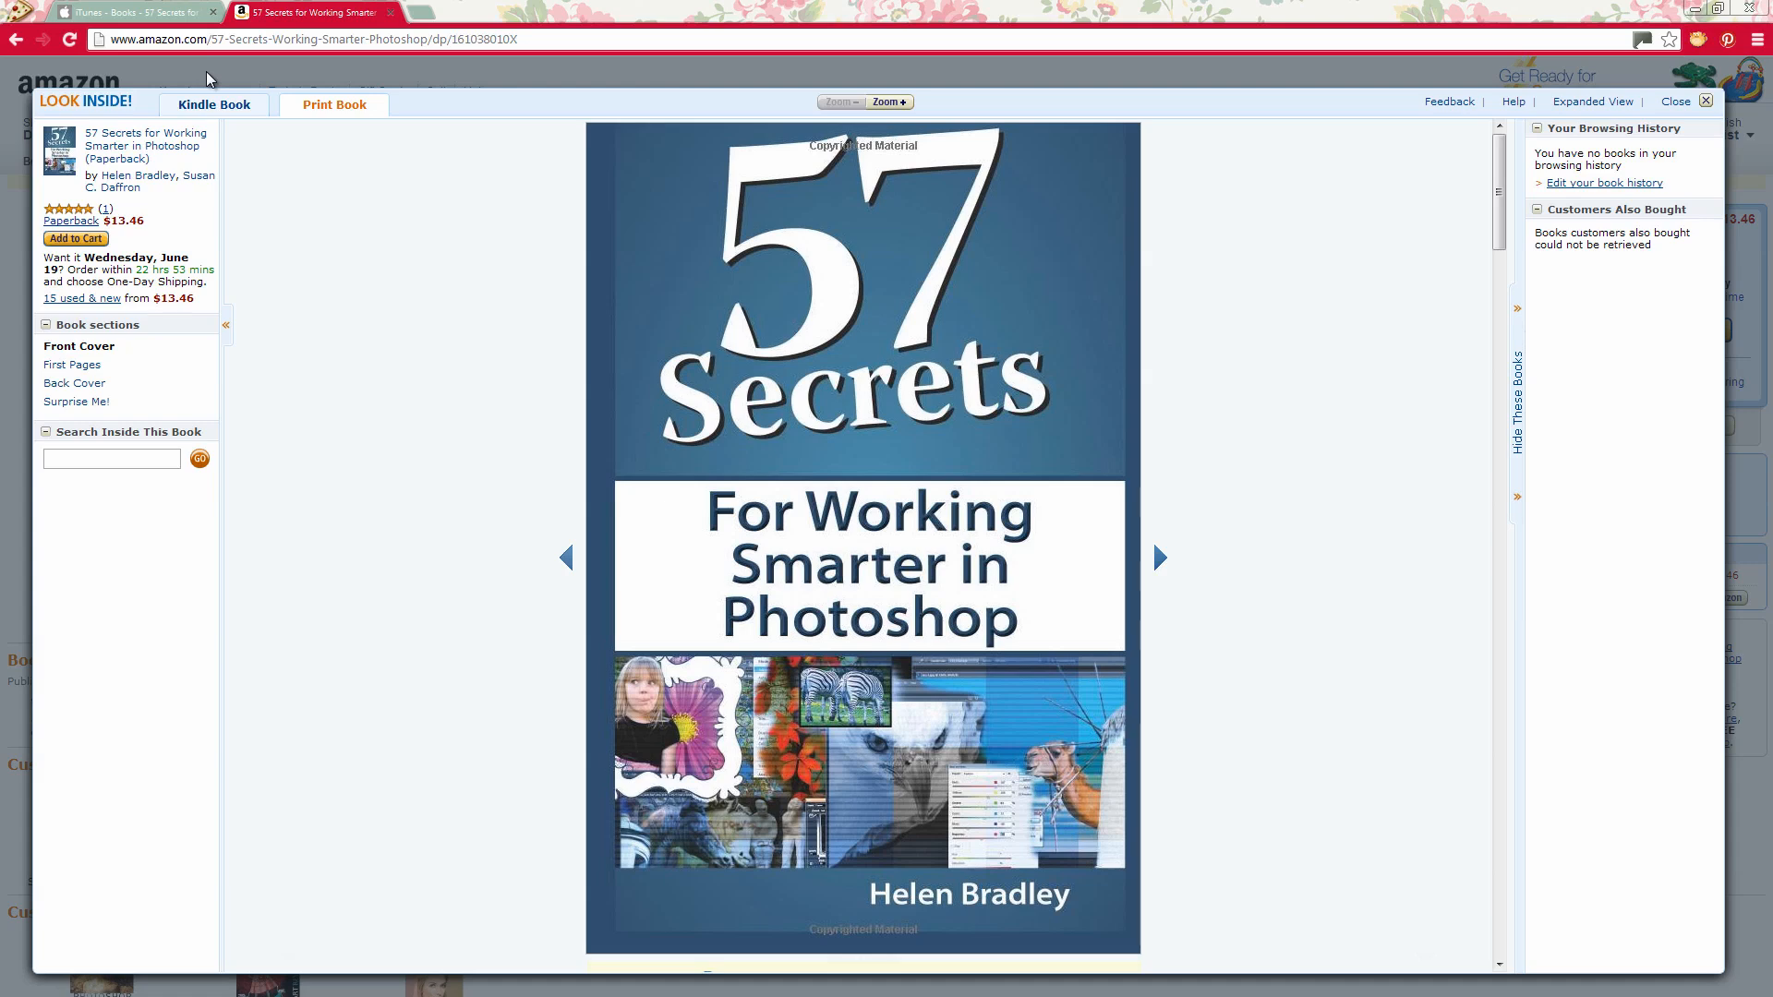
- View the book's iTunes page, then minimise the browser to switch to Photoshop
click(136, 13)
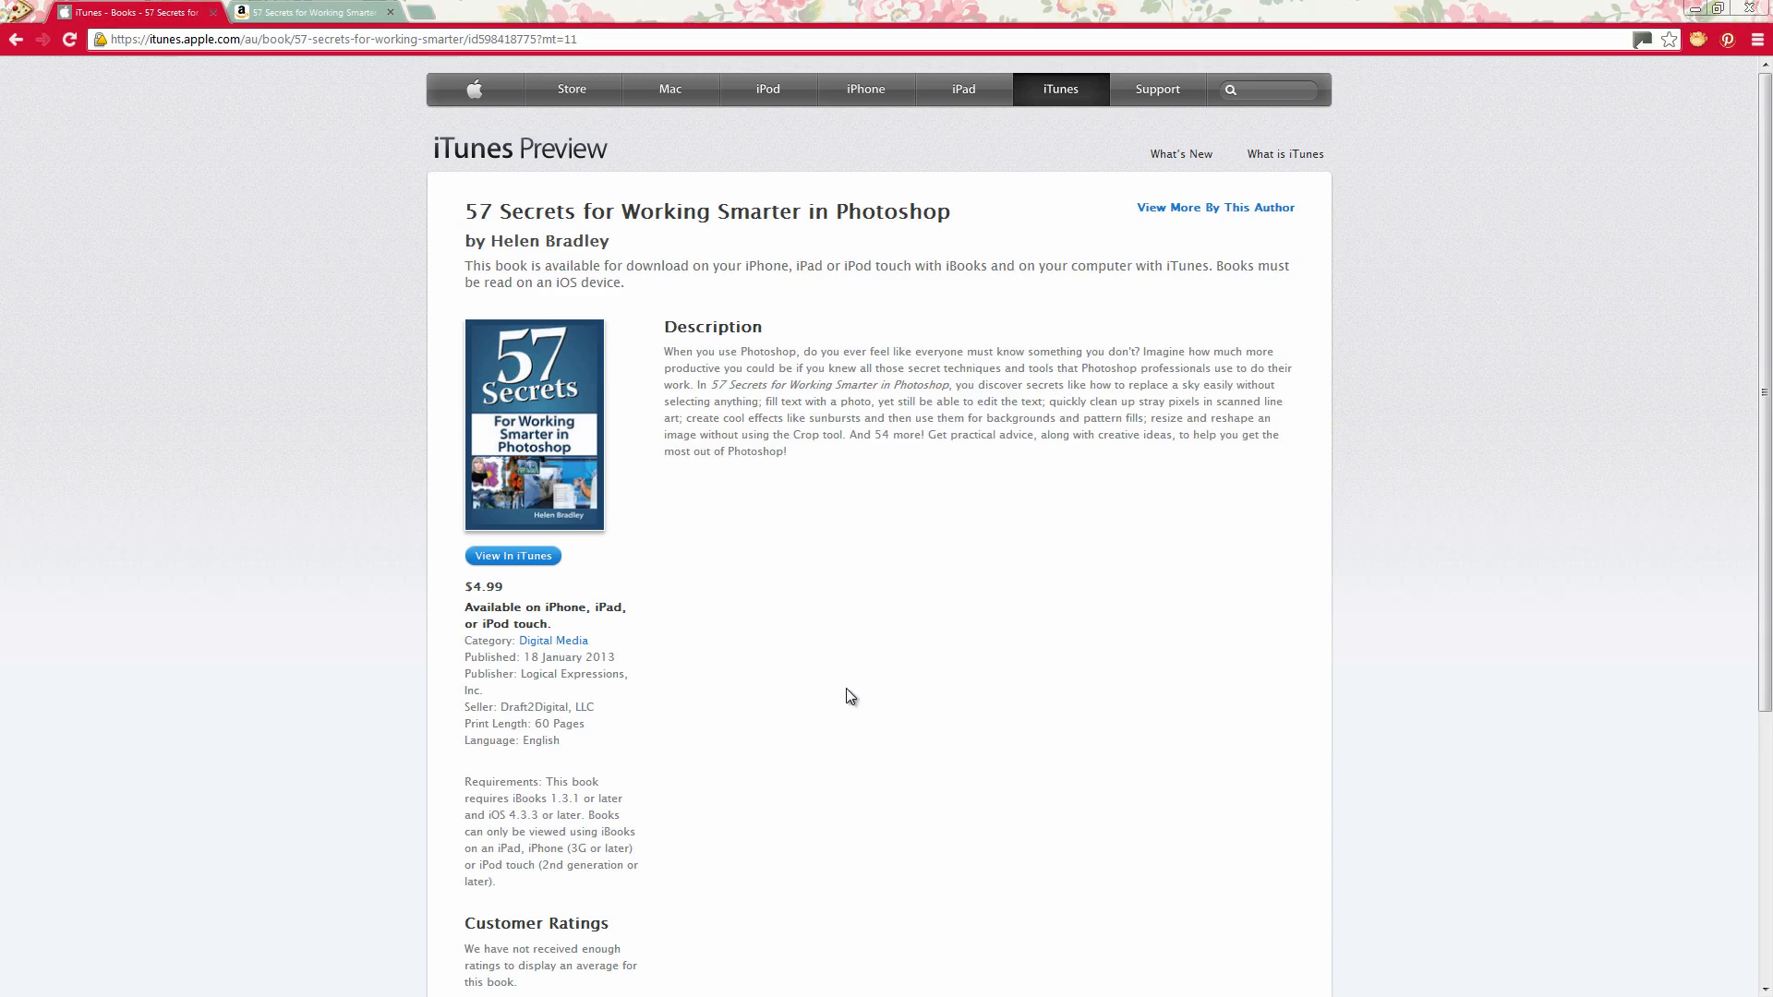
click(1698, 11)
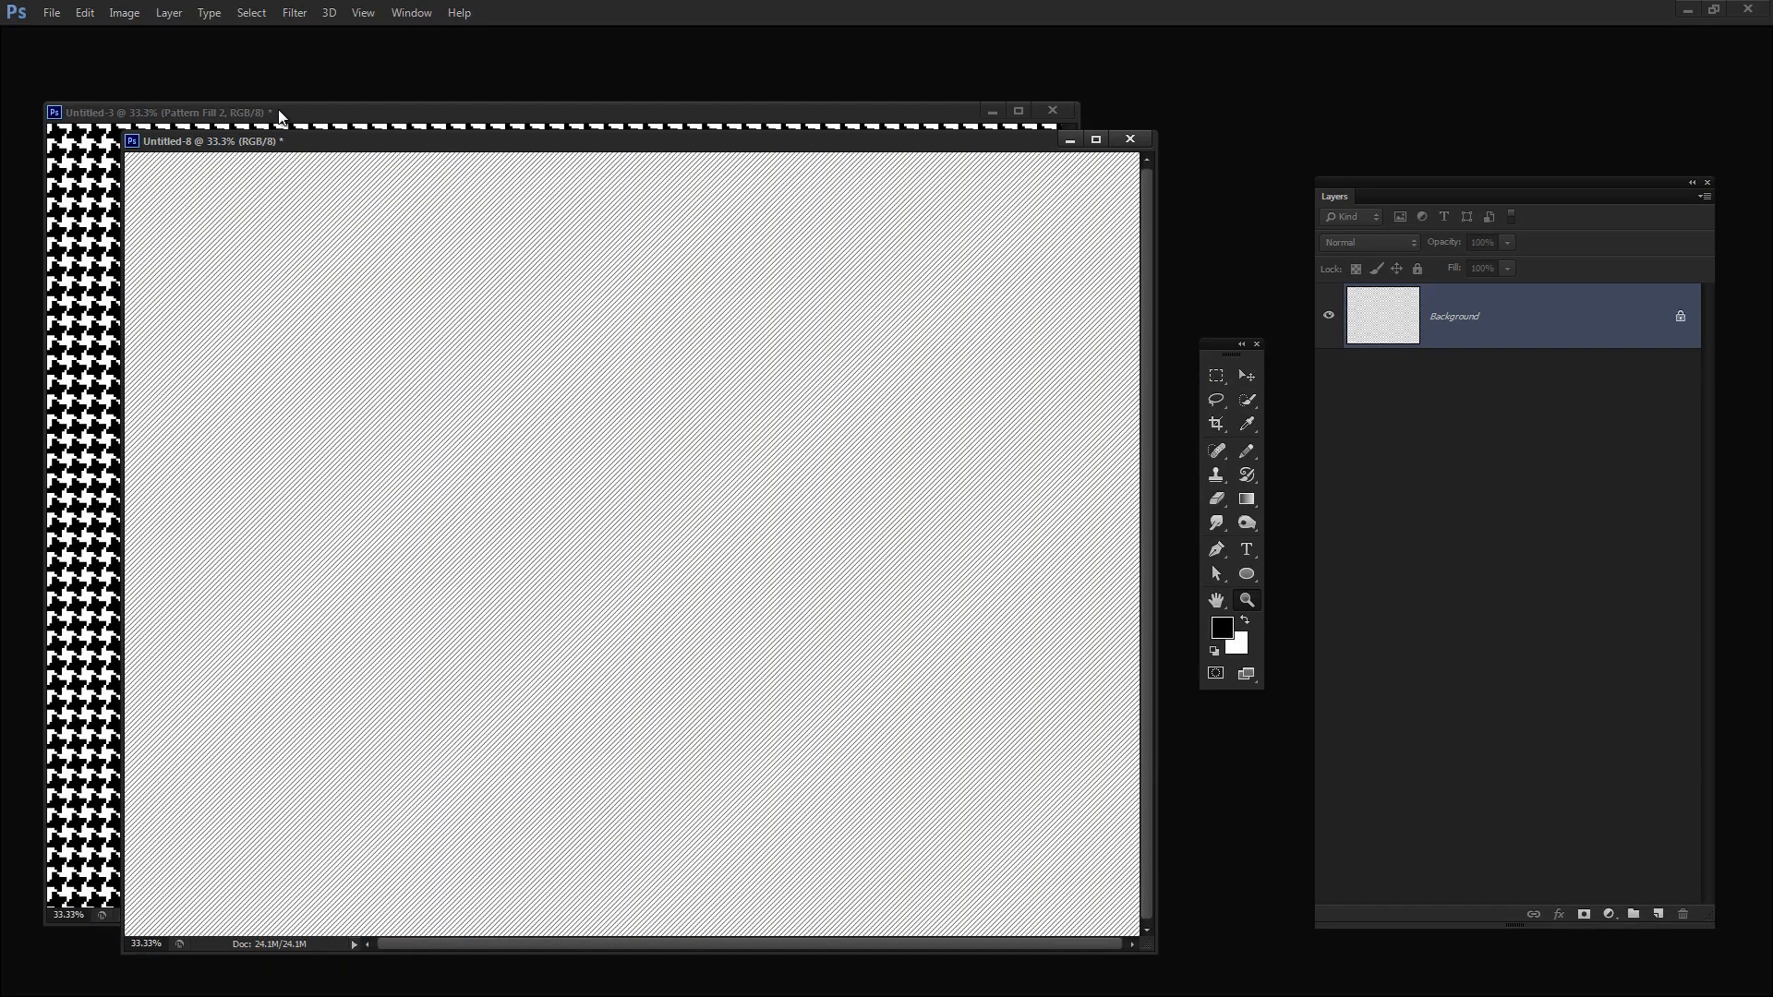
- Examine the finished houndstooth and diagonal-line pattern documents, minimising each one
click(272, 119)
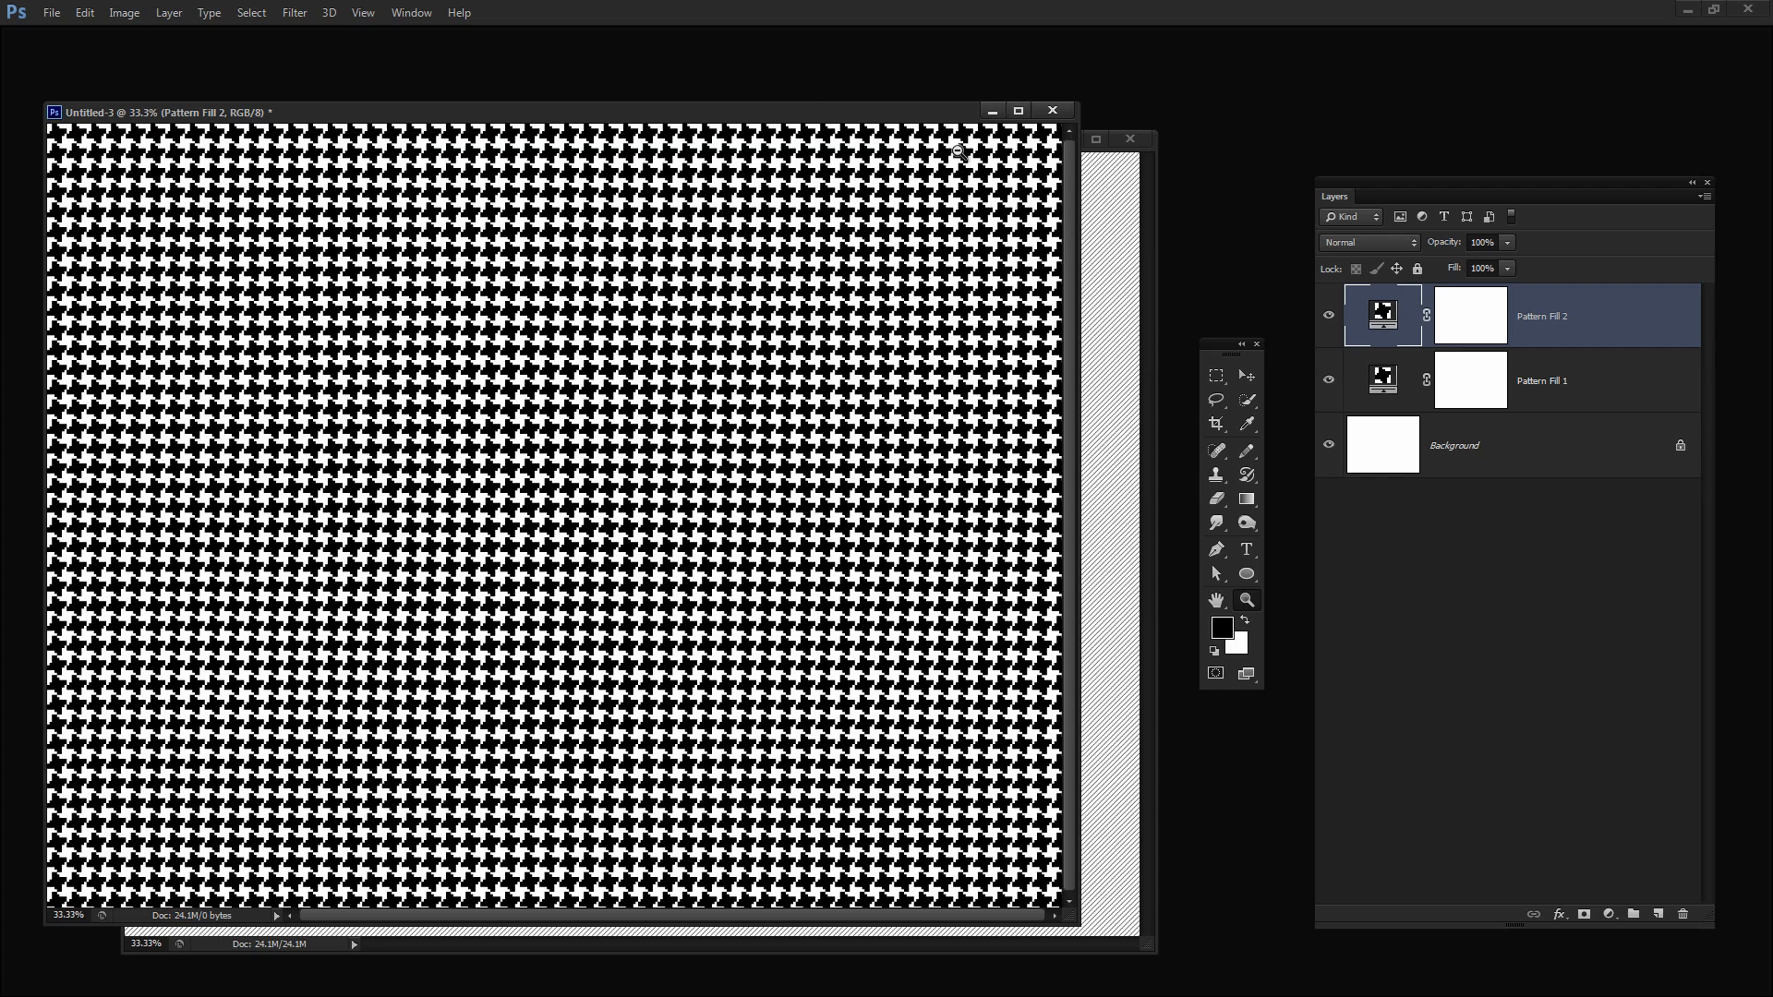
click(993, 111)
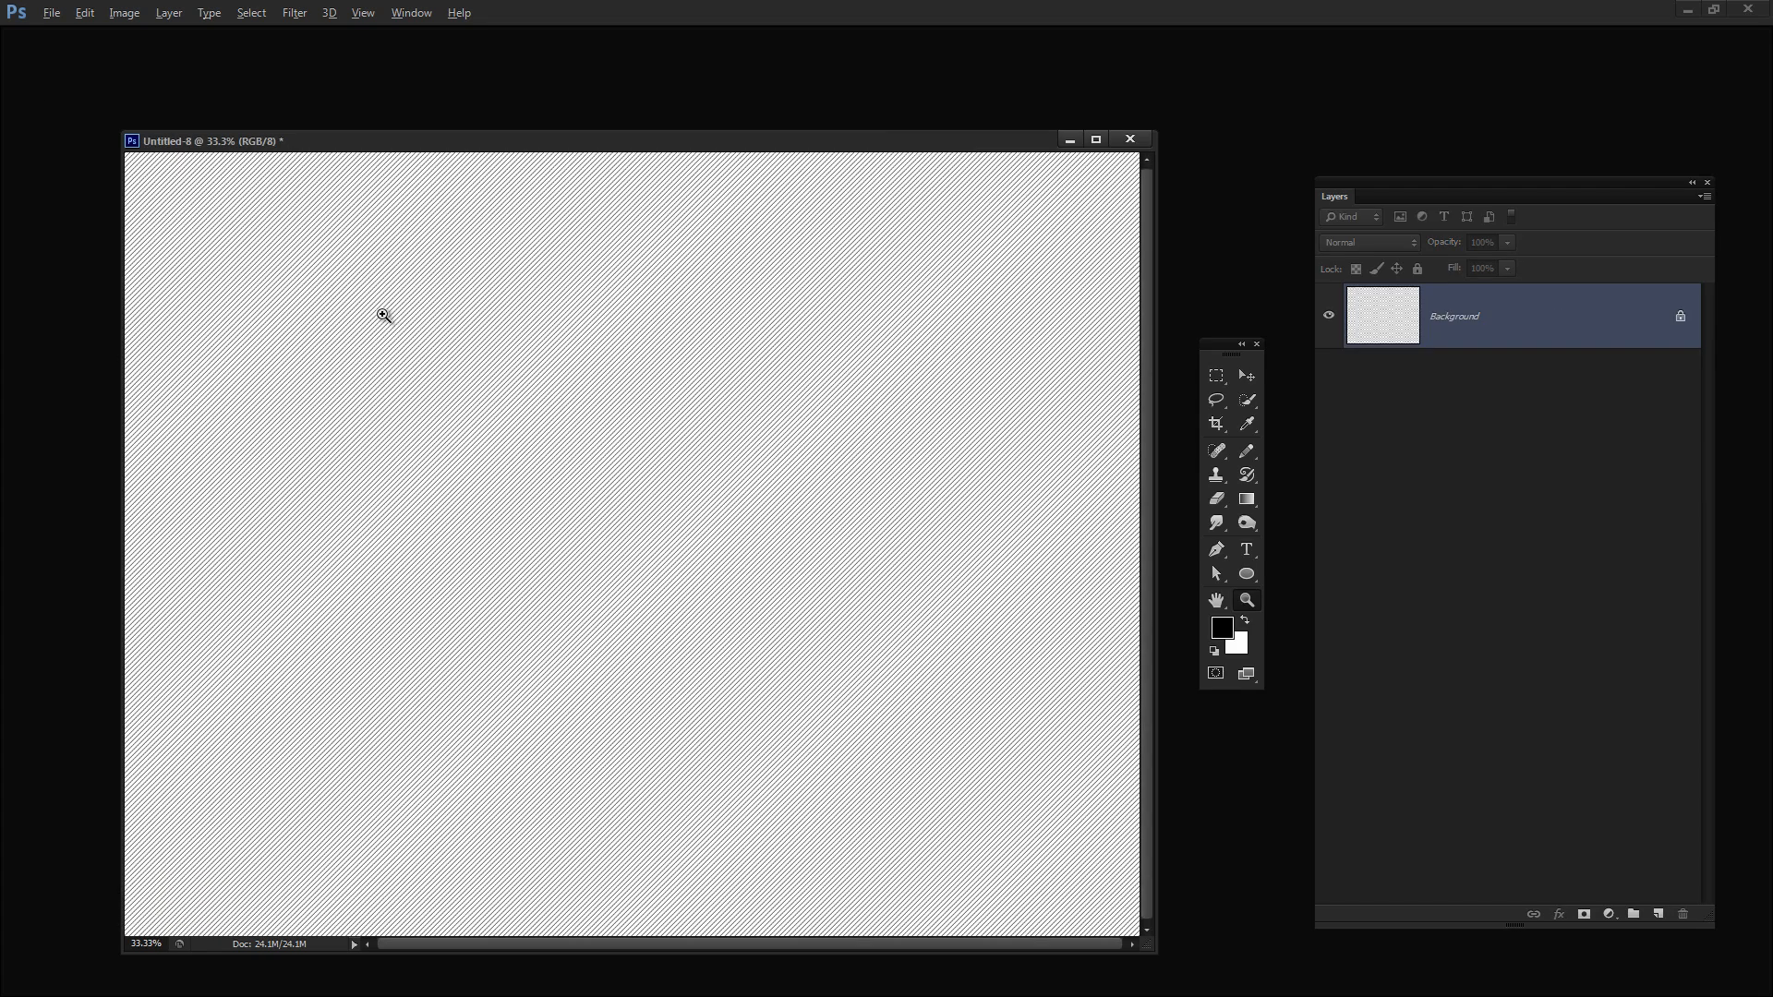
drag(386, 319, 447, 380)
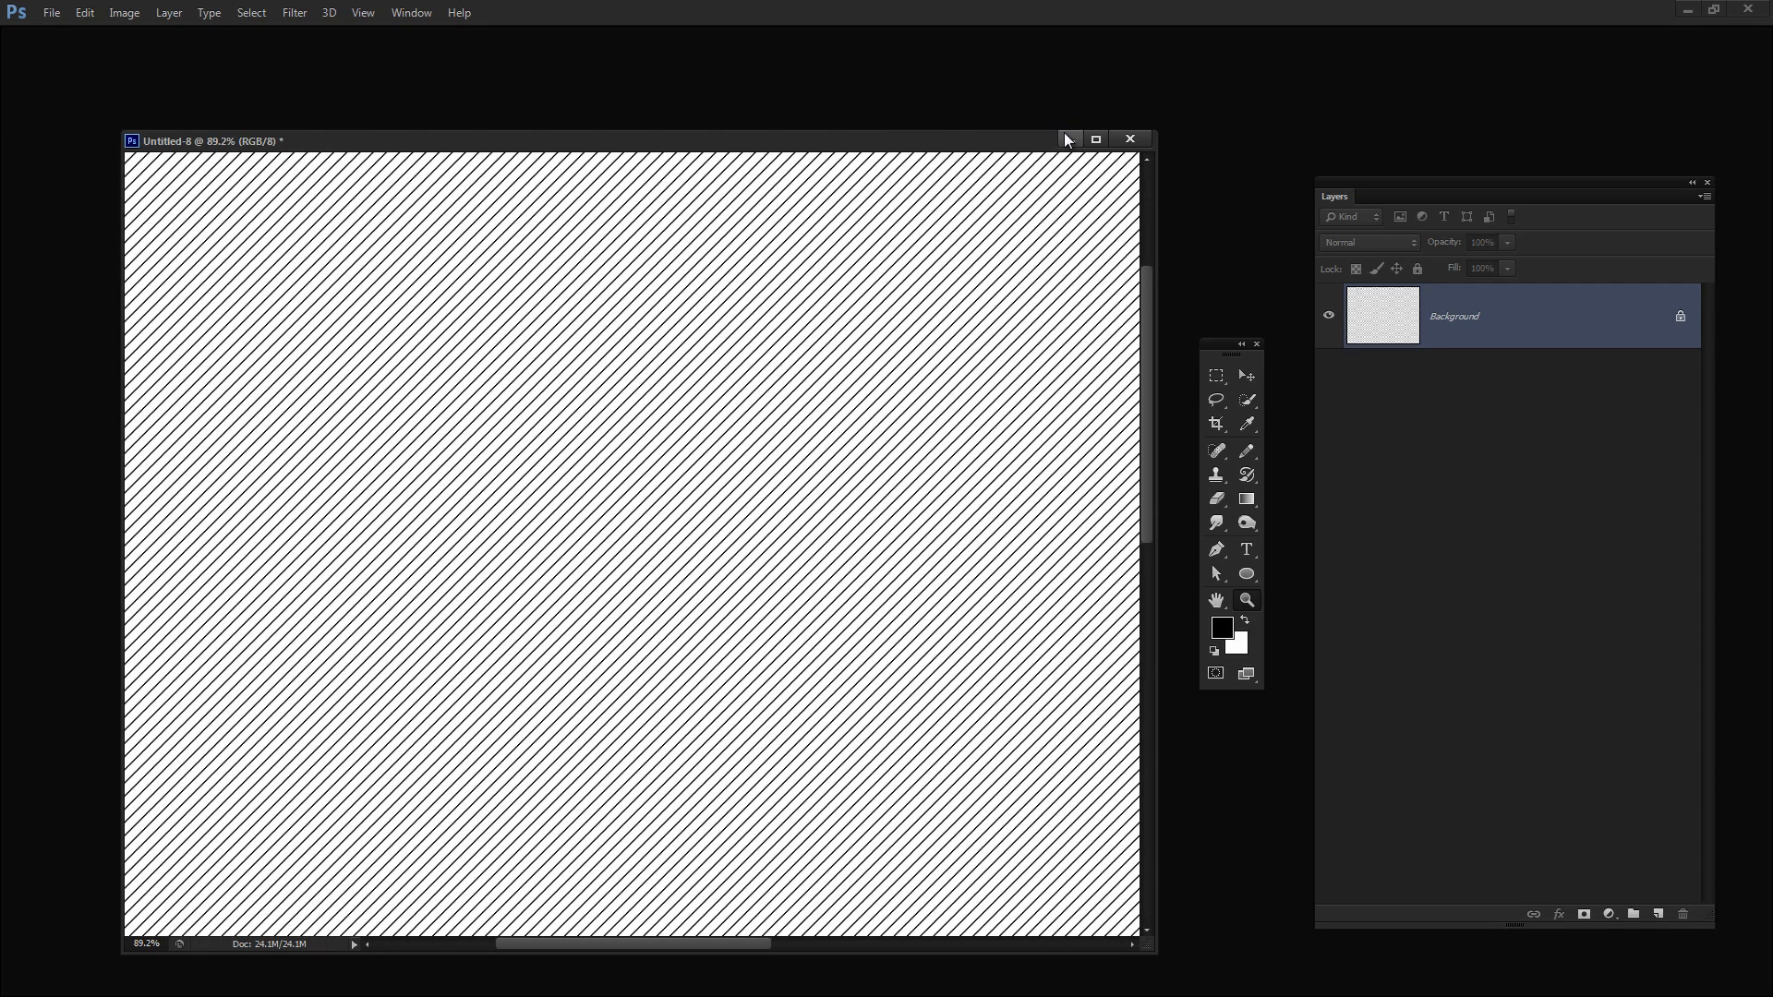
click(1067, 139)
- Create a new white RGB document 8 pixels wide and 8 pixels high at 300 pixels/inch
click(49, 12)
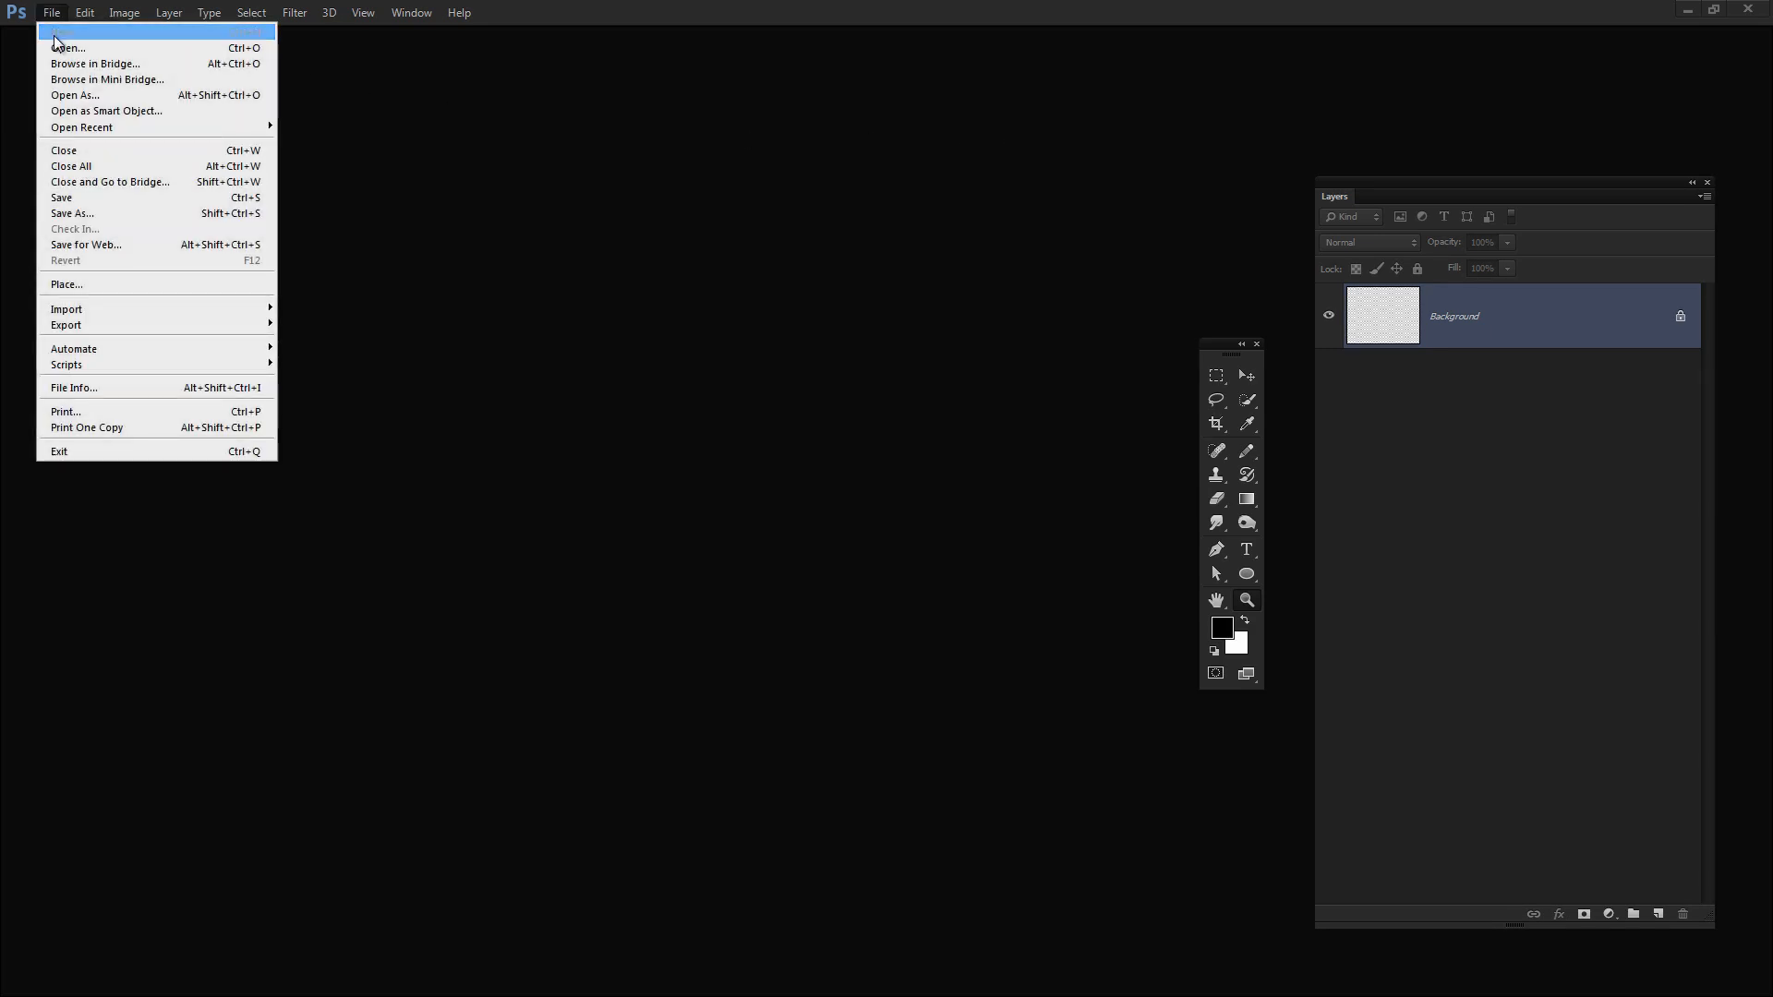
click(57, 33)
double_click(462, 471)
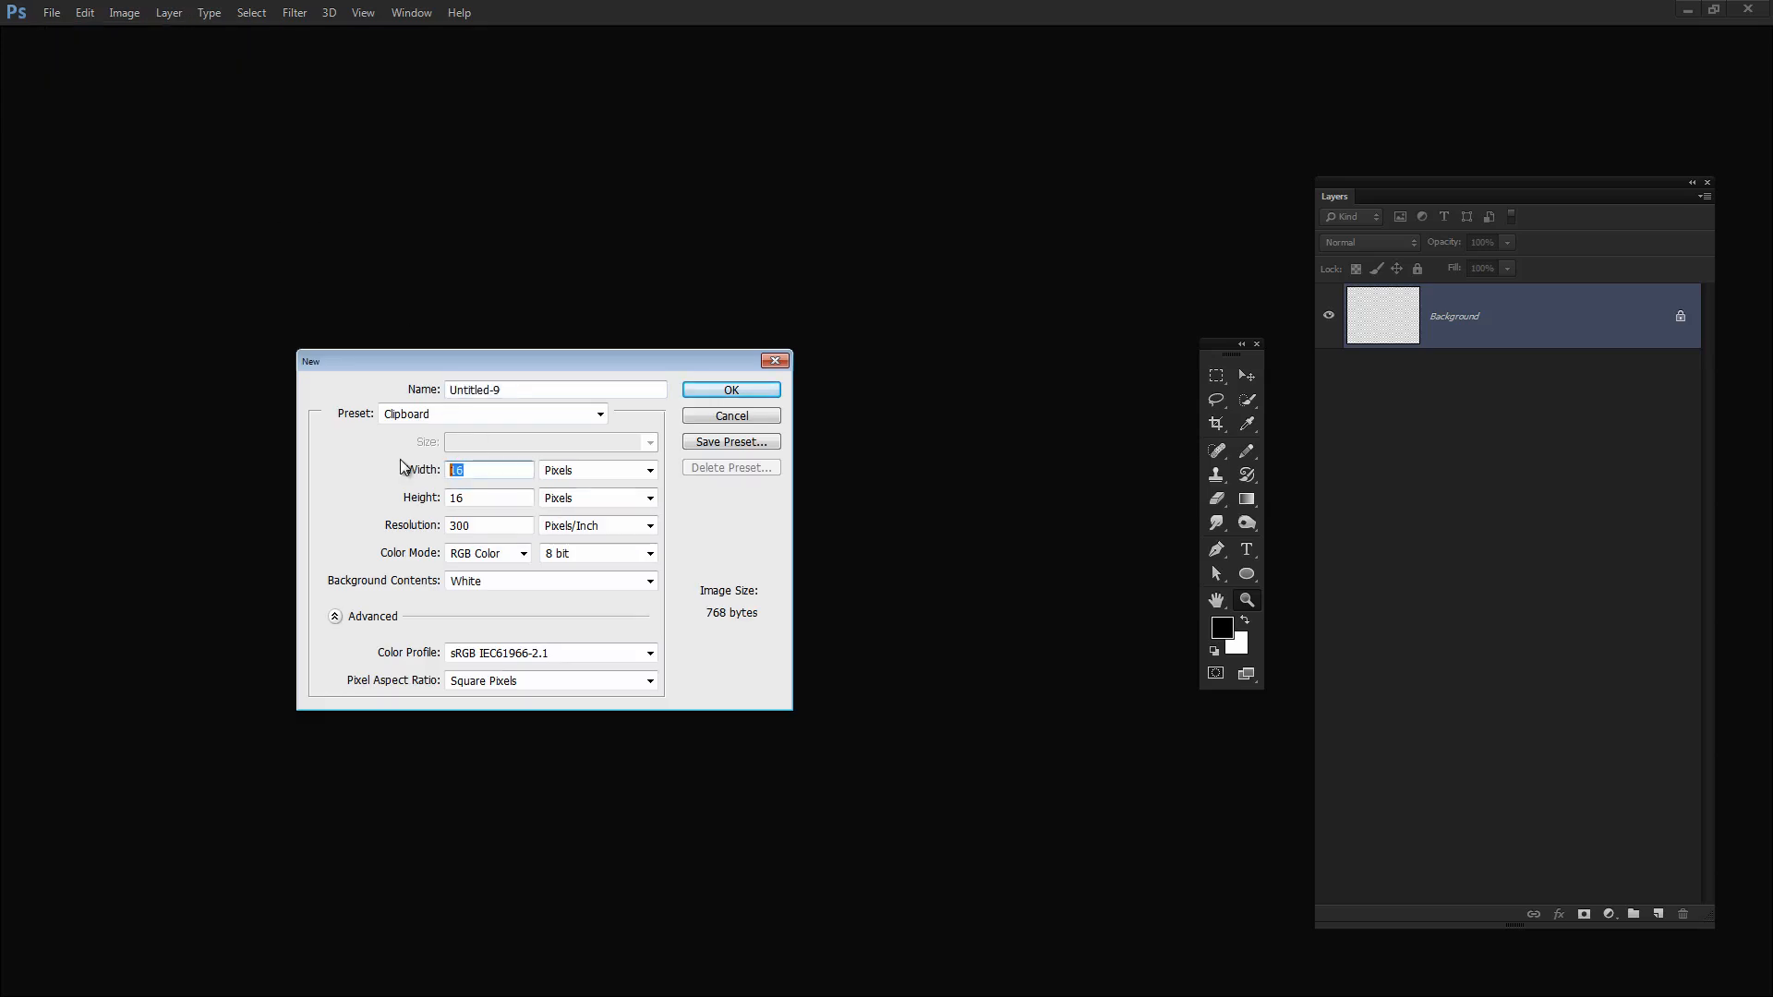
text(8)
click(454, 498)
double_click(455, 498)
text(8)
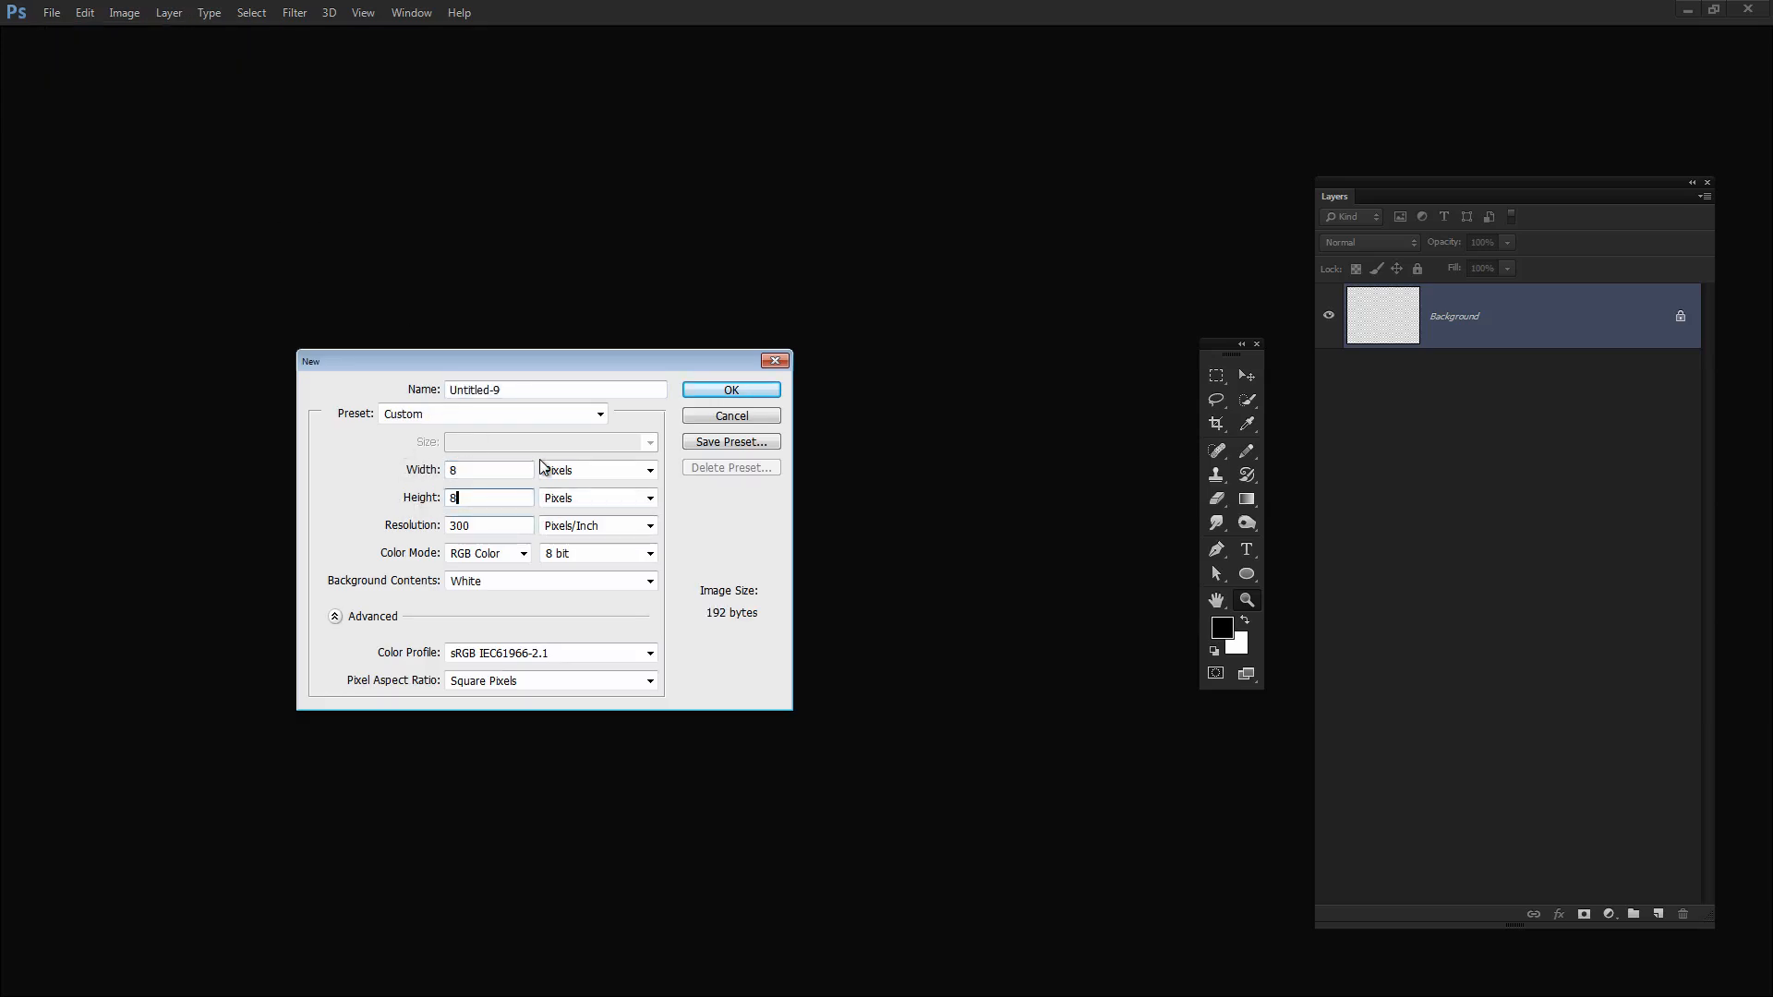
click(714, 389)
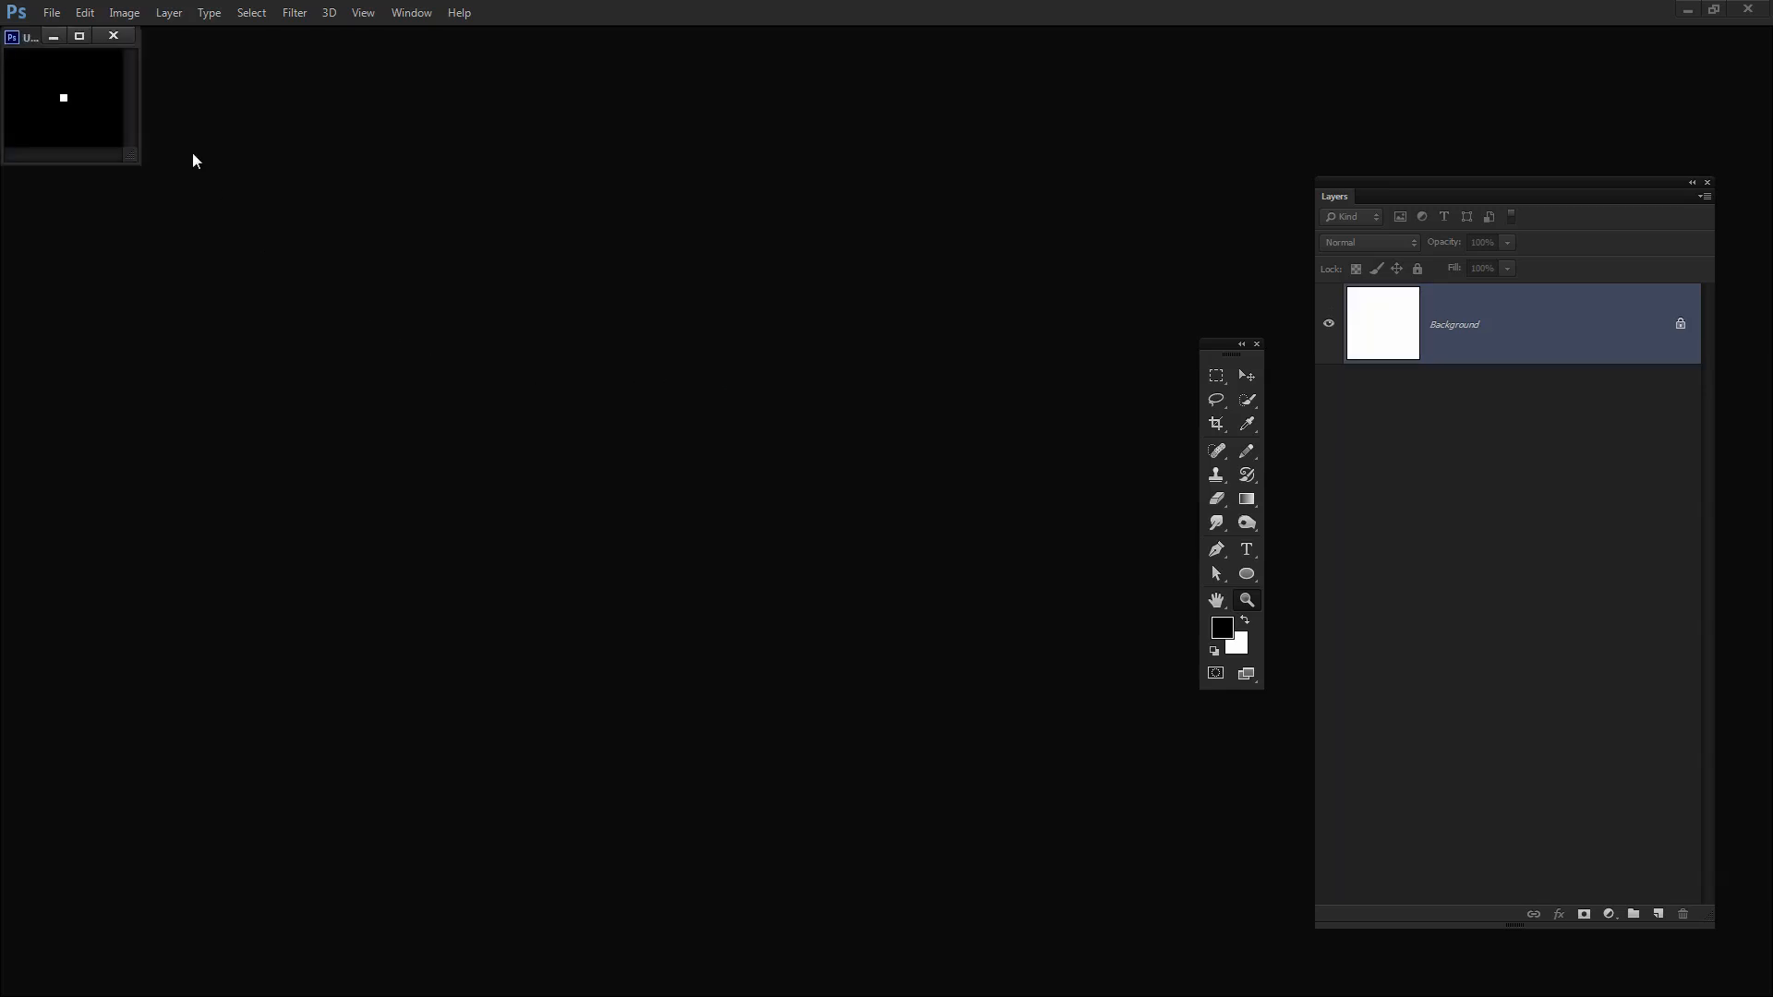
- Magnify the 8 × 8 pixel document to 3200% and enlarge and reposition its window in the workspace
click(64, 99)
click(69, 123)
click(69, 127)
click(69, 132)
click(71, 135)
click(72, 138)
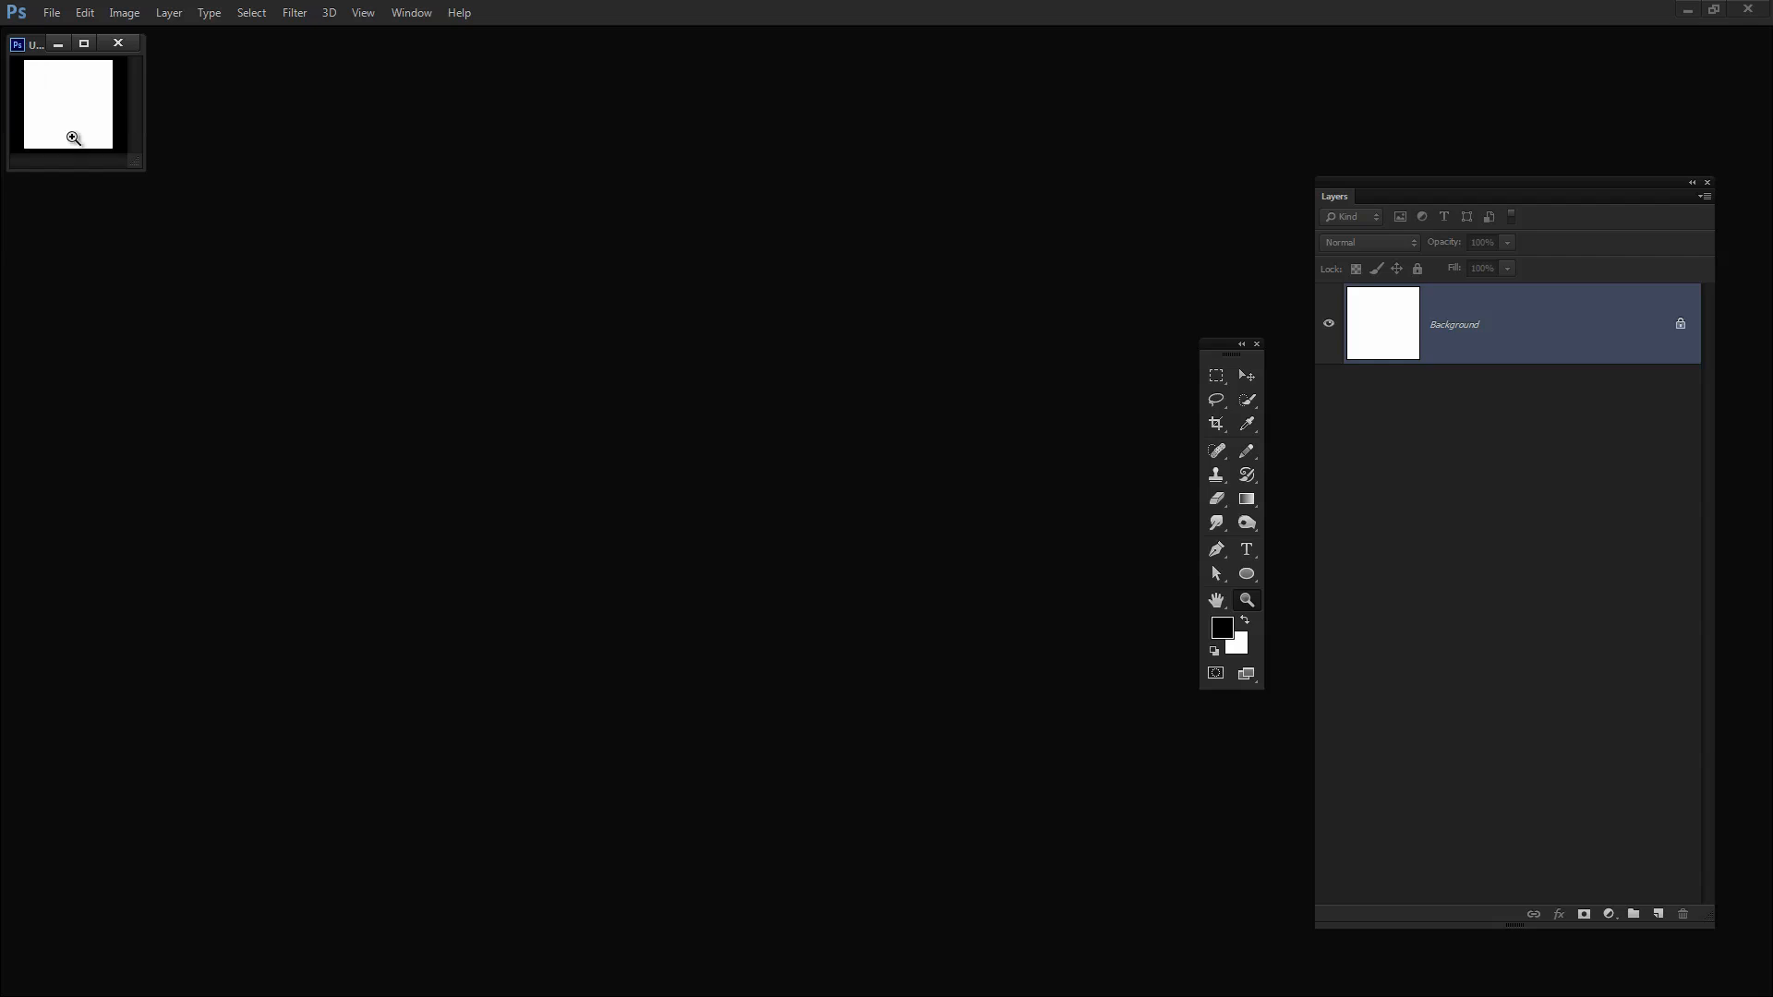
click(74, 143)
click(76, 147)
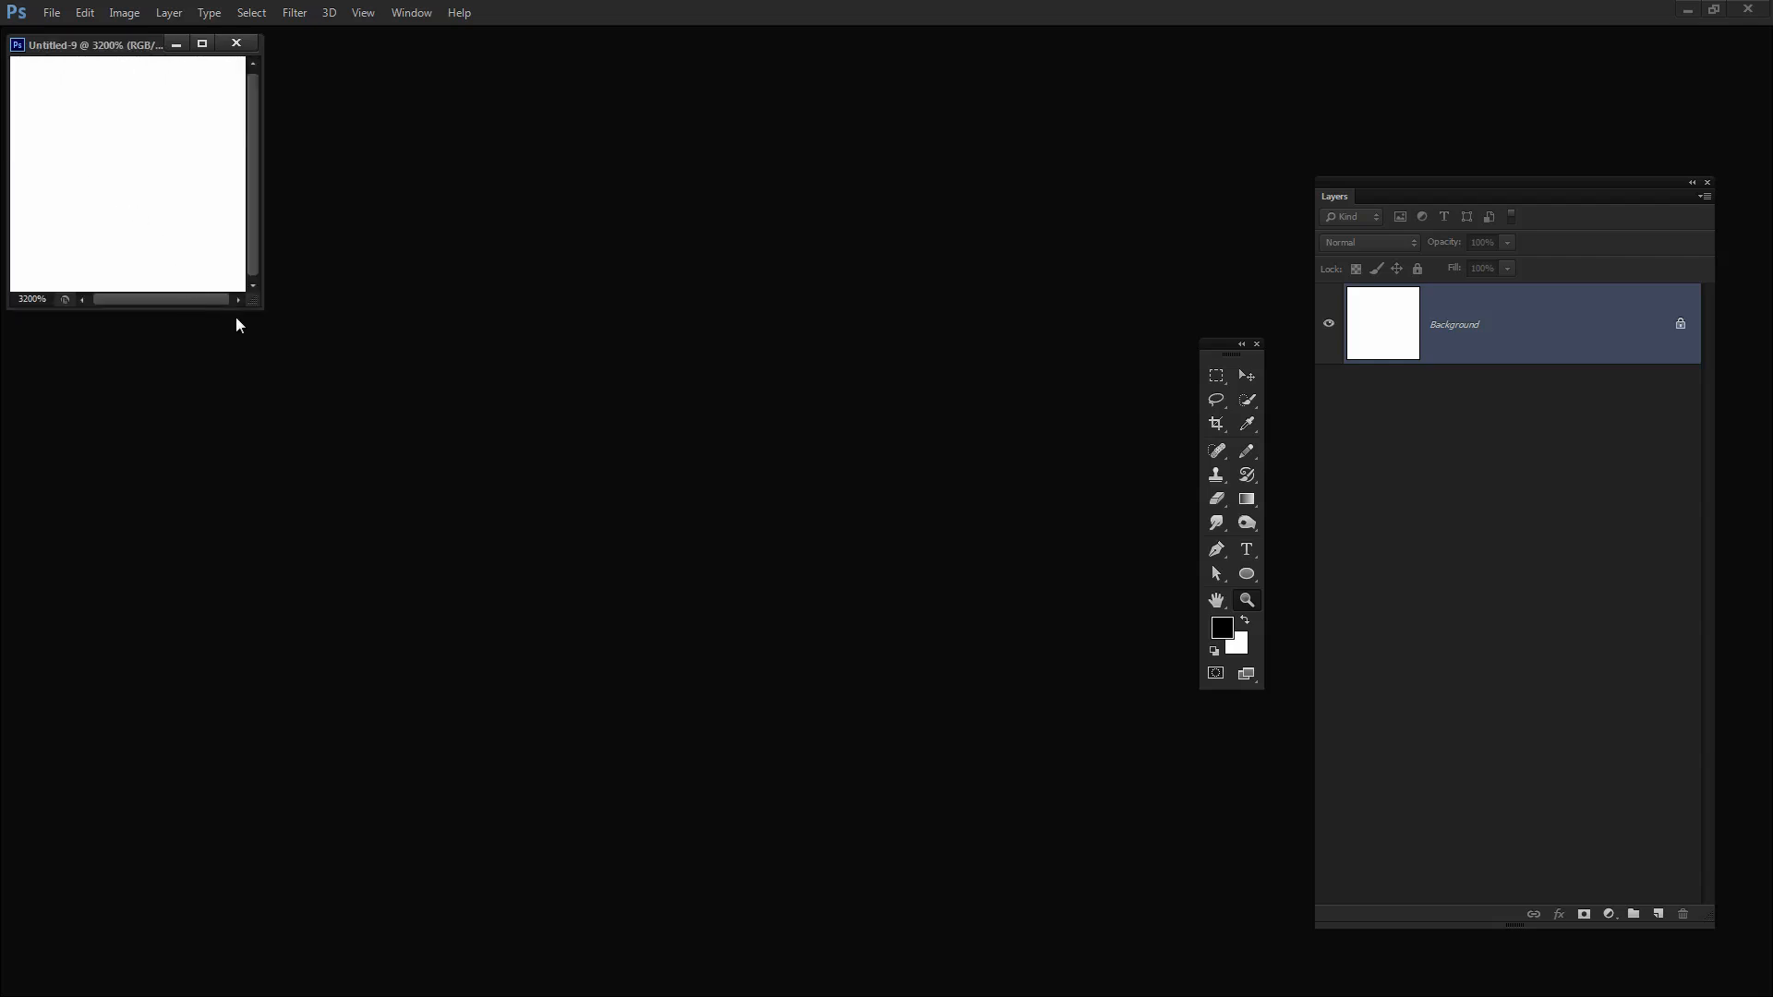
drag(253, 306, 429, 489)
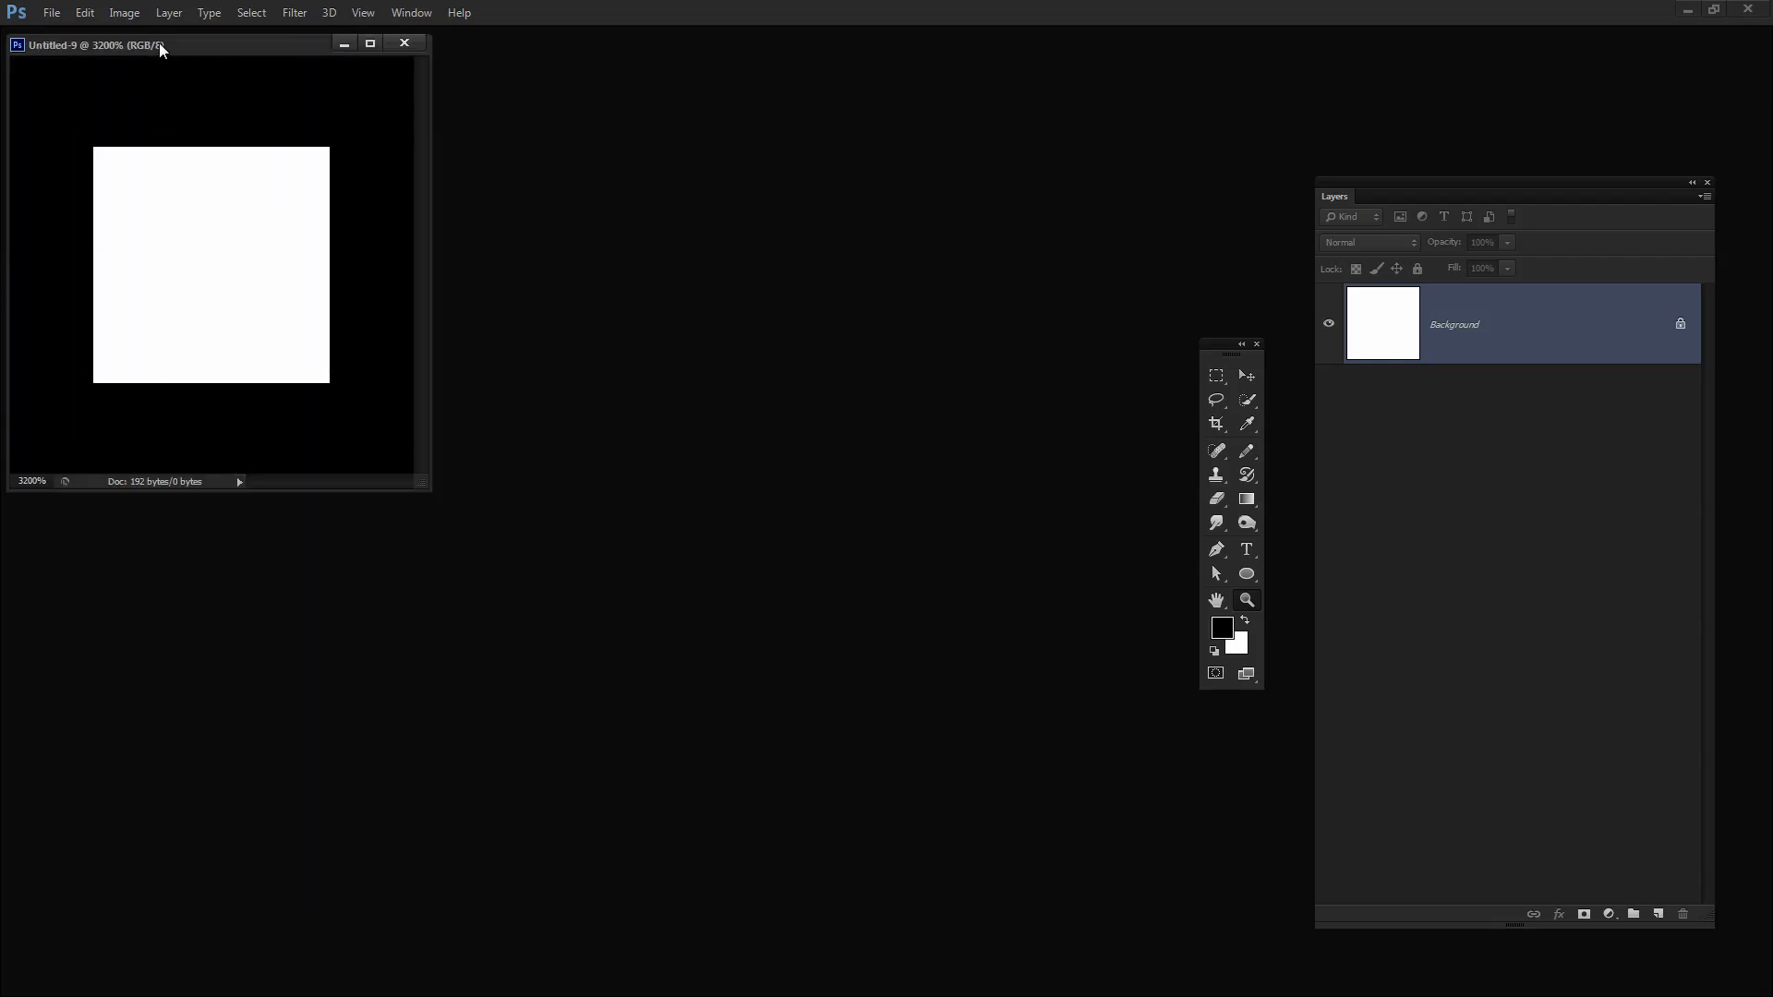
drag(159, 48, 412, 304)
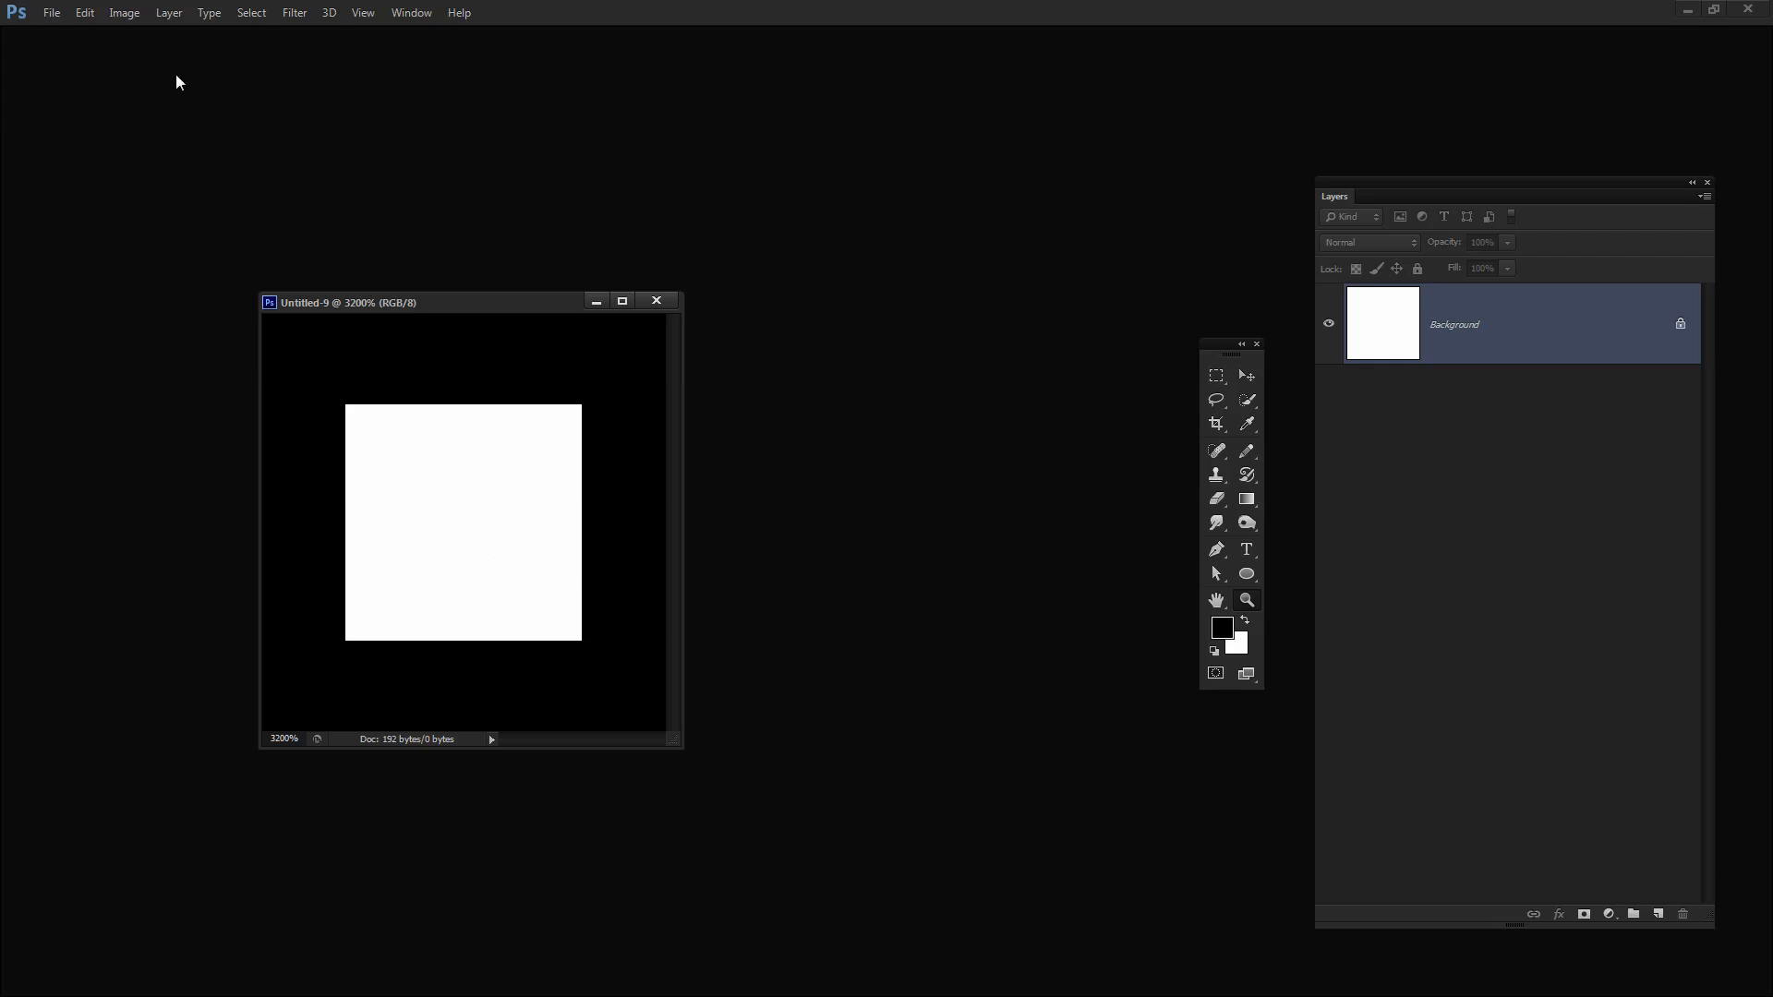
- Accept grid preferences of a gridline every 4 pixels with 4 subdivisions, and show the grid on the canvas
click(87, 15)
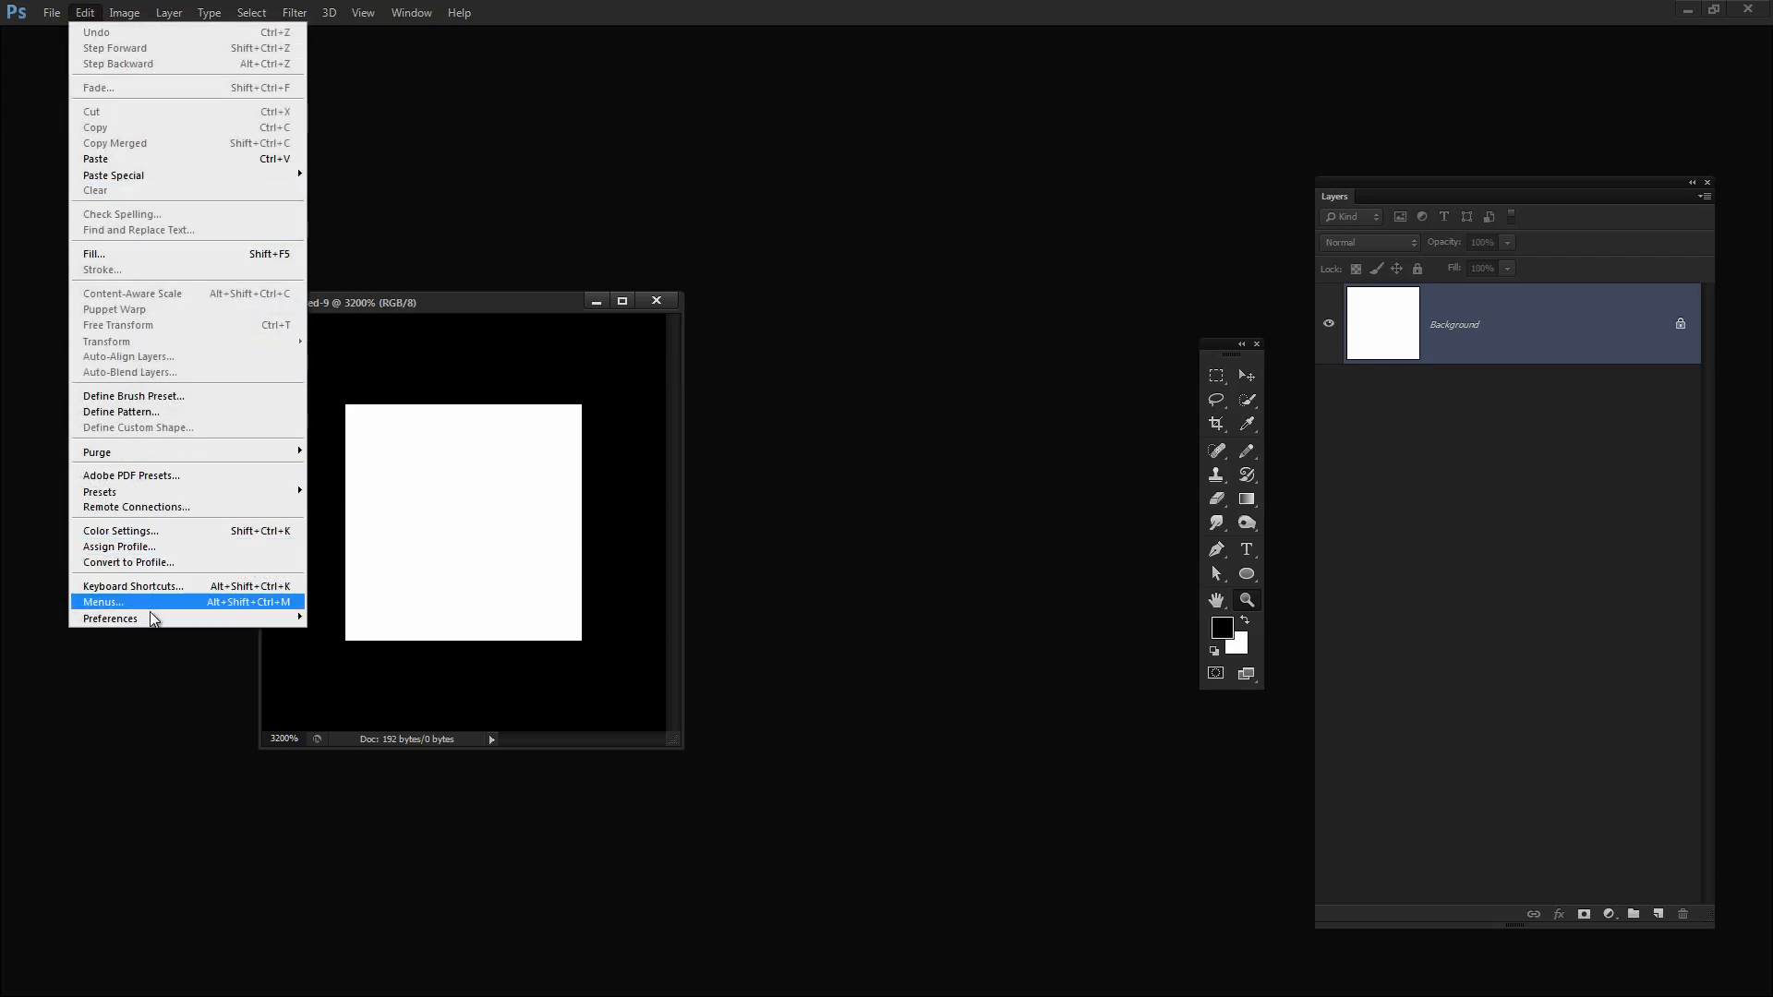
mouse_move(147, 619)
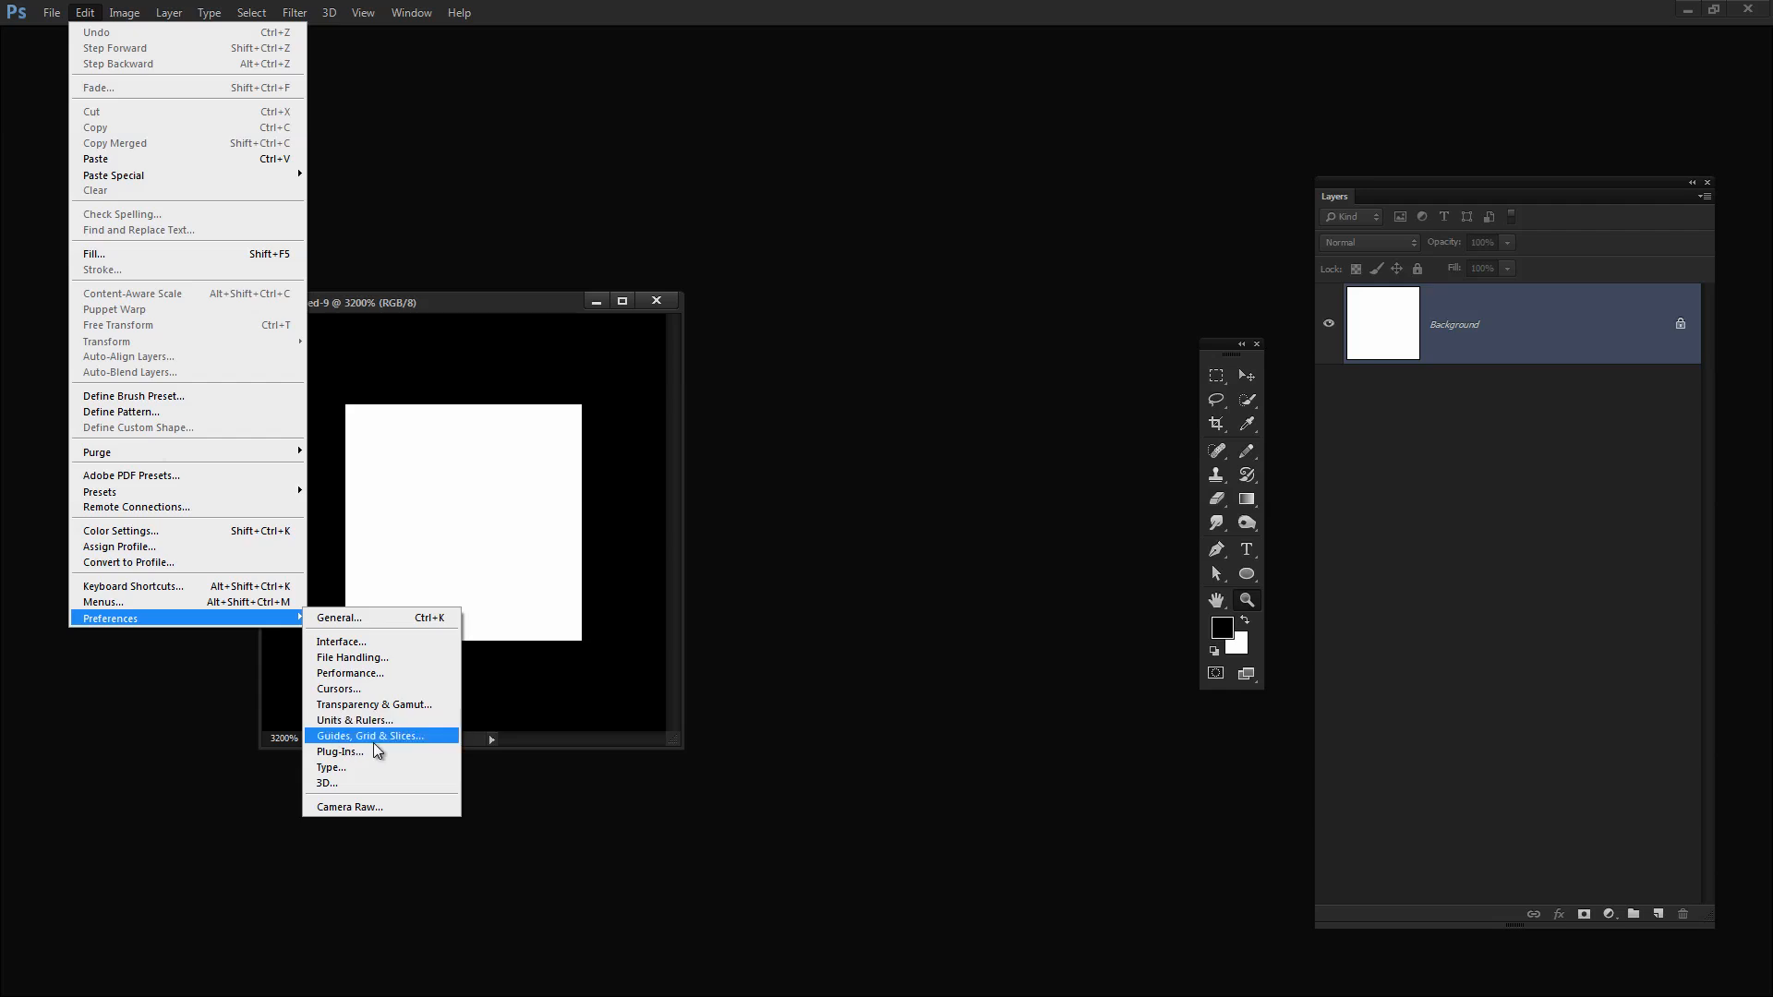
click(397, 736)
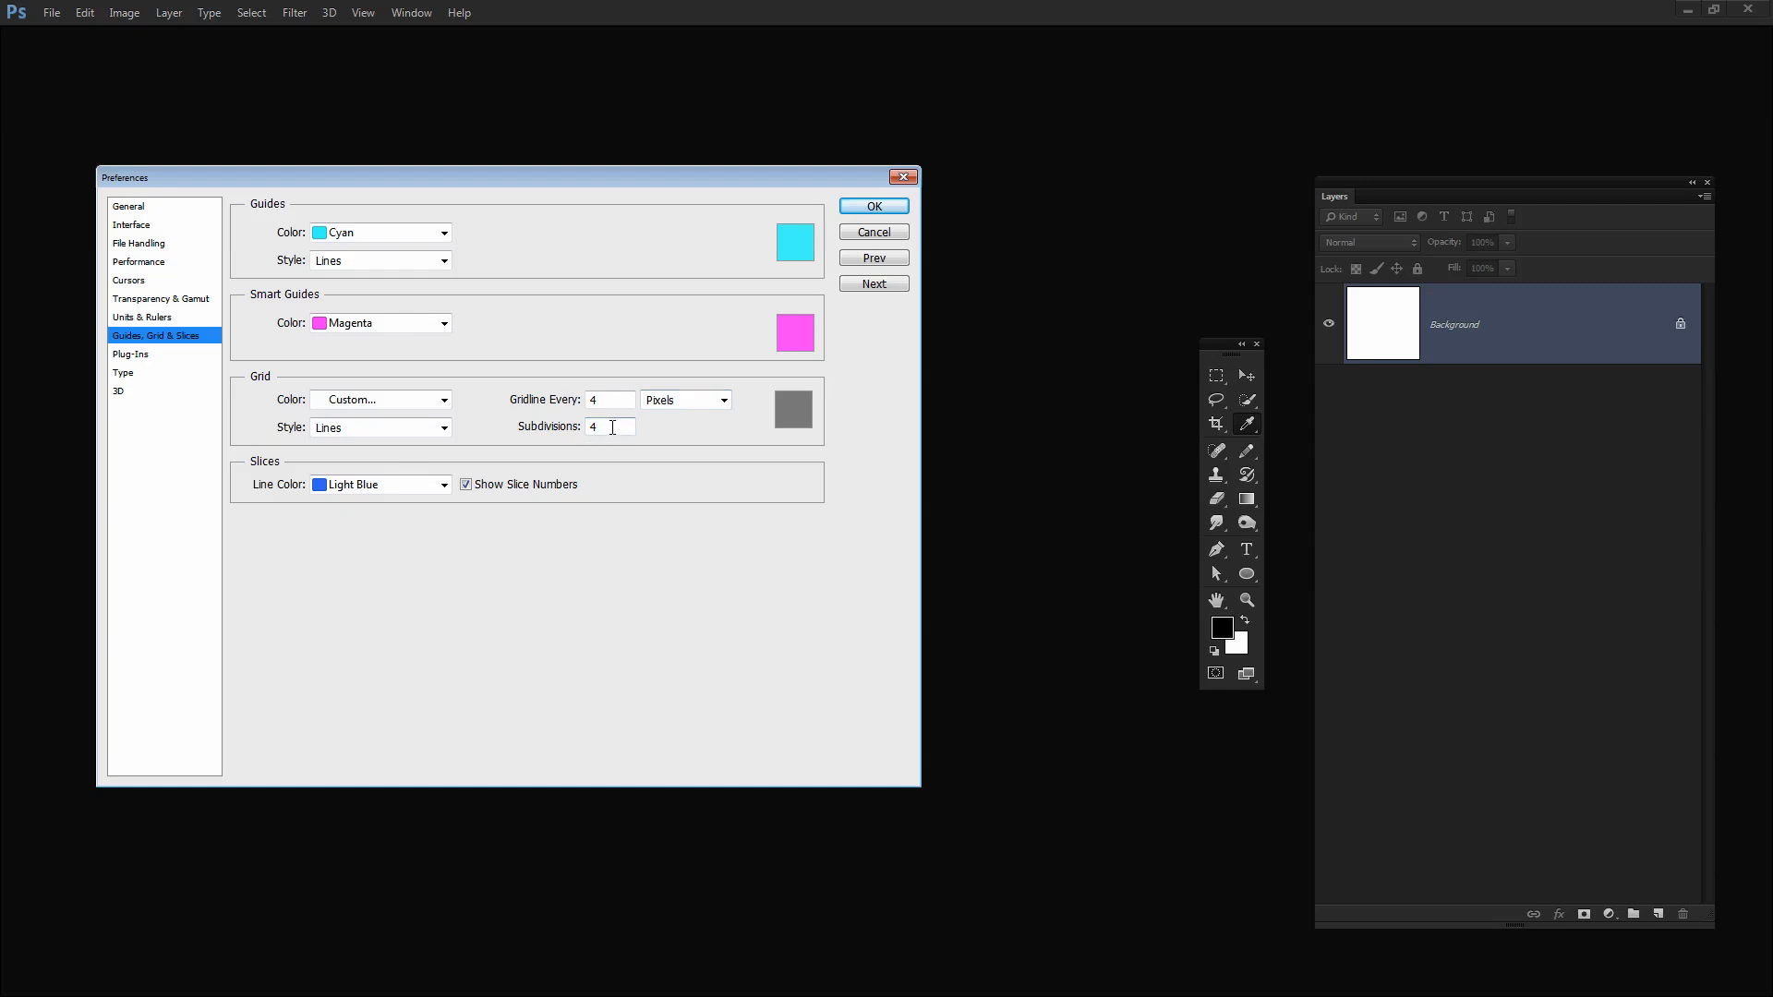
click(868, 205)
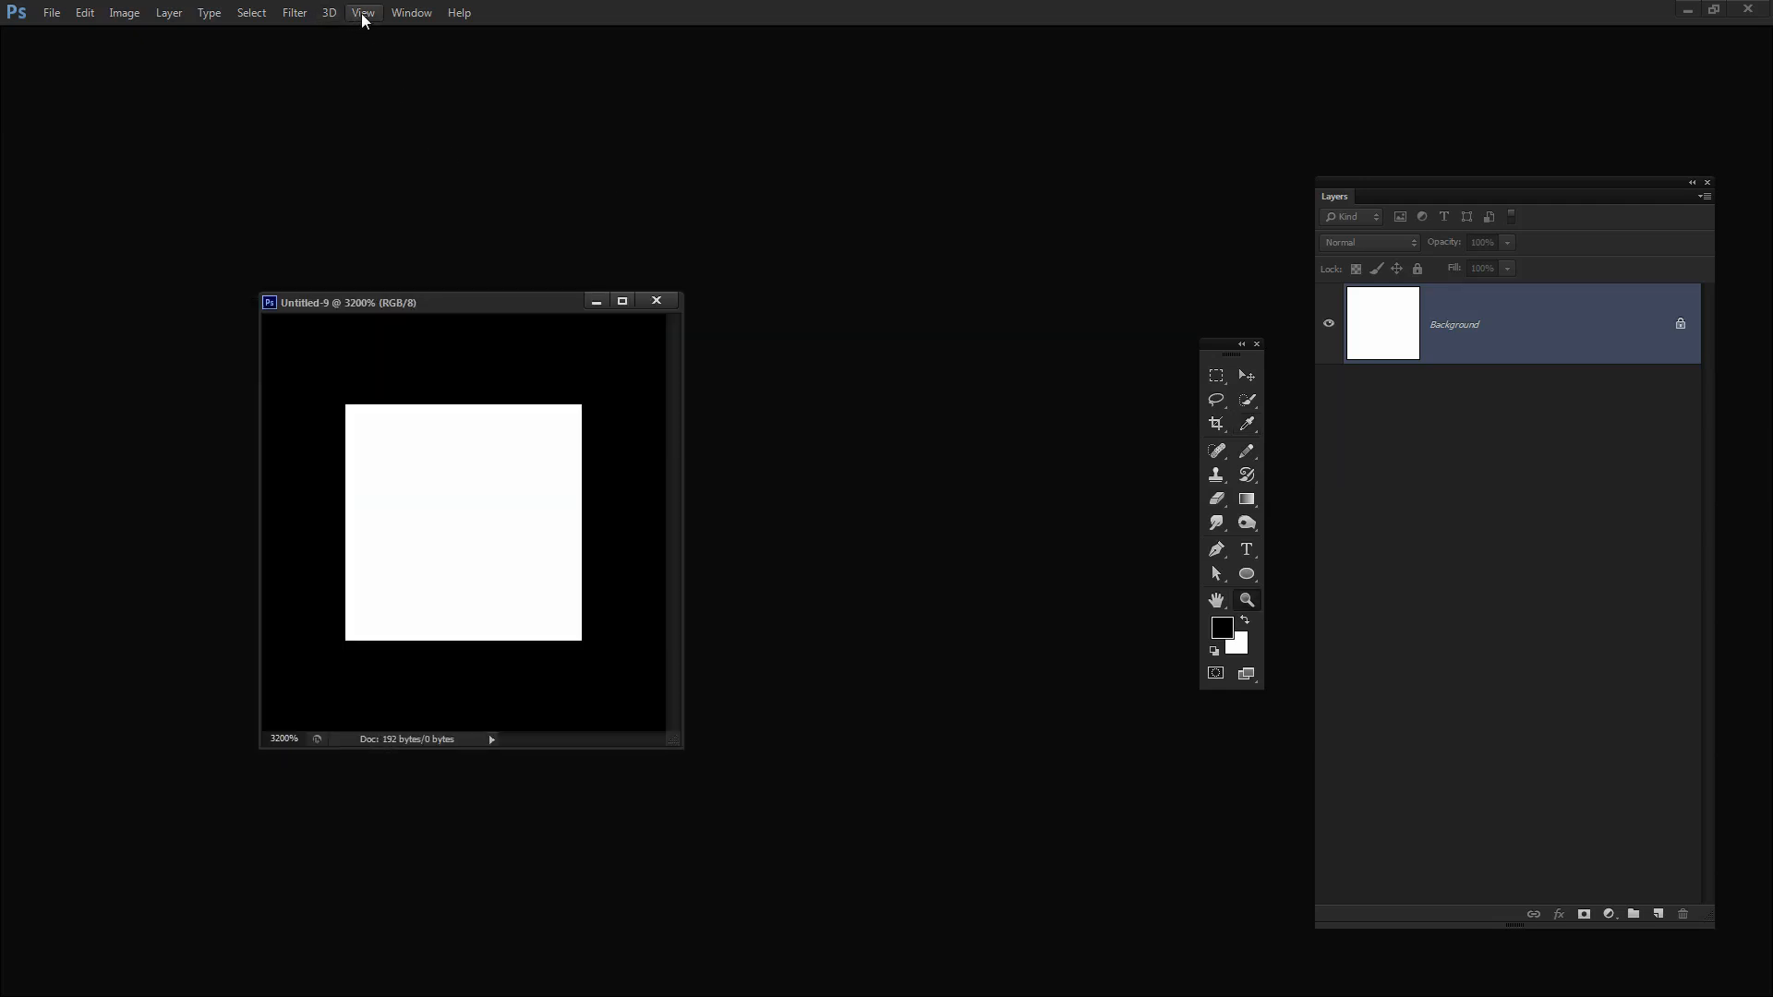
click(362, 13)
mouse_move(407, 269)
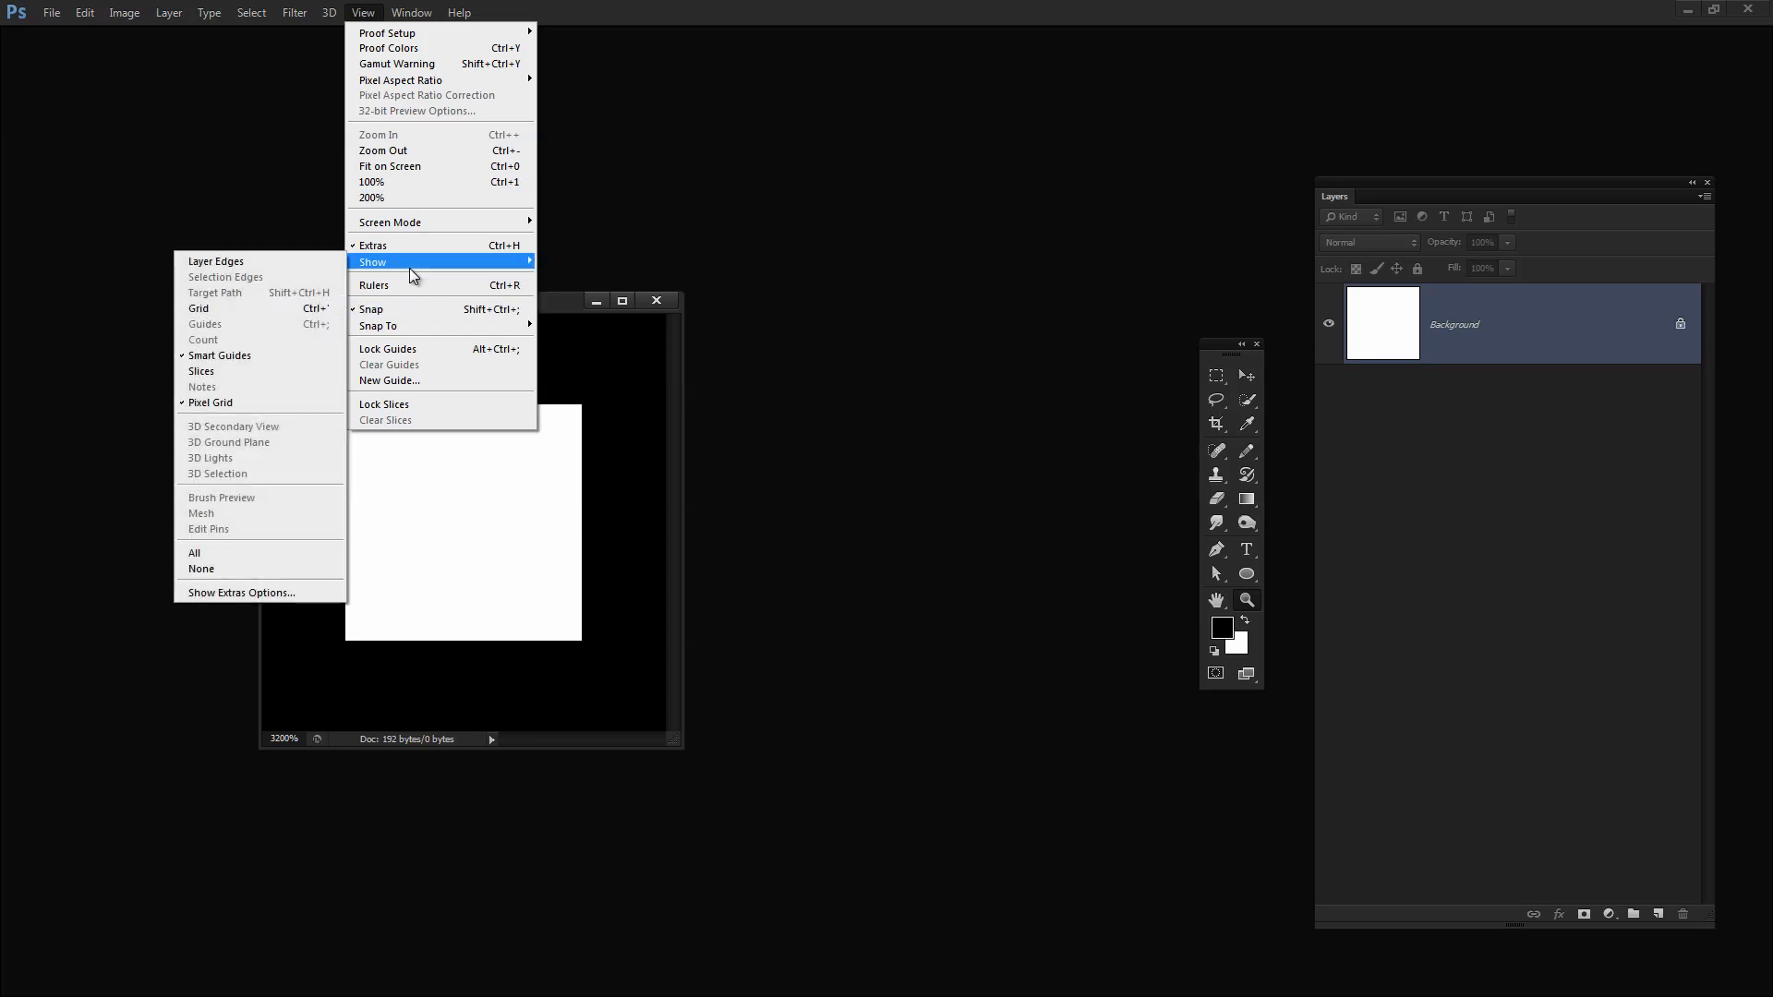
click(199, 308)
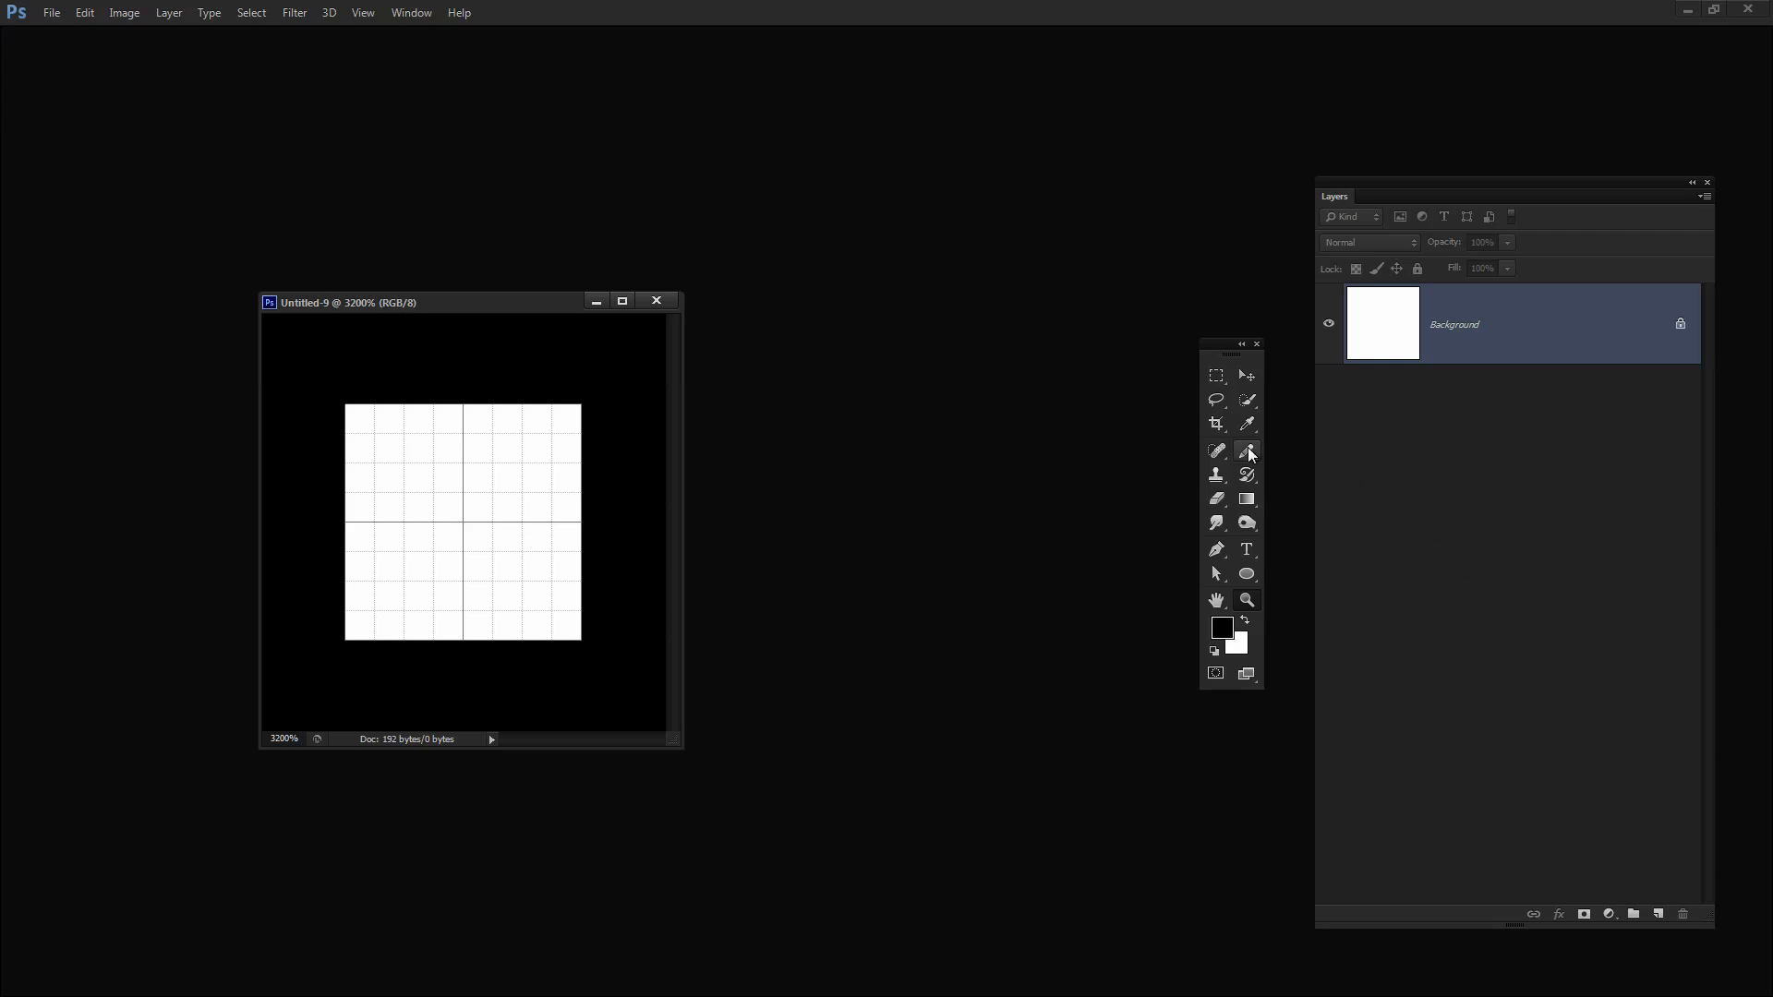
- Choose the Pencil tool, show its tool options and check that the Hard Square 1 pixel brush is selected
click(1248, 454)
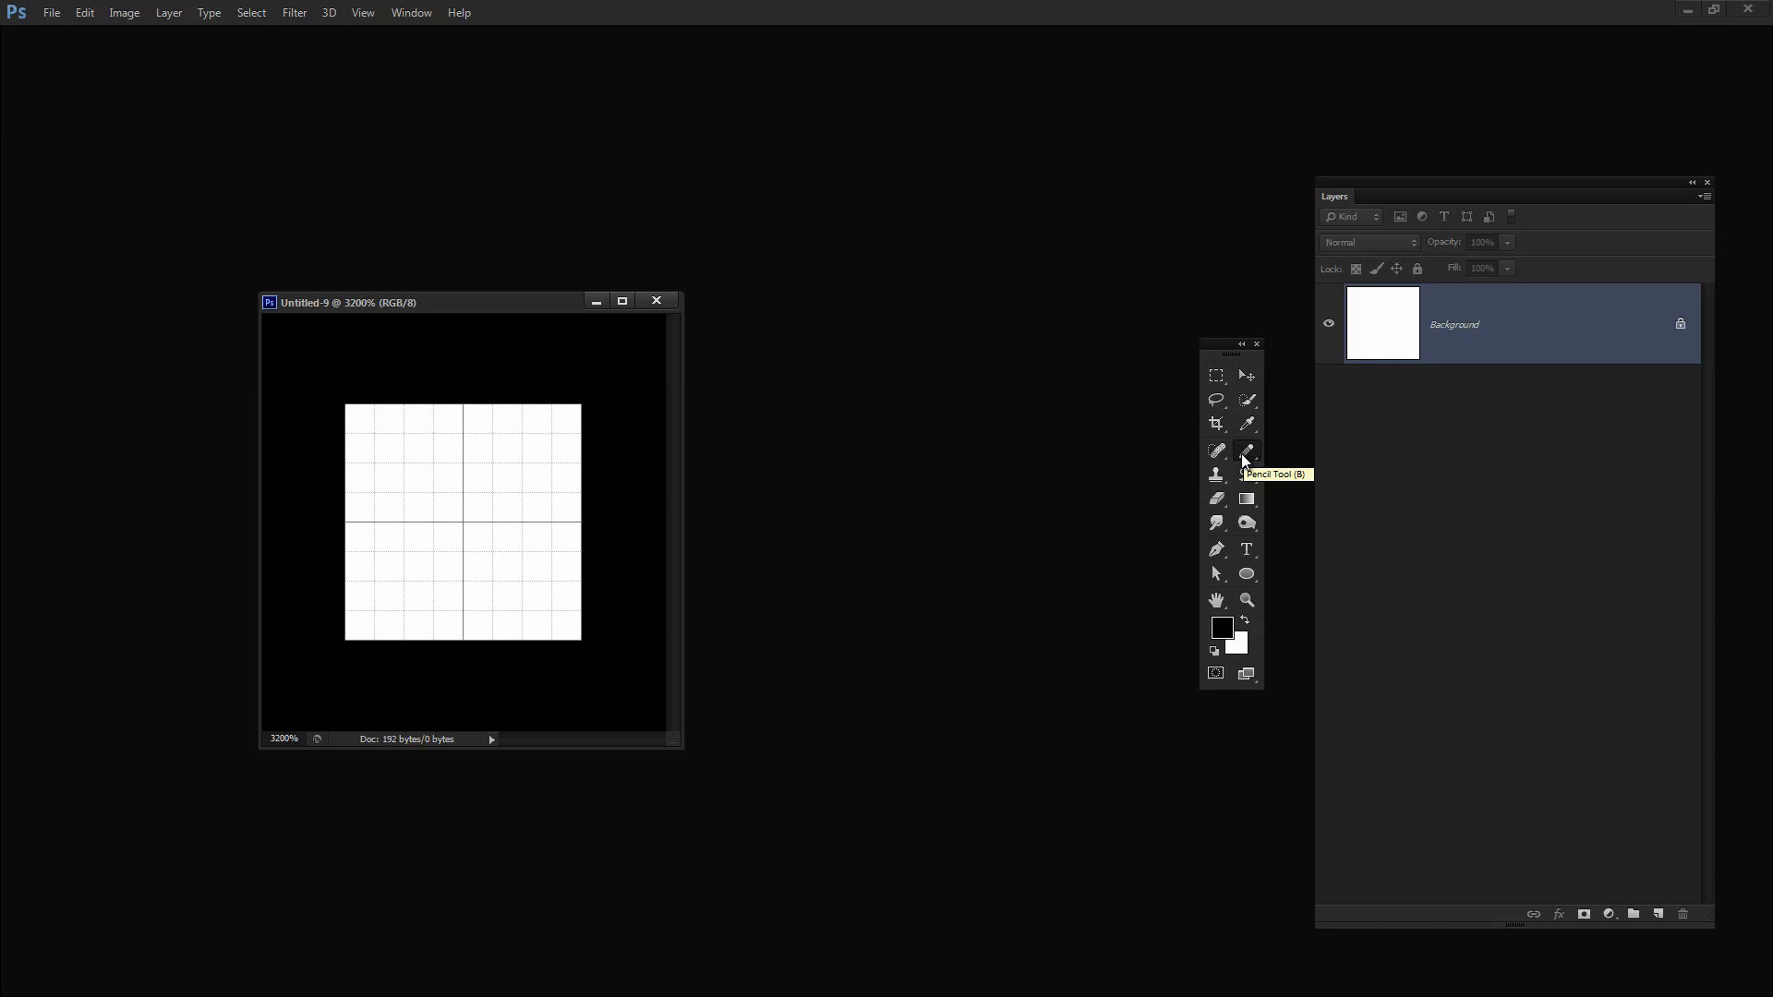
drag(1201, 342, 857, 253)
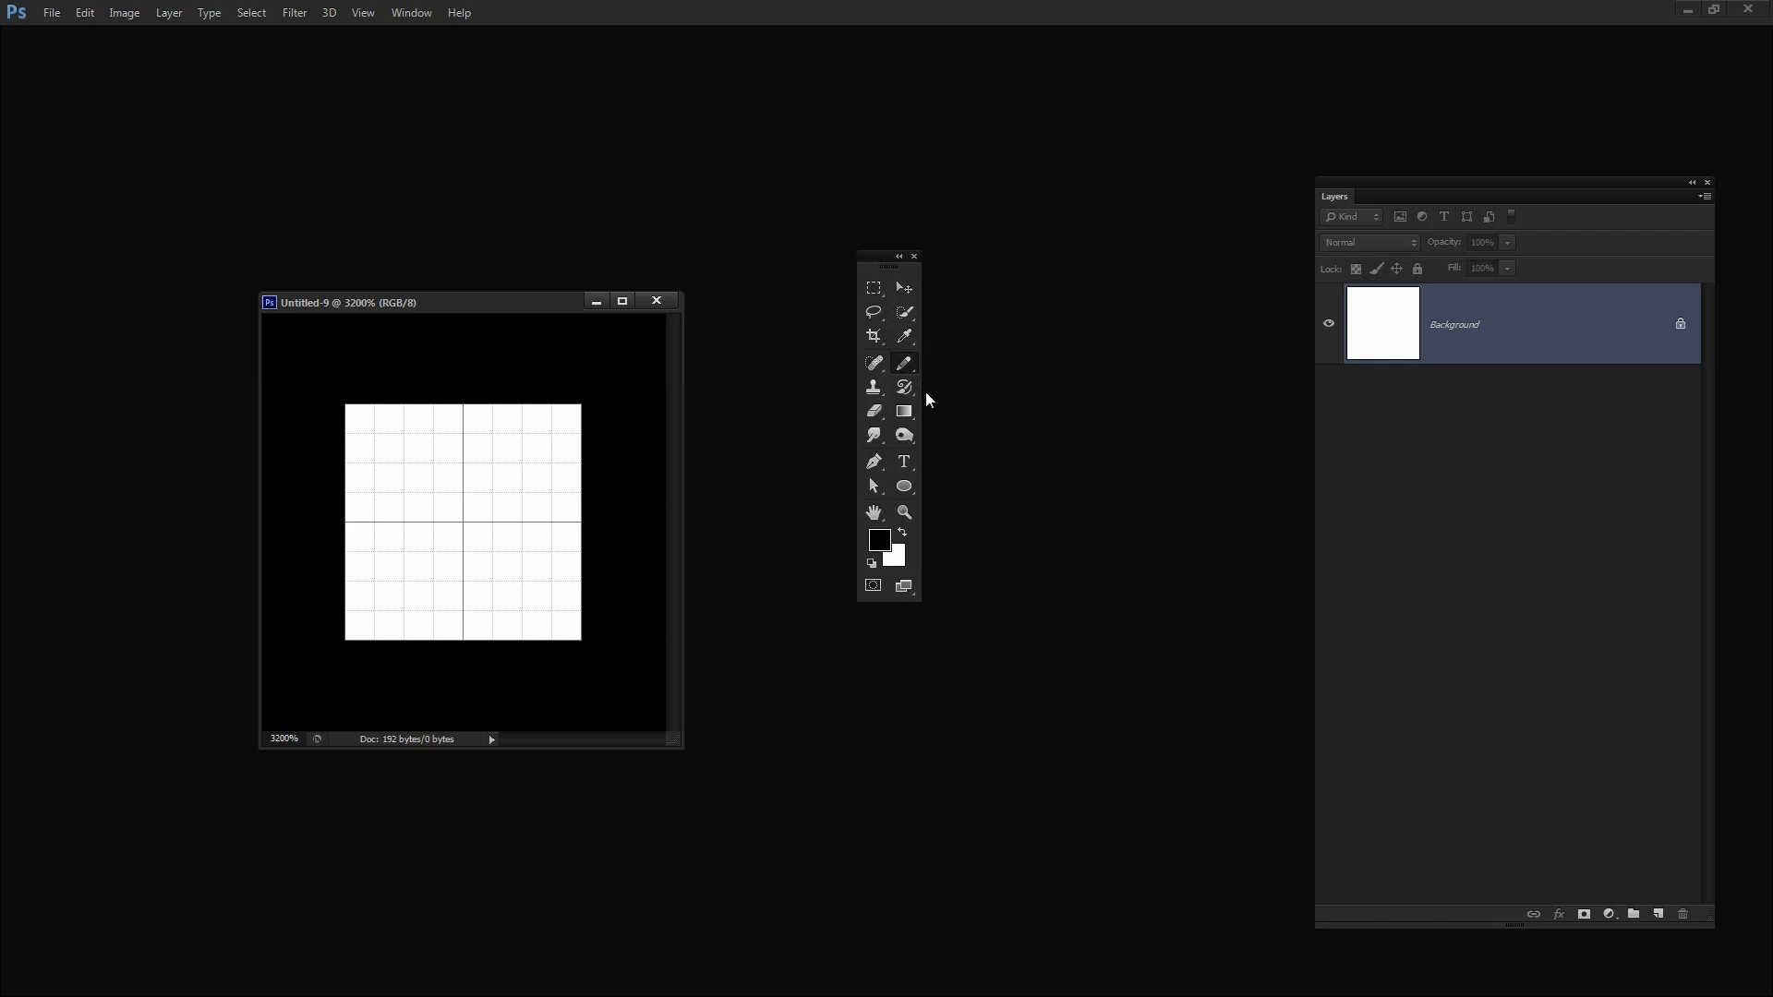
click(905, 364)
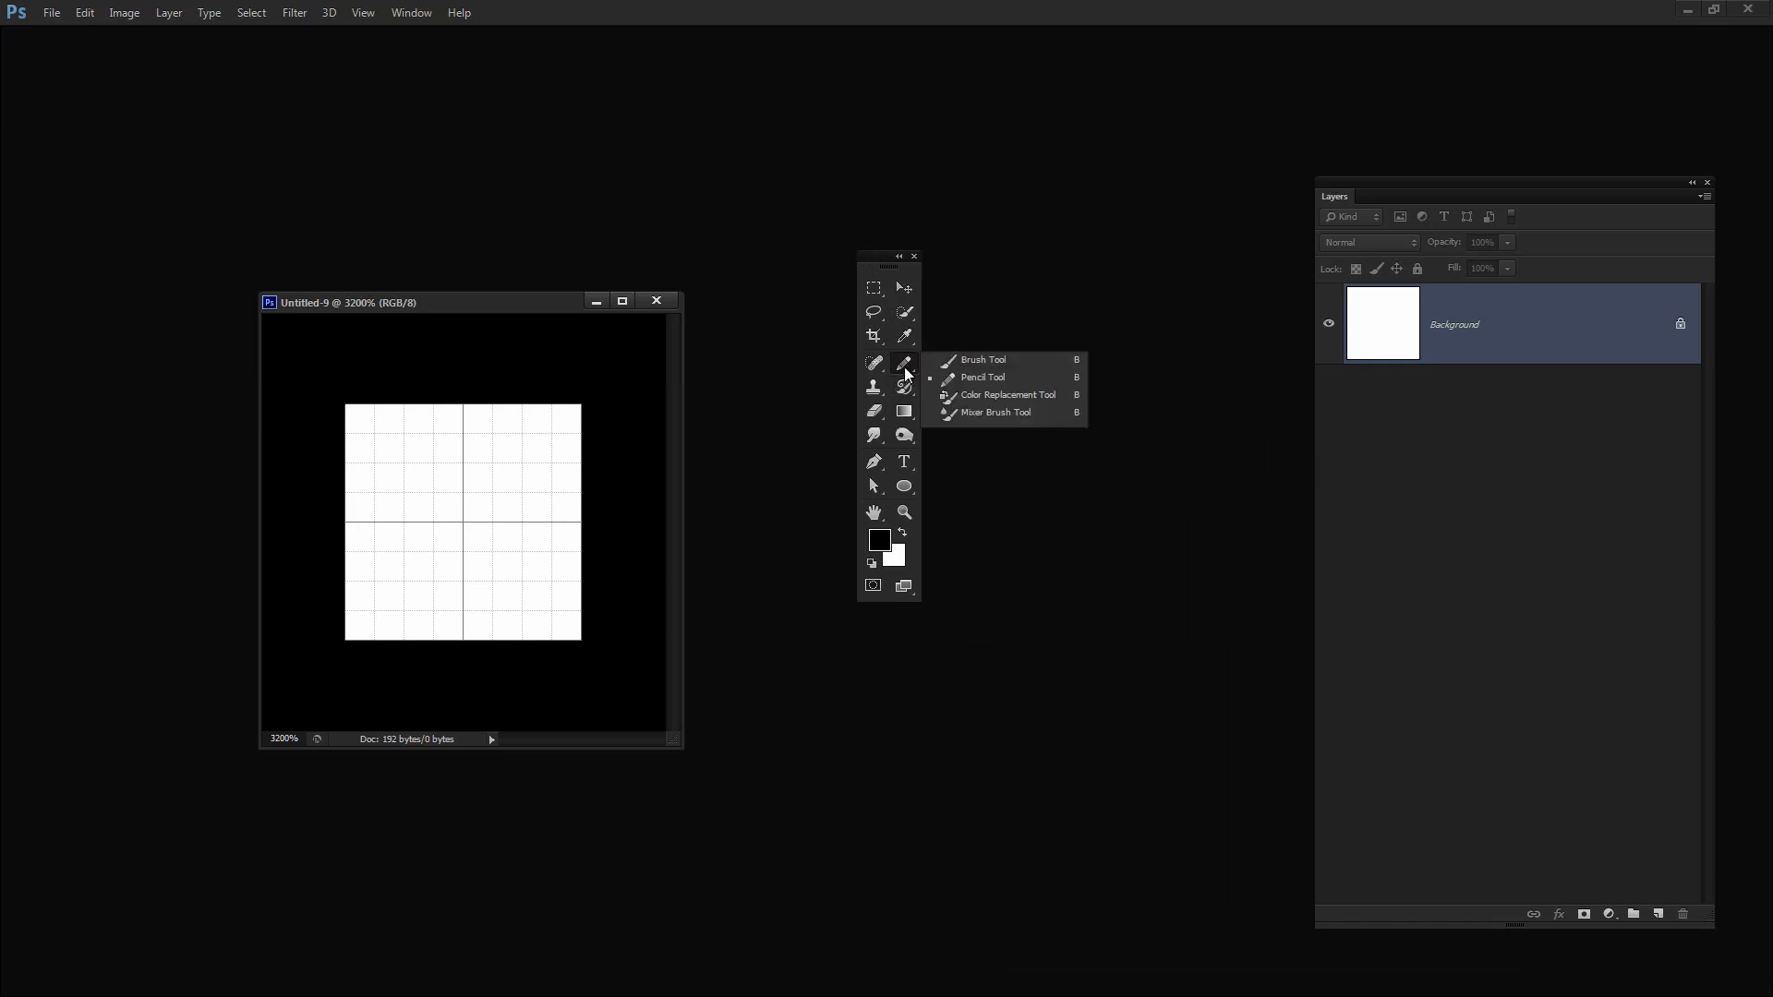
click(975, 376)
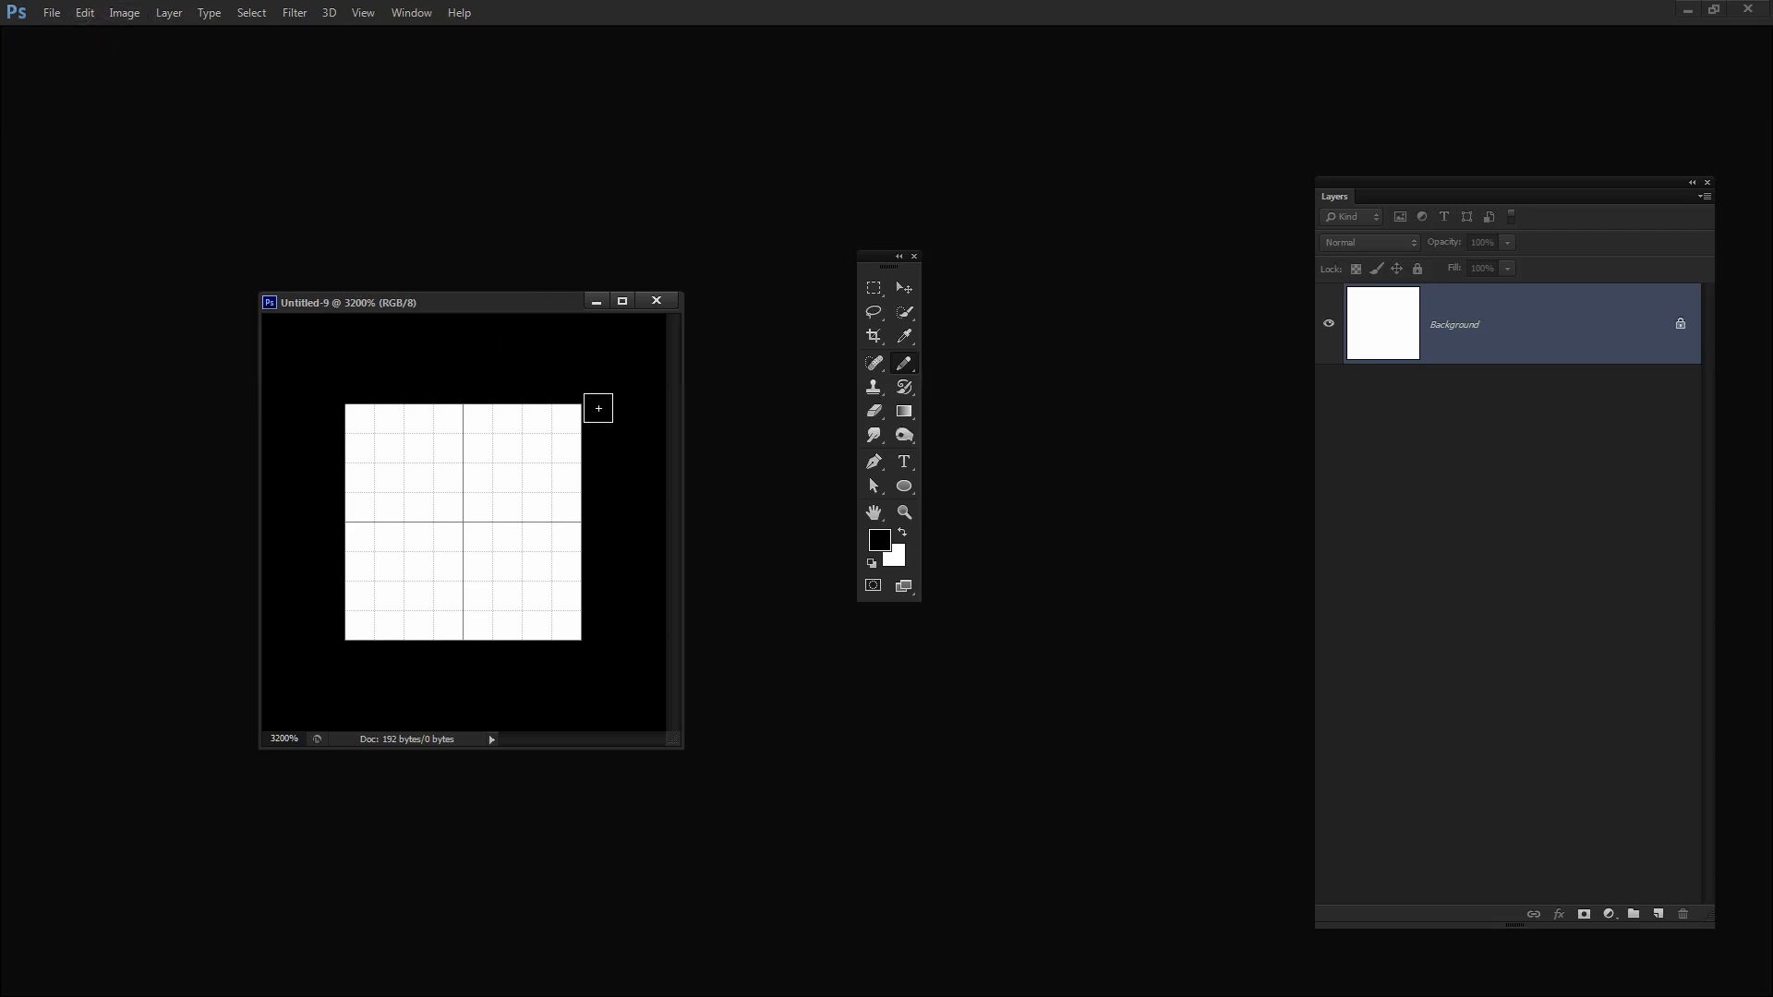
click(405, 15)
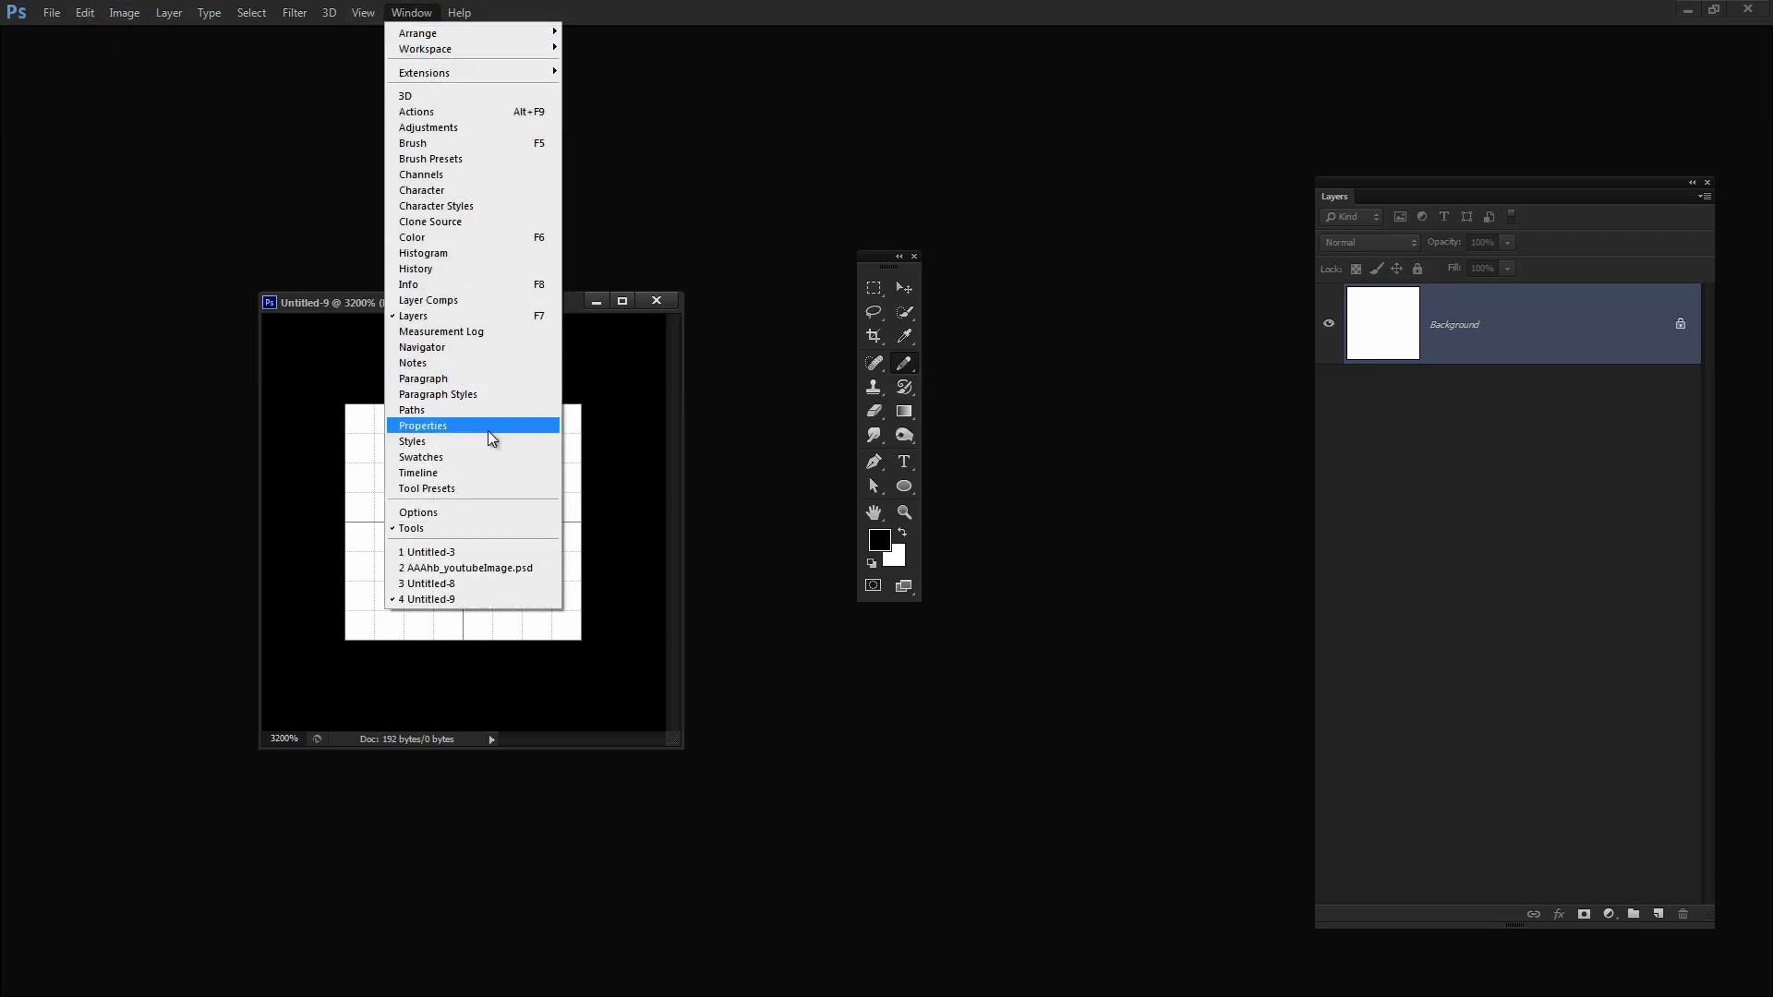
click(467, 513)
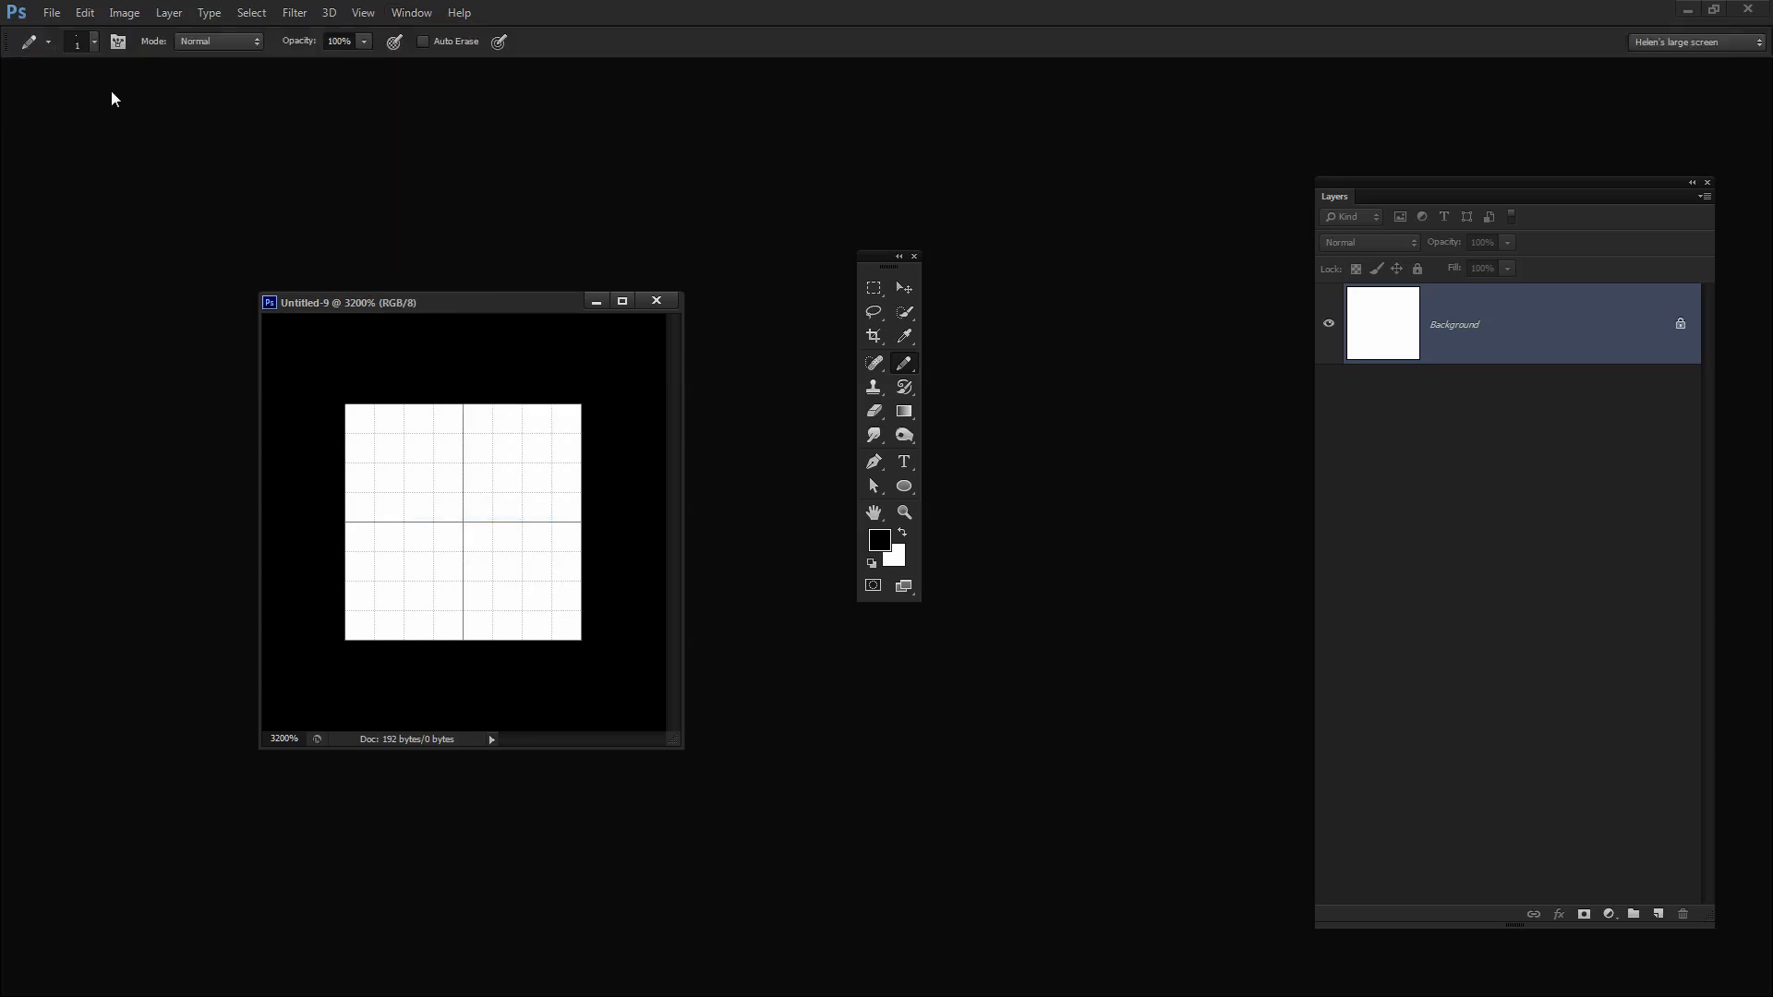
click(92, 38)
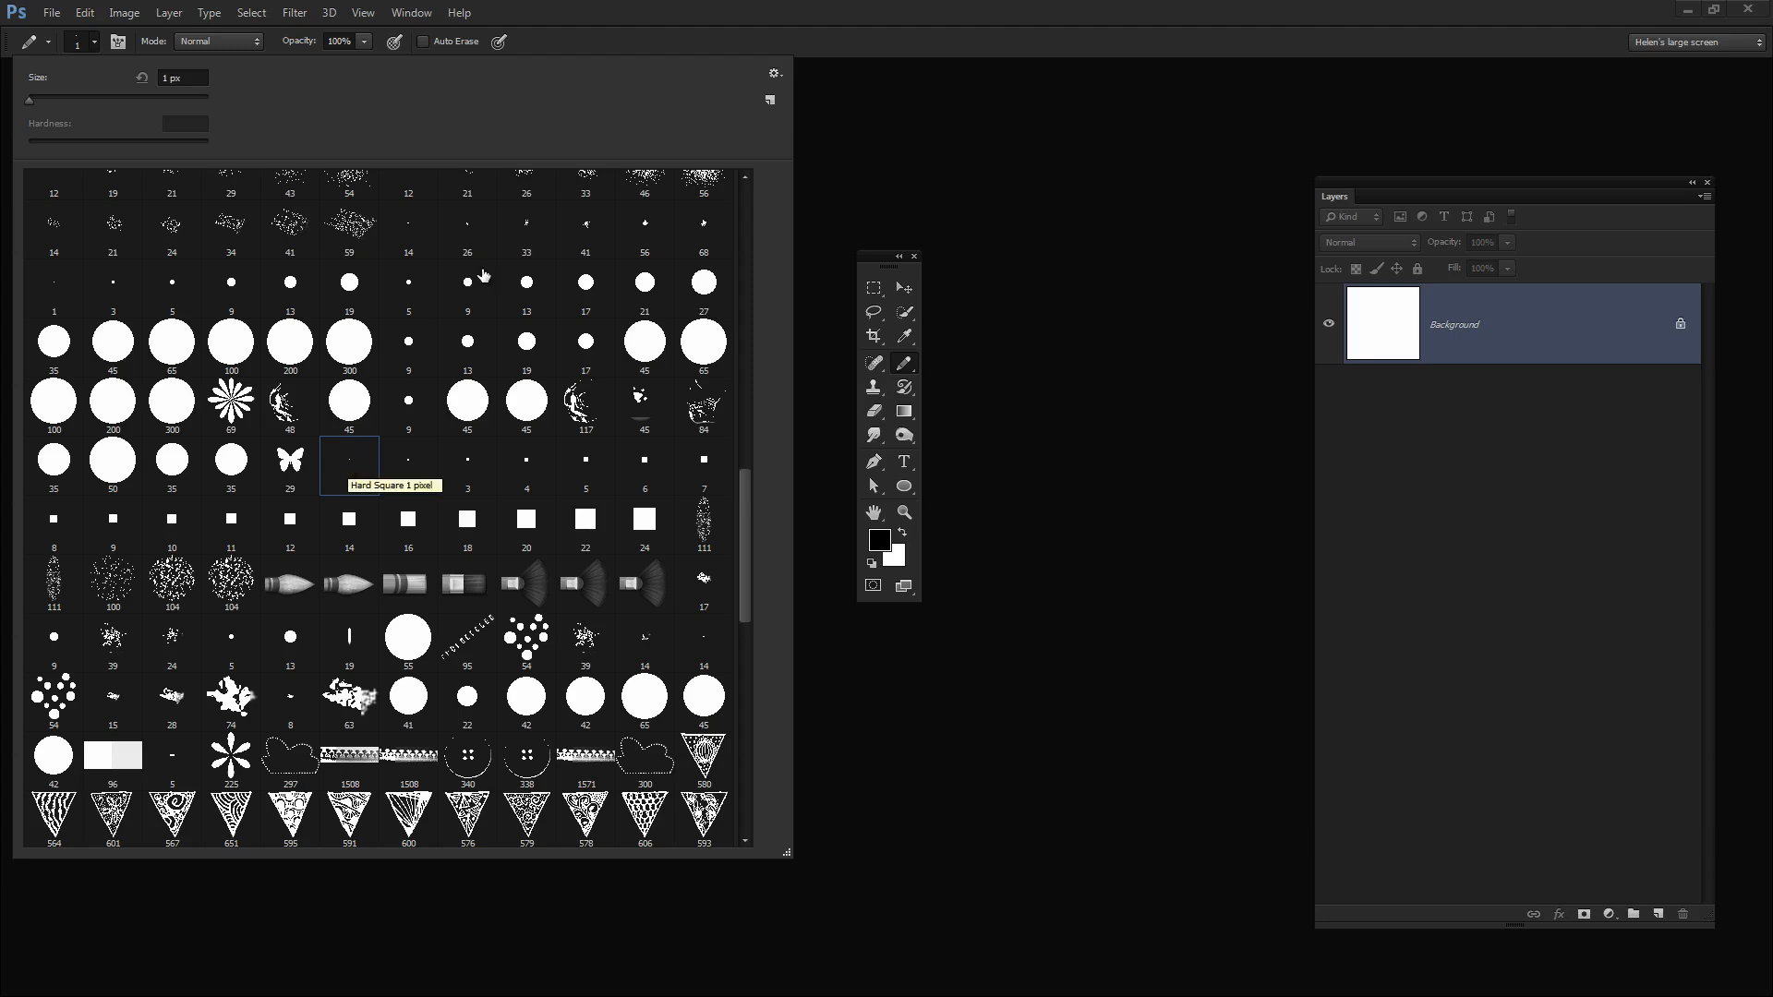
click(612, 39)
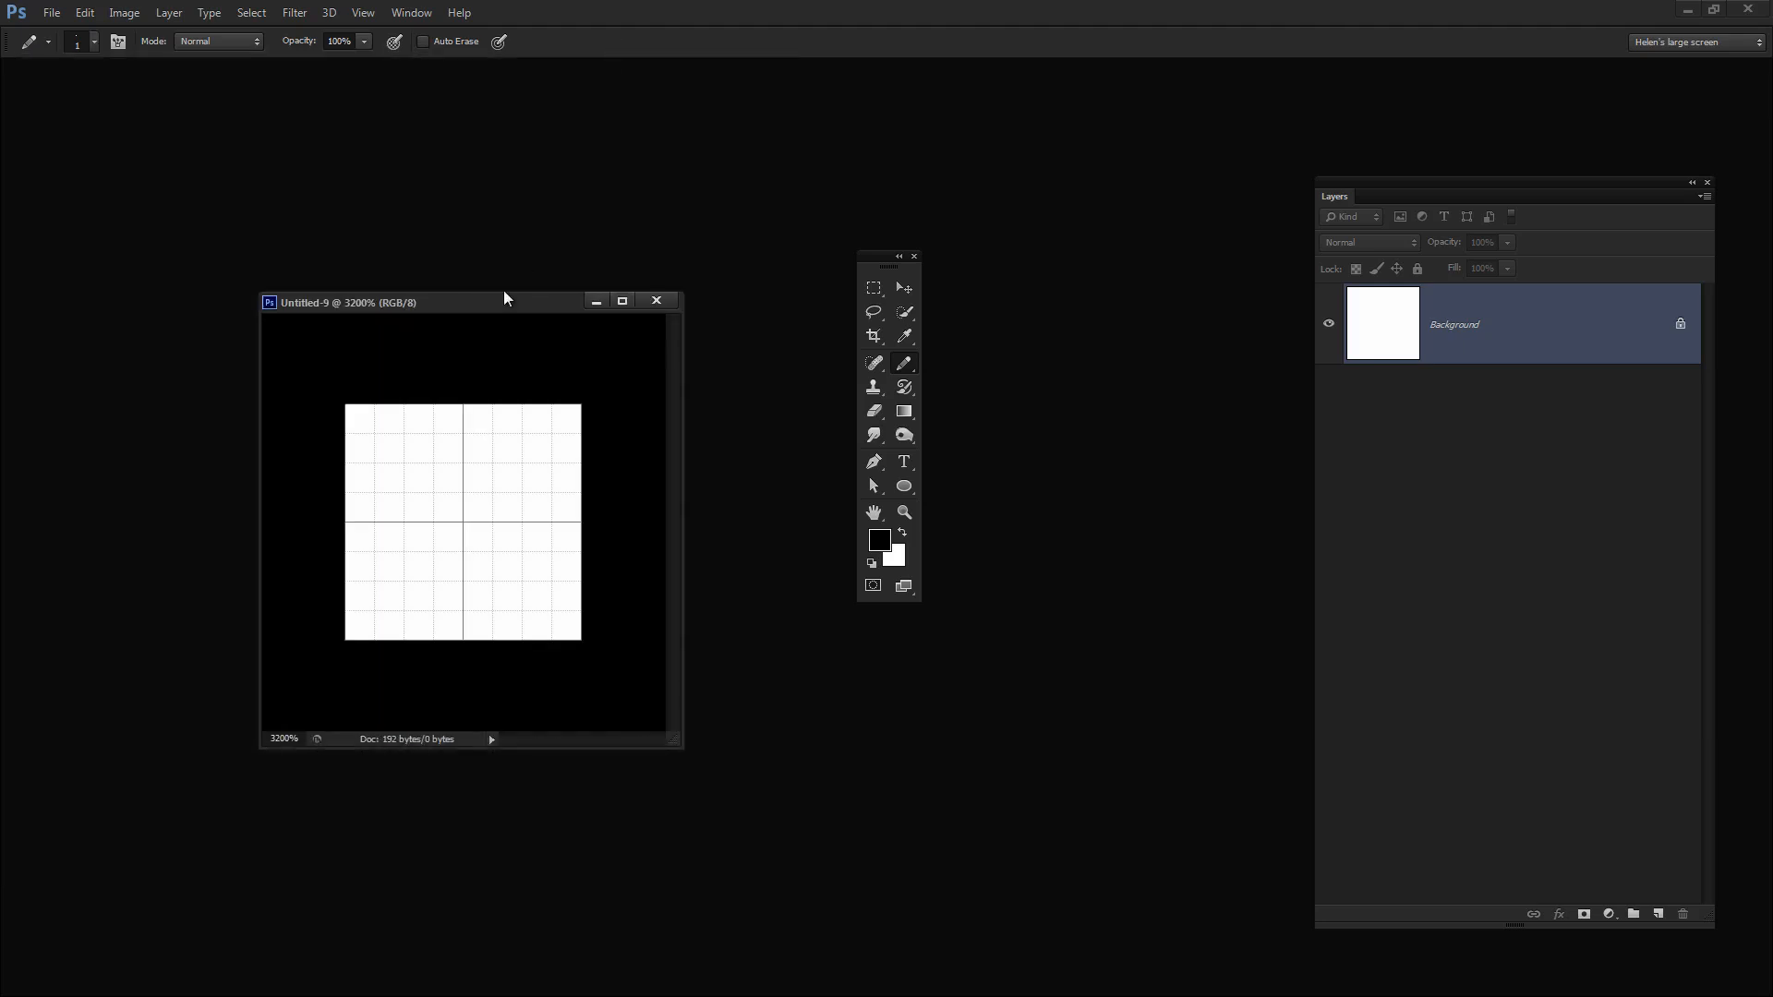
- Paint two black 2 × 2 pixel blocks, one in the canvas's upper-left corner and one in columns 7–8, rows 3–4
click(362, 417)
click(389, 418)
click(389, 448)
click(360, 448)
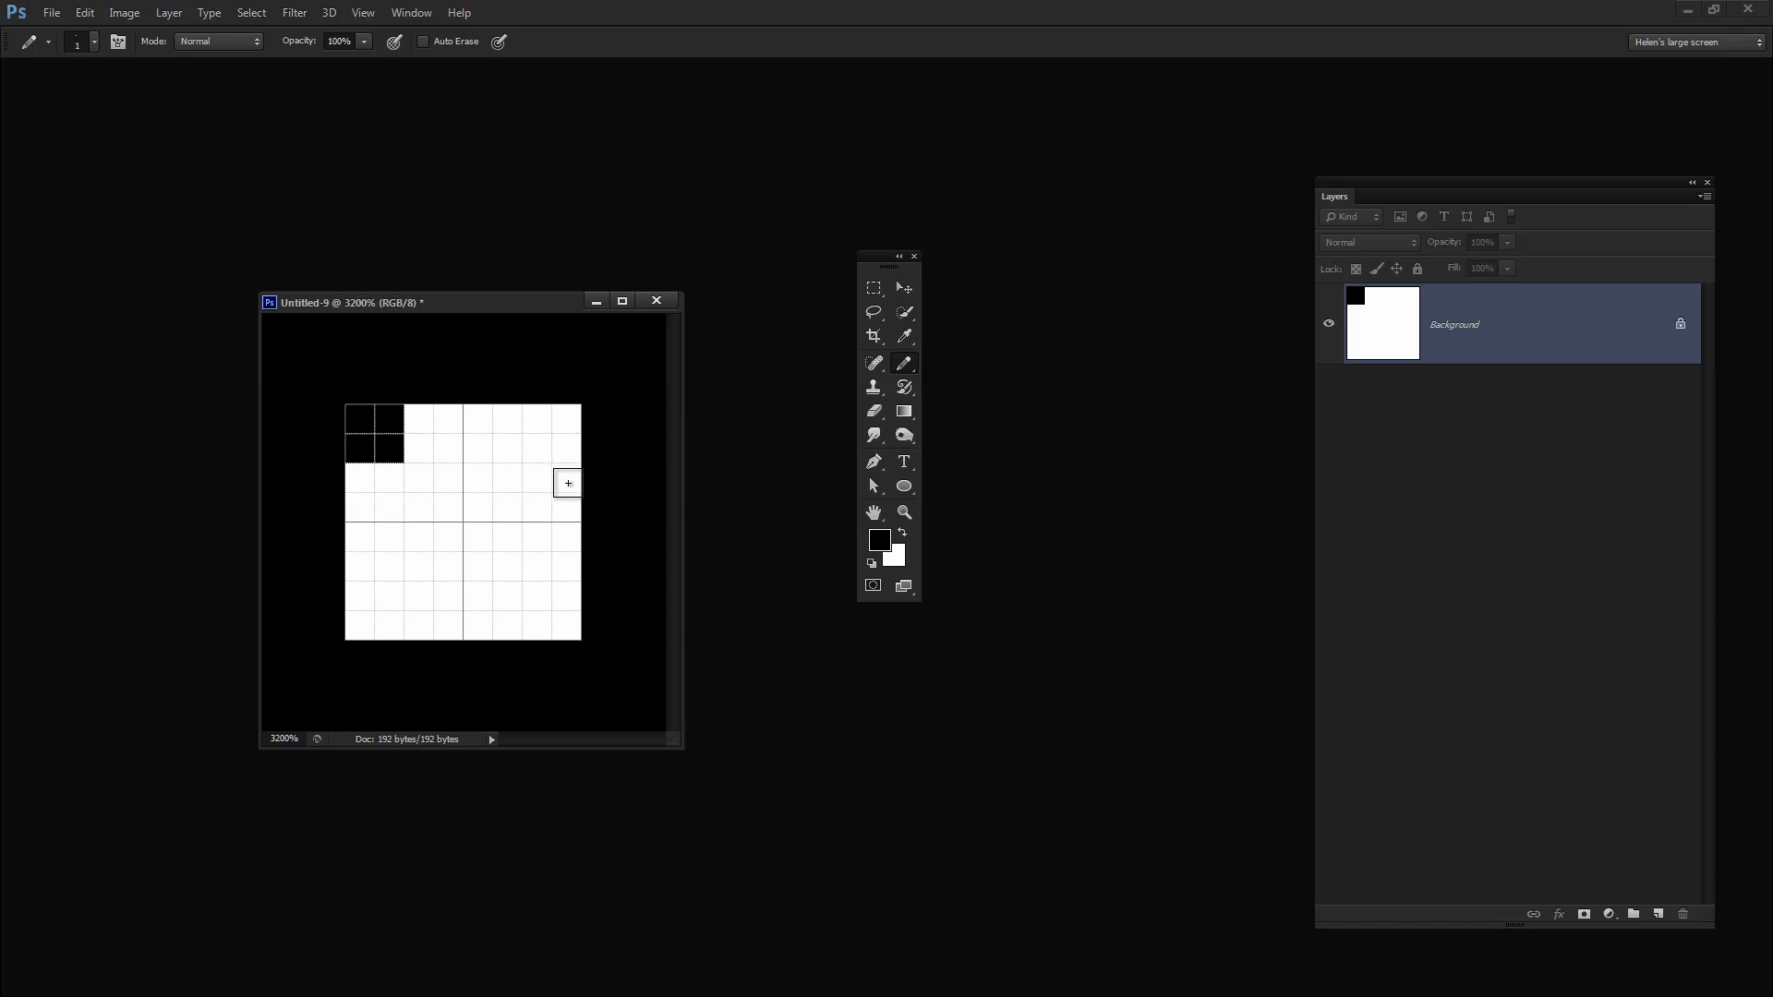
click(565, 503)
click(542, 477)
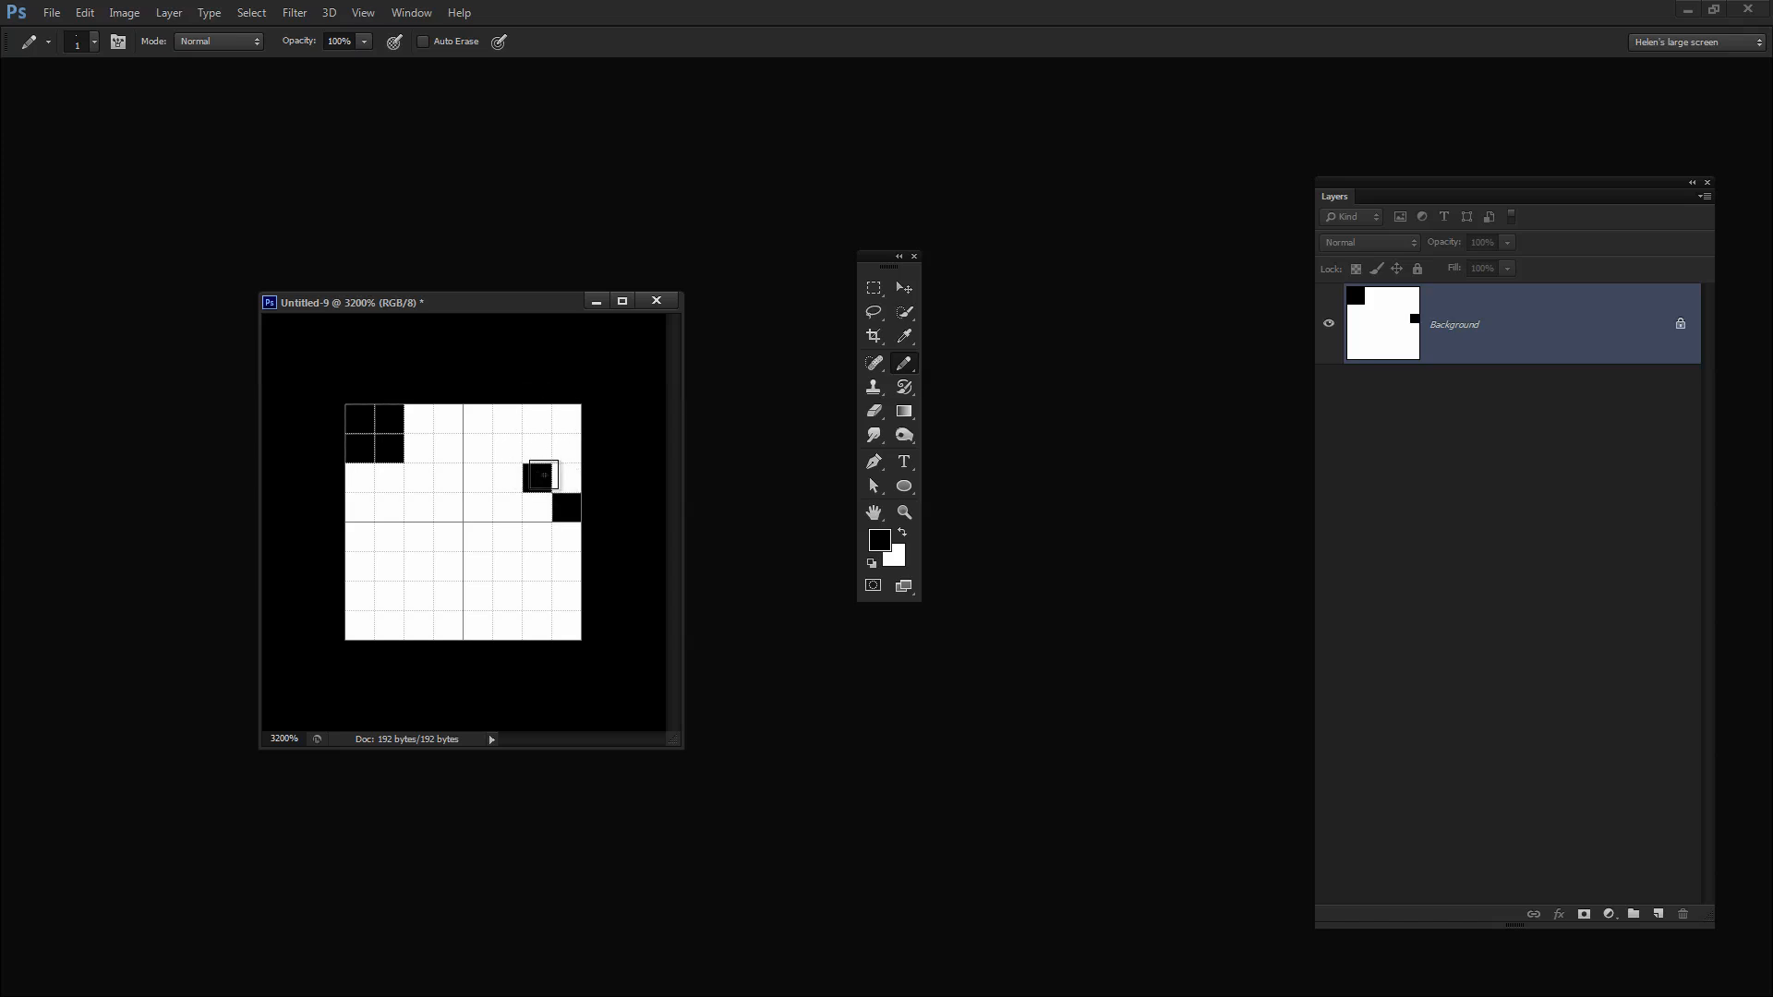
click(566, 479)
click(538, 504)
click(537, 535)
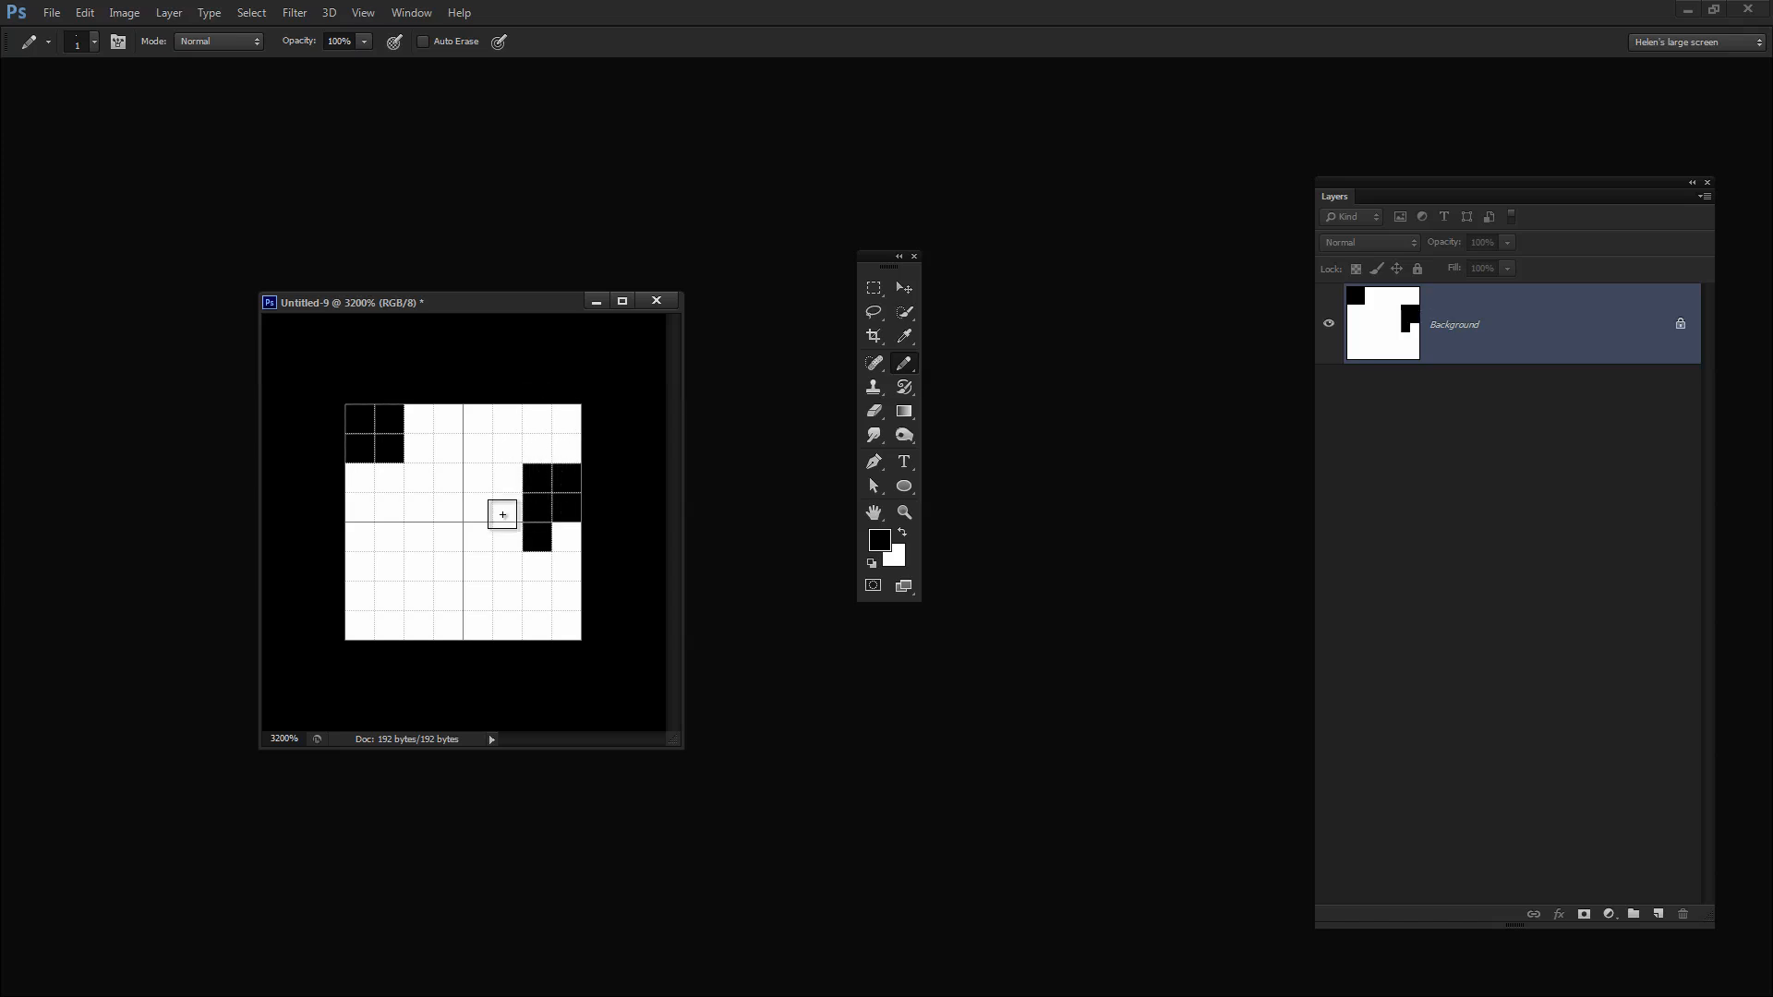
key(alt)
click(537, 566)
click(566, 567)
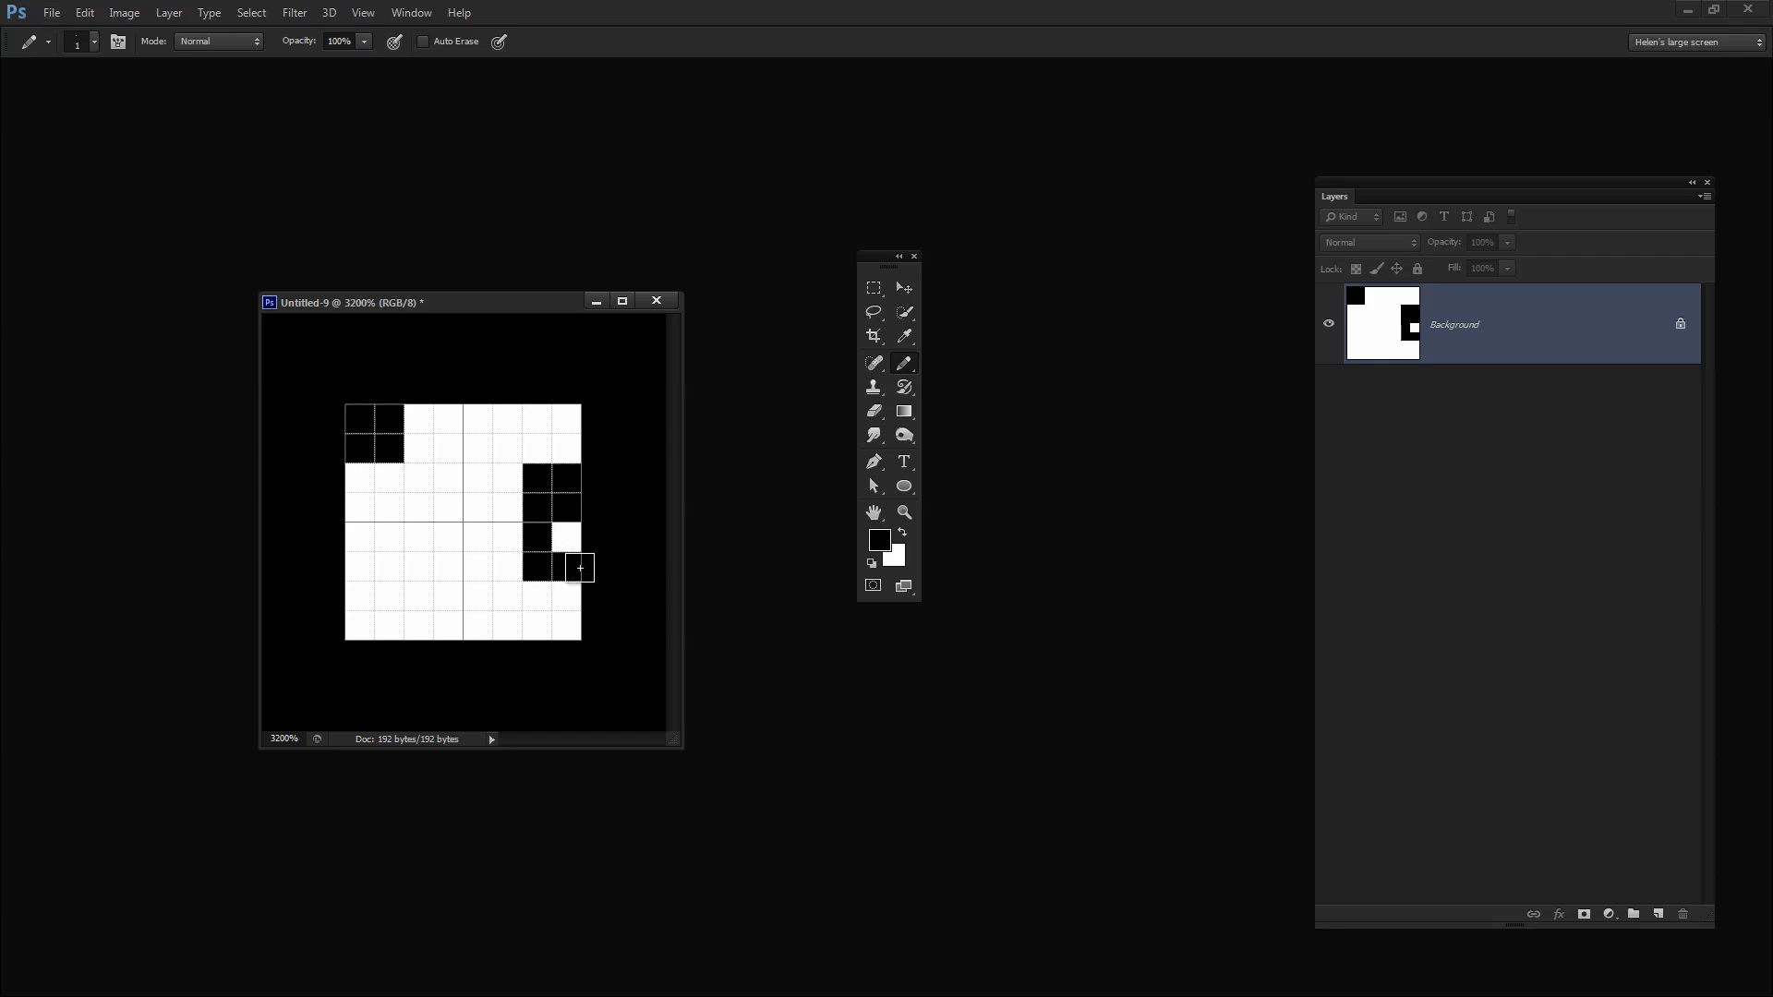
key(x)
drag(572, 568, 532, 530)
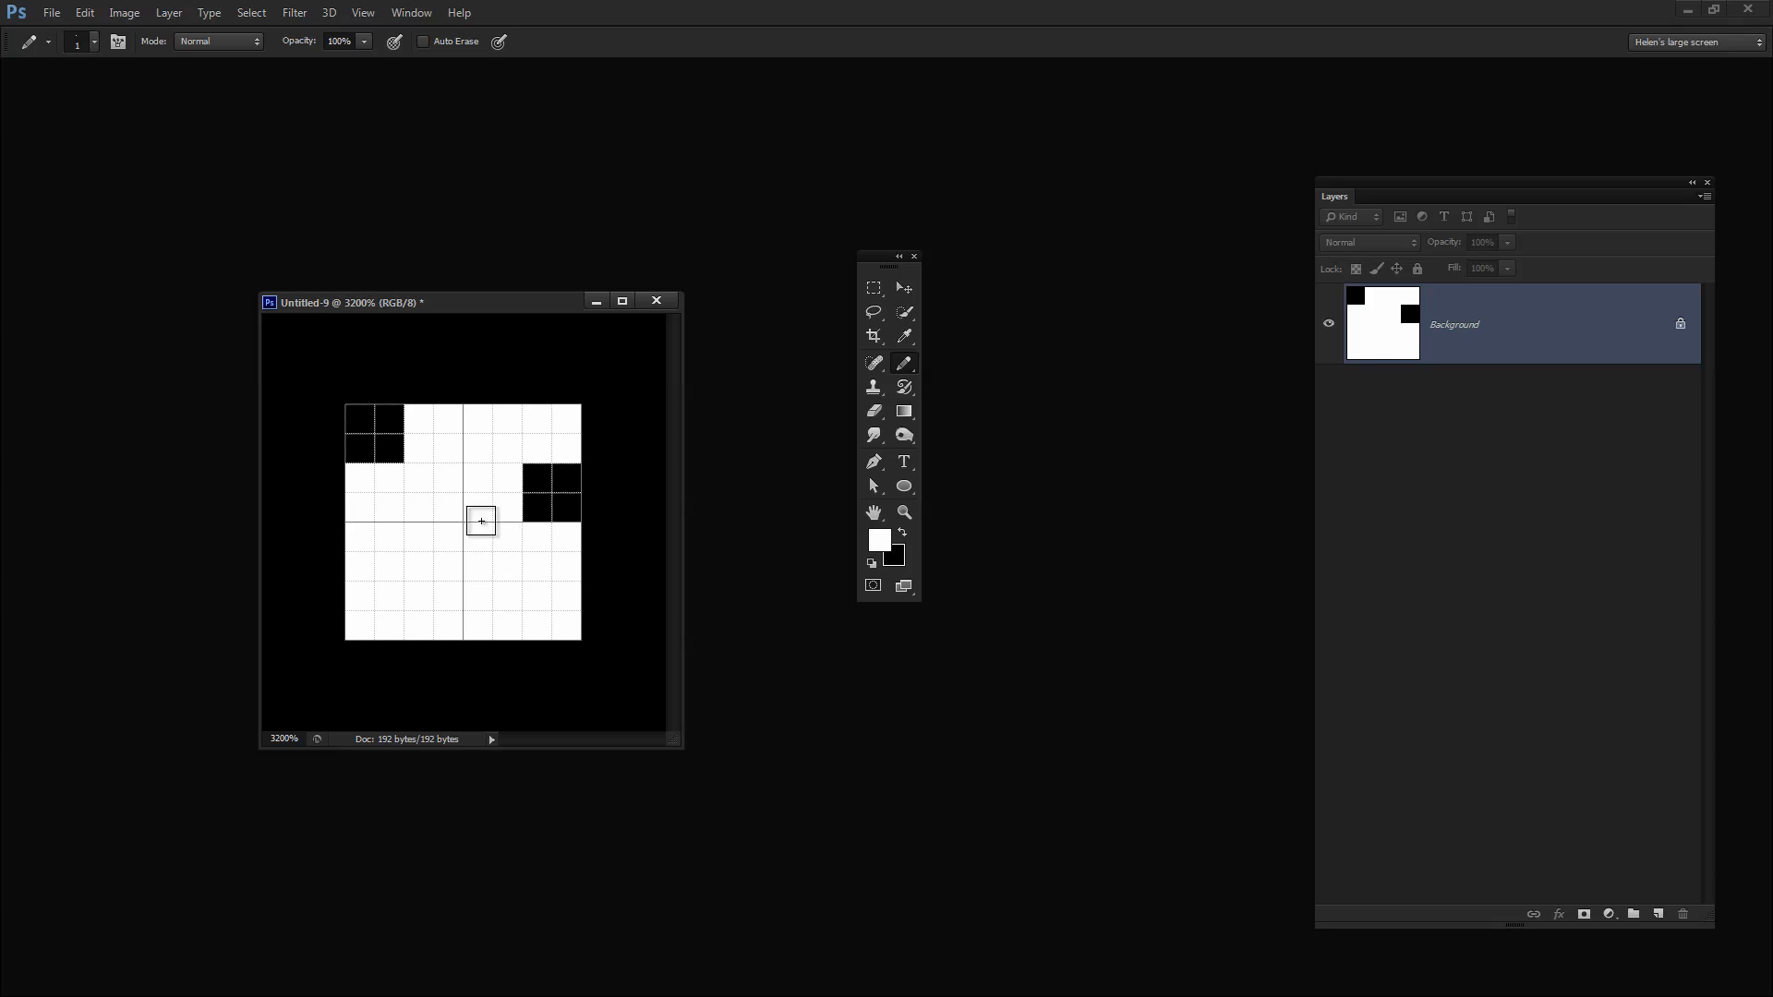
key(x)
- Paint black 2 × 2 pixel blocks in columns 5–6, rows 5–6 and columns 3–4, rows 7–8 to continue the diagonal
click(507, 566)
click(507, 537)
drag(477, 567, 474, 548)
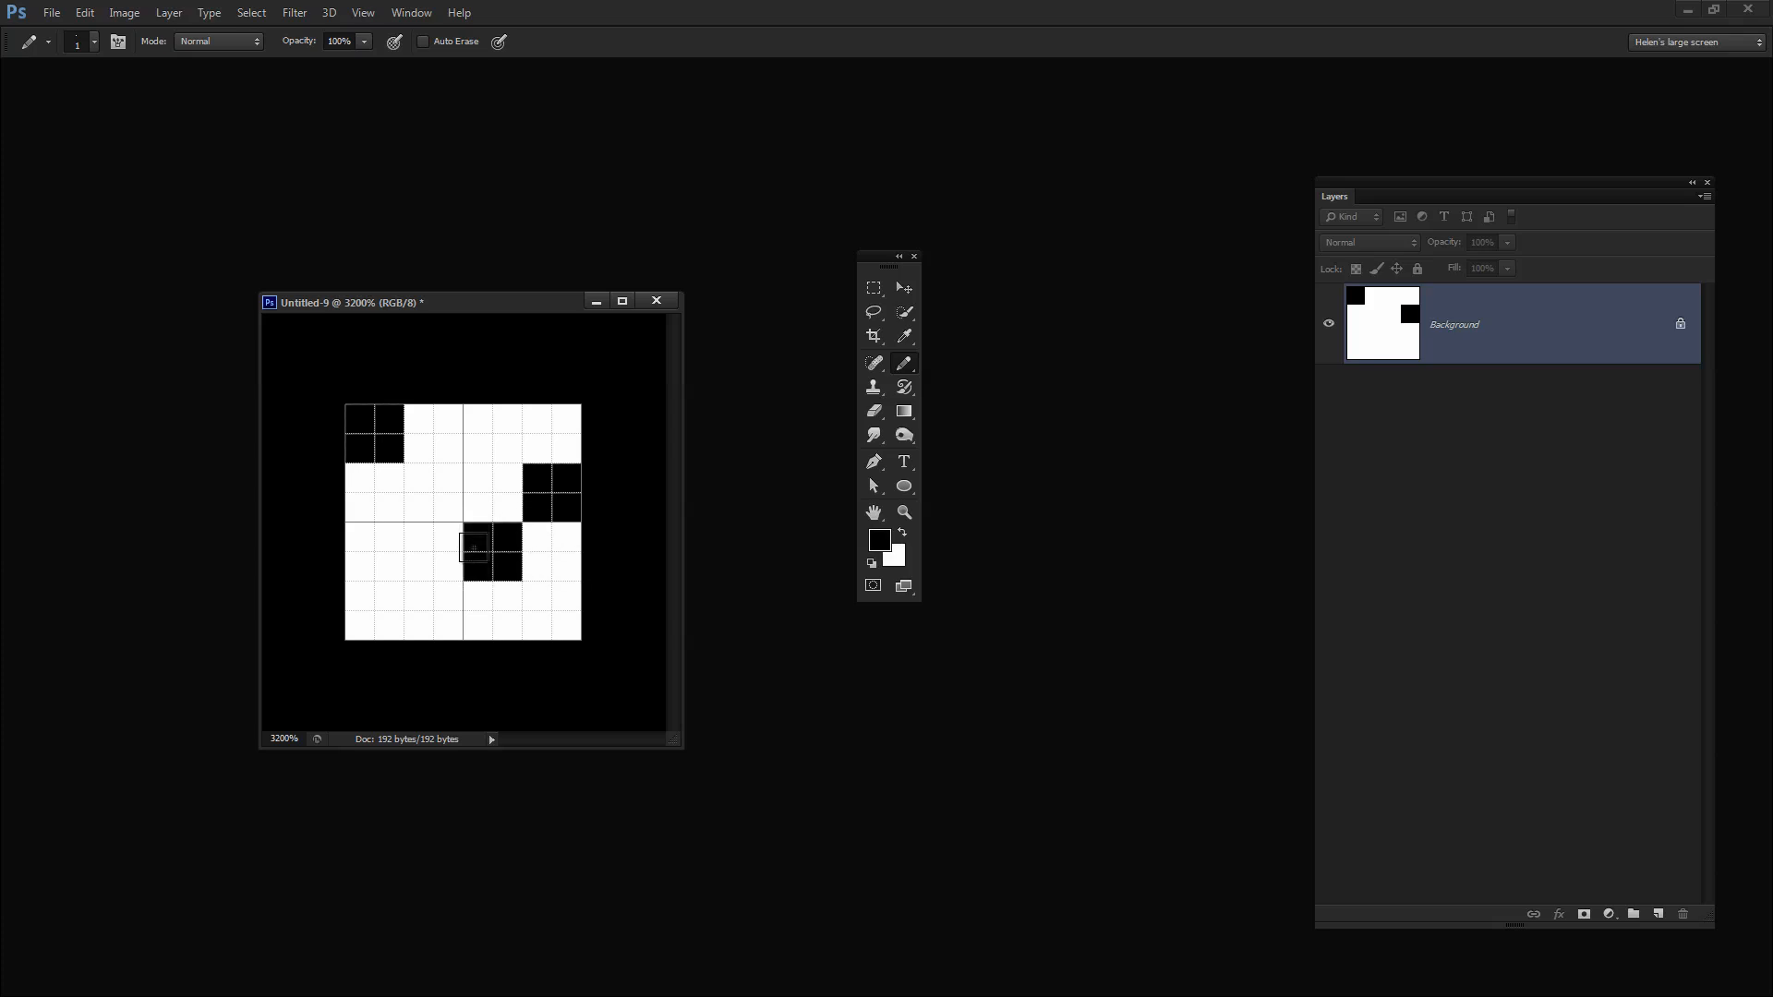
click(459, 594)
click(414, 605)
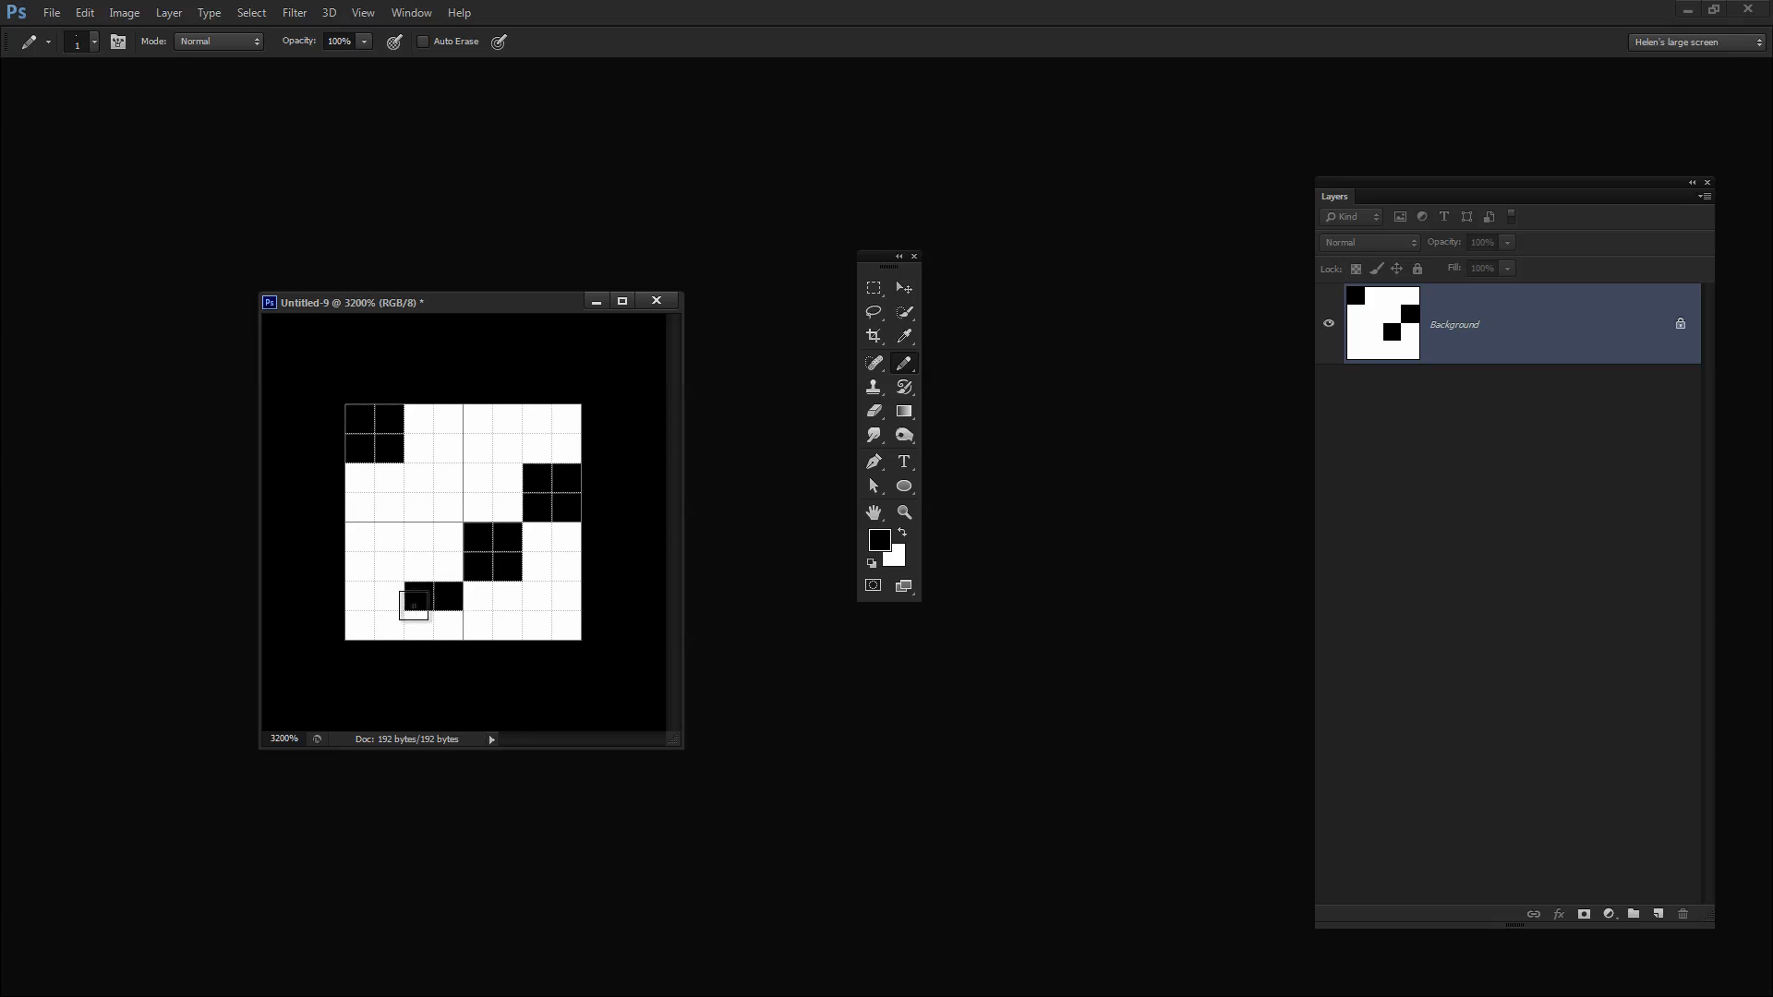
click(416, 625)
click(448, 625)
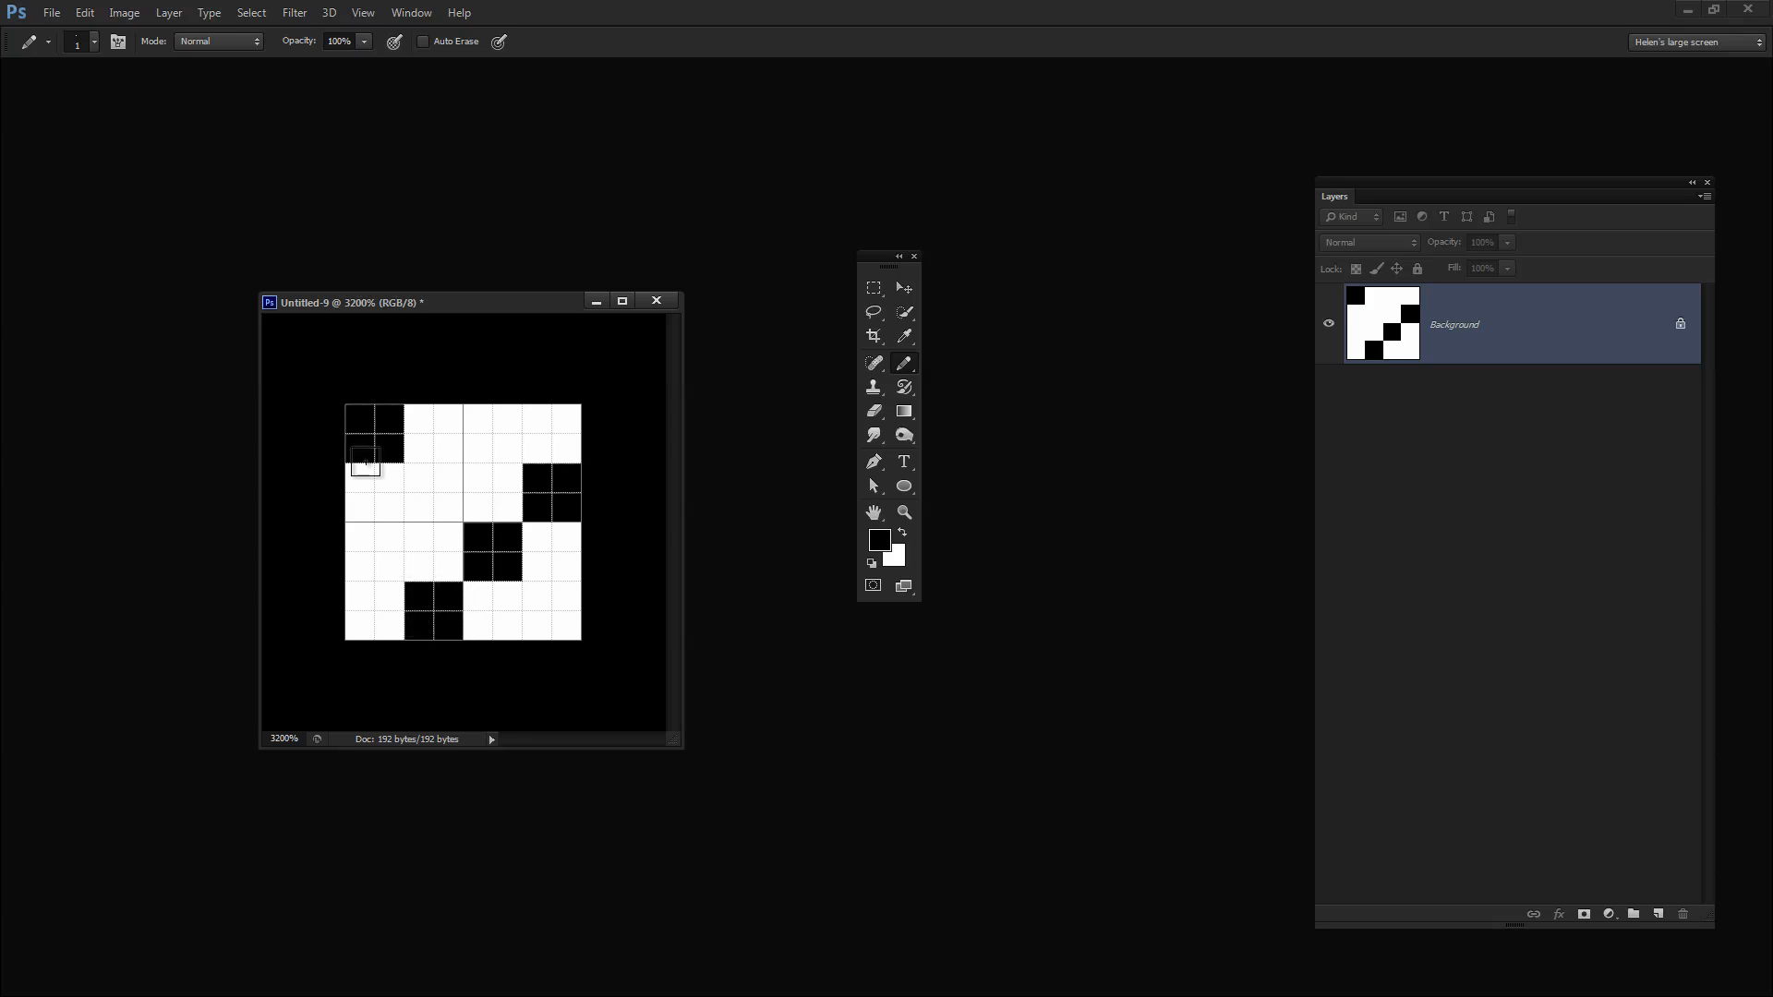
- Paint single black pixels in the notches beside the corner block and along both sides of the diagonal blocks to smooth and thicken the stripes
click(419, 419)
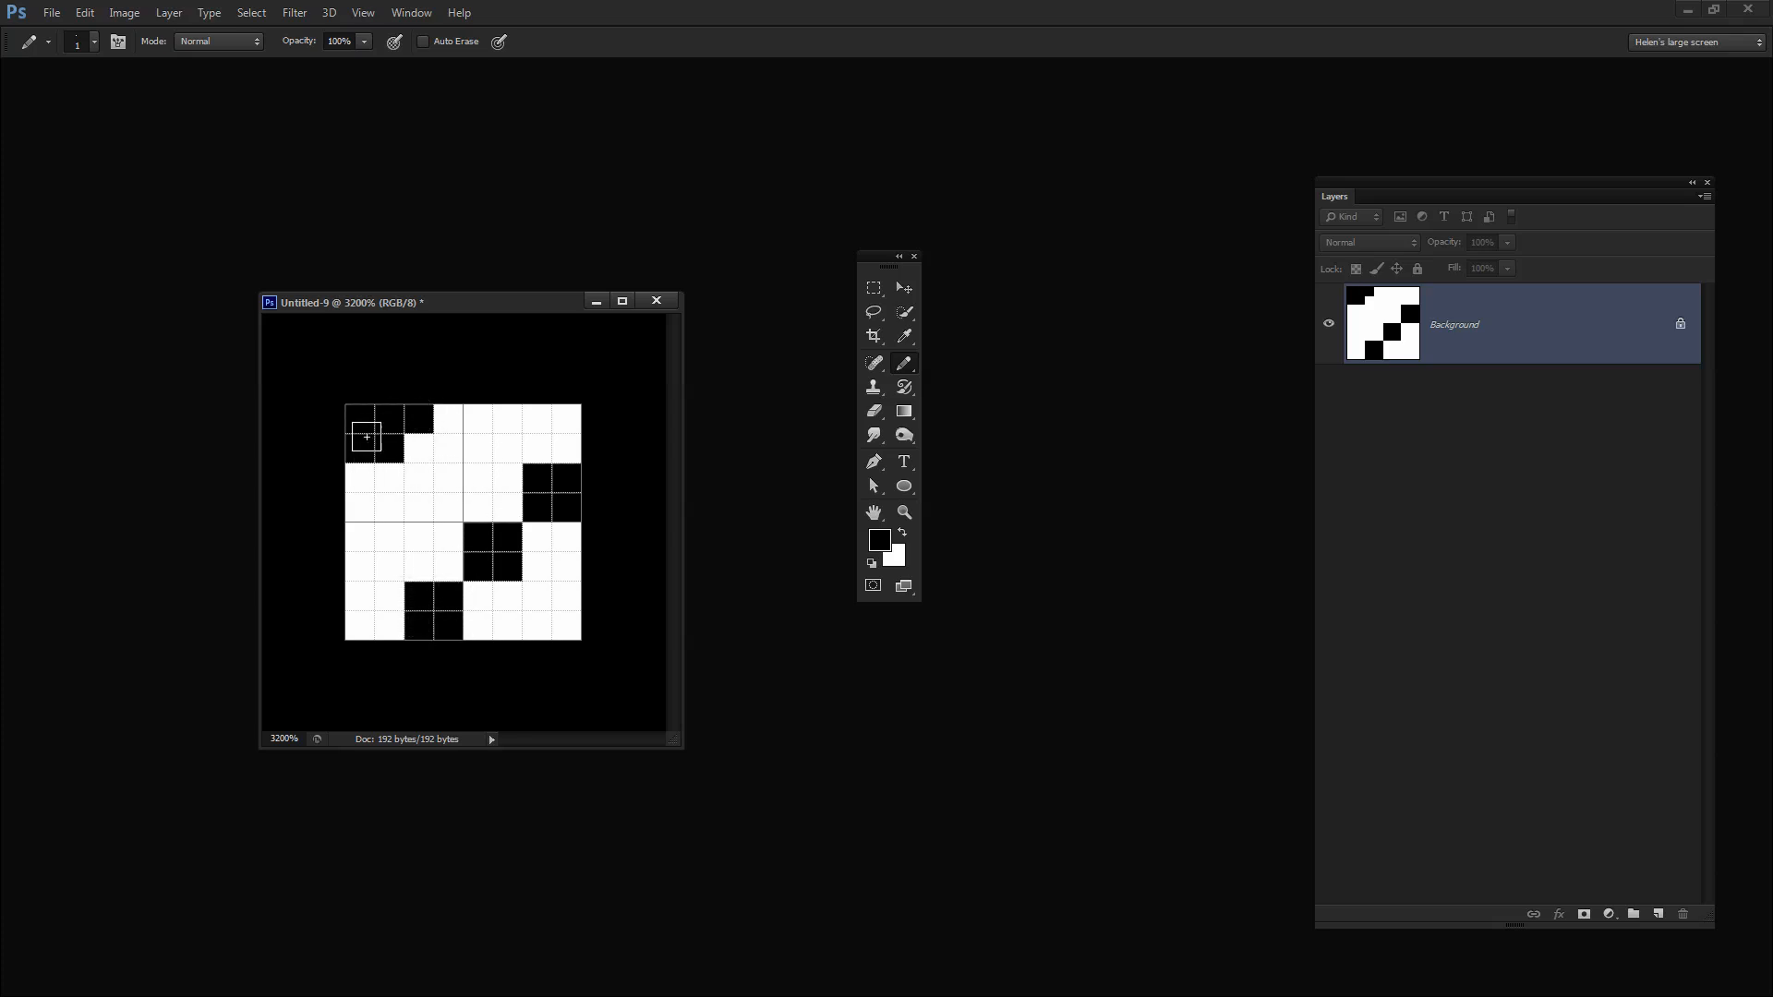
click(361, 478)
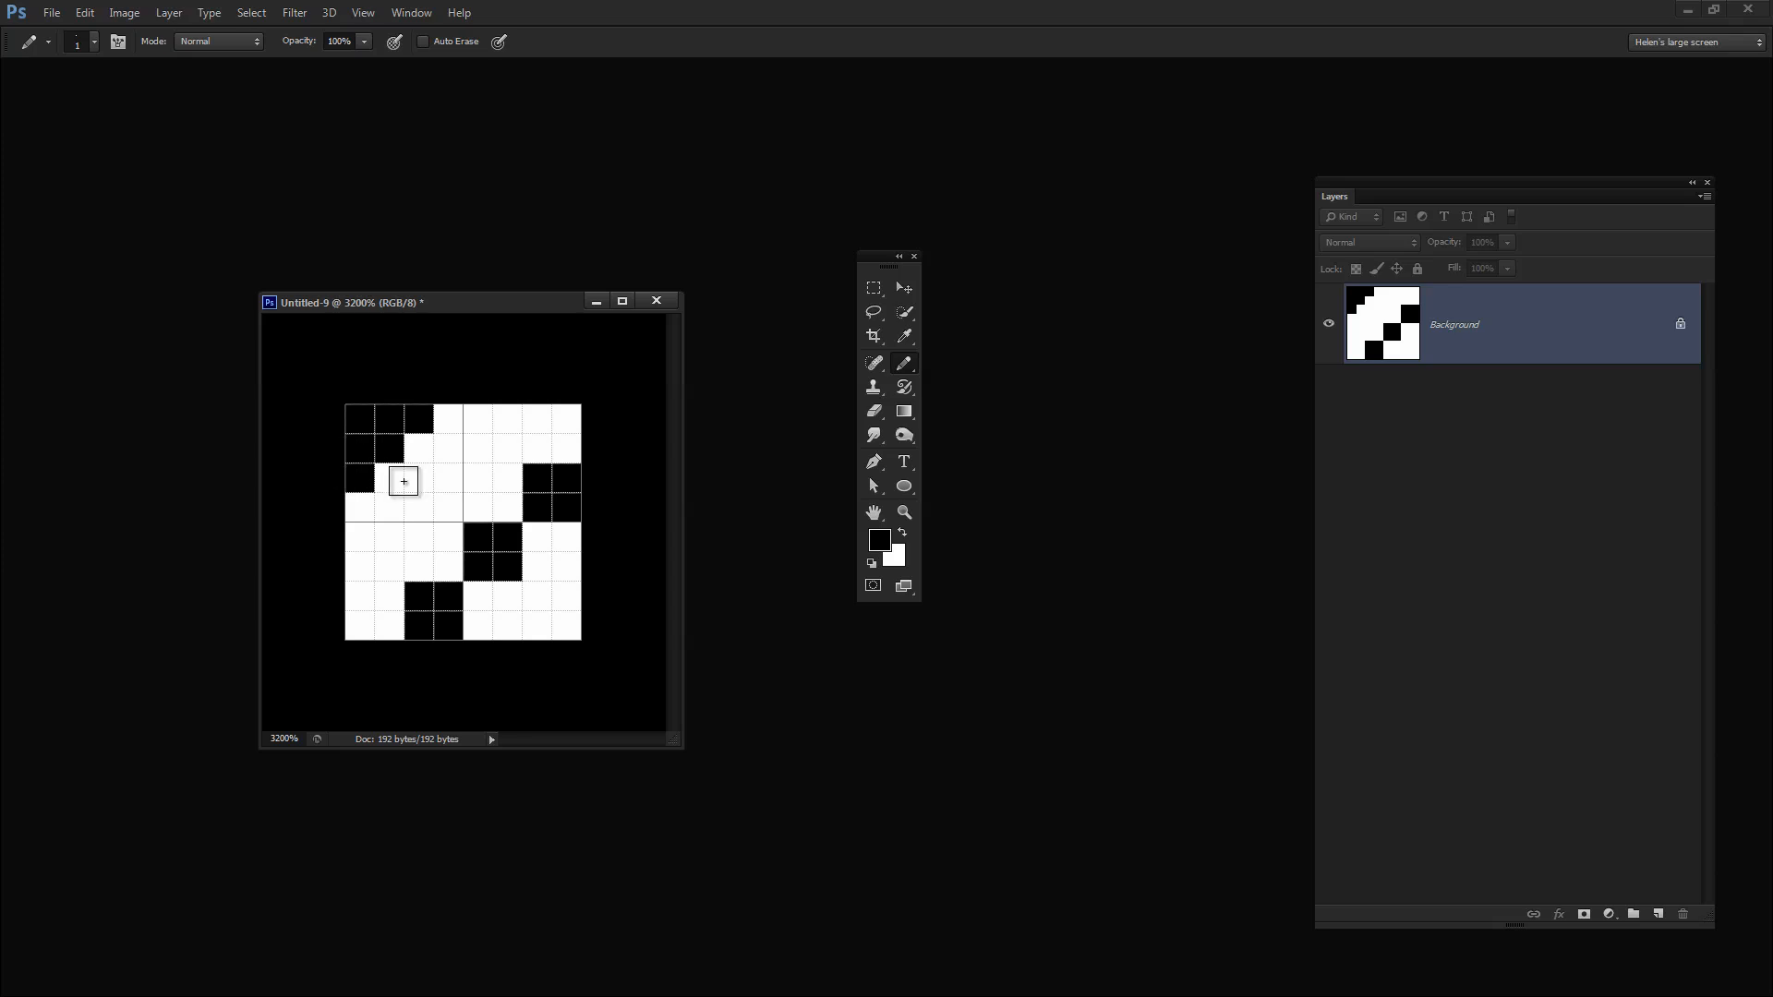
click(566, 447)
click(505, 504)
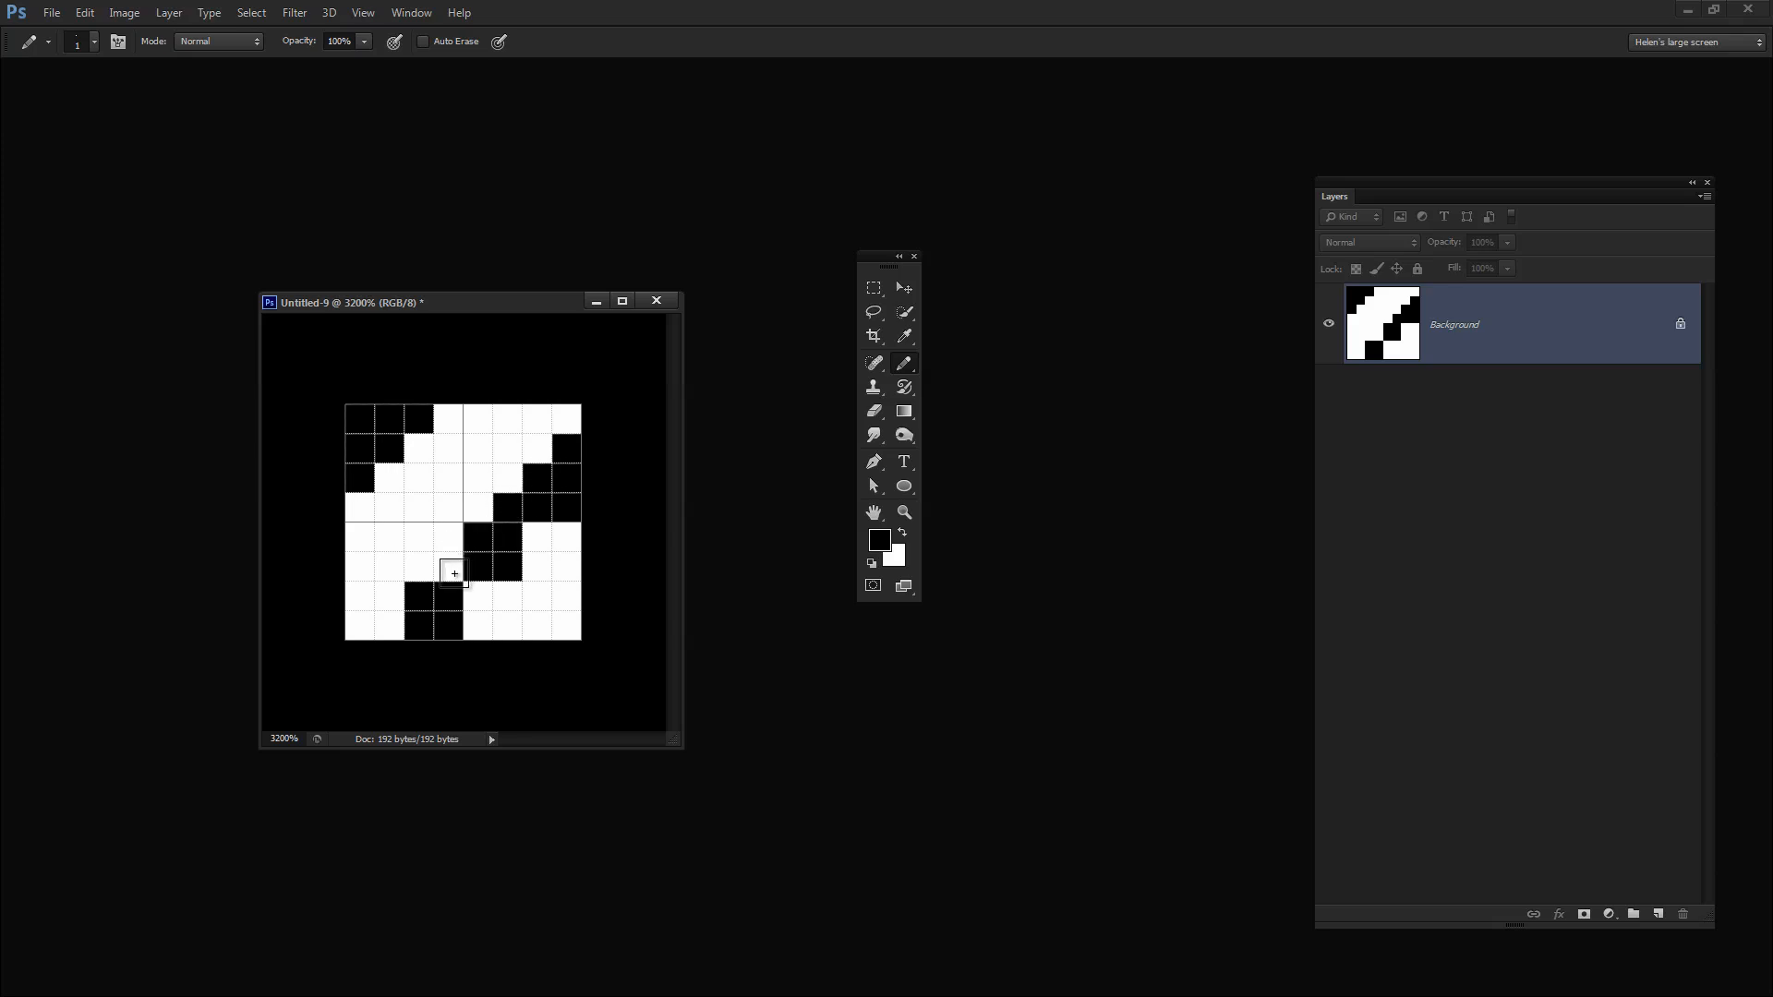
click(448, 566)
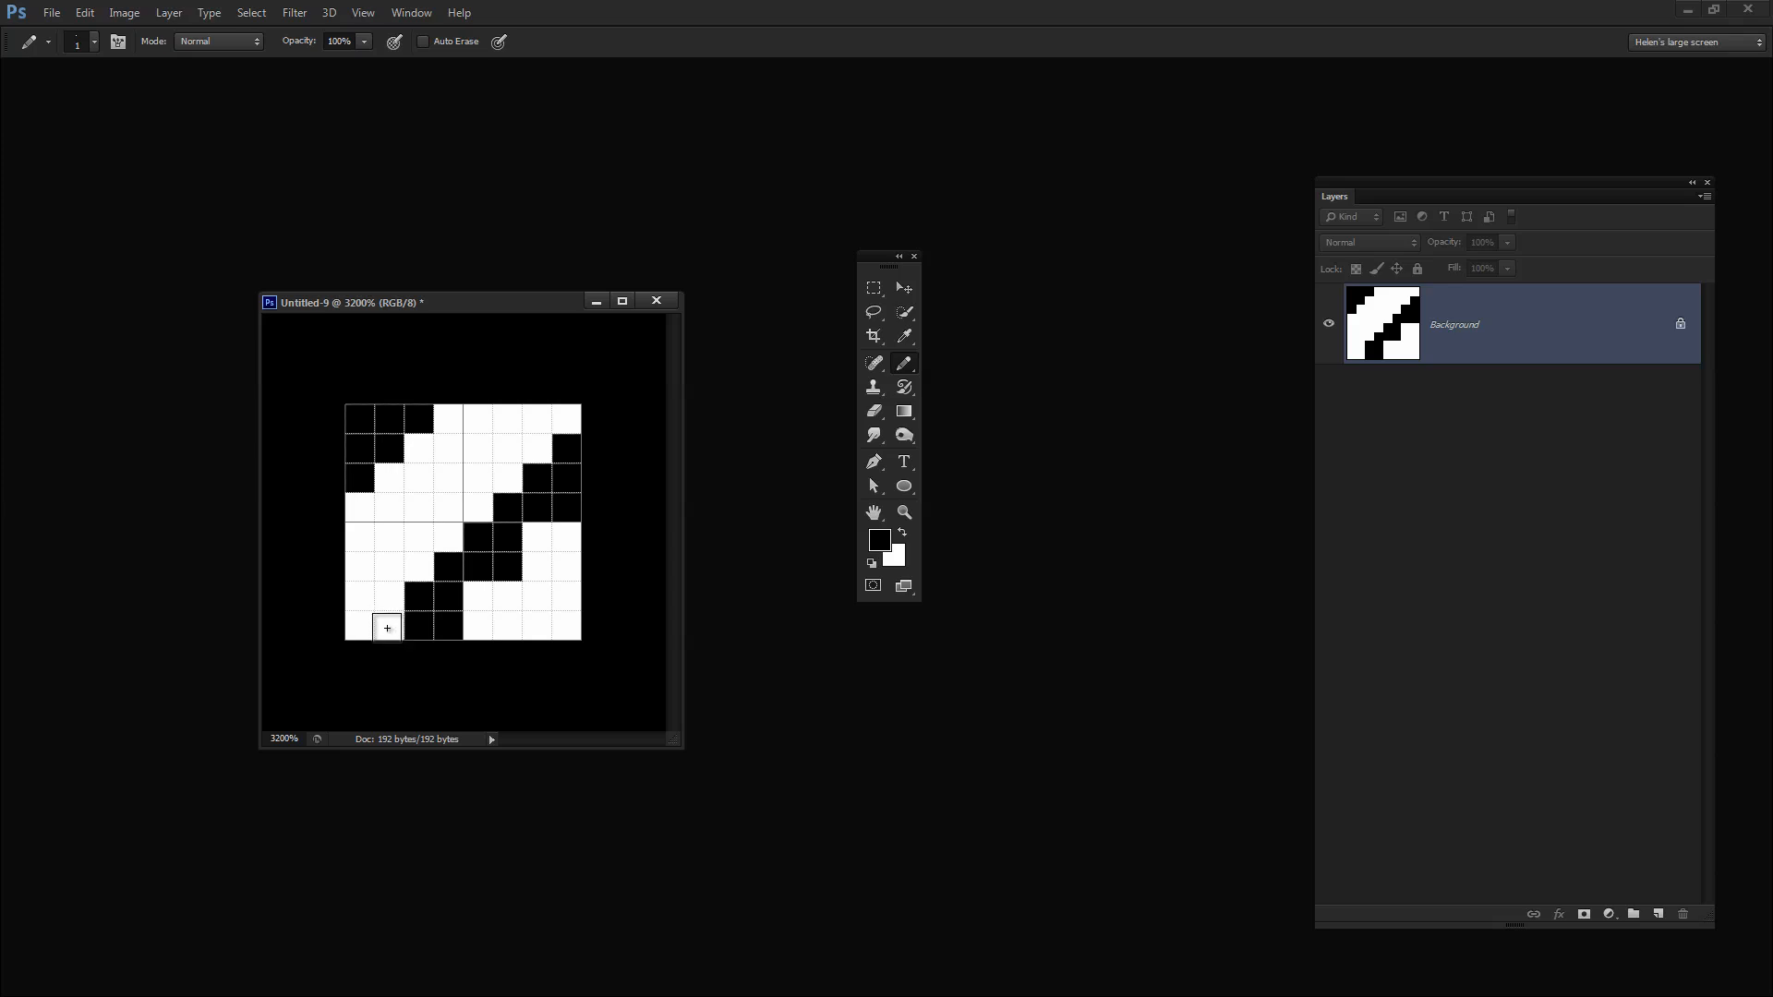
click(385, 626)
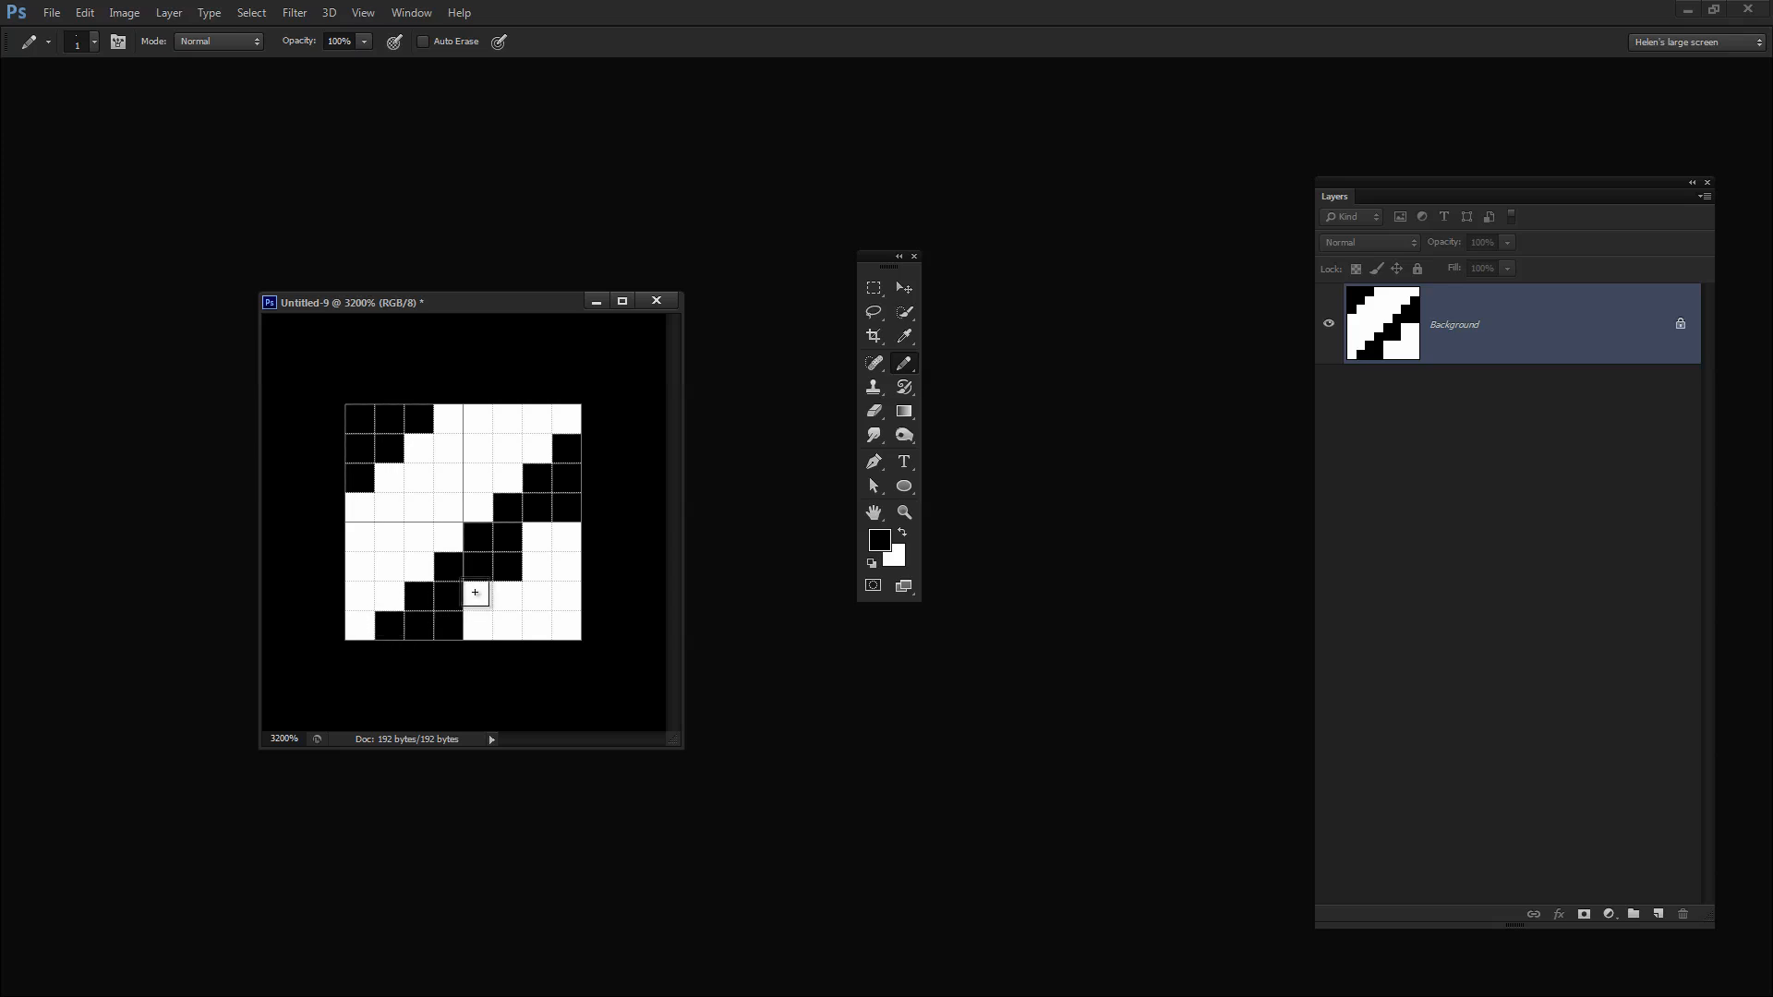
click(473, 595)
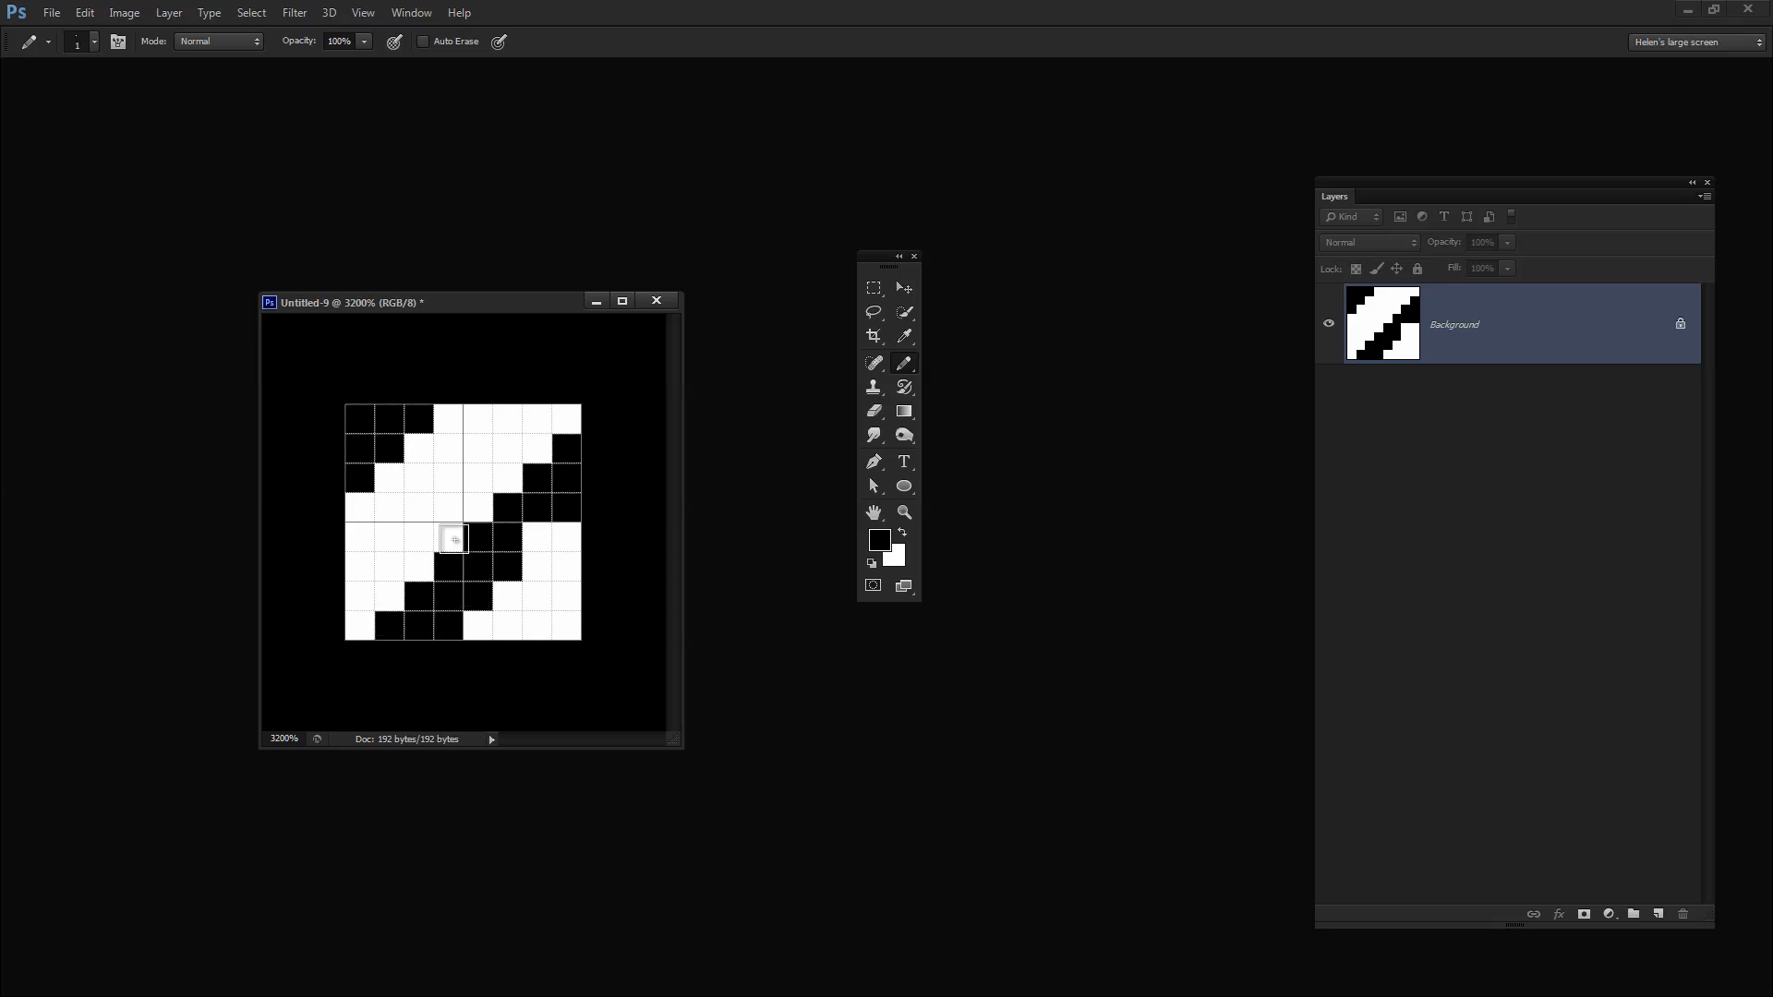
click(535, 535)
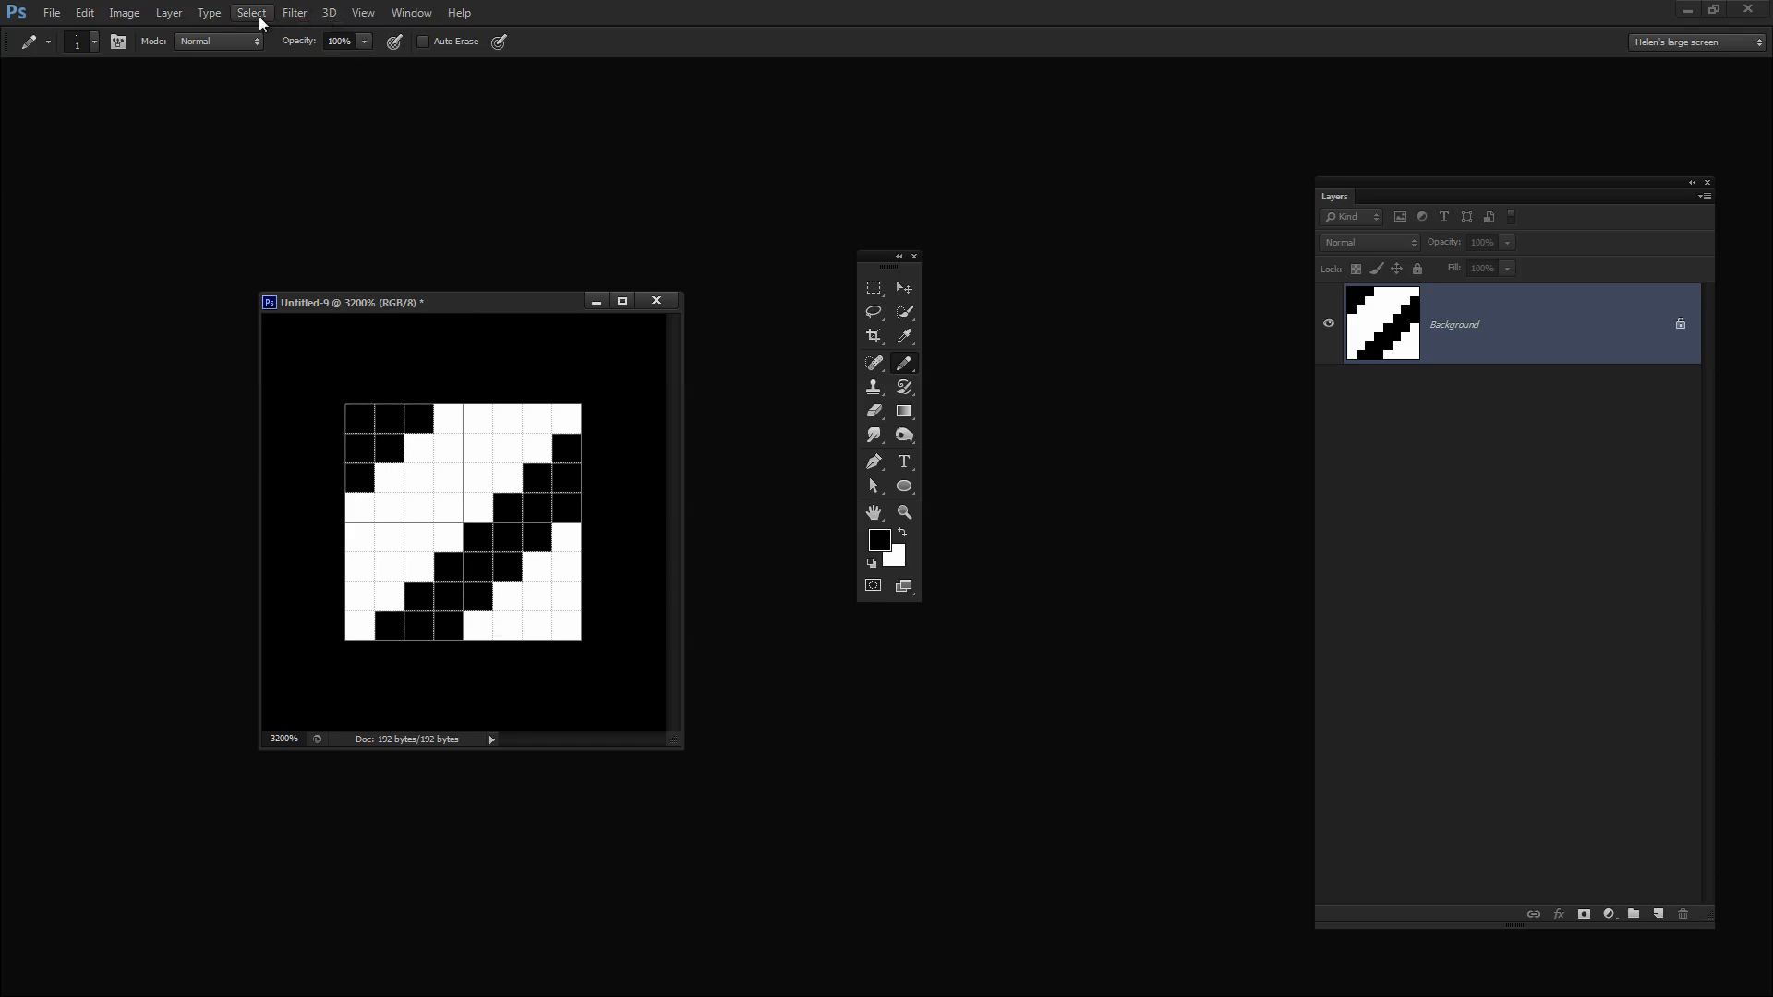
- Select the entire canvas and define it as a pattern named "large stripes = diagonal"
click(252, 12)
click(284, 42)
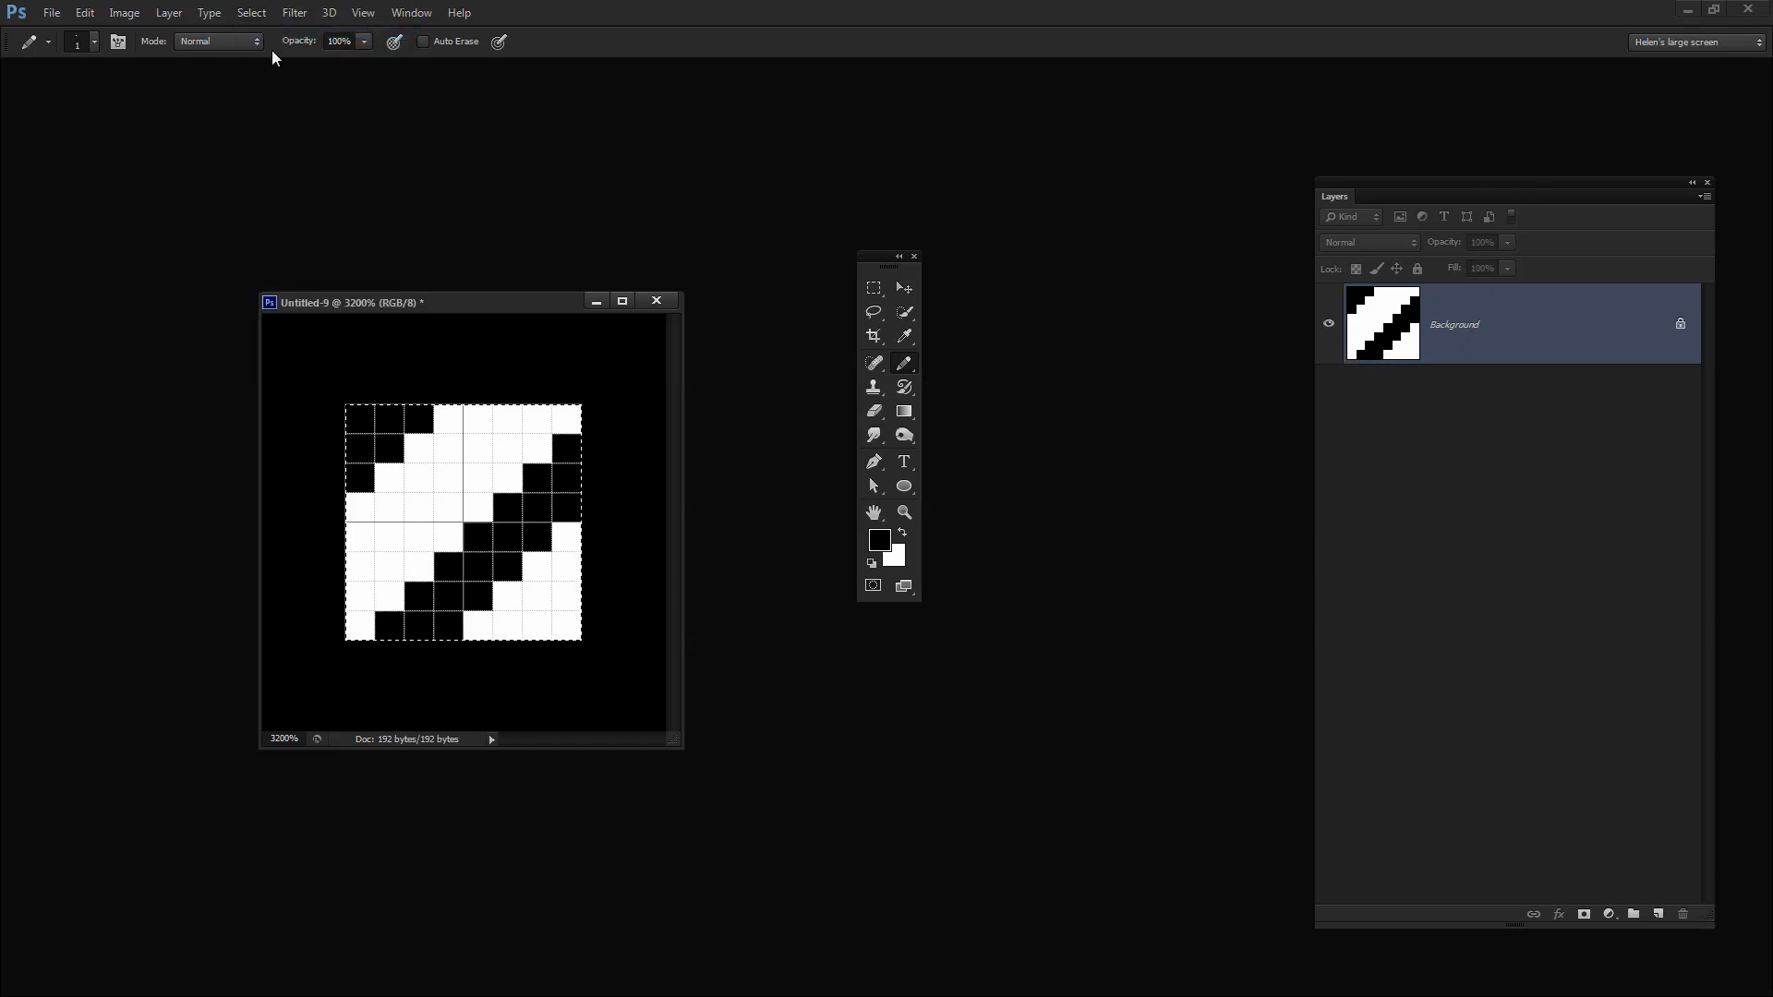
click(84, 12)
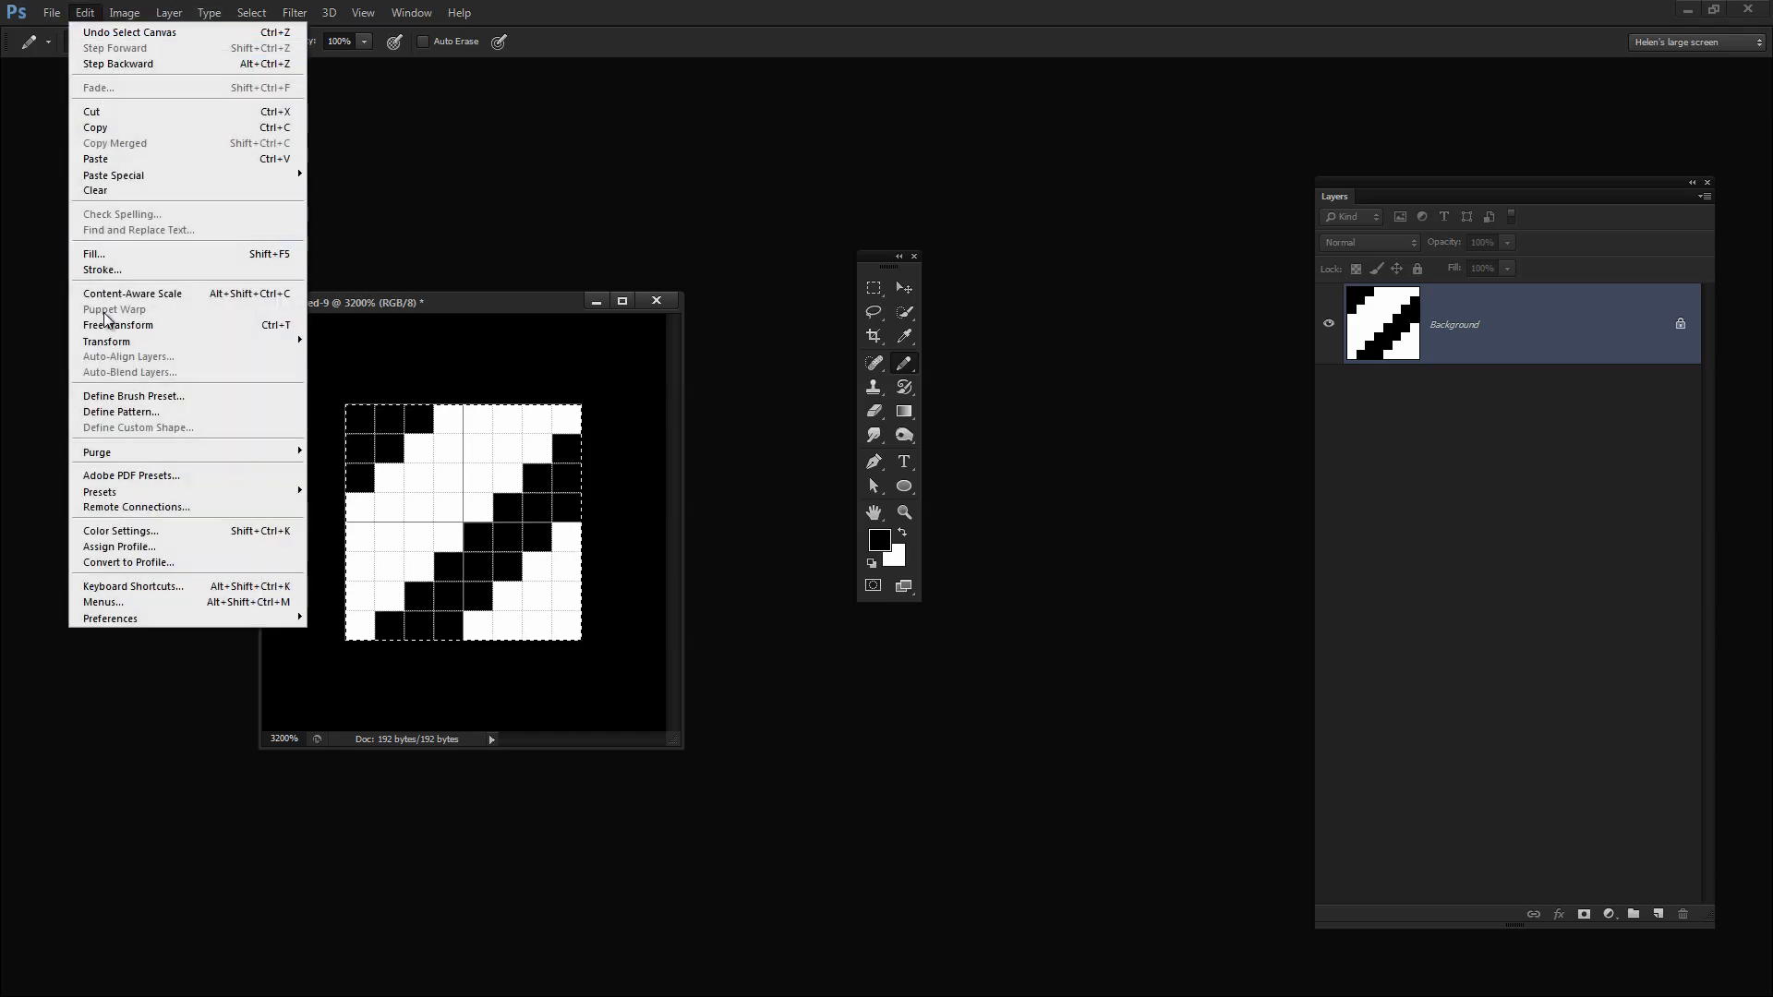
click(130, 413)
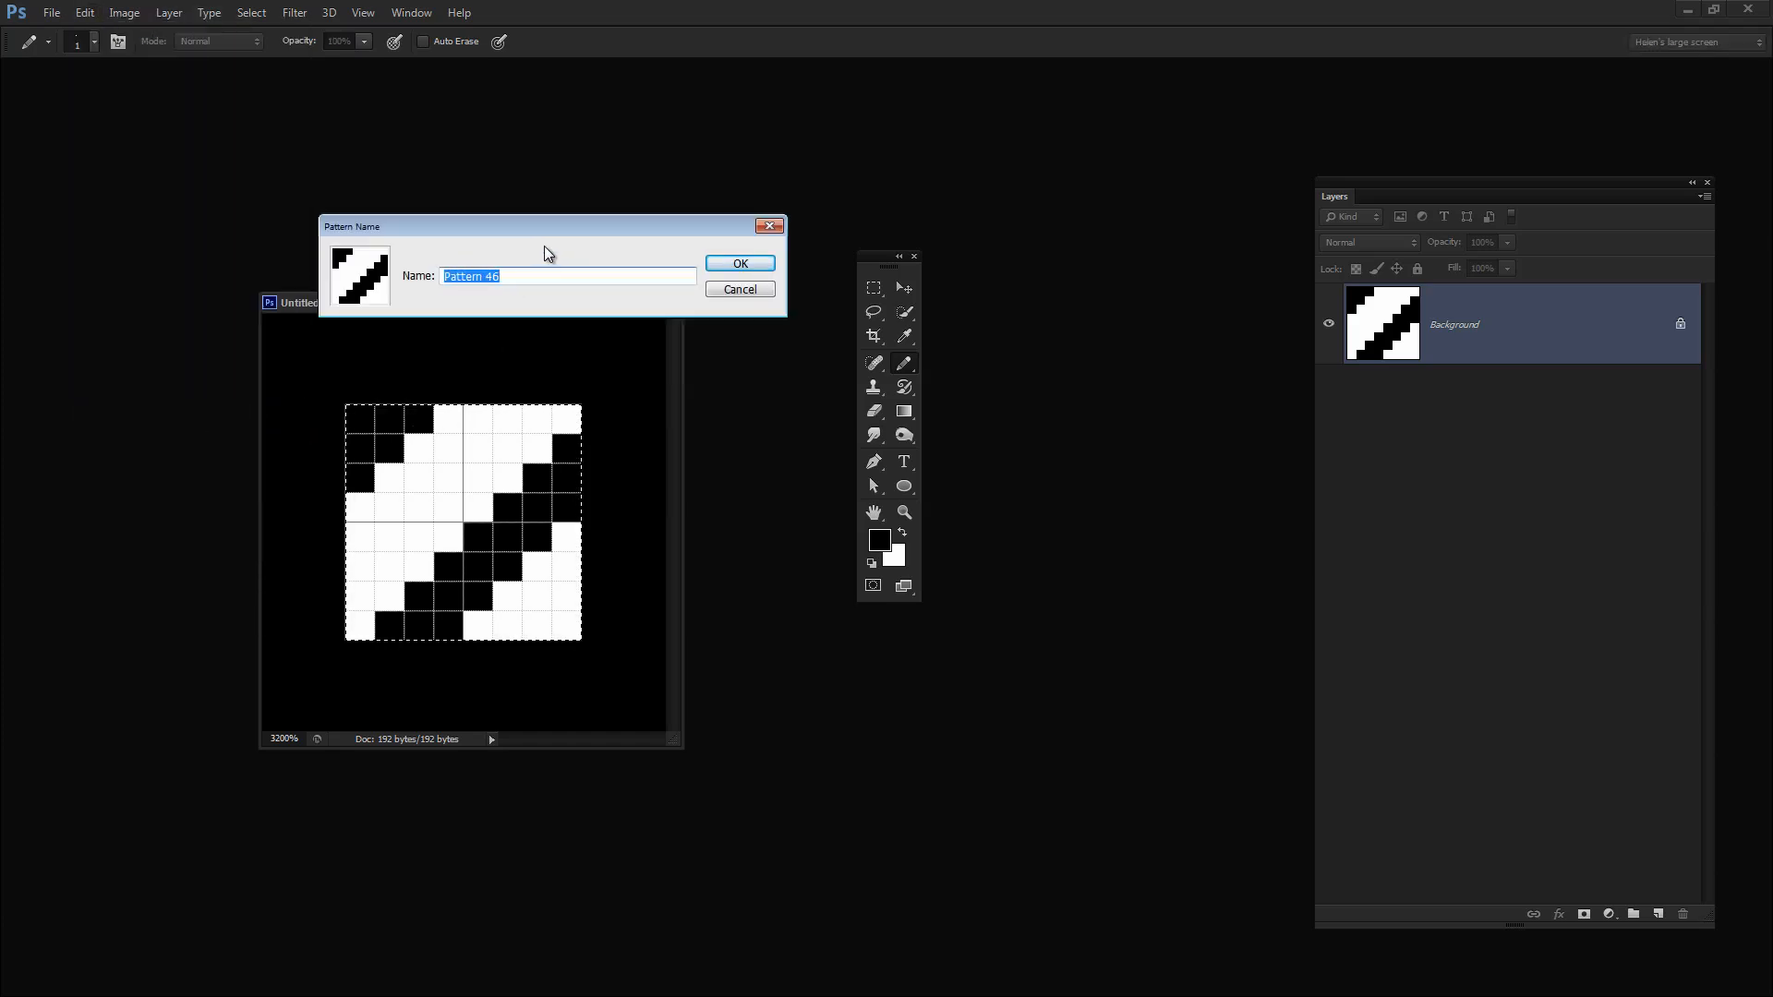
text(lar)
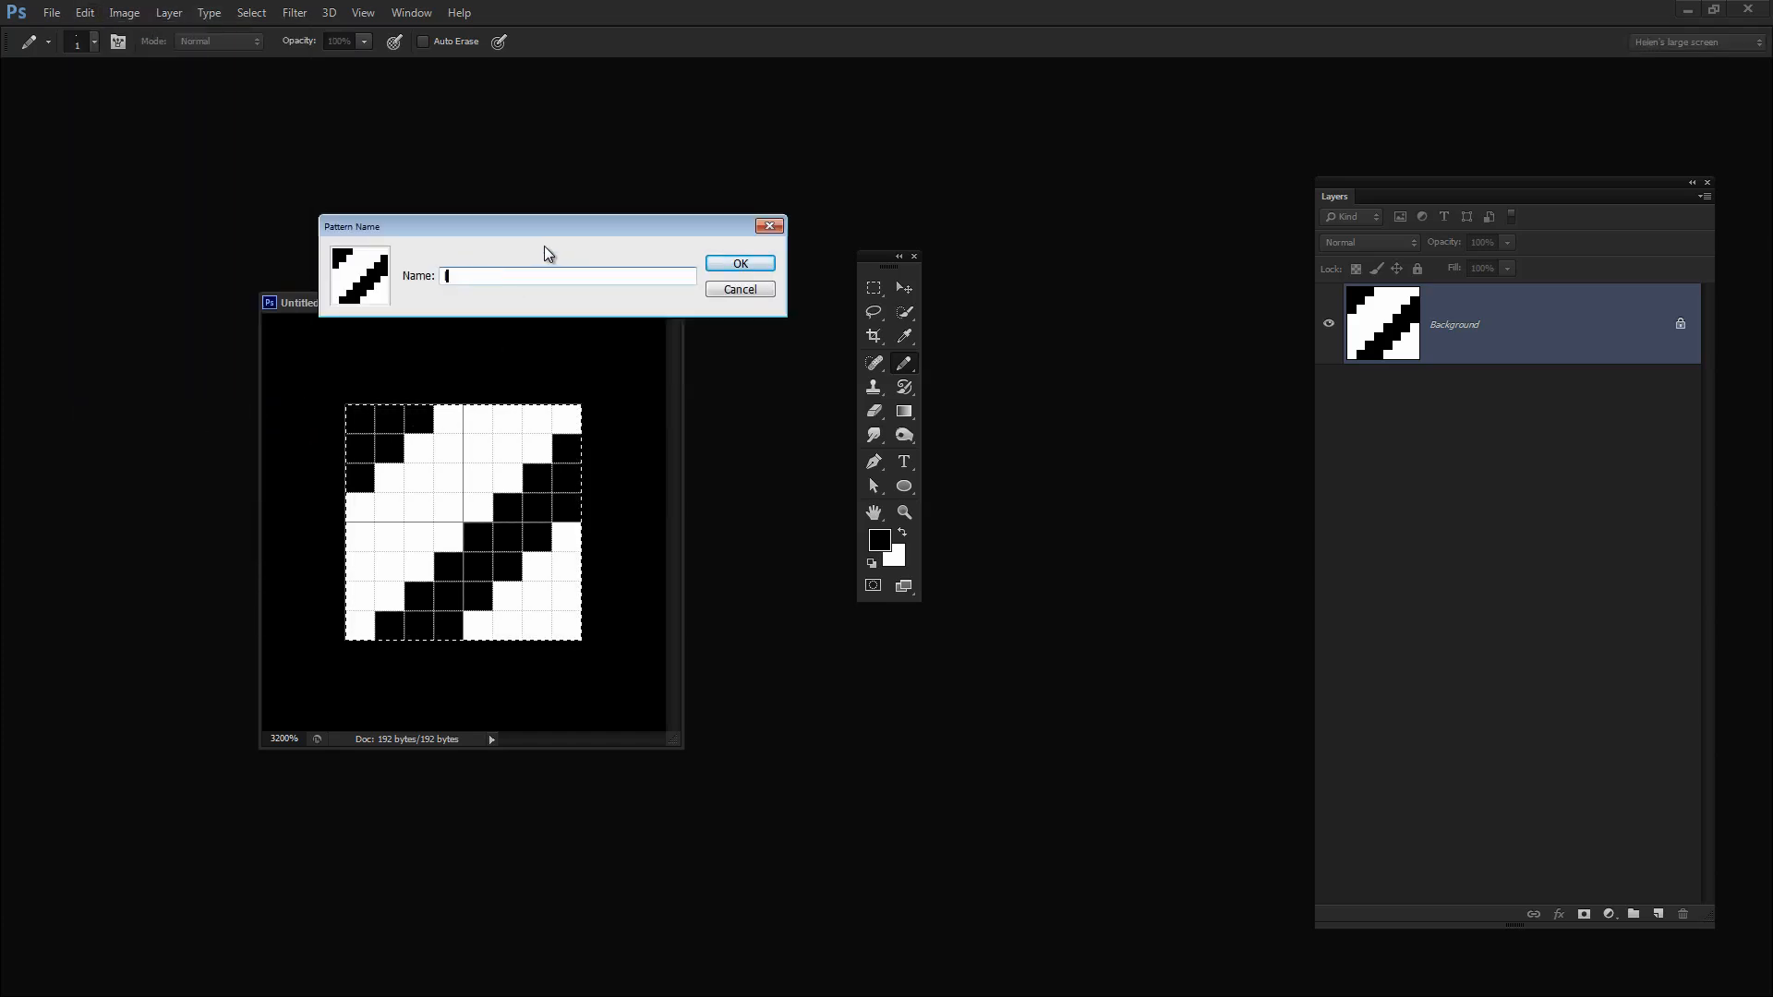
text(ge stro)
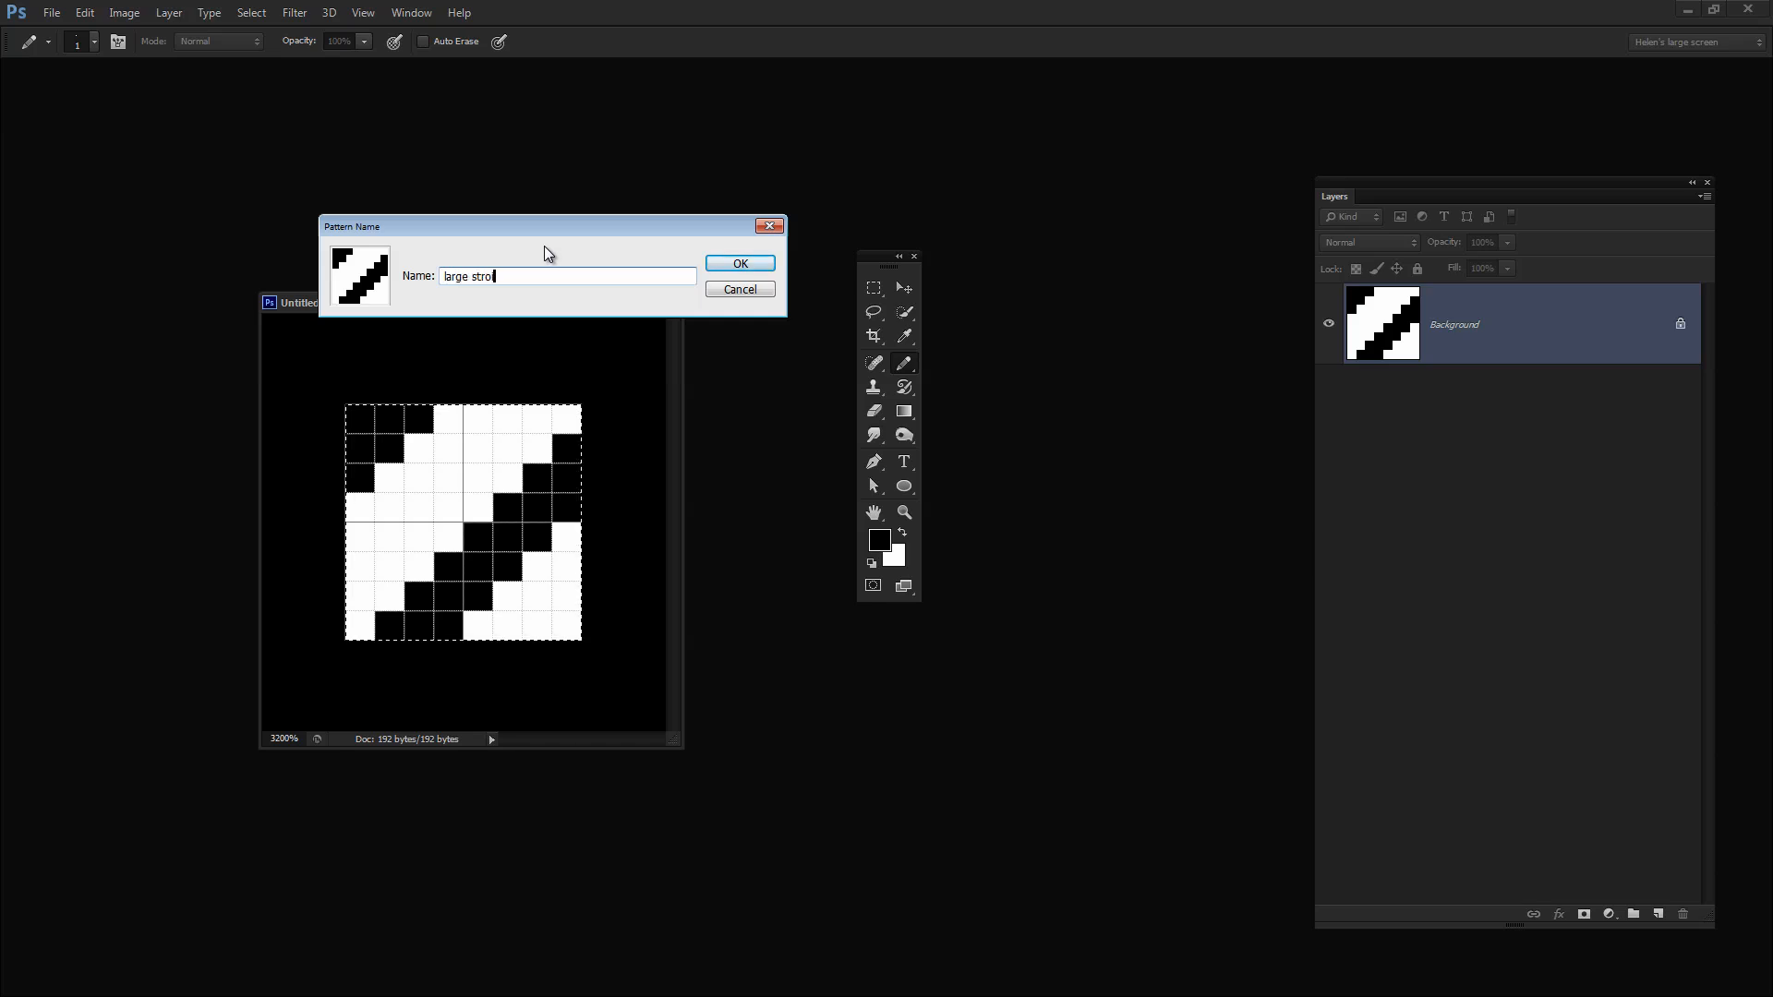
key(BackSpace)
key(BackSpace)
text(ipes = diagonal)
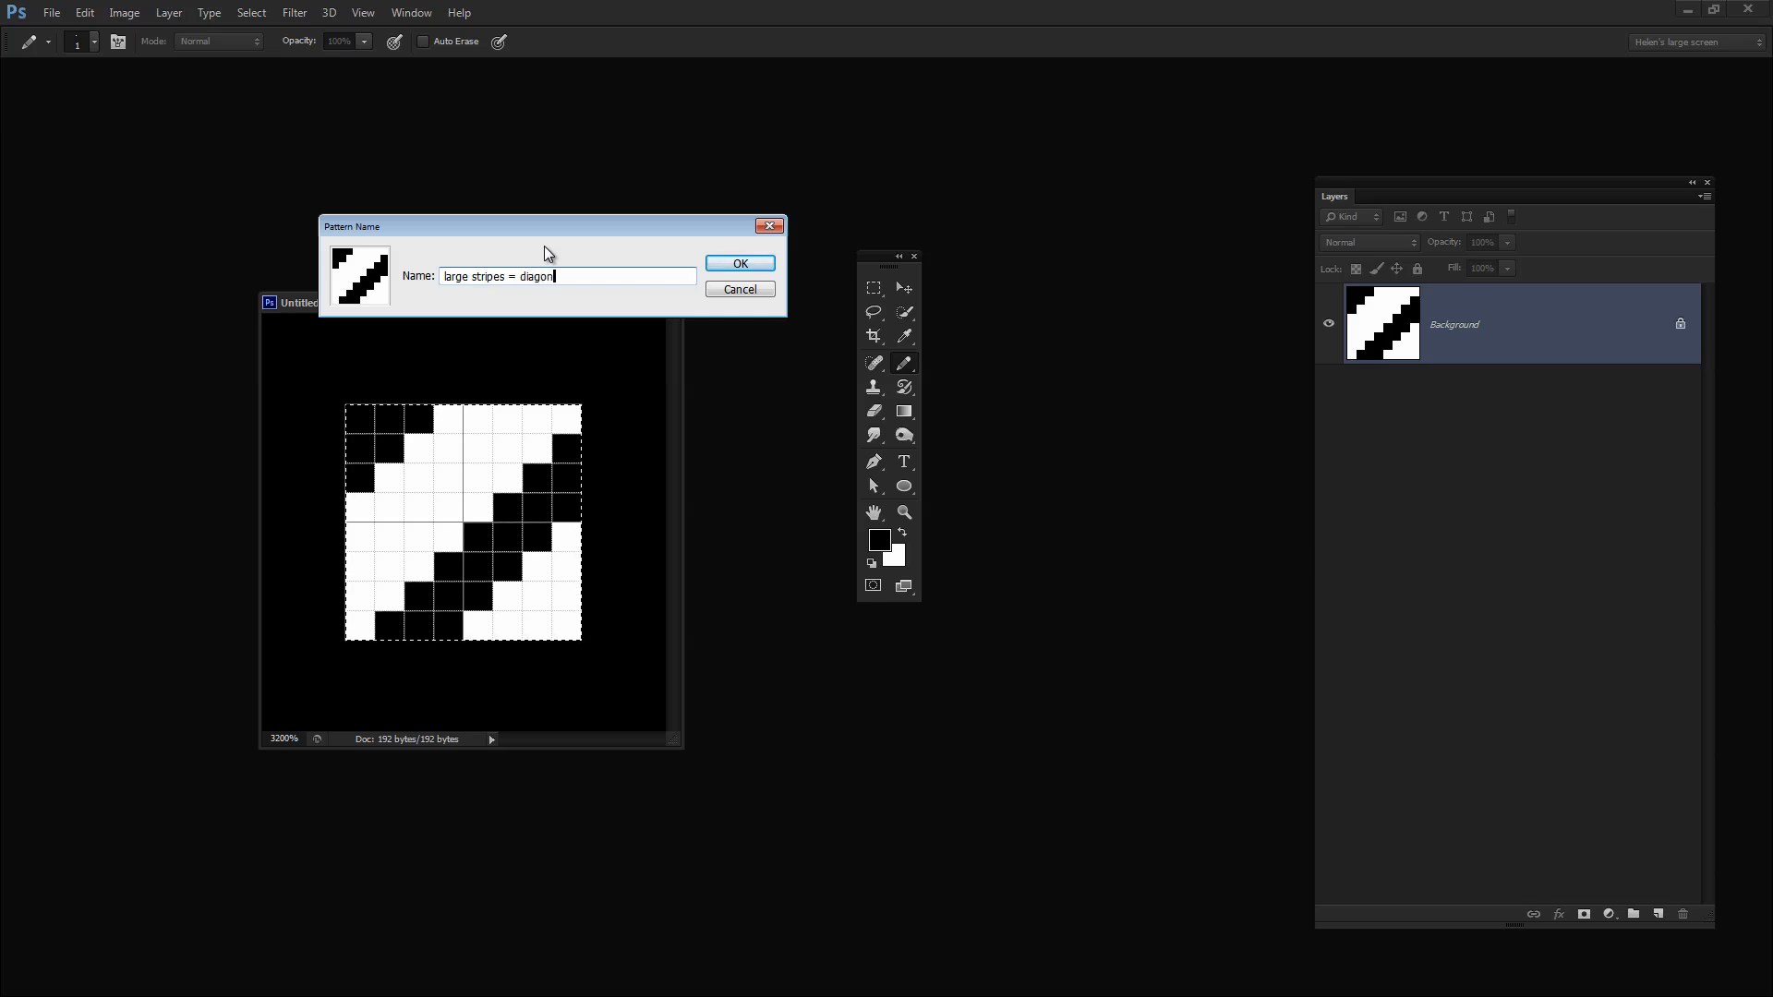
click(734, 265)
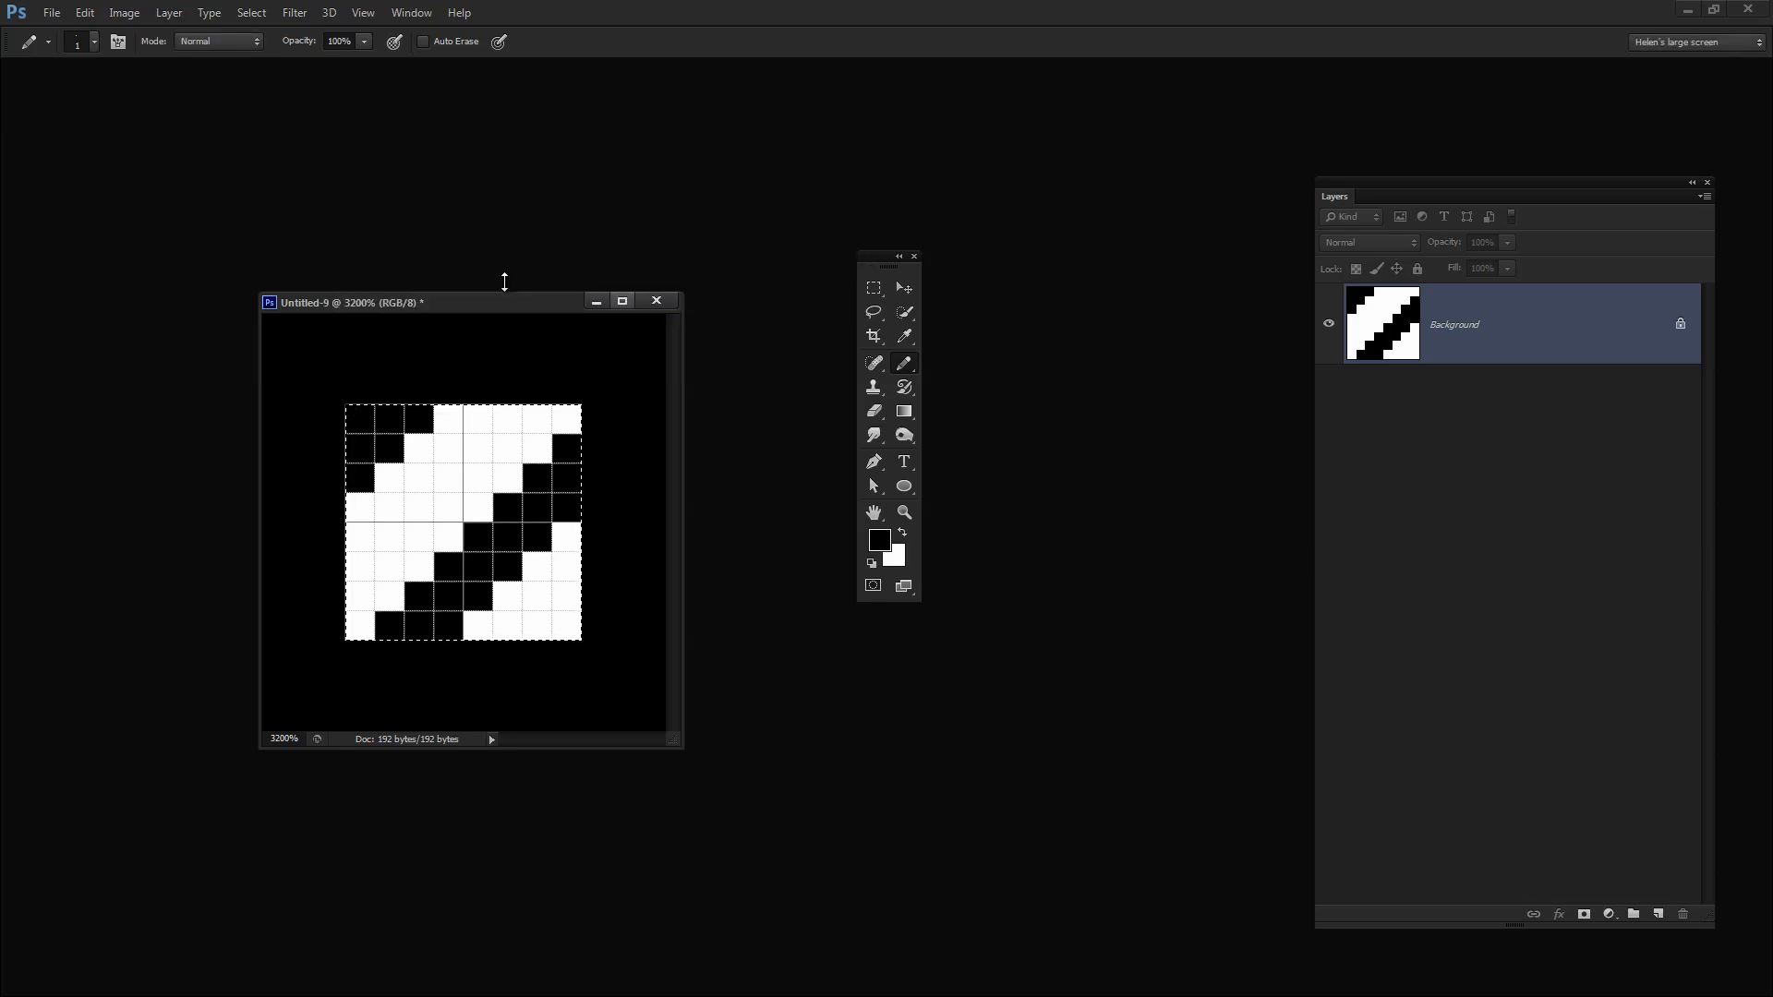
- Create a new document from the US letter paper landscape preset
click(52, 13)
click(57, 32)
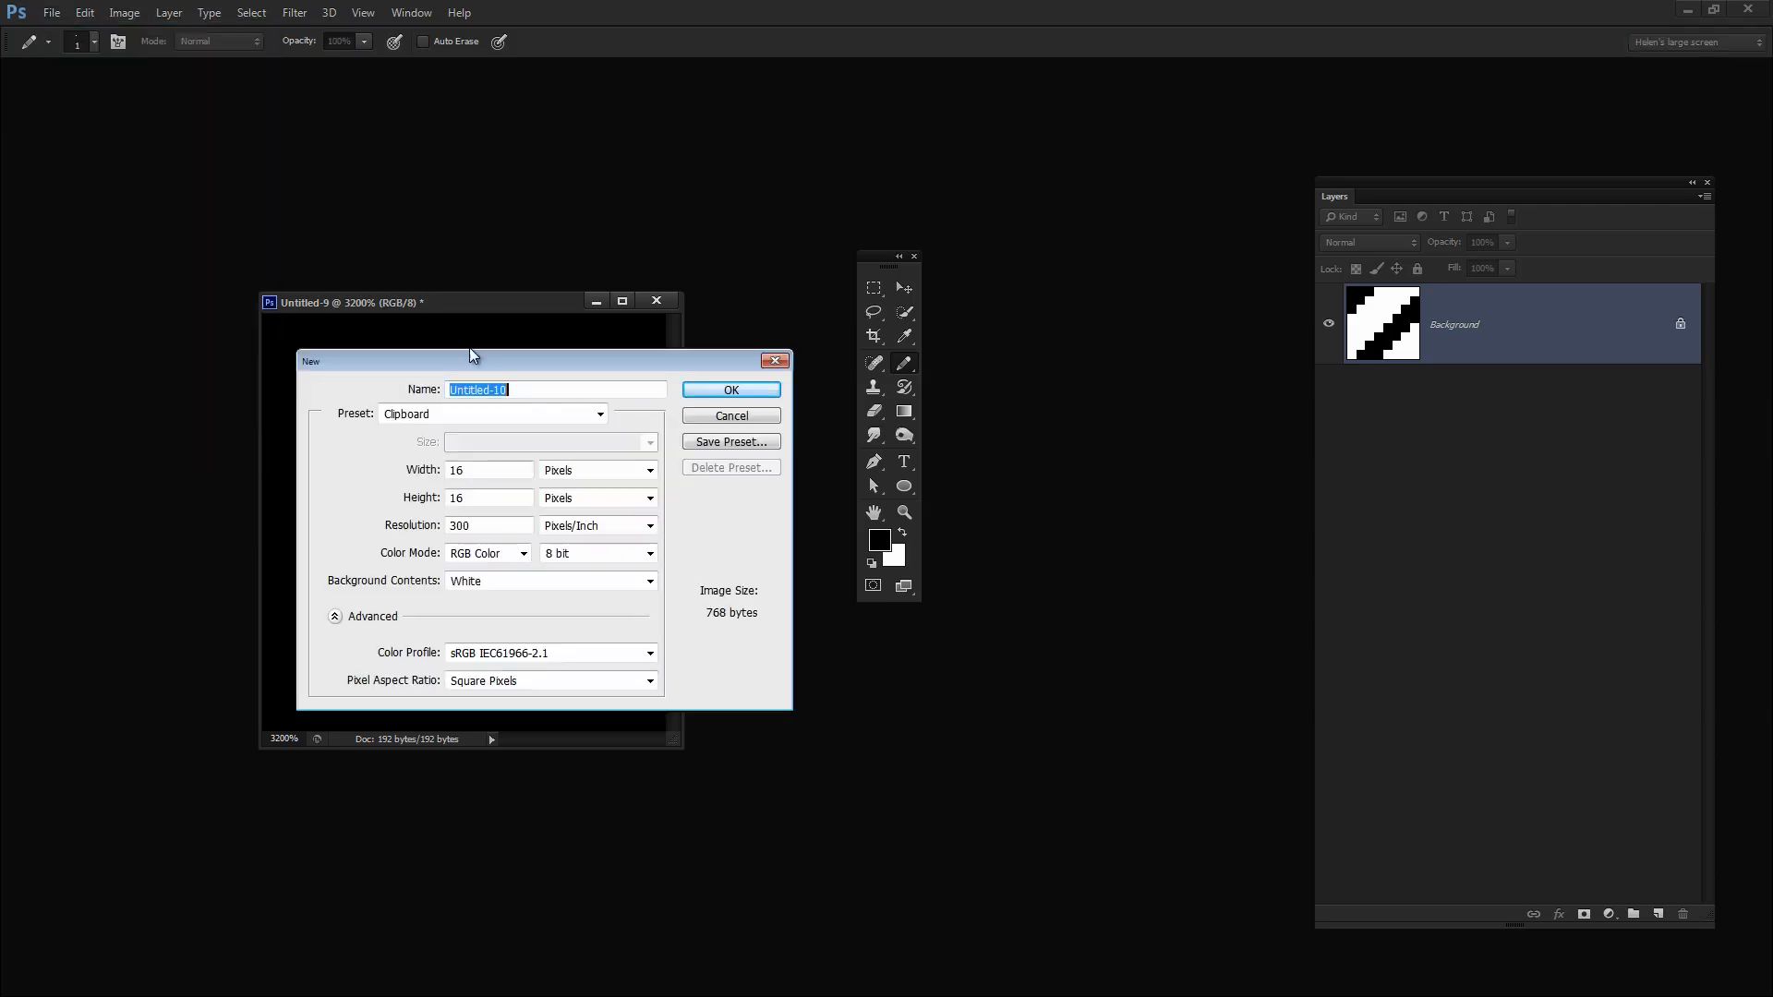
click(484, 417)
click(484, 477)
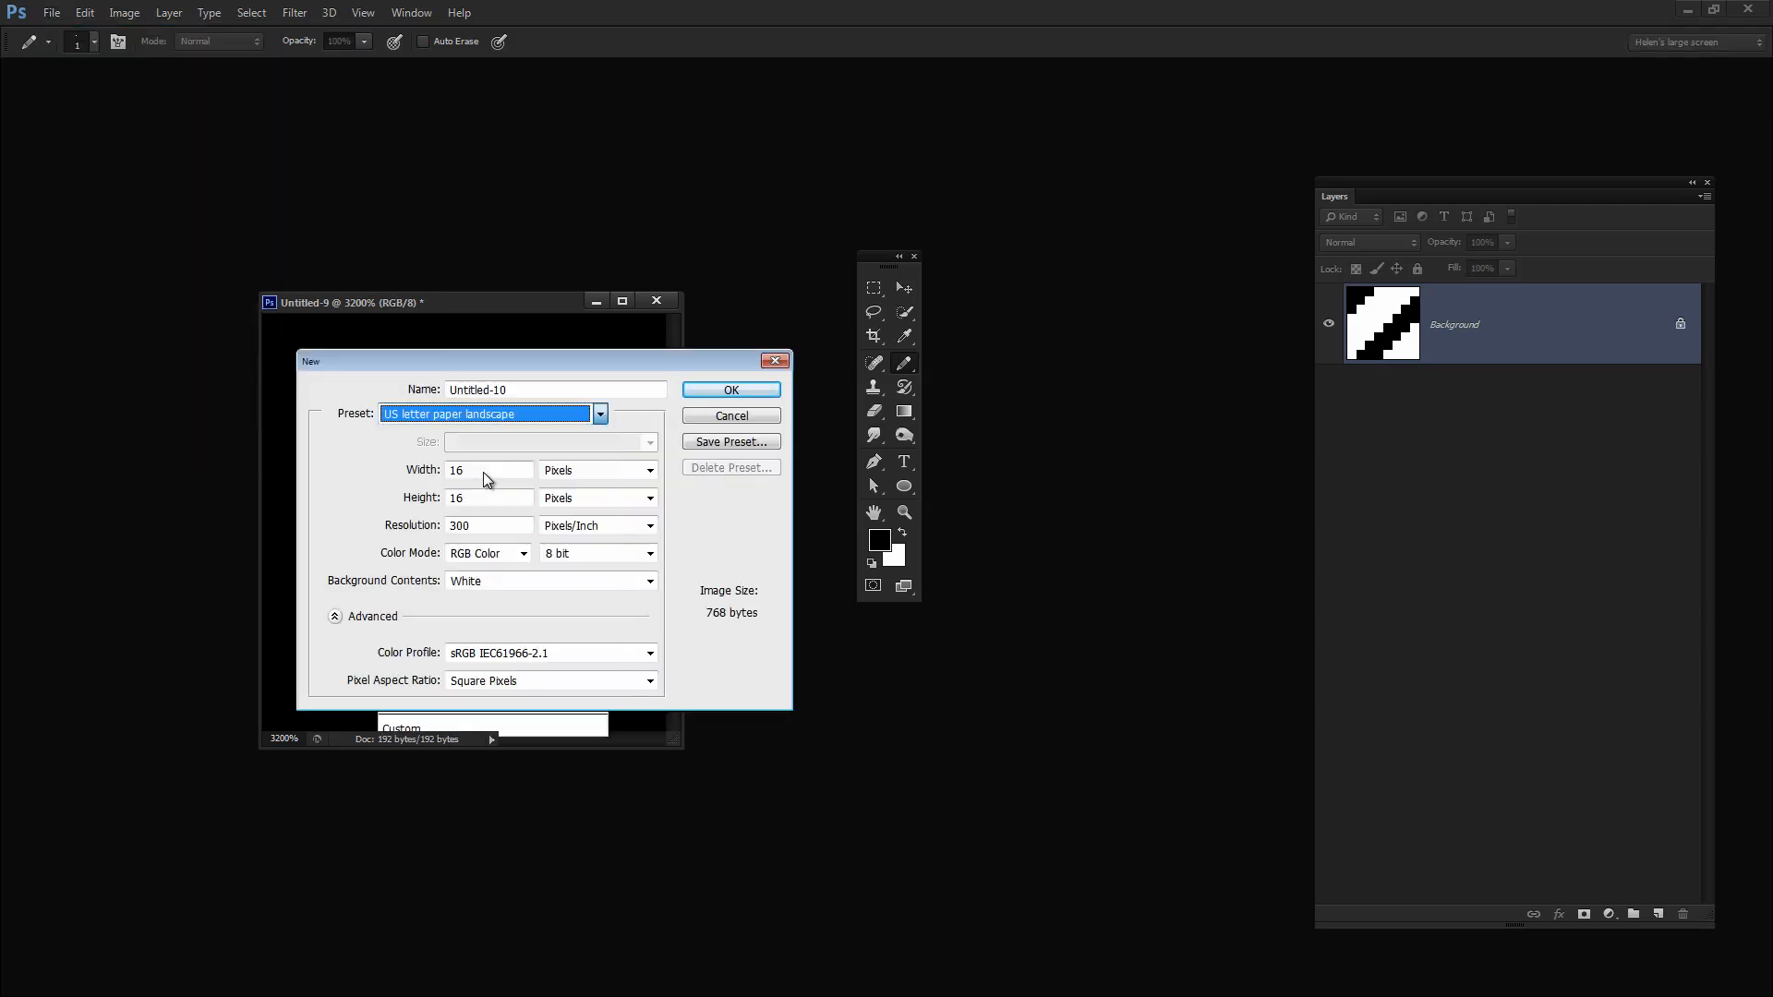
click(725, 392)
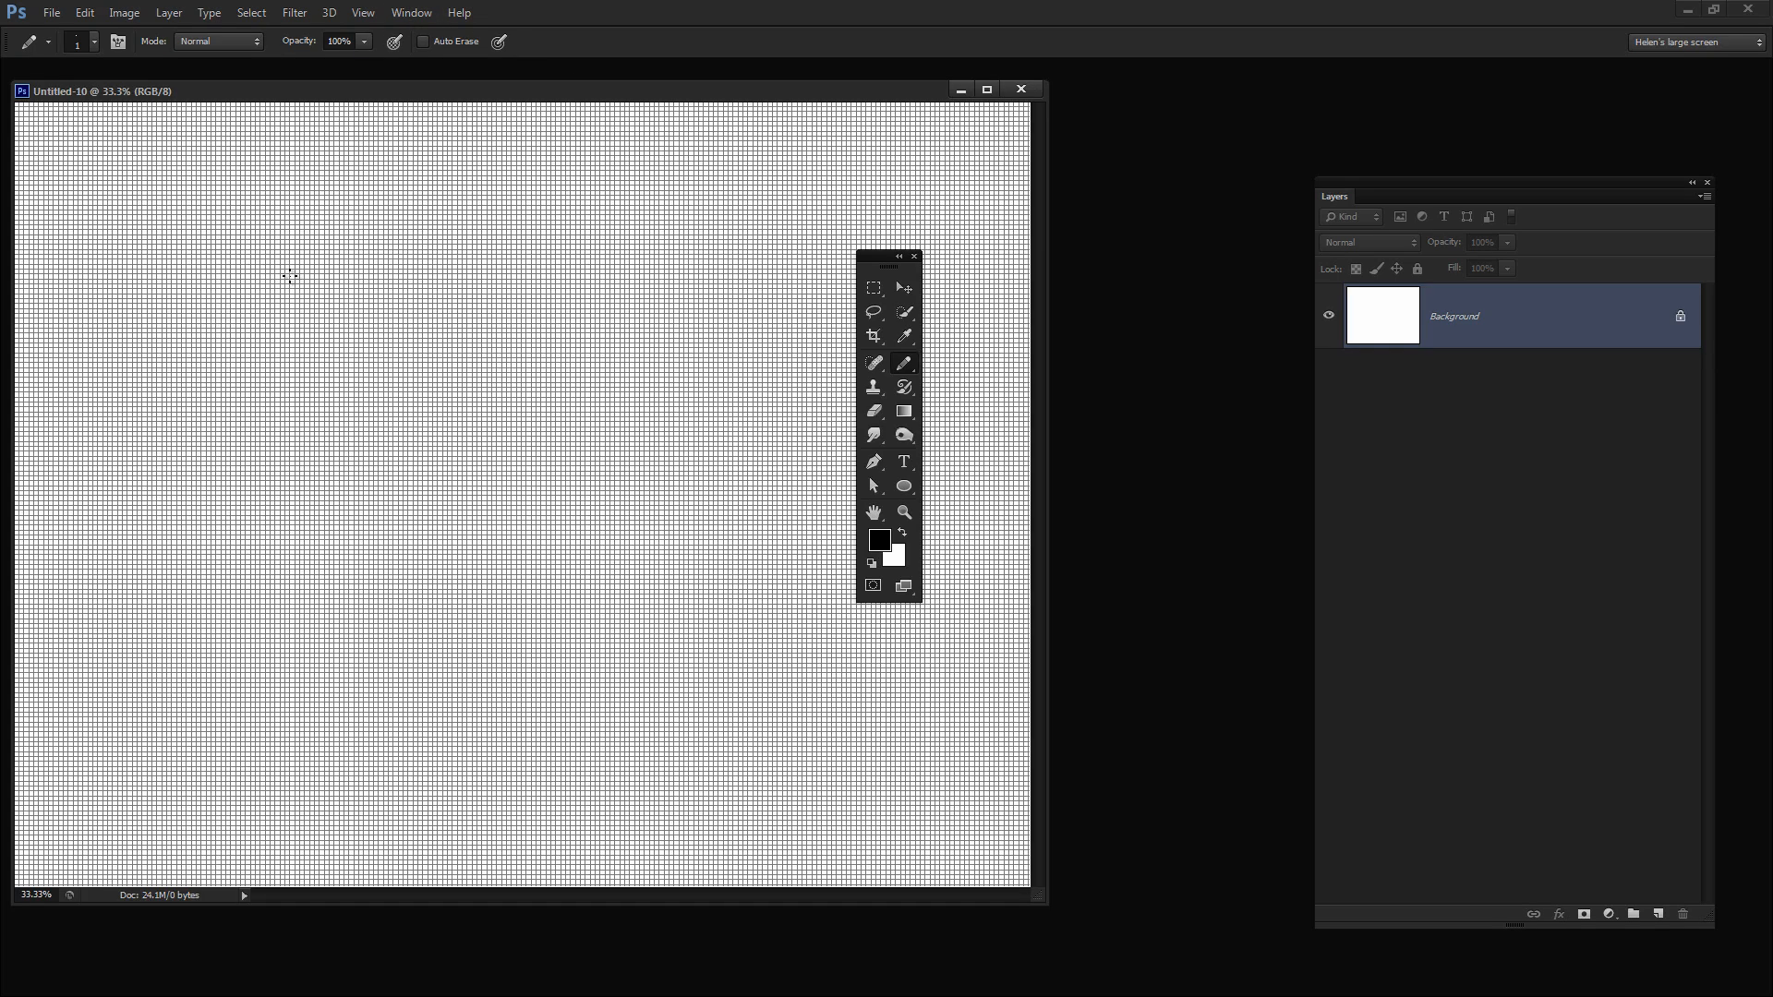
- Hide the grid on the new letter-size document
click(364, 13)
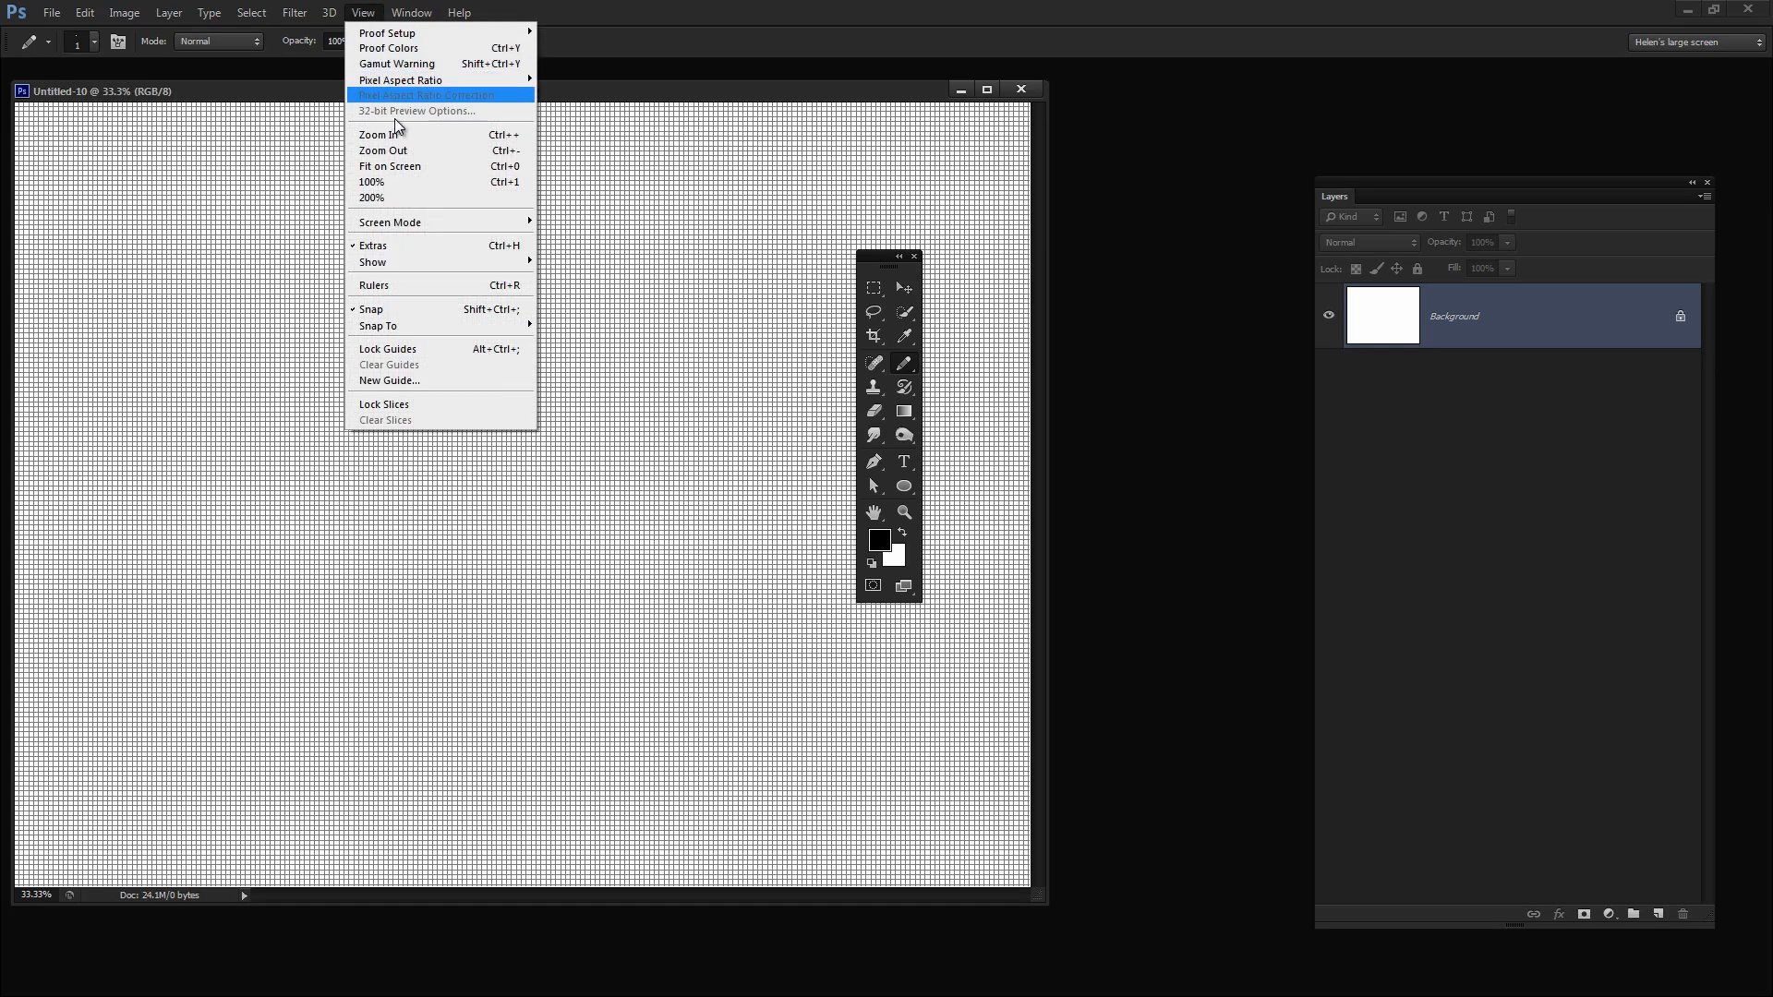
mouse_move(424, 263)
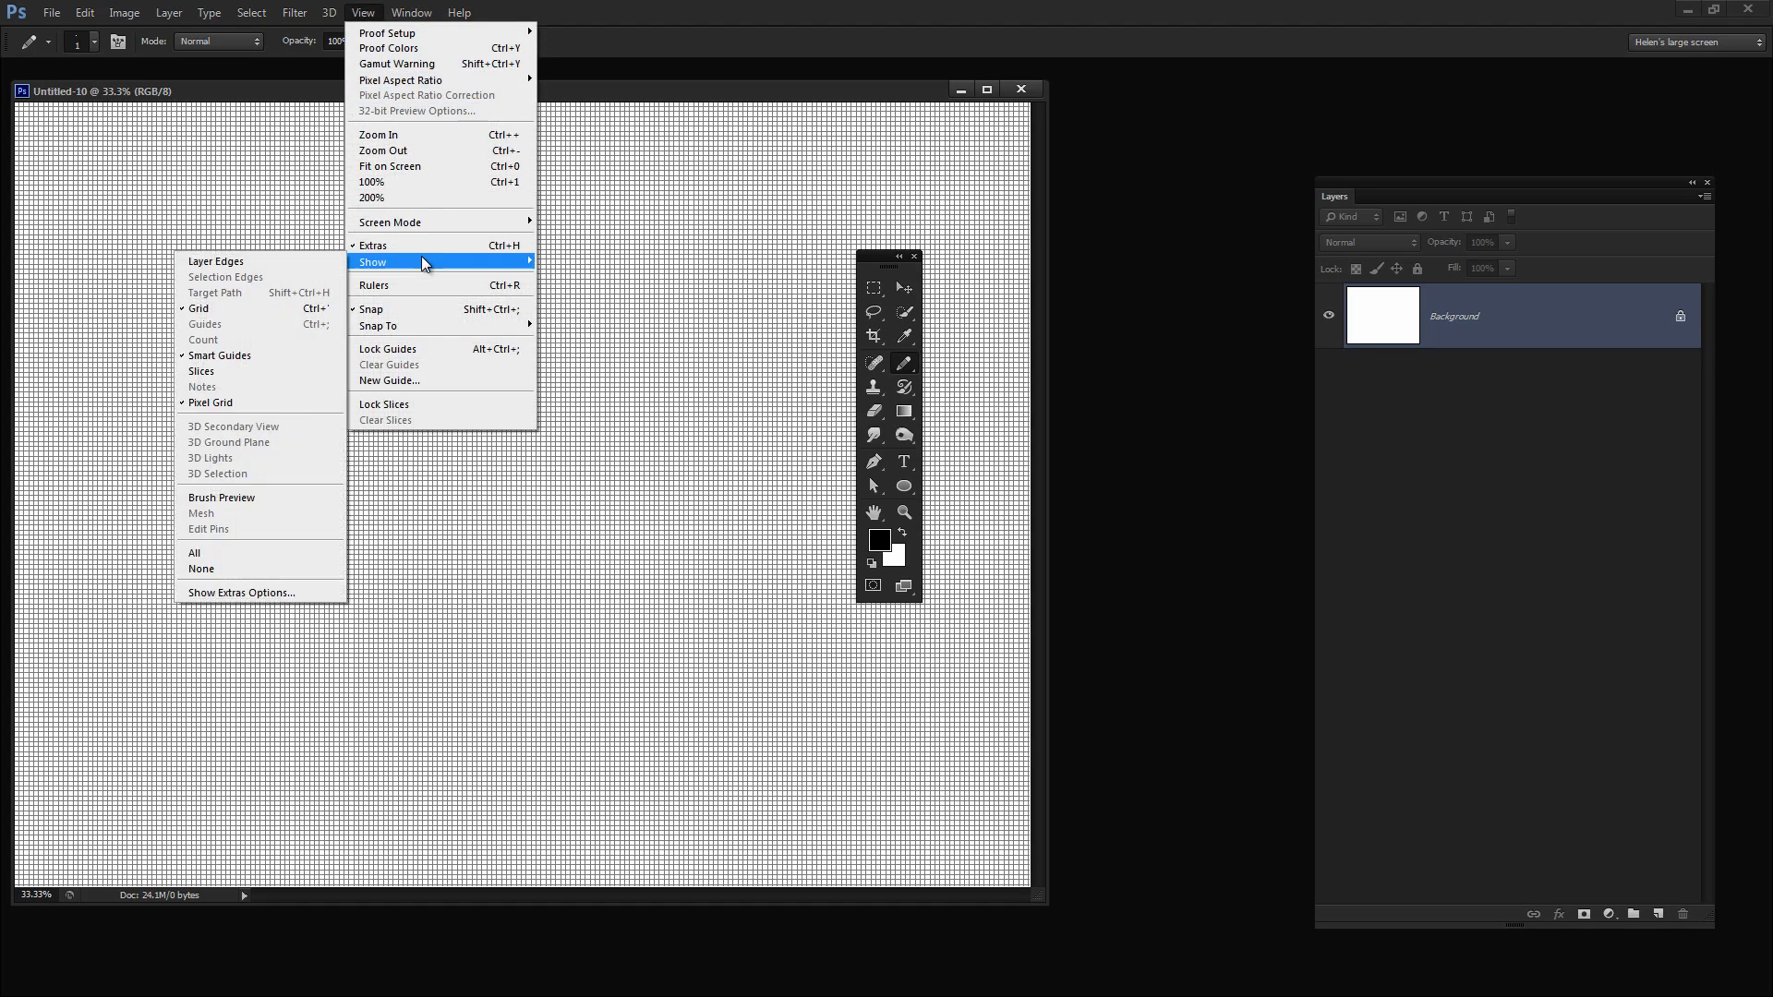
click(260, 312)
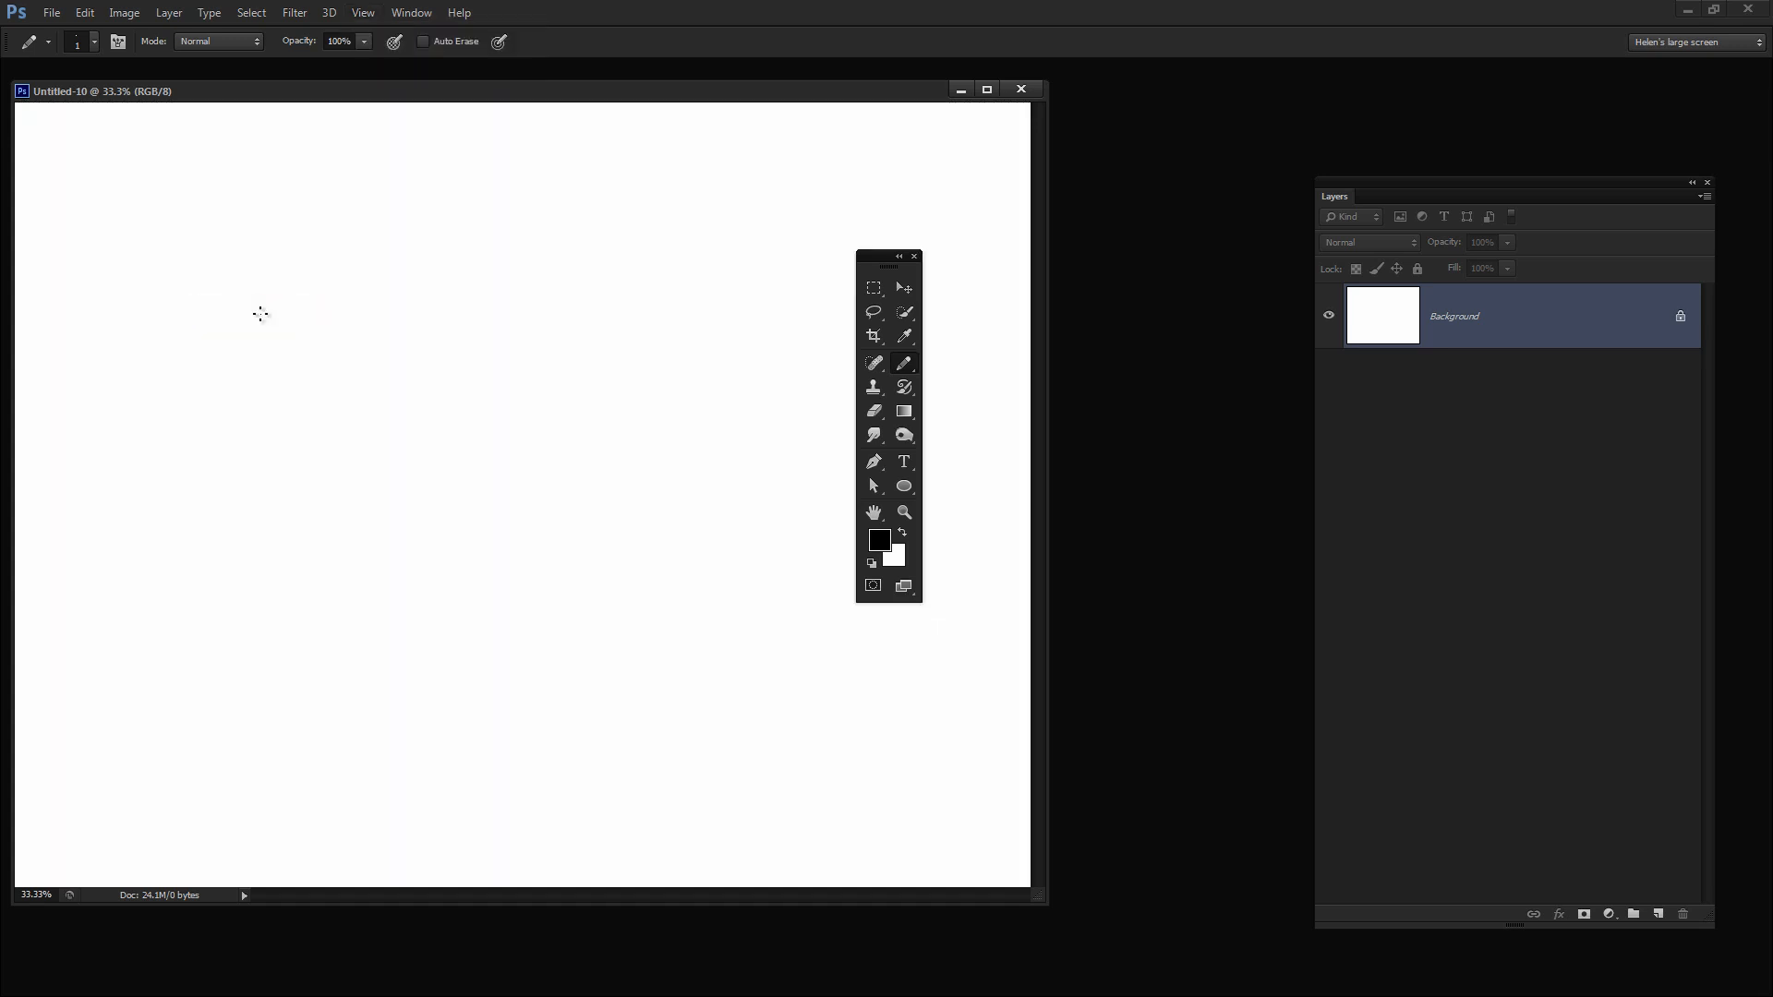
- Fill the Background layer with the newly defined diagonal stripe pattern in Normal mode at 100% opacity
click(84, 13)
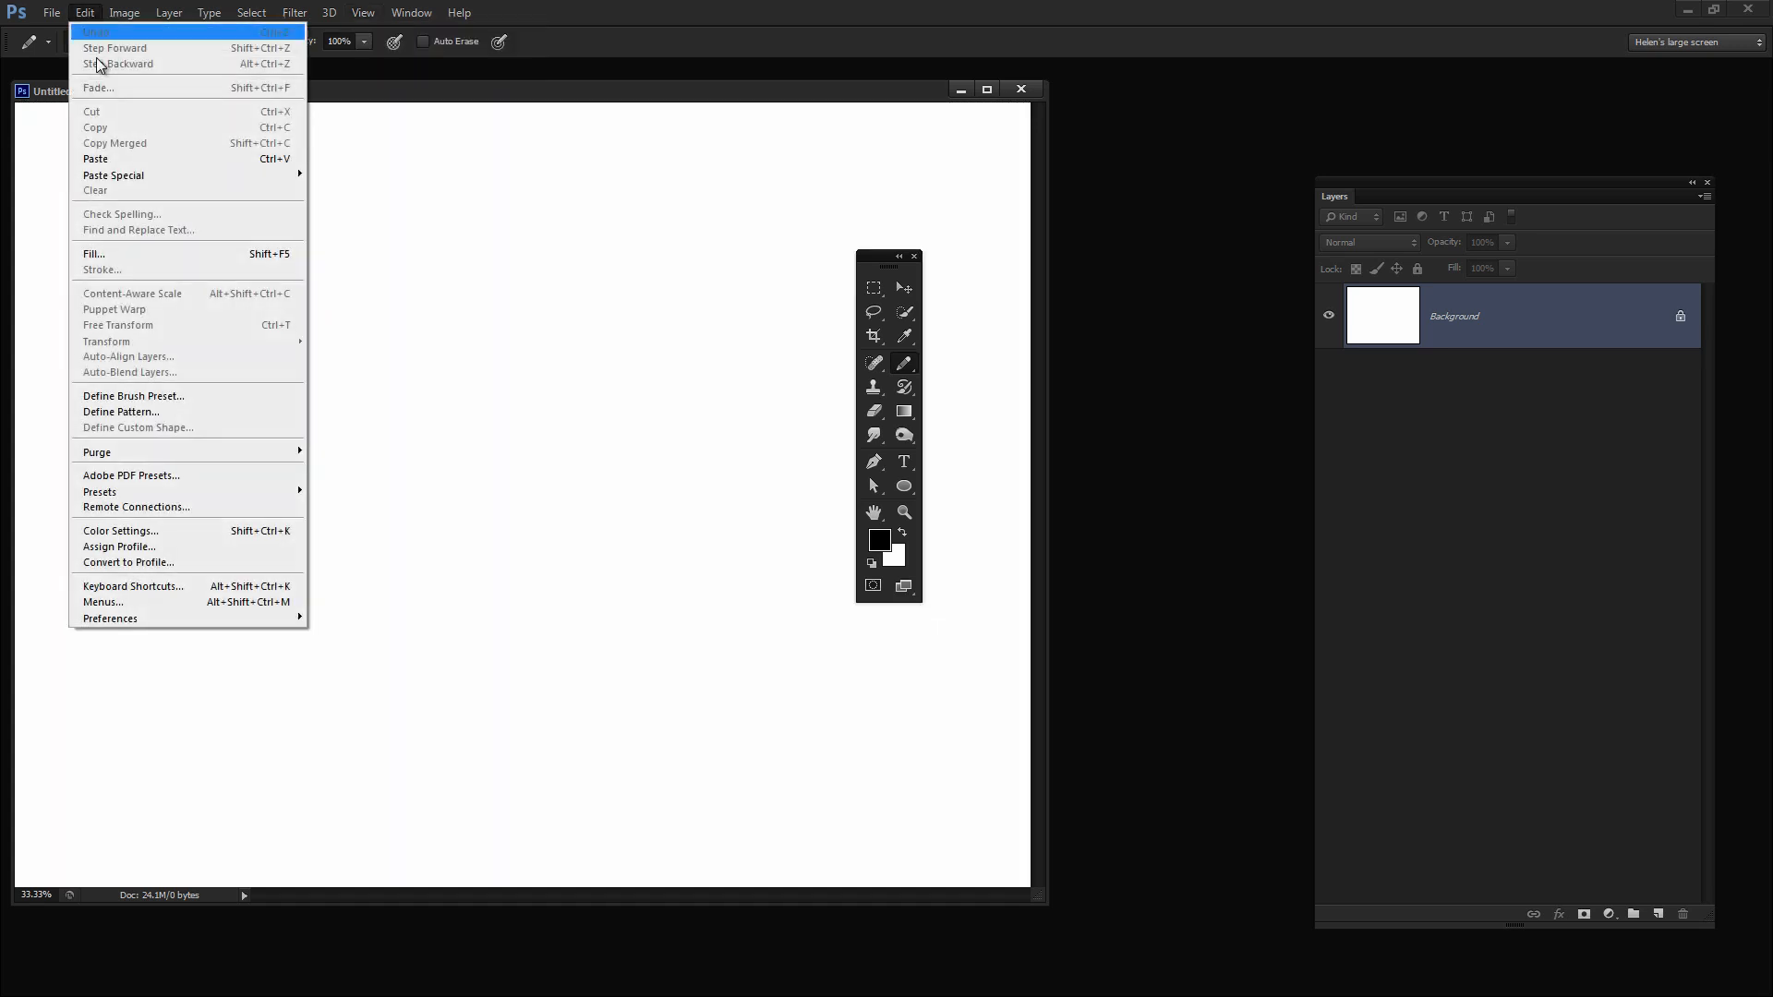
click(174, 259)
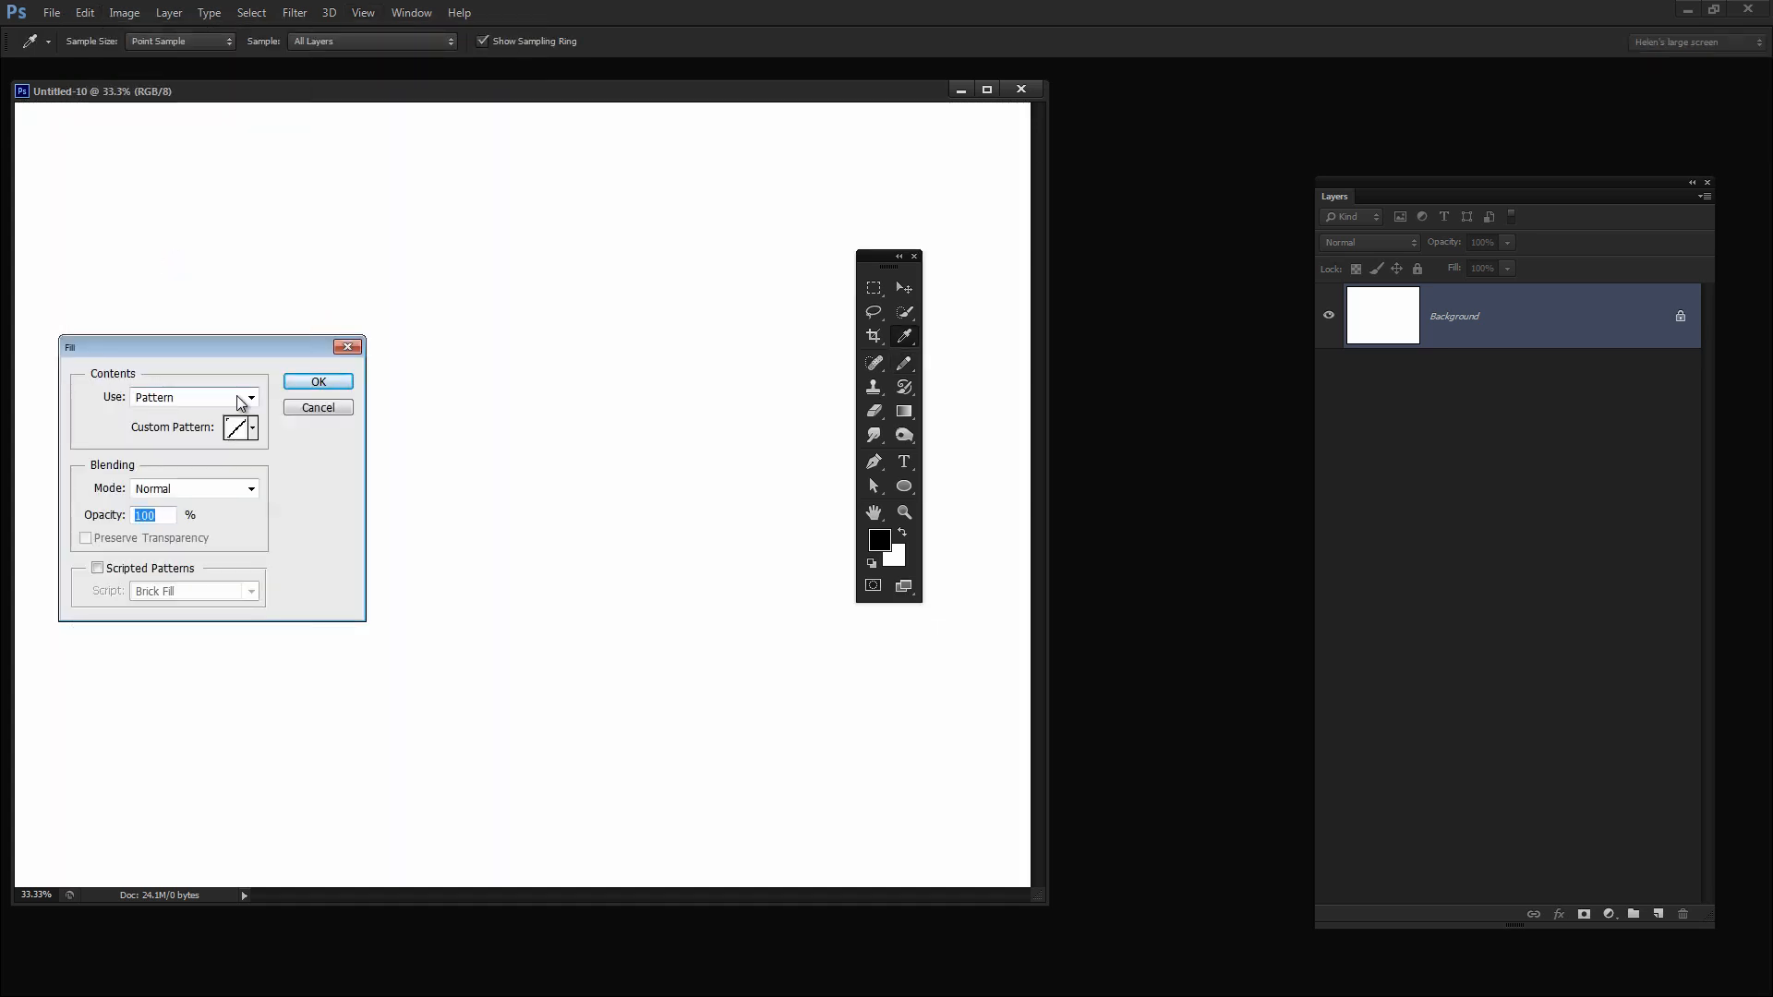
click(240, 403)
click(199, 489)
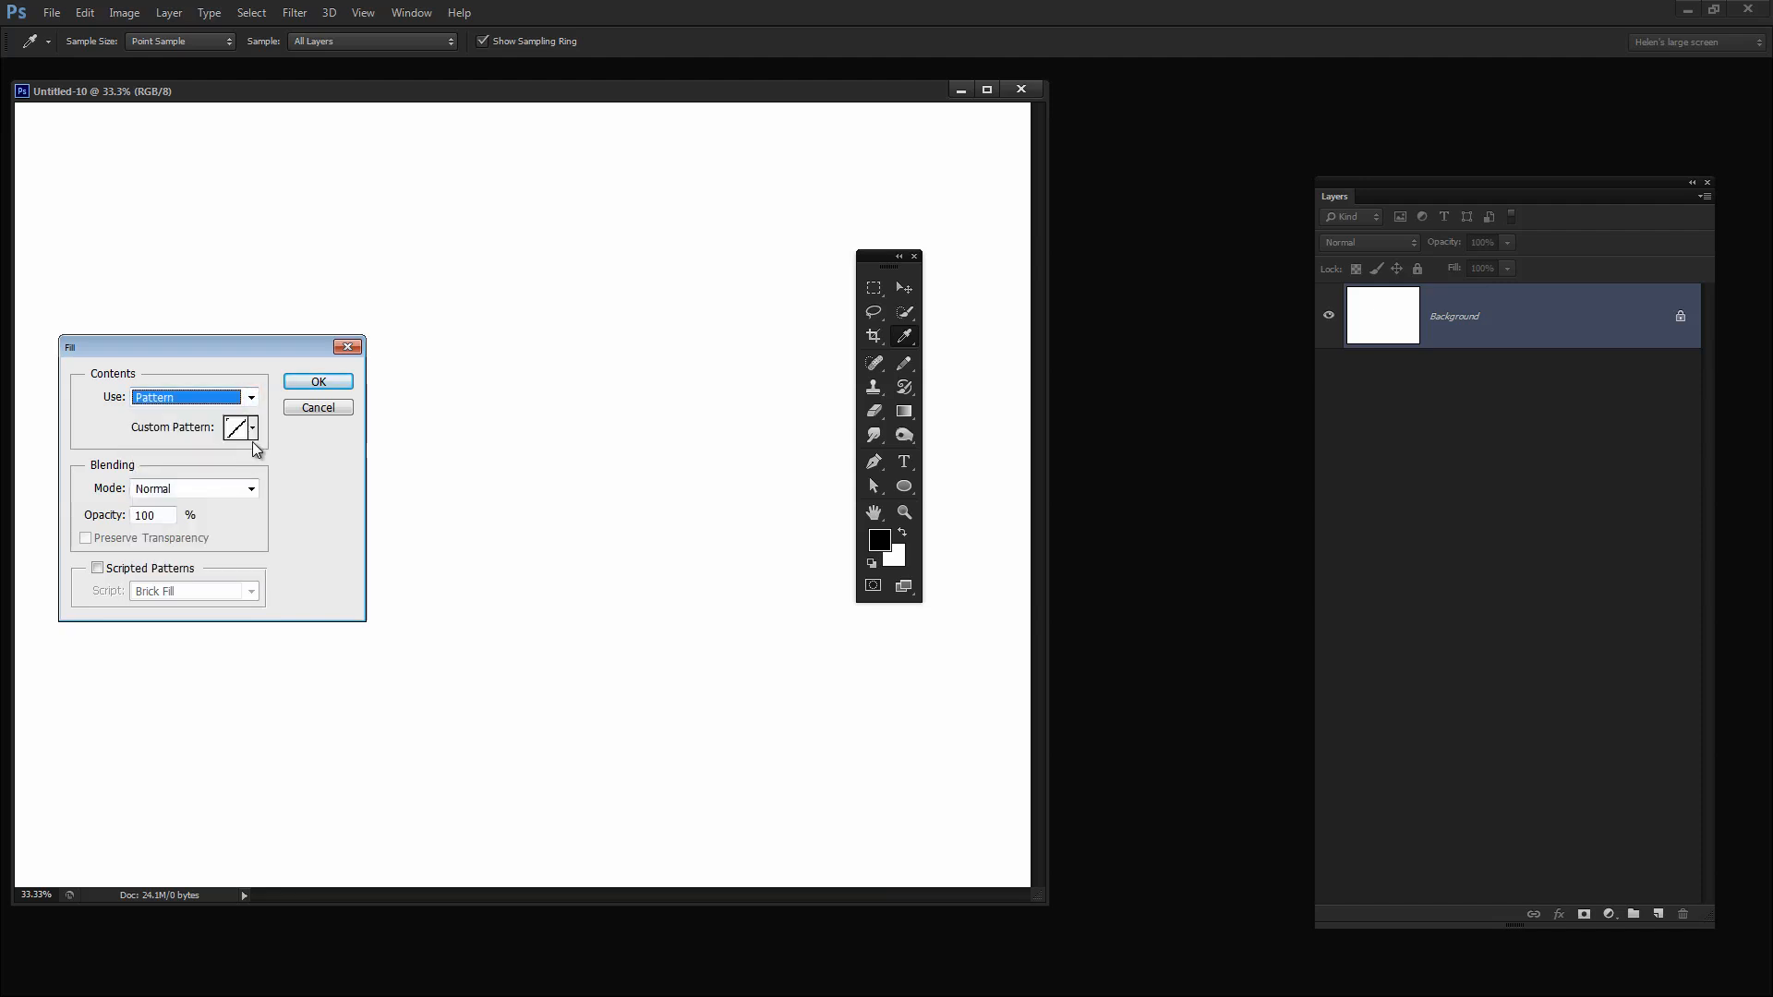
click(253, 429)
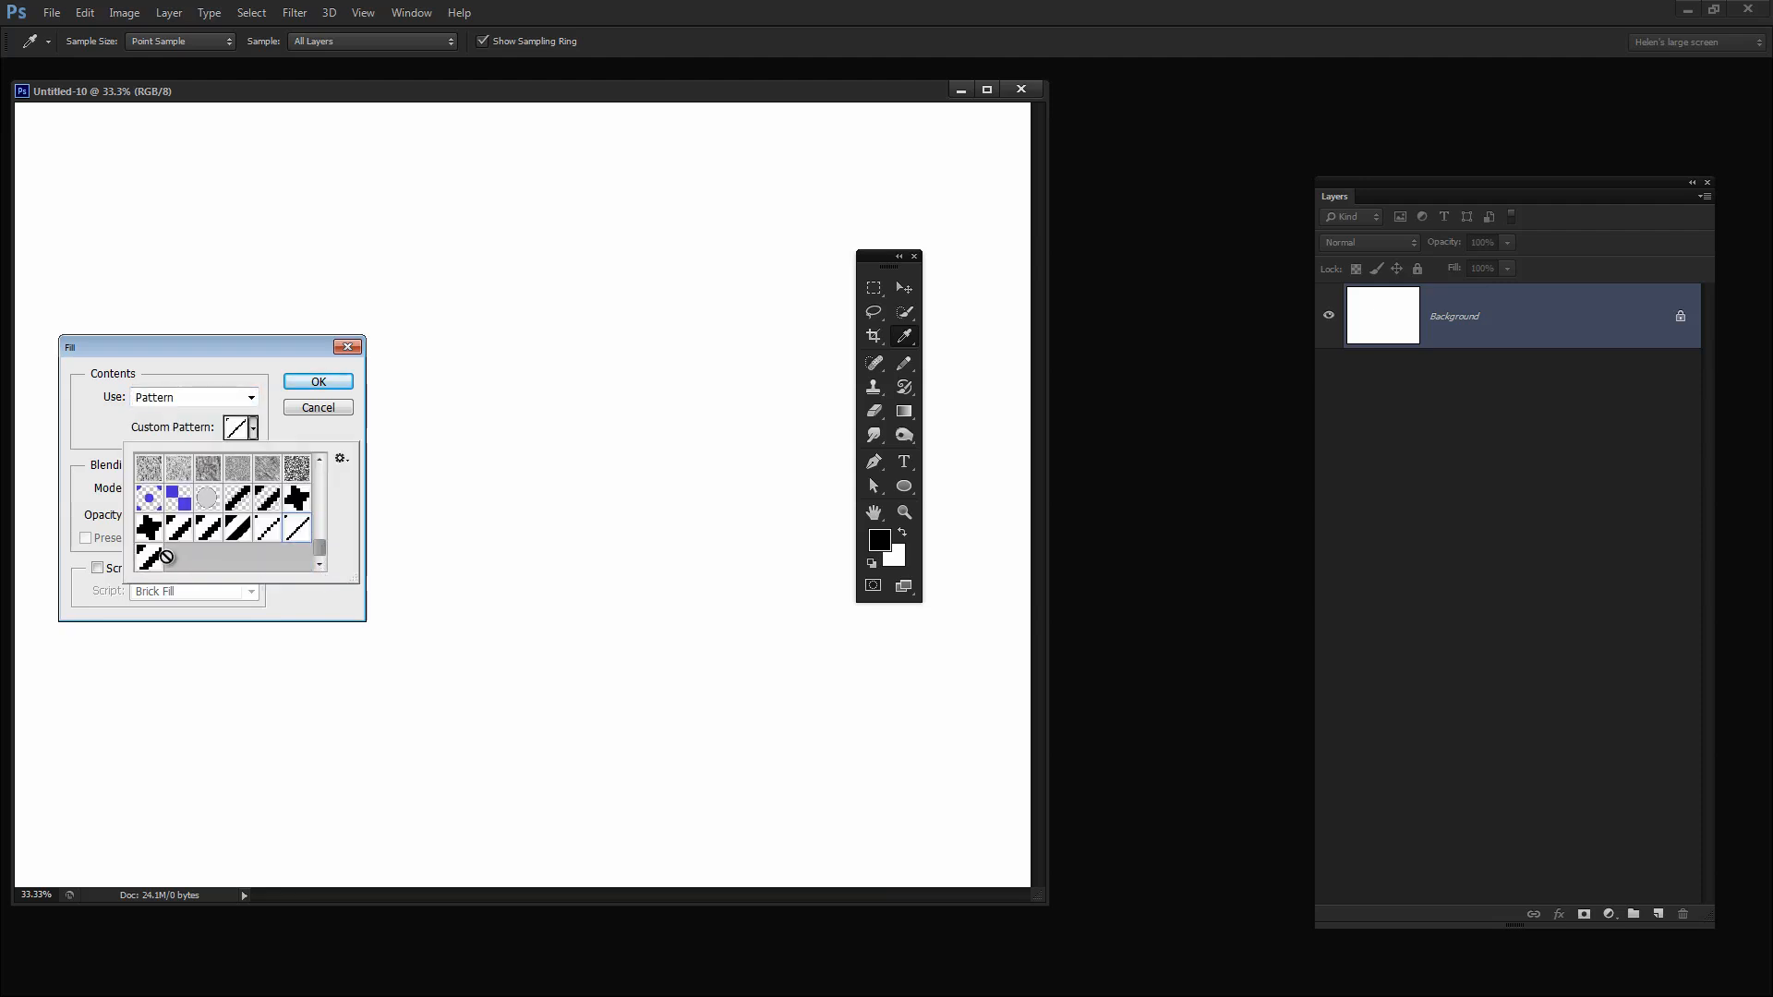
click(314, 384)
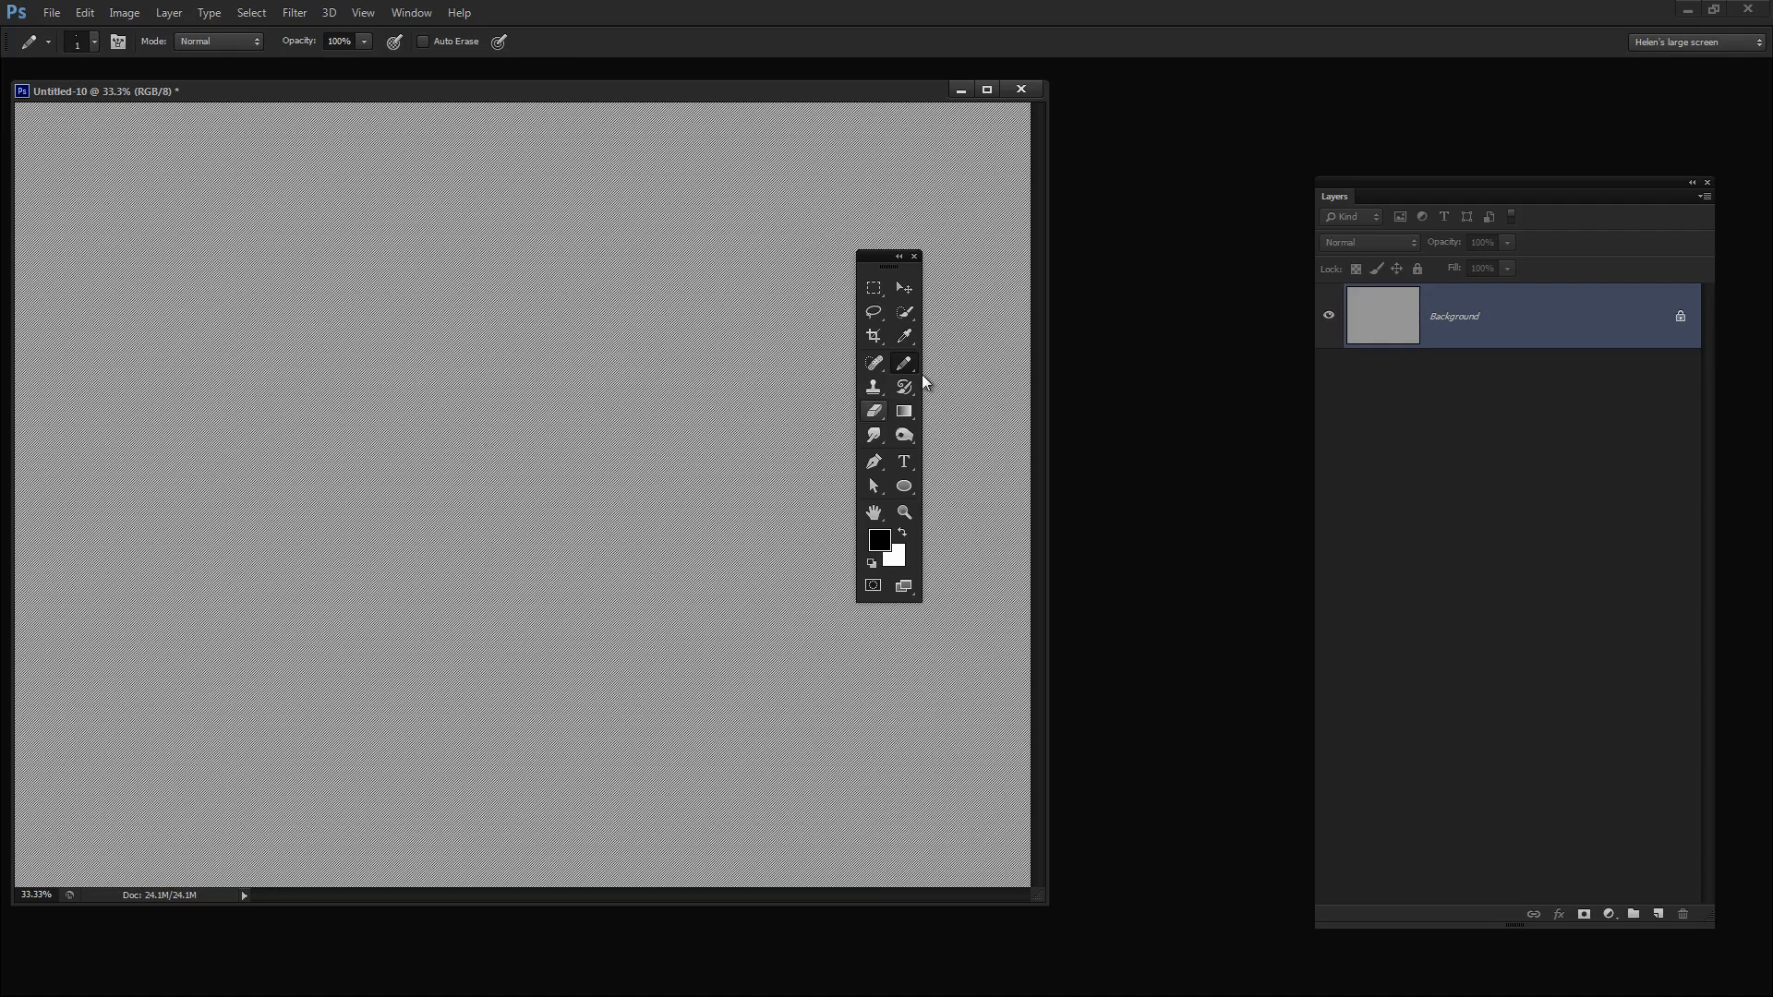
- Examine the diagonal stripes of the pattern fill up close and at reduced magnifications down to 25%
click(905, 512)
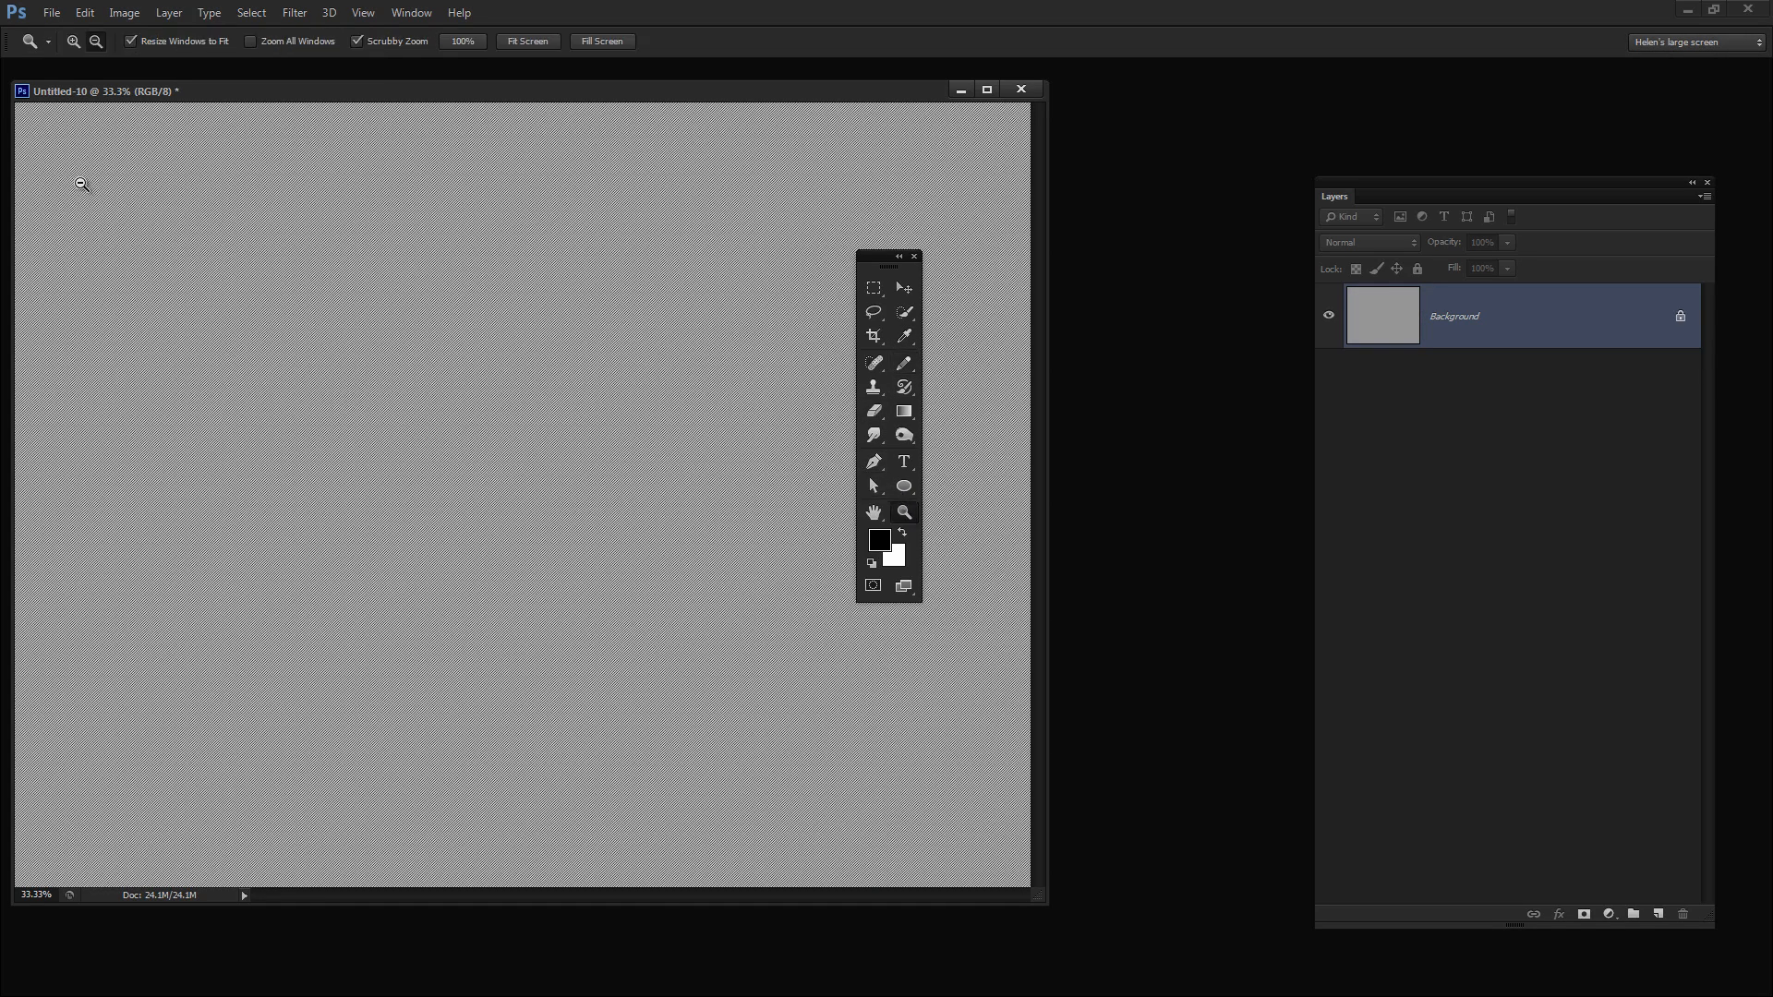
drag(81, 185, 267, 346)
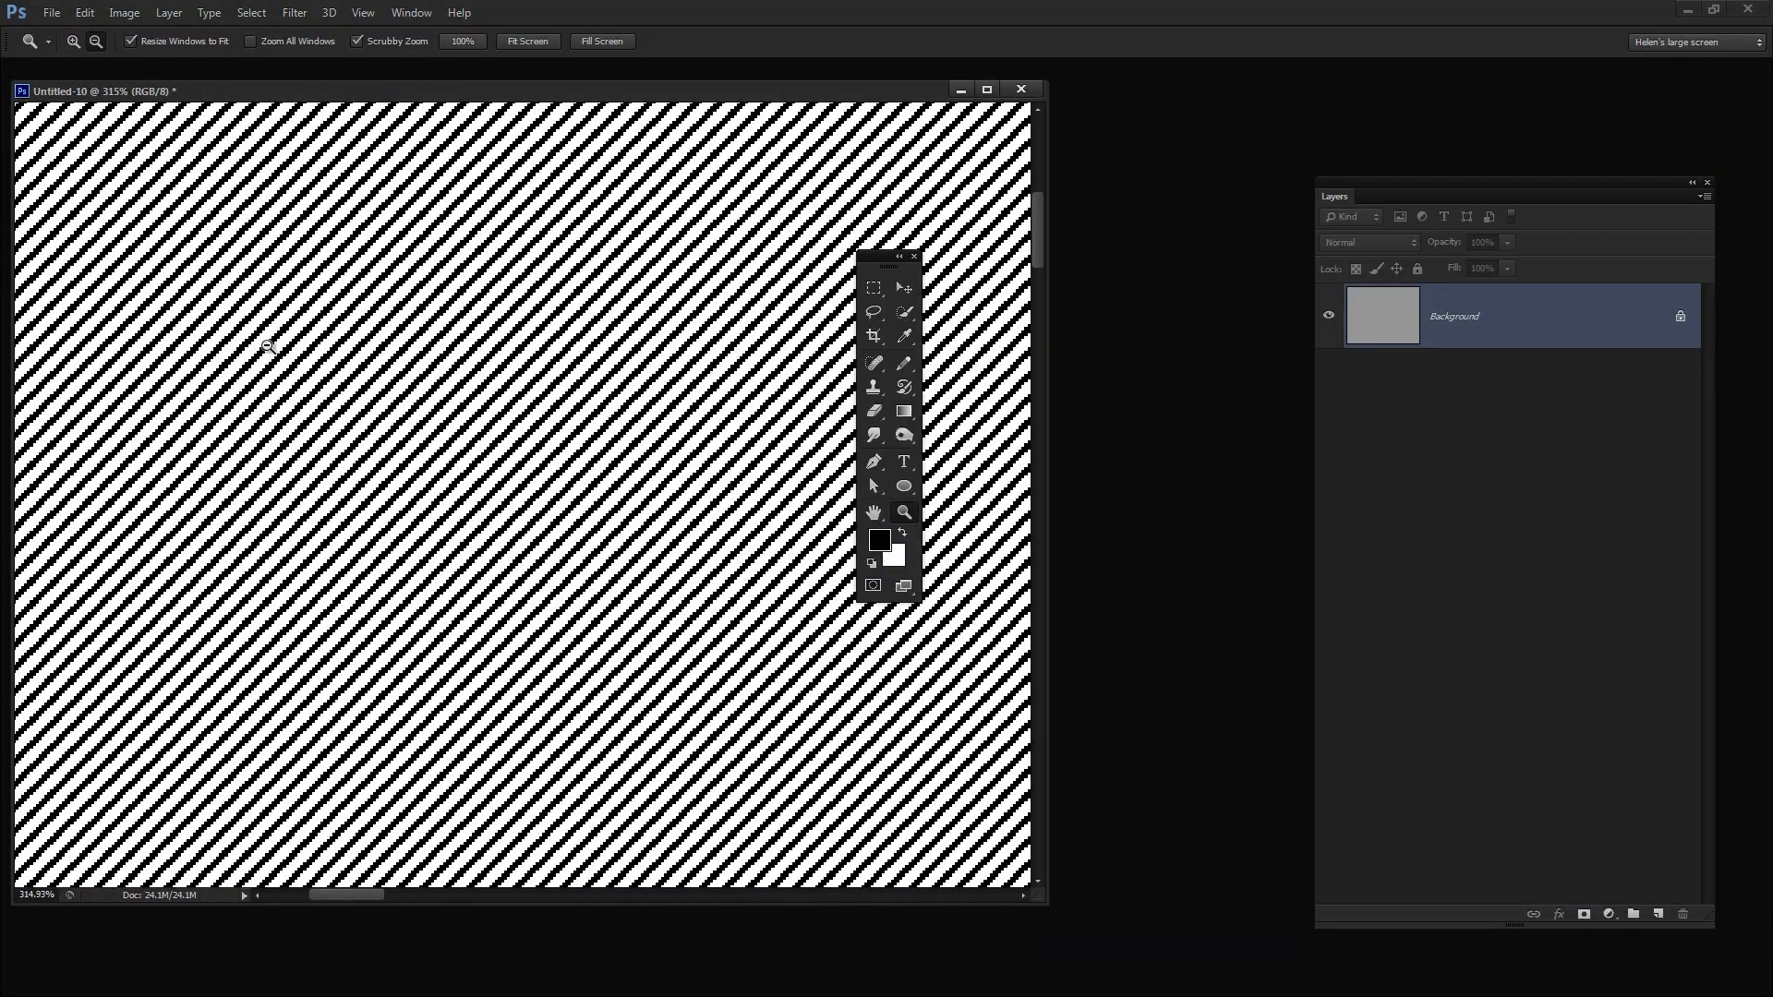
alt+click(267, 345)
alt+click(267, 346)
alt+click(267, 345)
alt+click(267, 346)
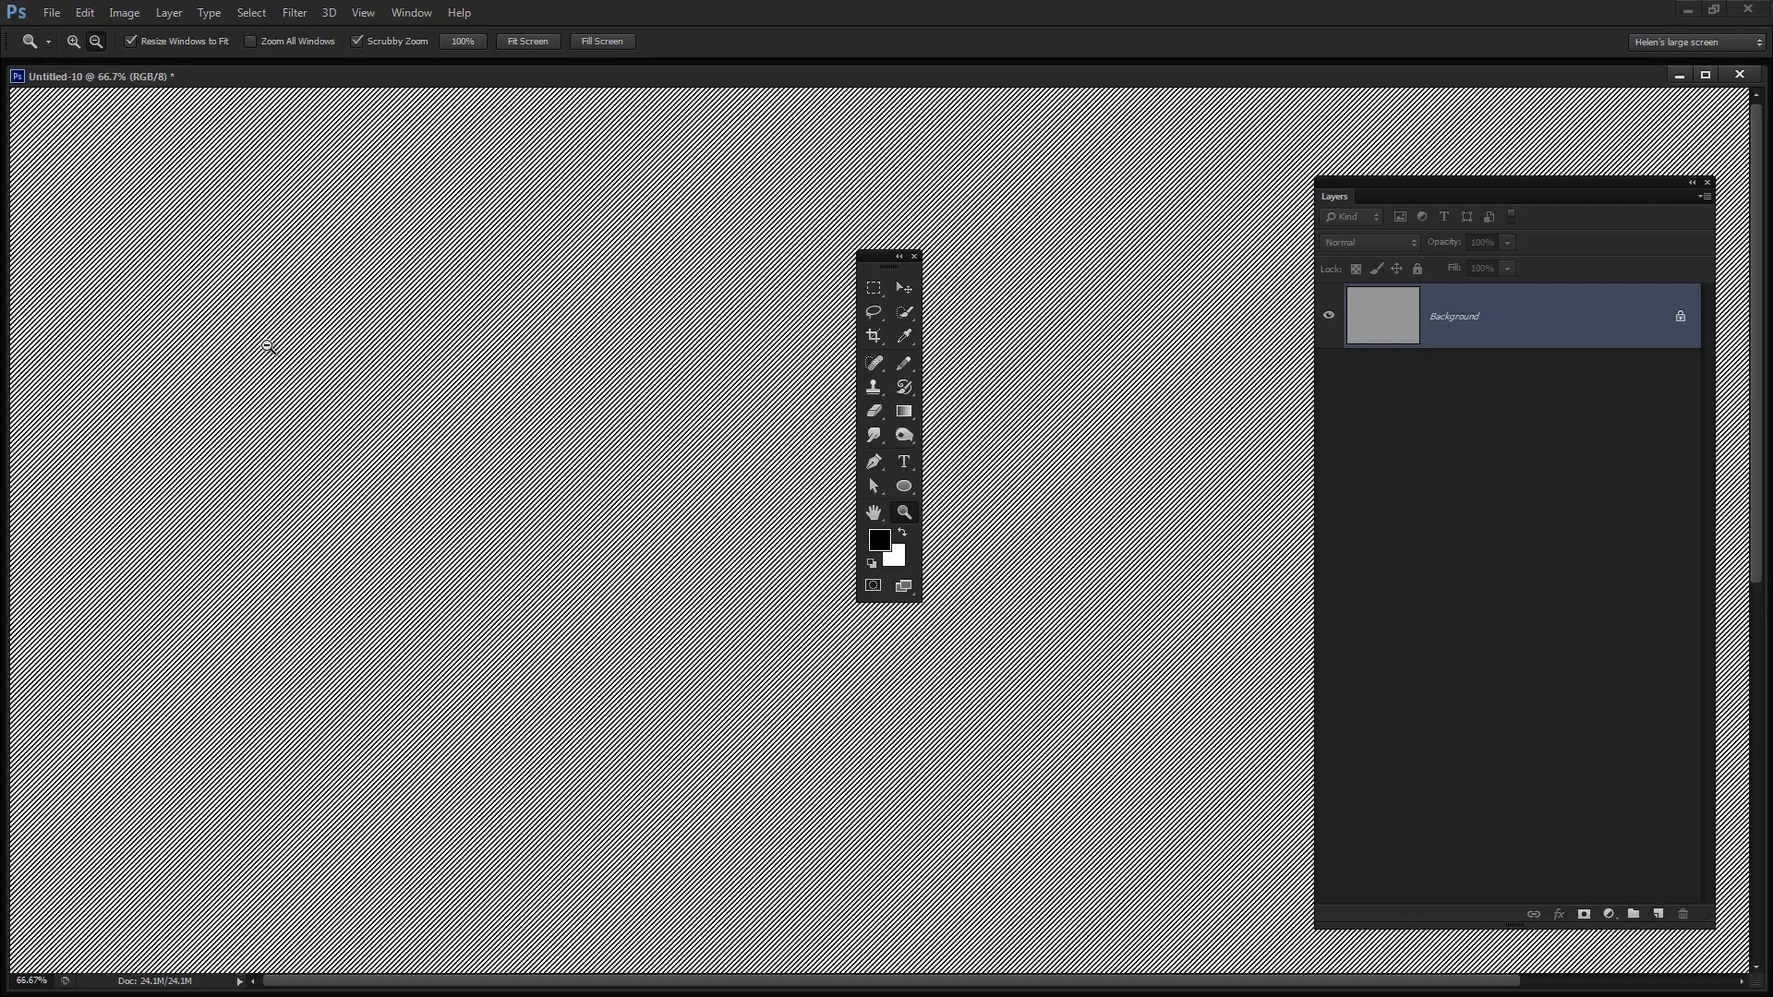
alt+click(266, 345)
alt+click(265, 344)
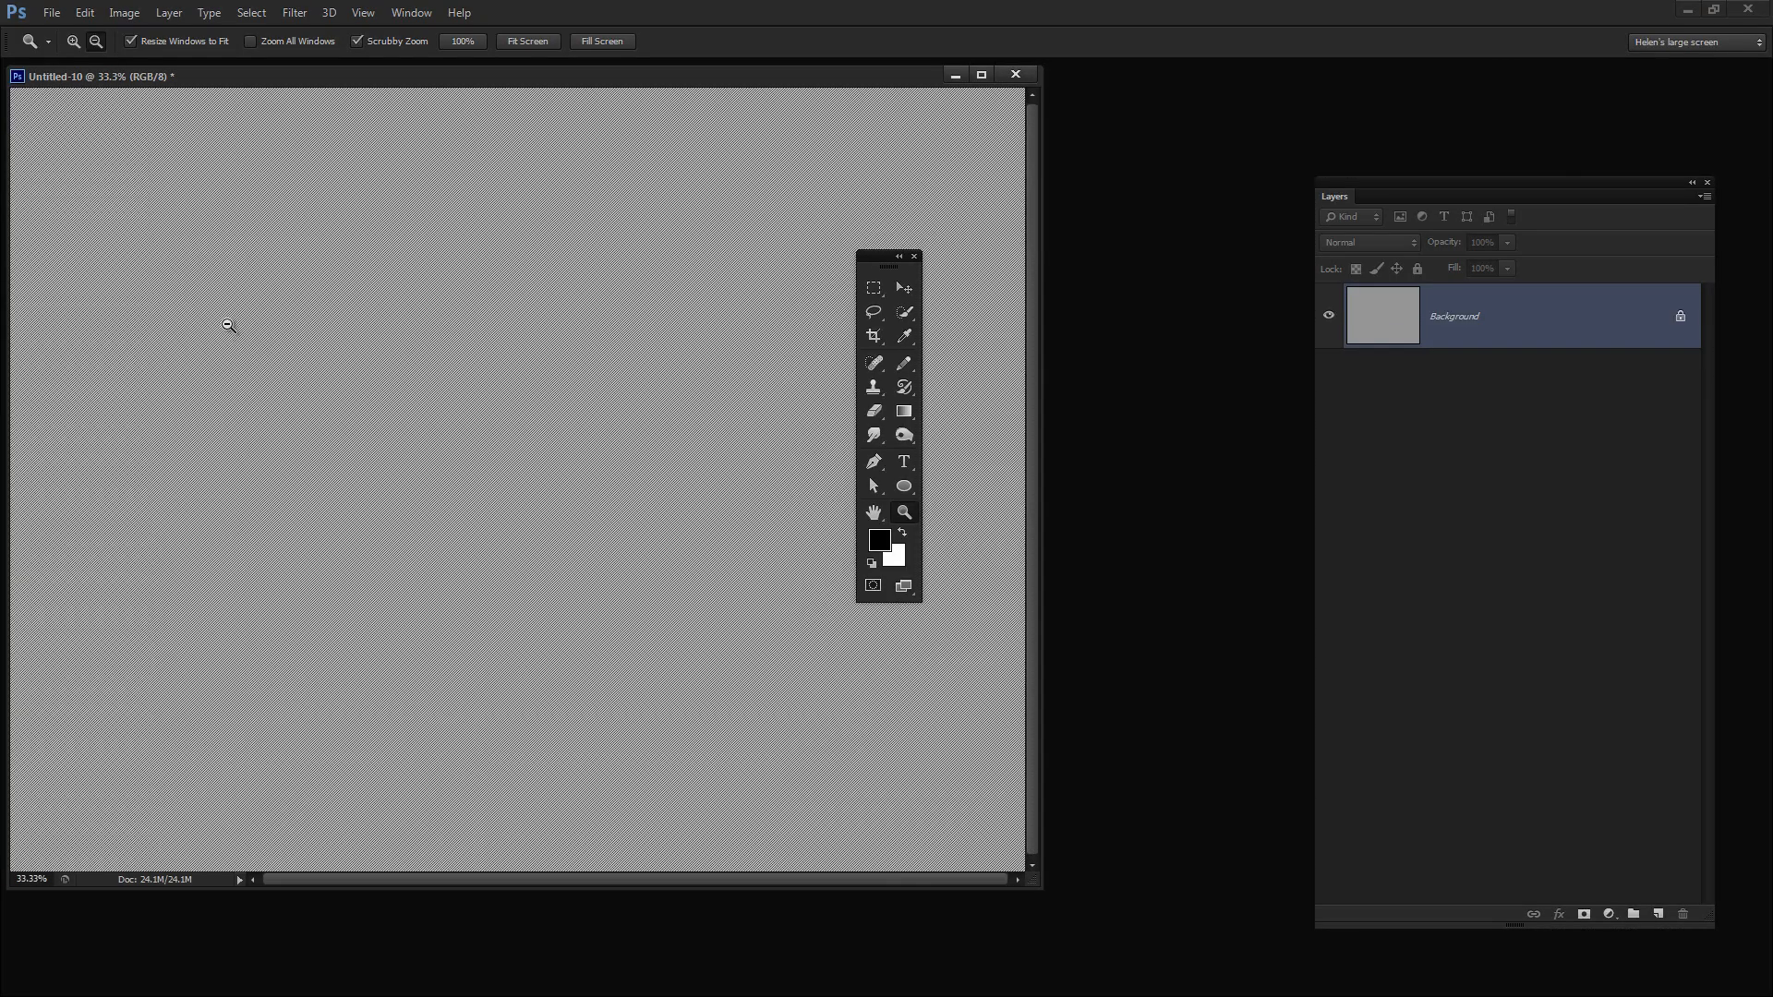
alt+click(228, 325)
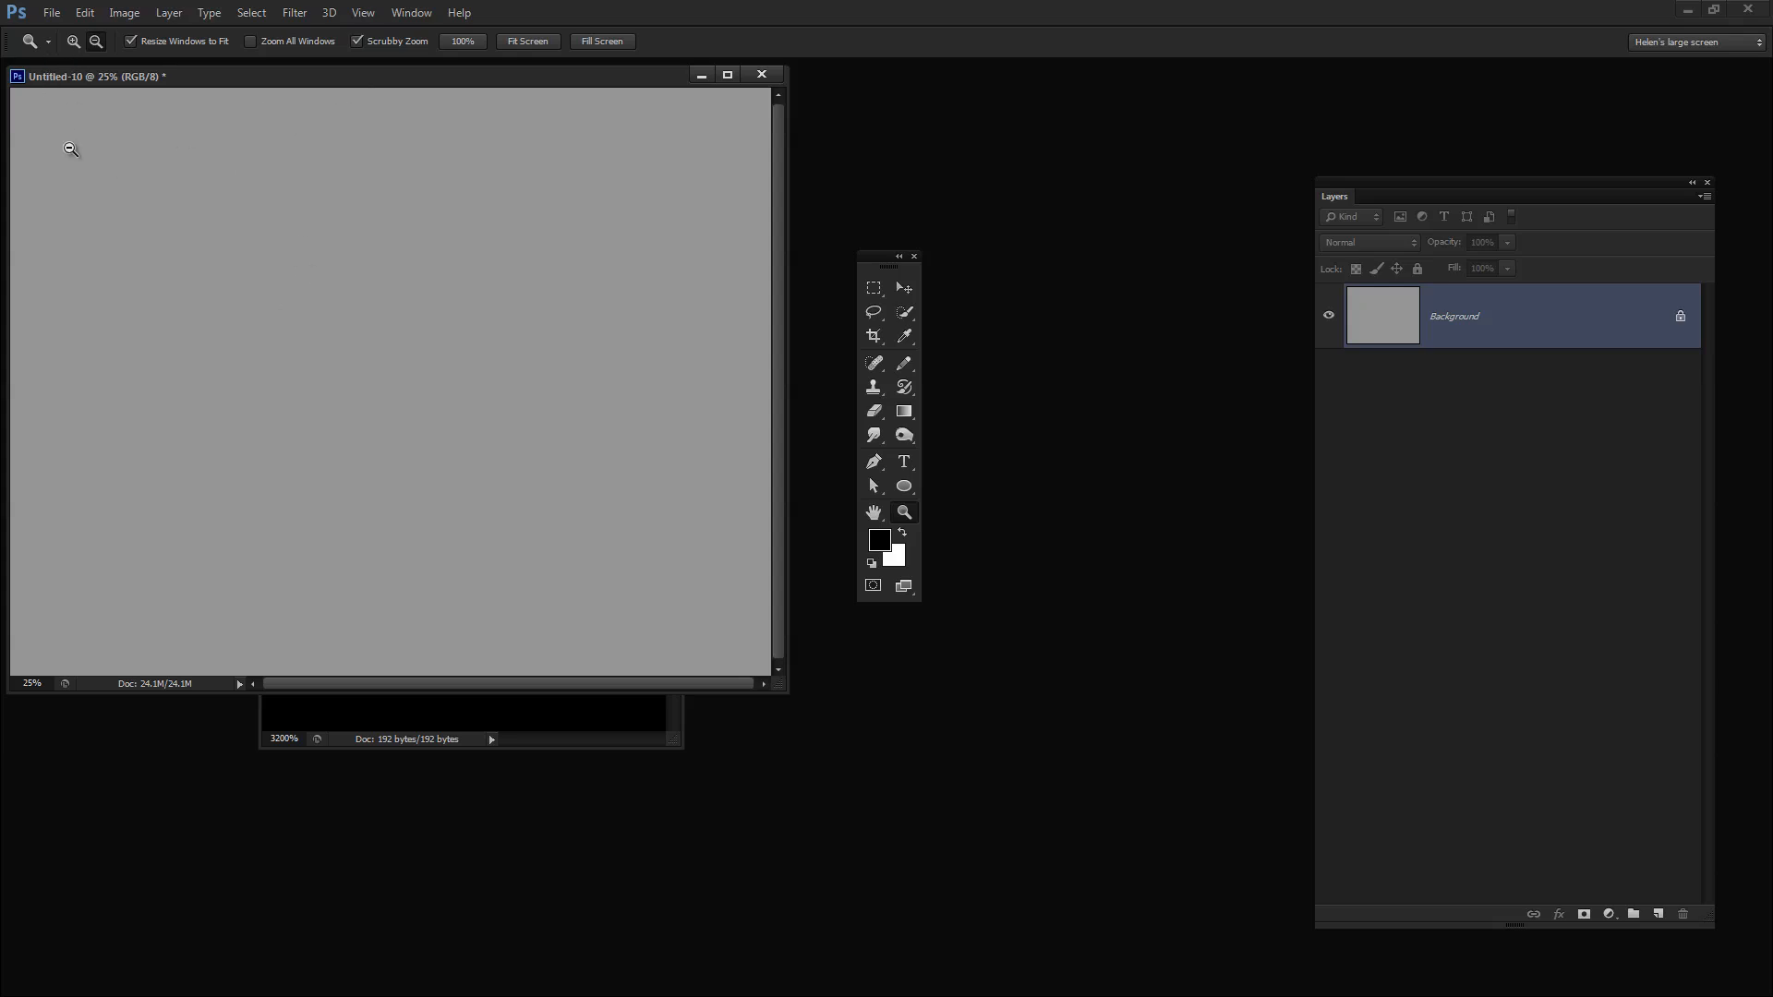
- Create a new 16 × 16 pixel RGB document at 300 pixels/inch with a white background
click(51, 13)
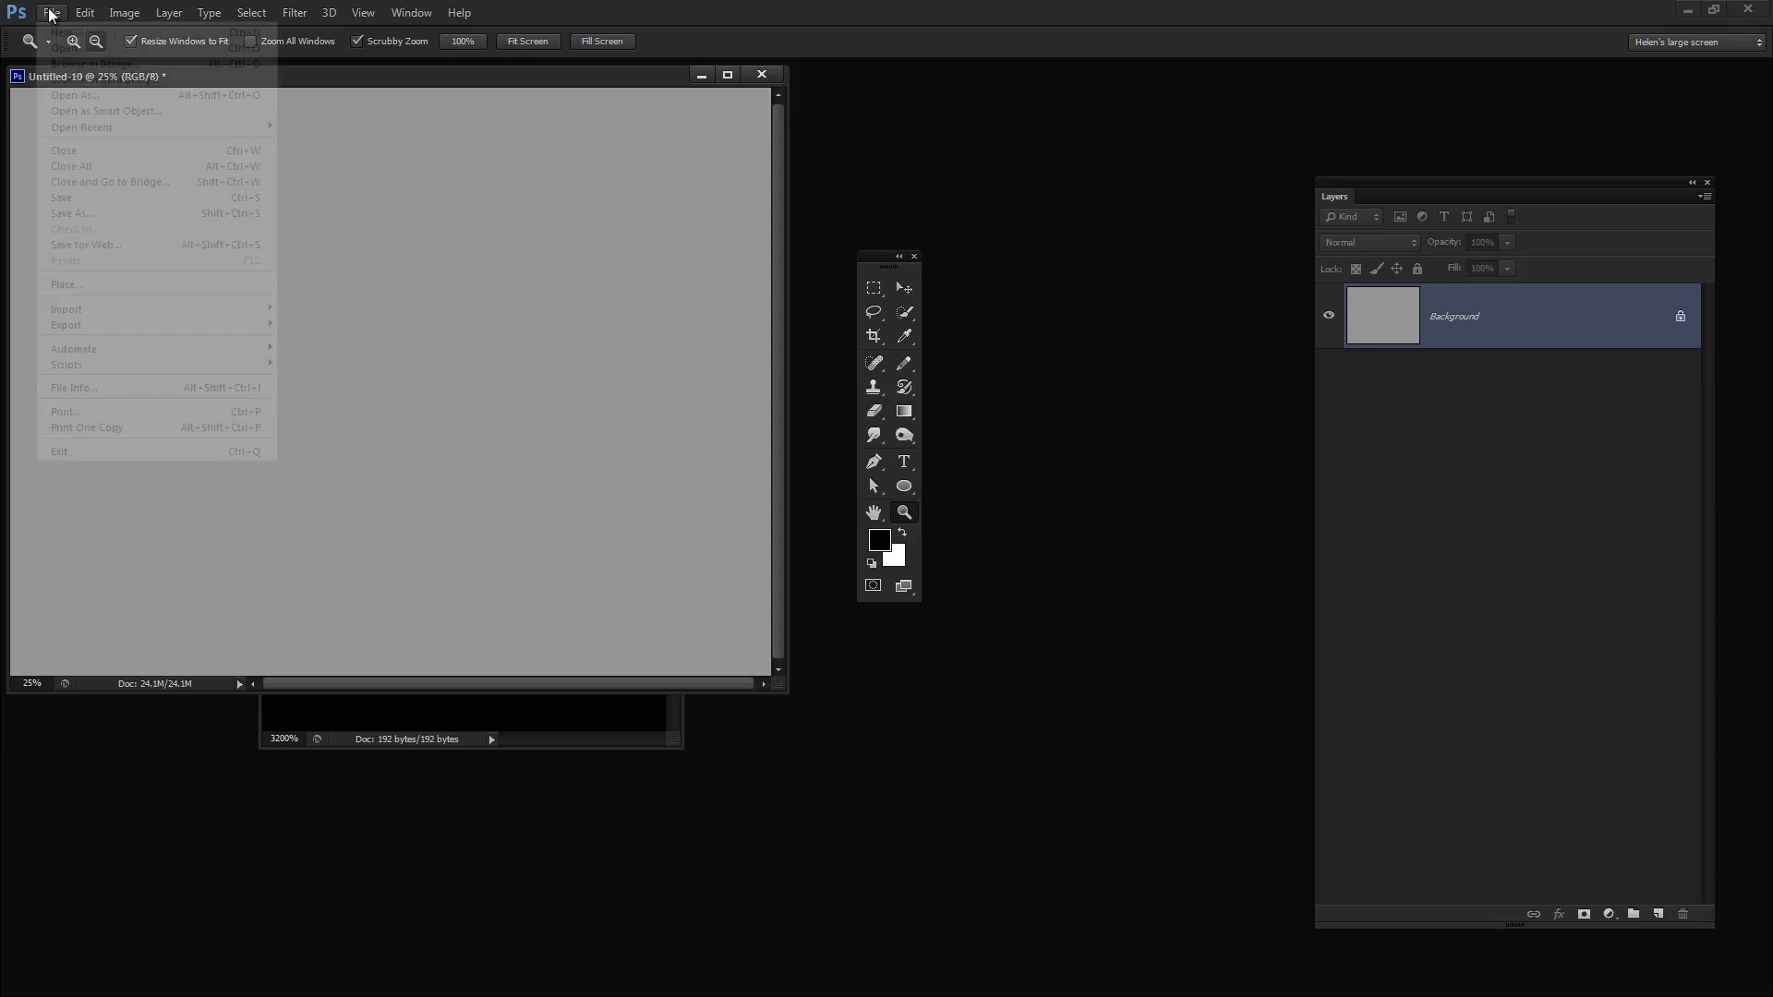
click(65, 32)
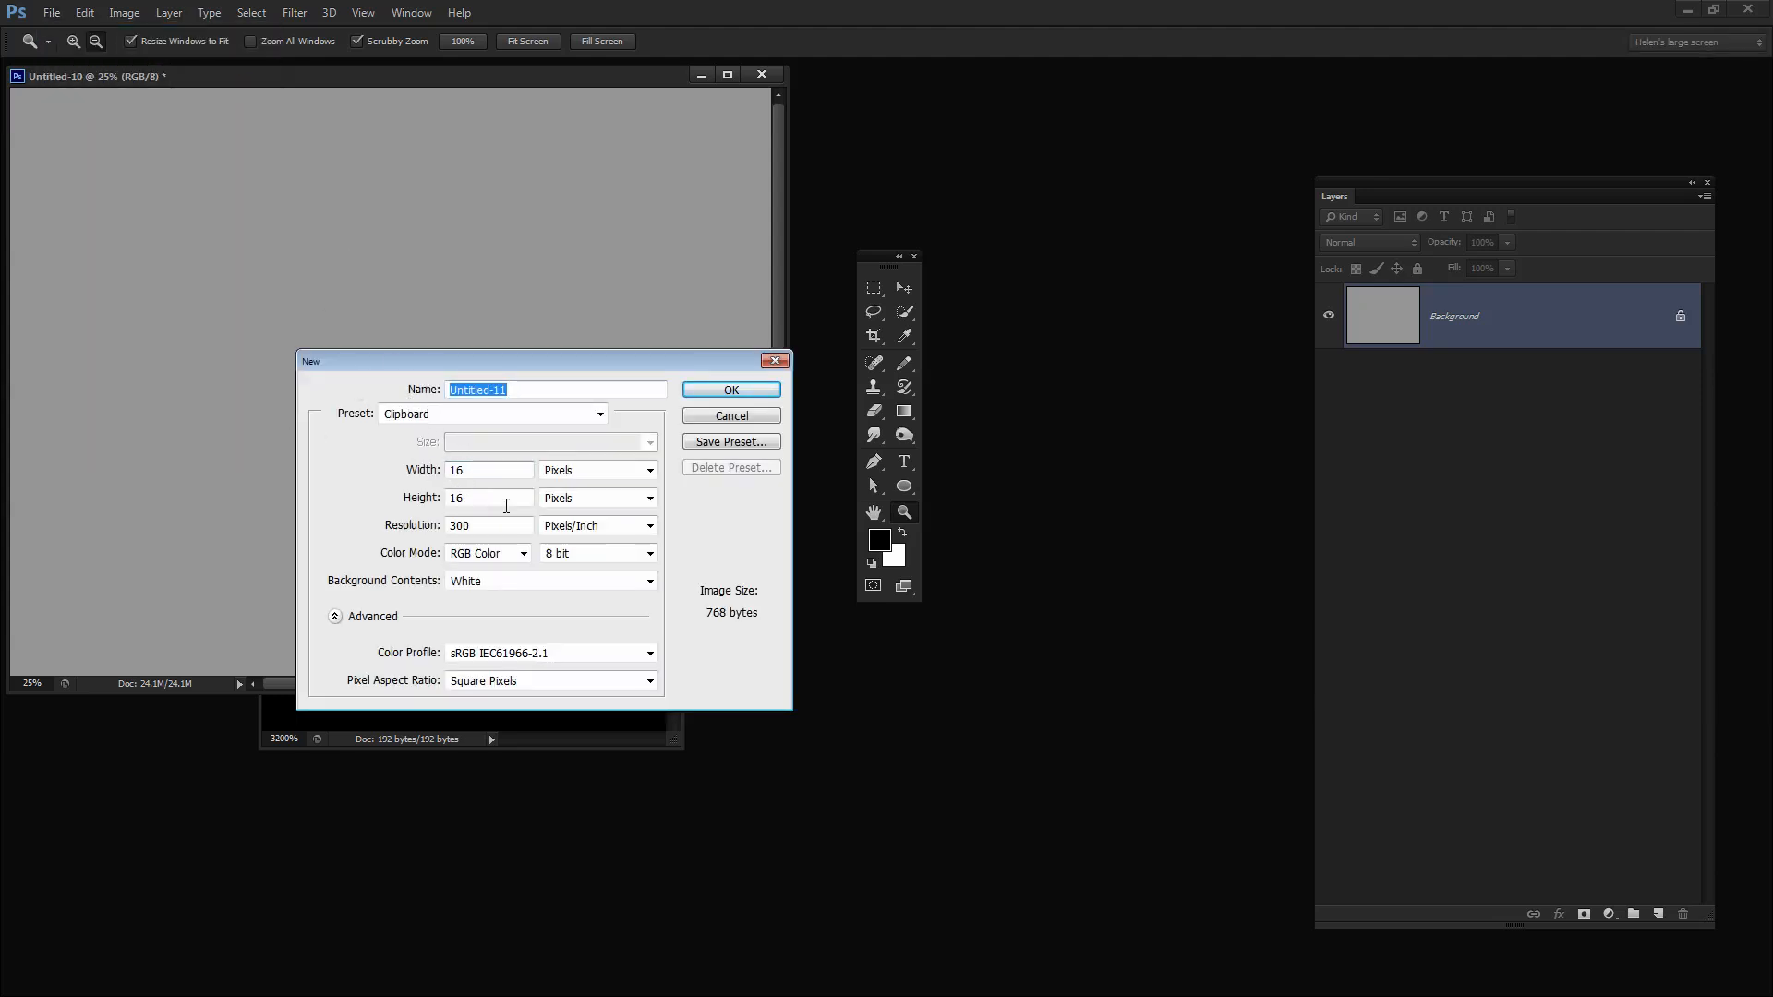
click(713, 397)
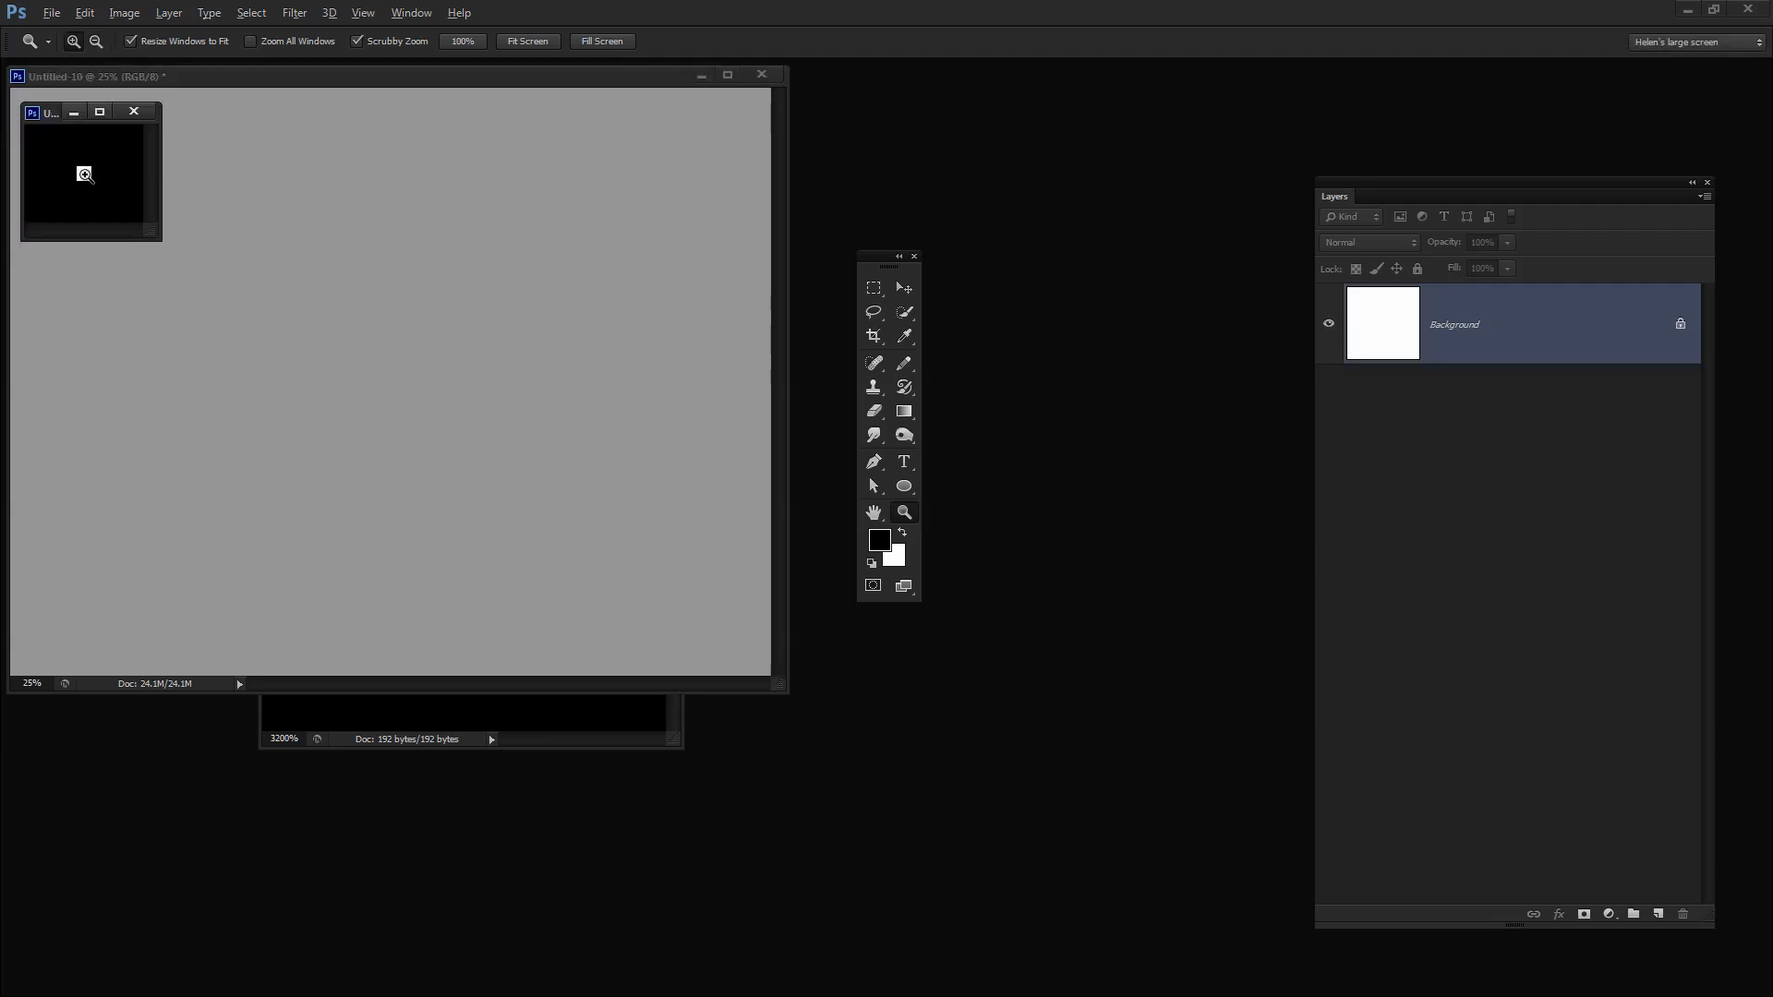
- Display the grid on the new blank 16 × 16 pixel document
drag(87, 179, 509, 62)
click(362, 13)
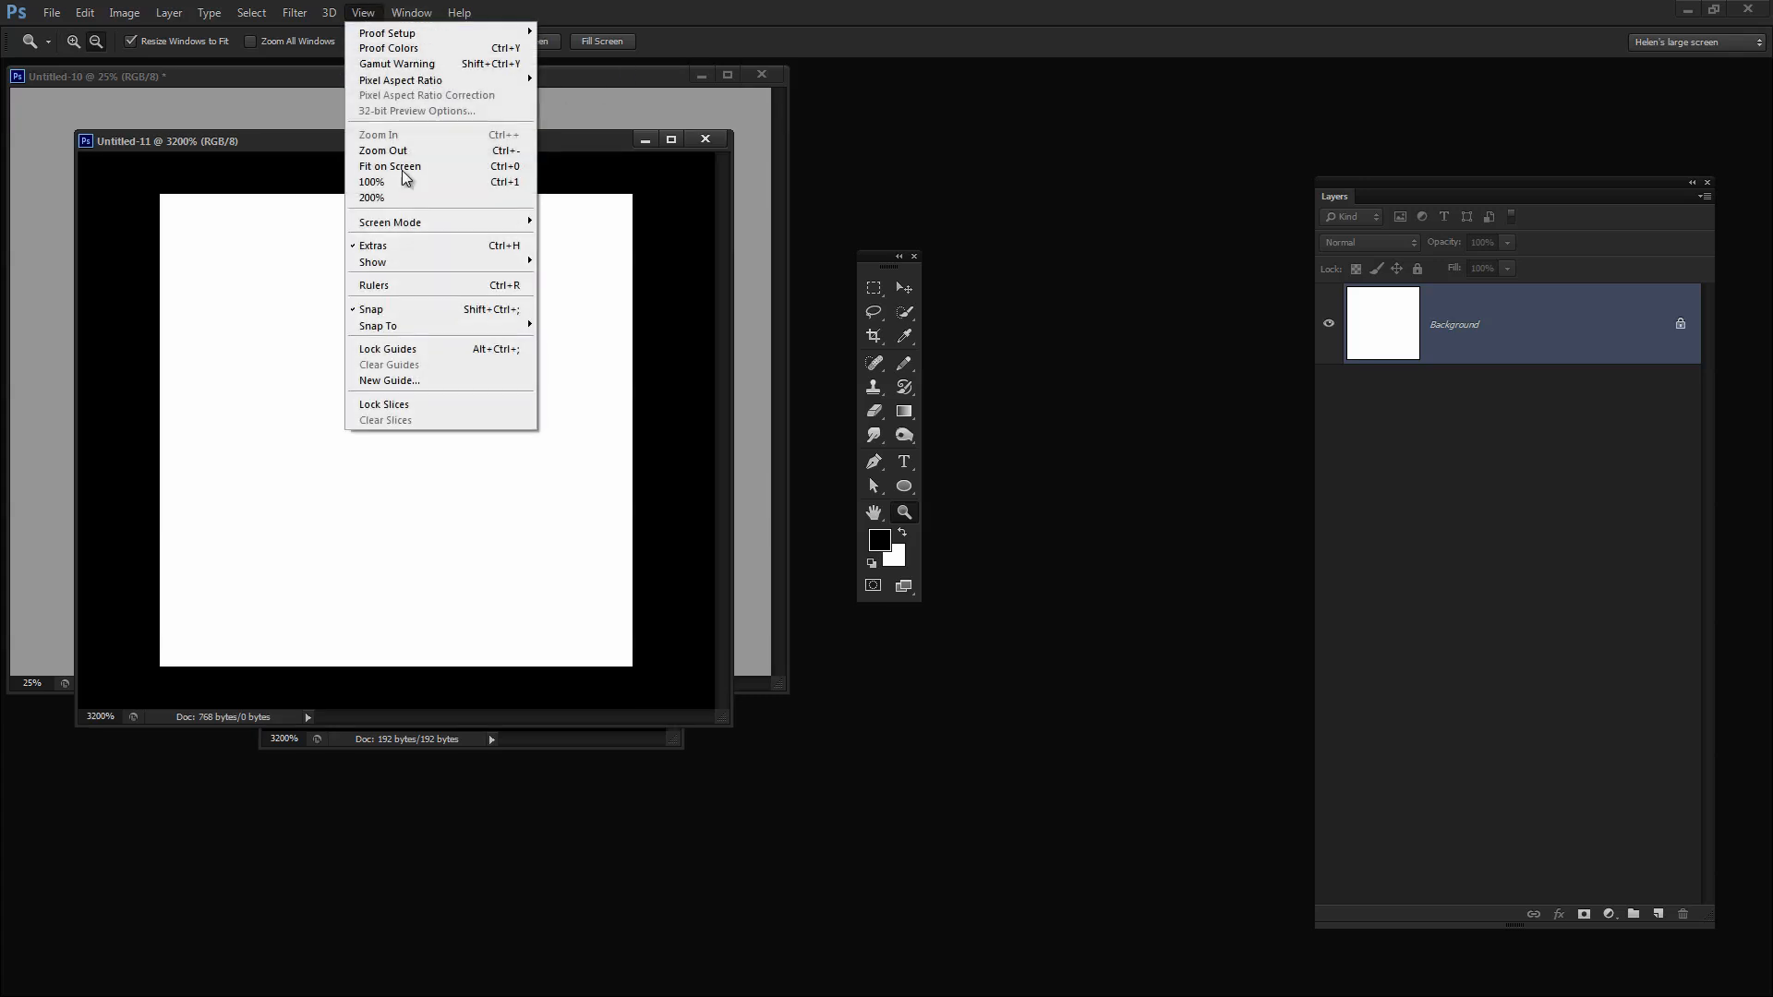
mouse_move(407, 269)
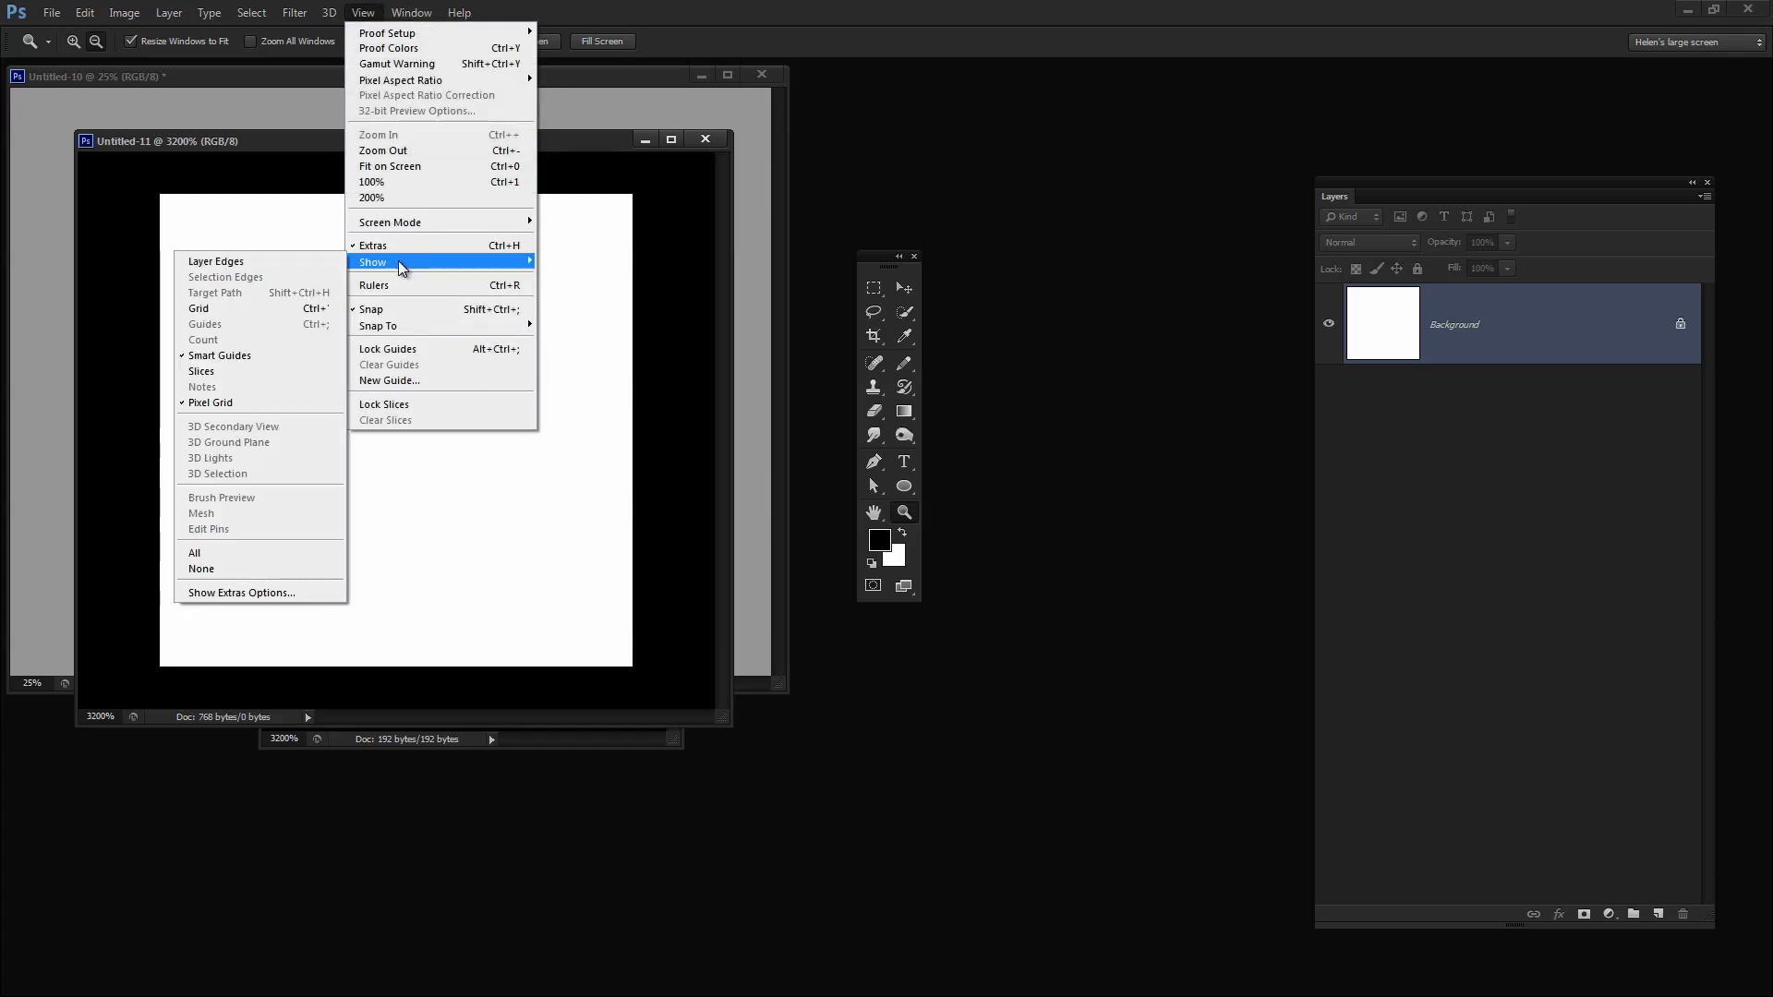
click(260, 306)
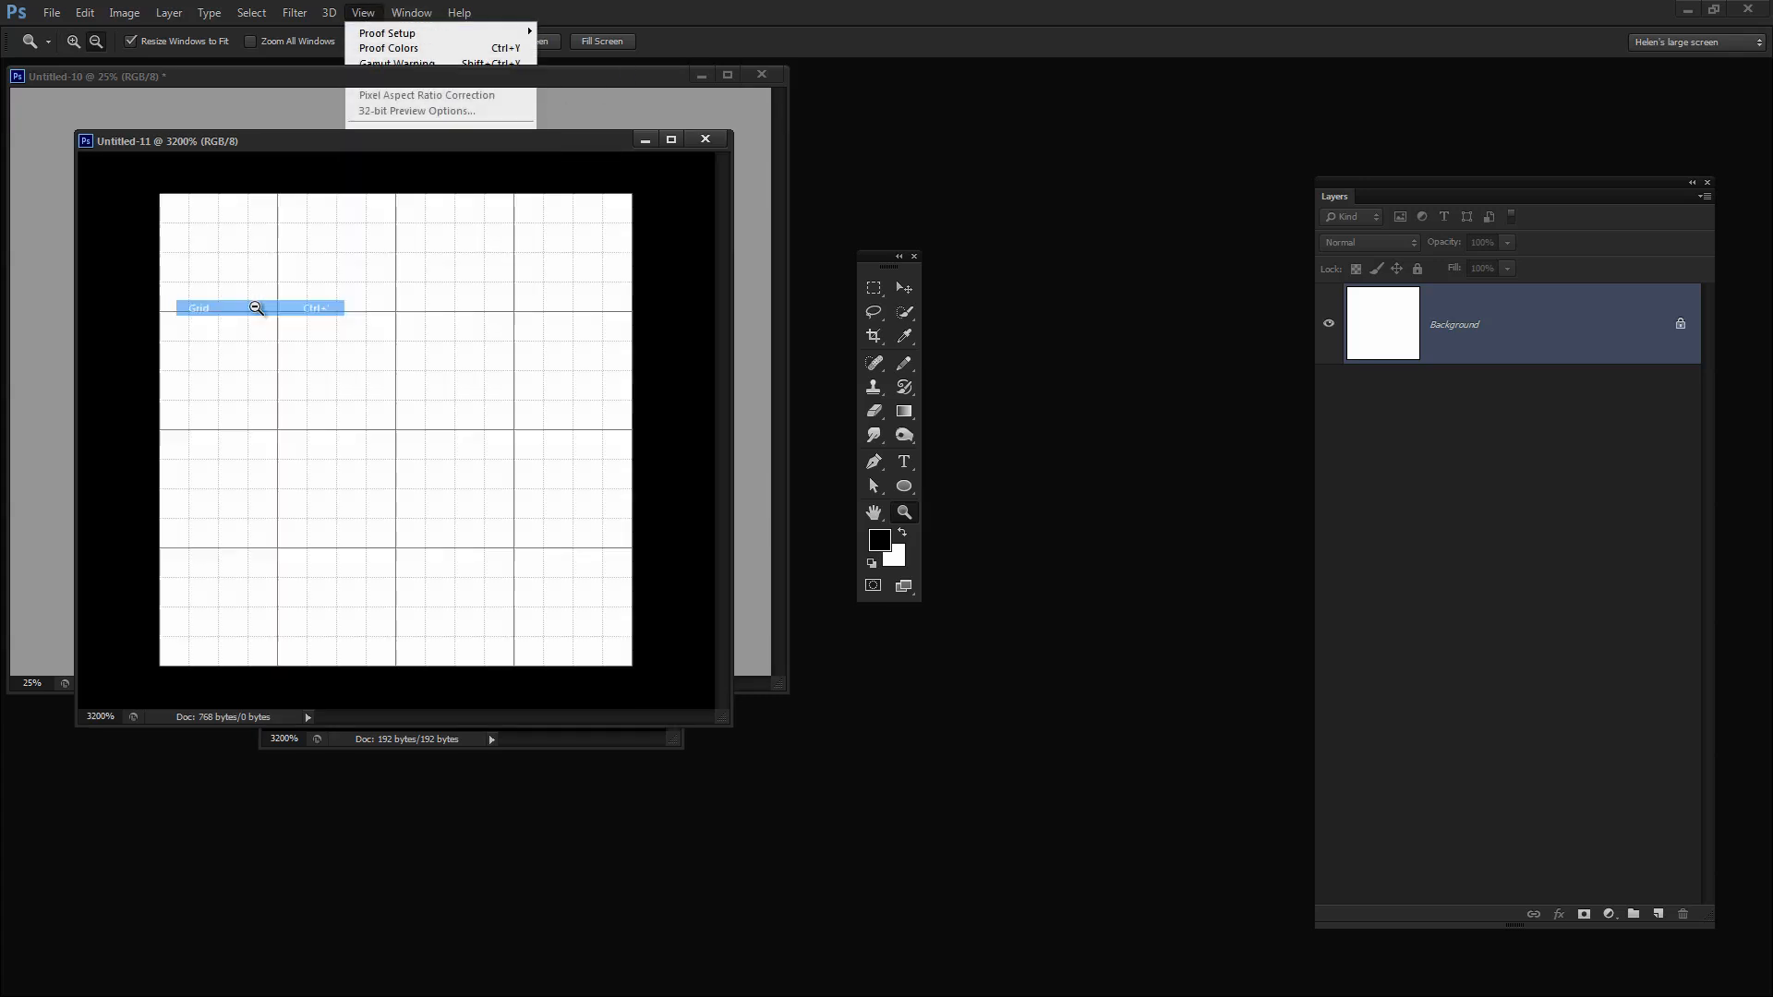
- Pencil black 2 × 2 pixel blocks in the canvas's upper-left corner and diagonally down from the right edge across rows 3–6, whitening the stray pixel
click(904, 363)
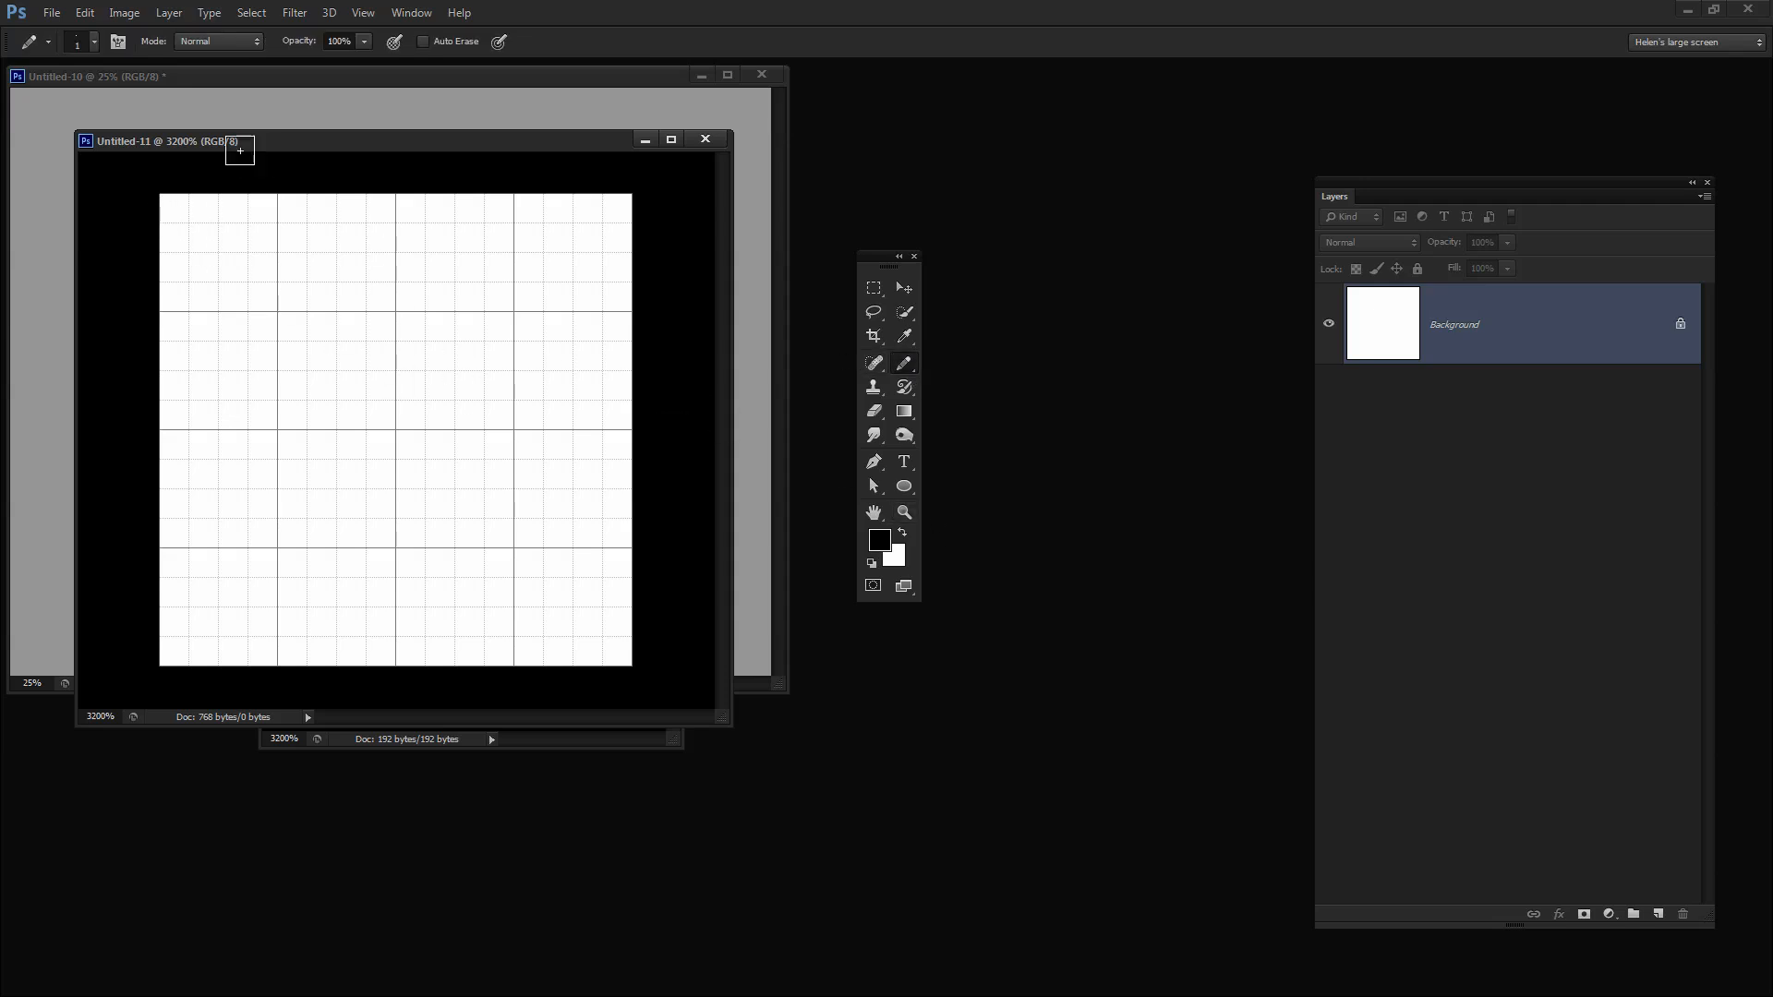
mouse_move(161, 198)
mouse_down()
mouse_move(201, 205)
mouse_move(171, 230)
mouse_up()
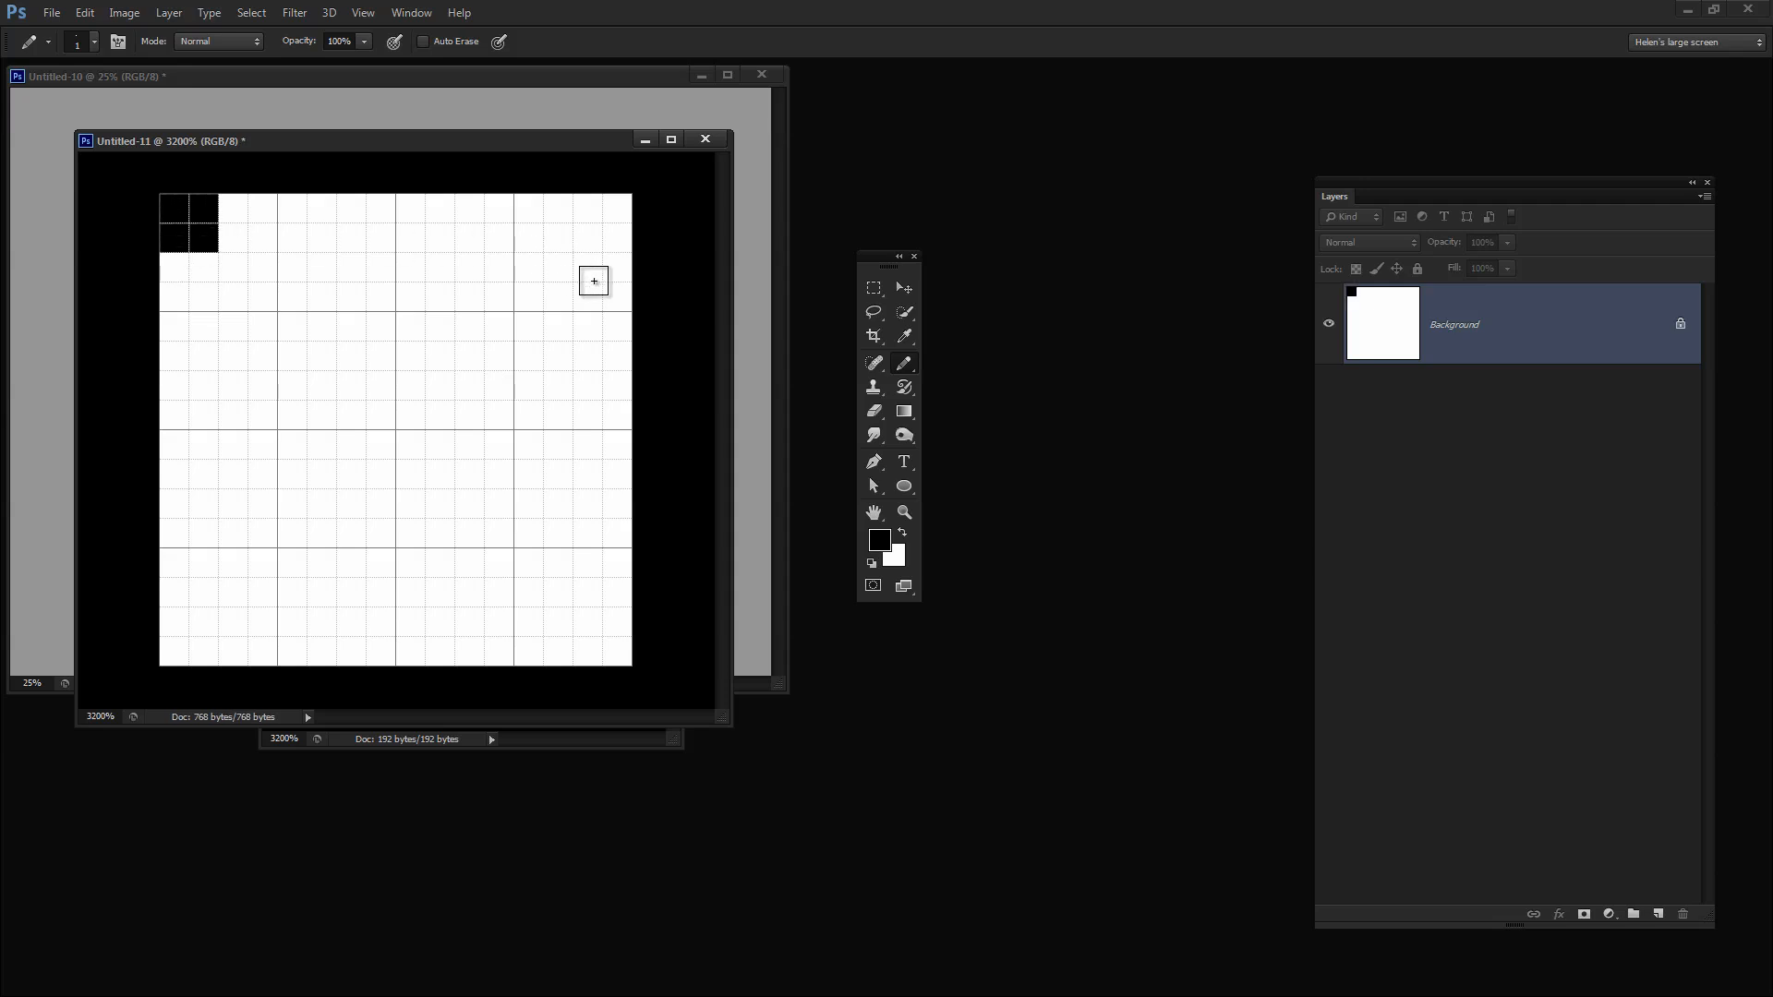
mouse_move(619, 268)
mouse_down()
mouse_move(559, 326)
mouse_move(529, 337)
mouse_move(526, 321)
mouse_move(597, 341)
mouse_up()
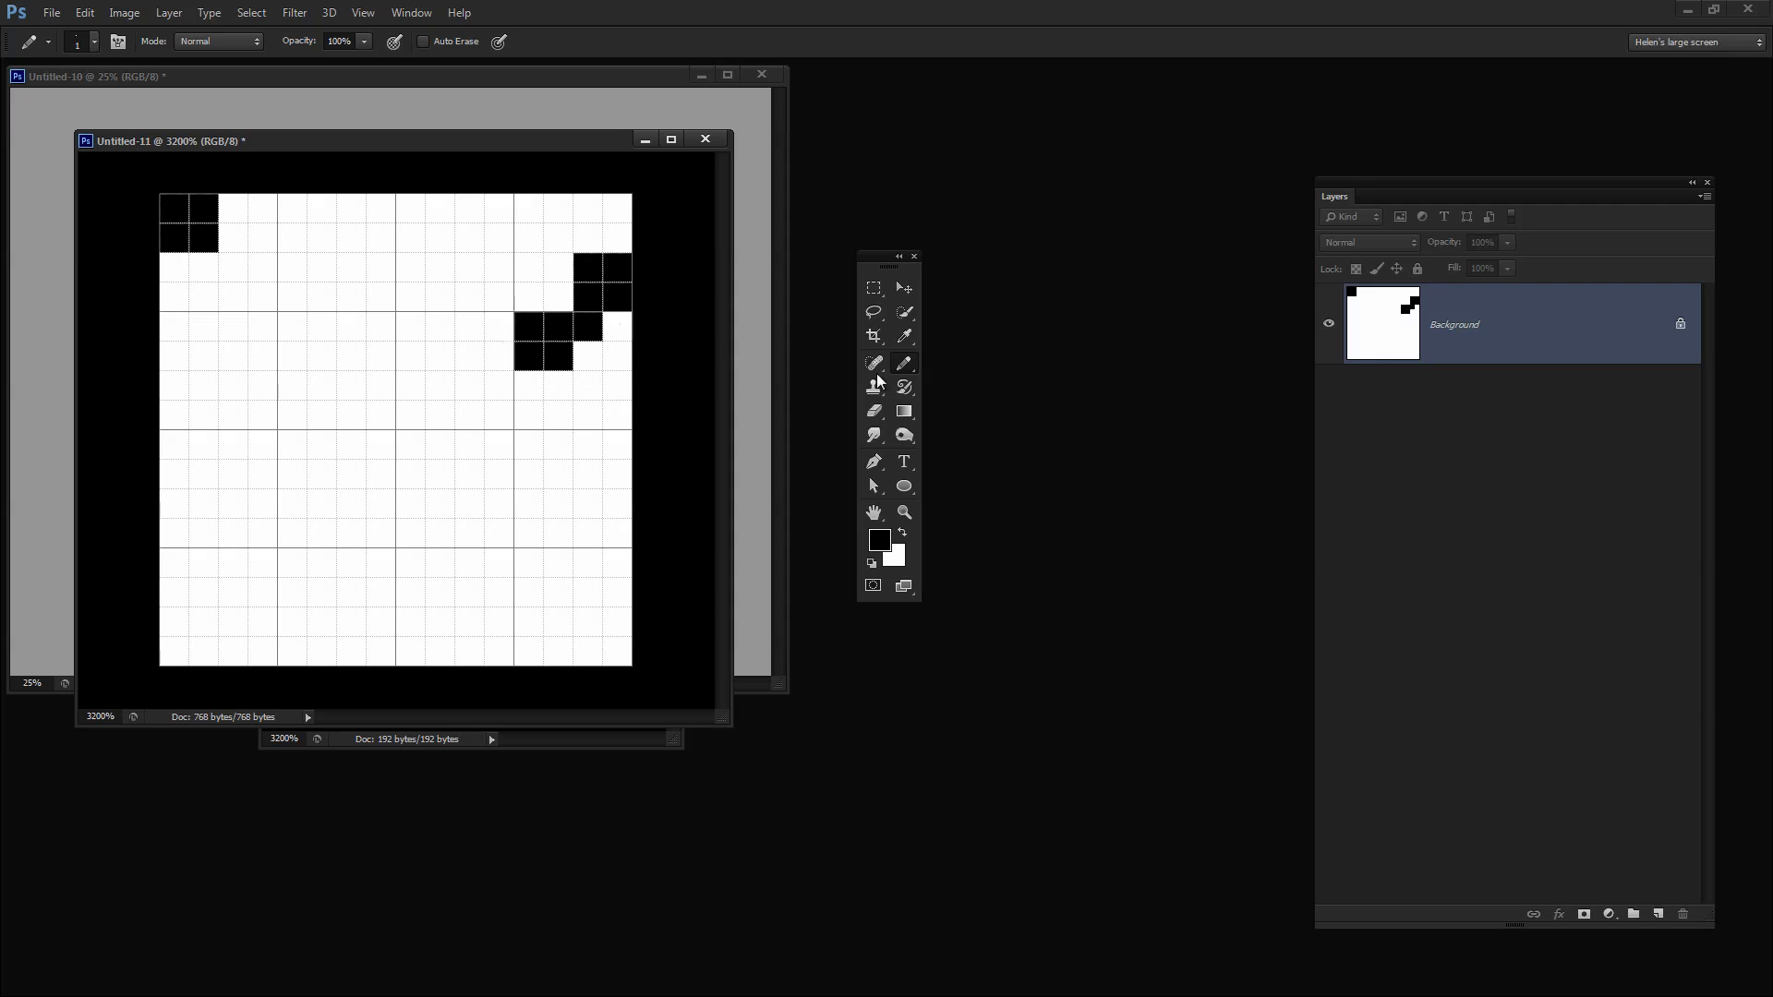
key(x)
click(589, 324)
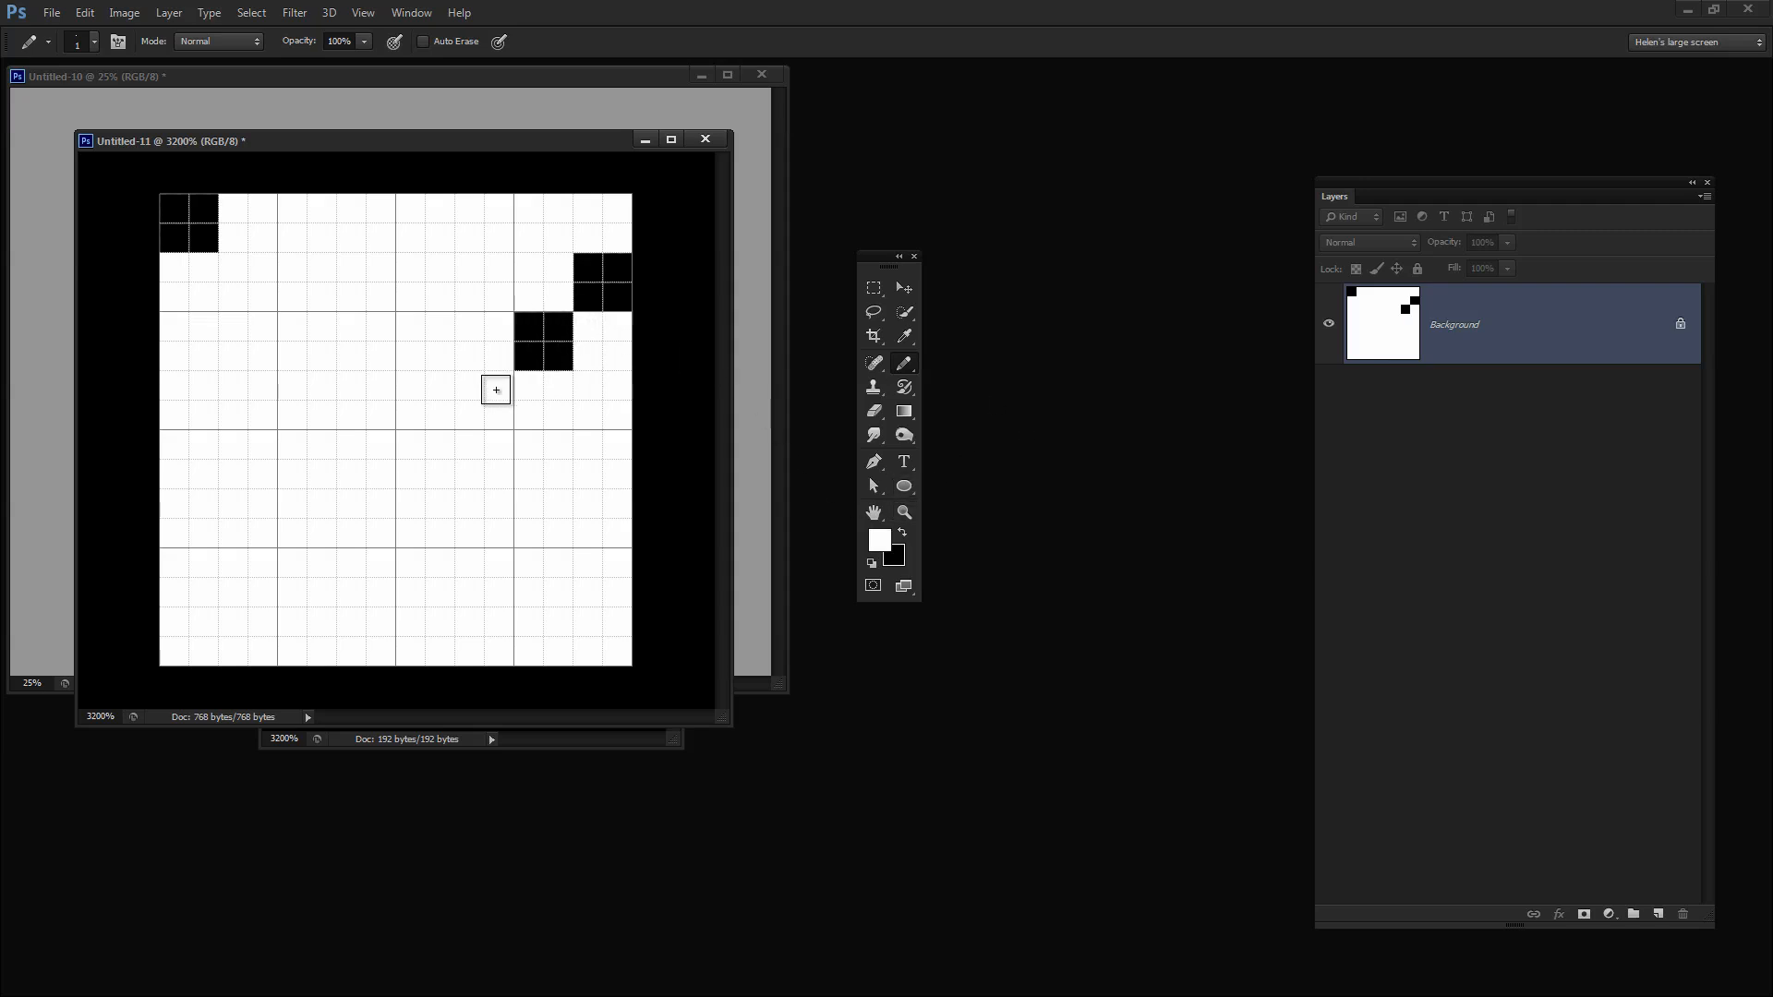
key(x)
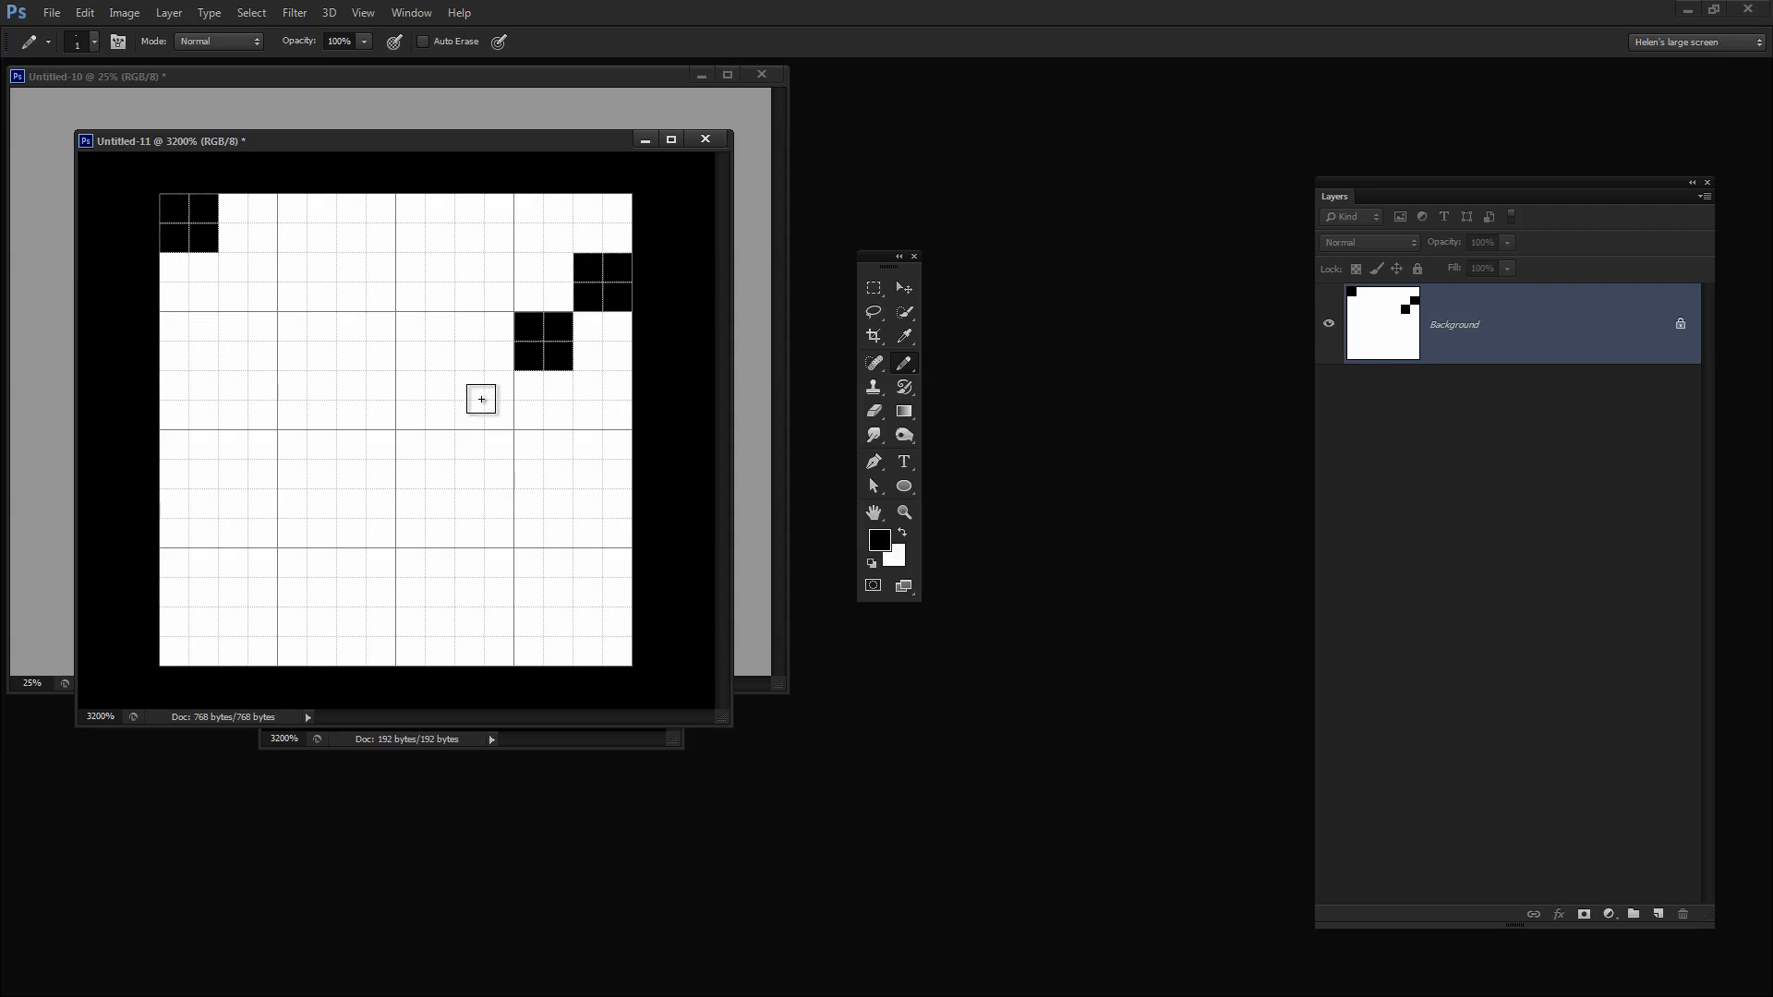
- Continue the diagonal down-left with two black 2 × 2 pixel blocks in rows 7–8 and 9–10
click(497, 407)
click(492, 388)
click(467, 386)
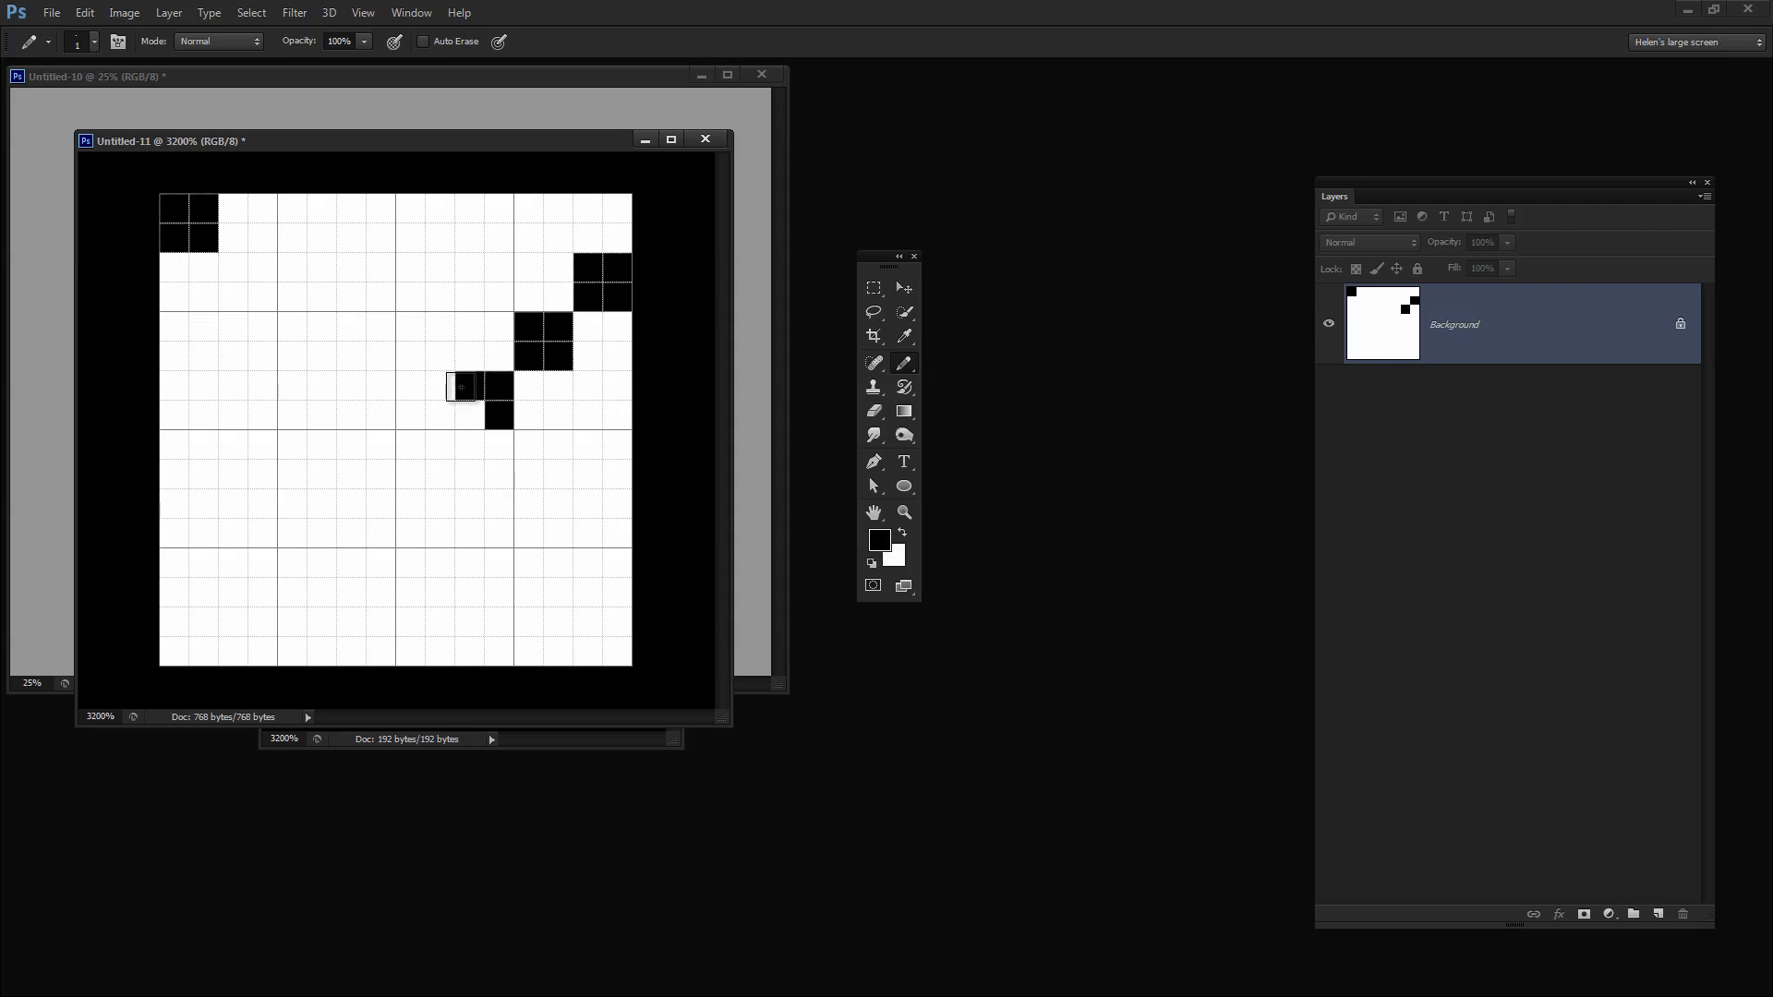
click(467, 414)
click(441, 472)
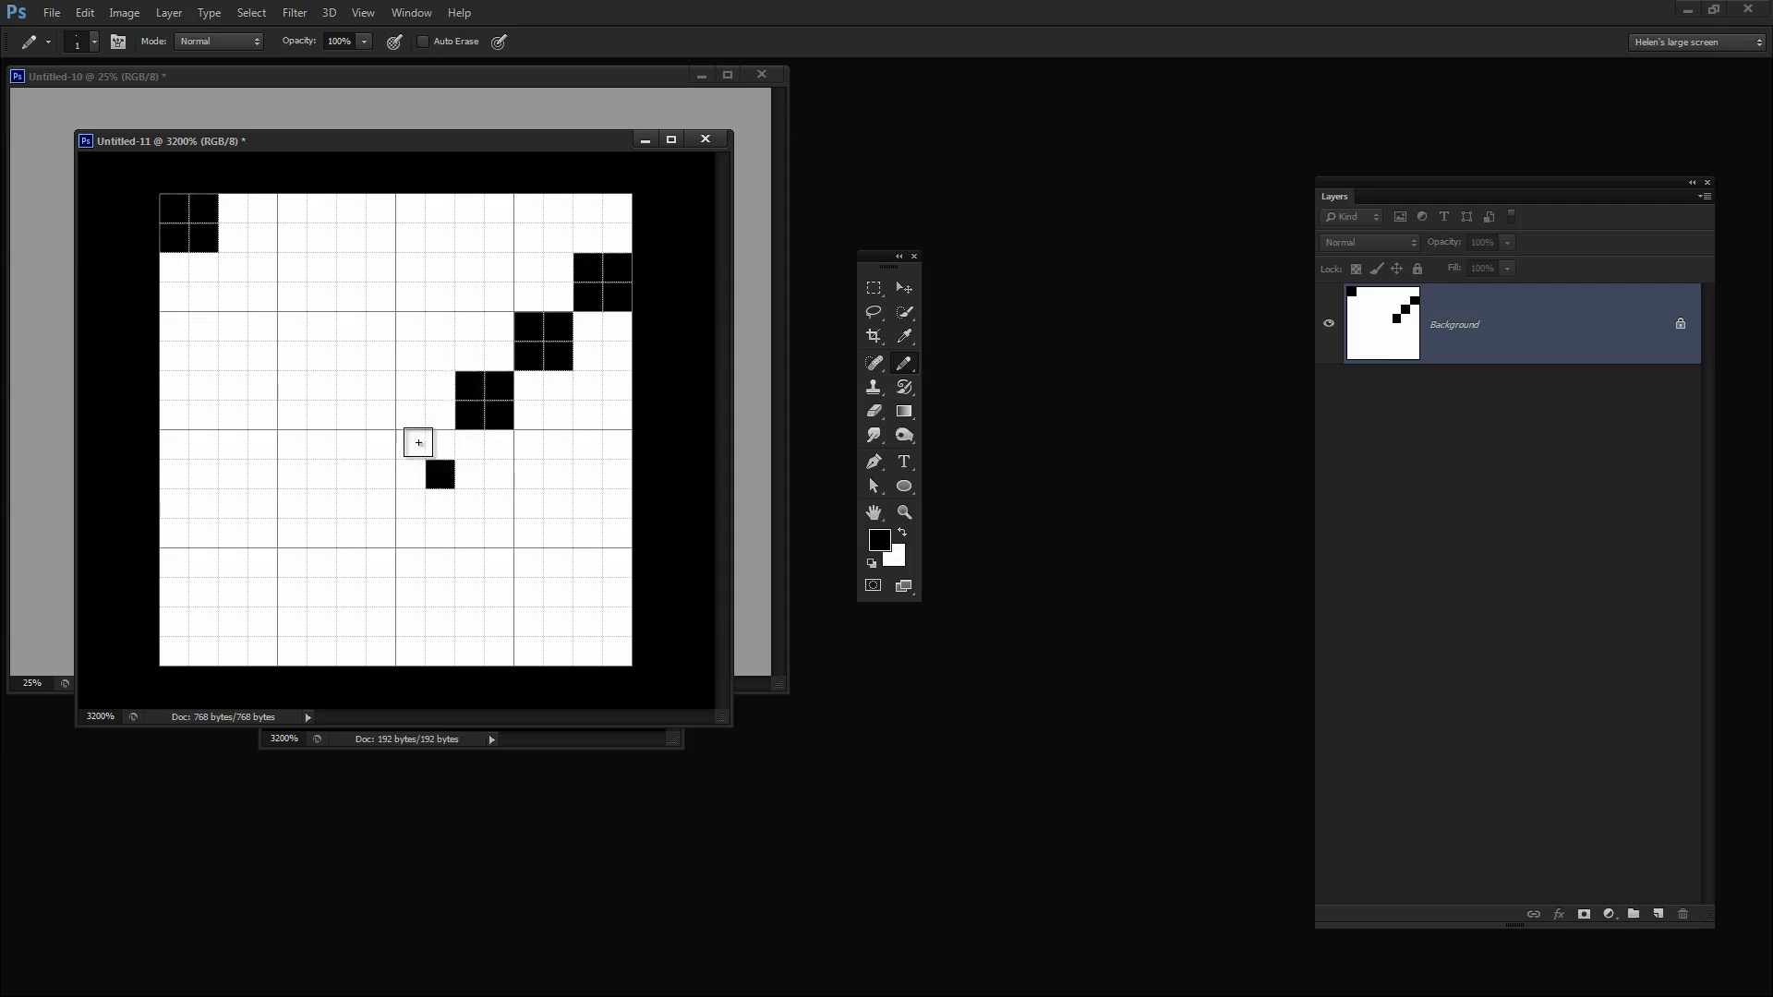
click(440, 445)
click(411, 446)
click(407, 472)
- Add a black 2 × 2 pixel block in rows 11–12 of the diagonal and paint the stray pixel beside it white
click(411, 533)
click(352, 505)
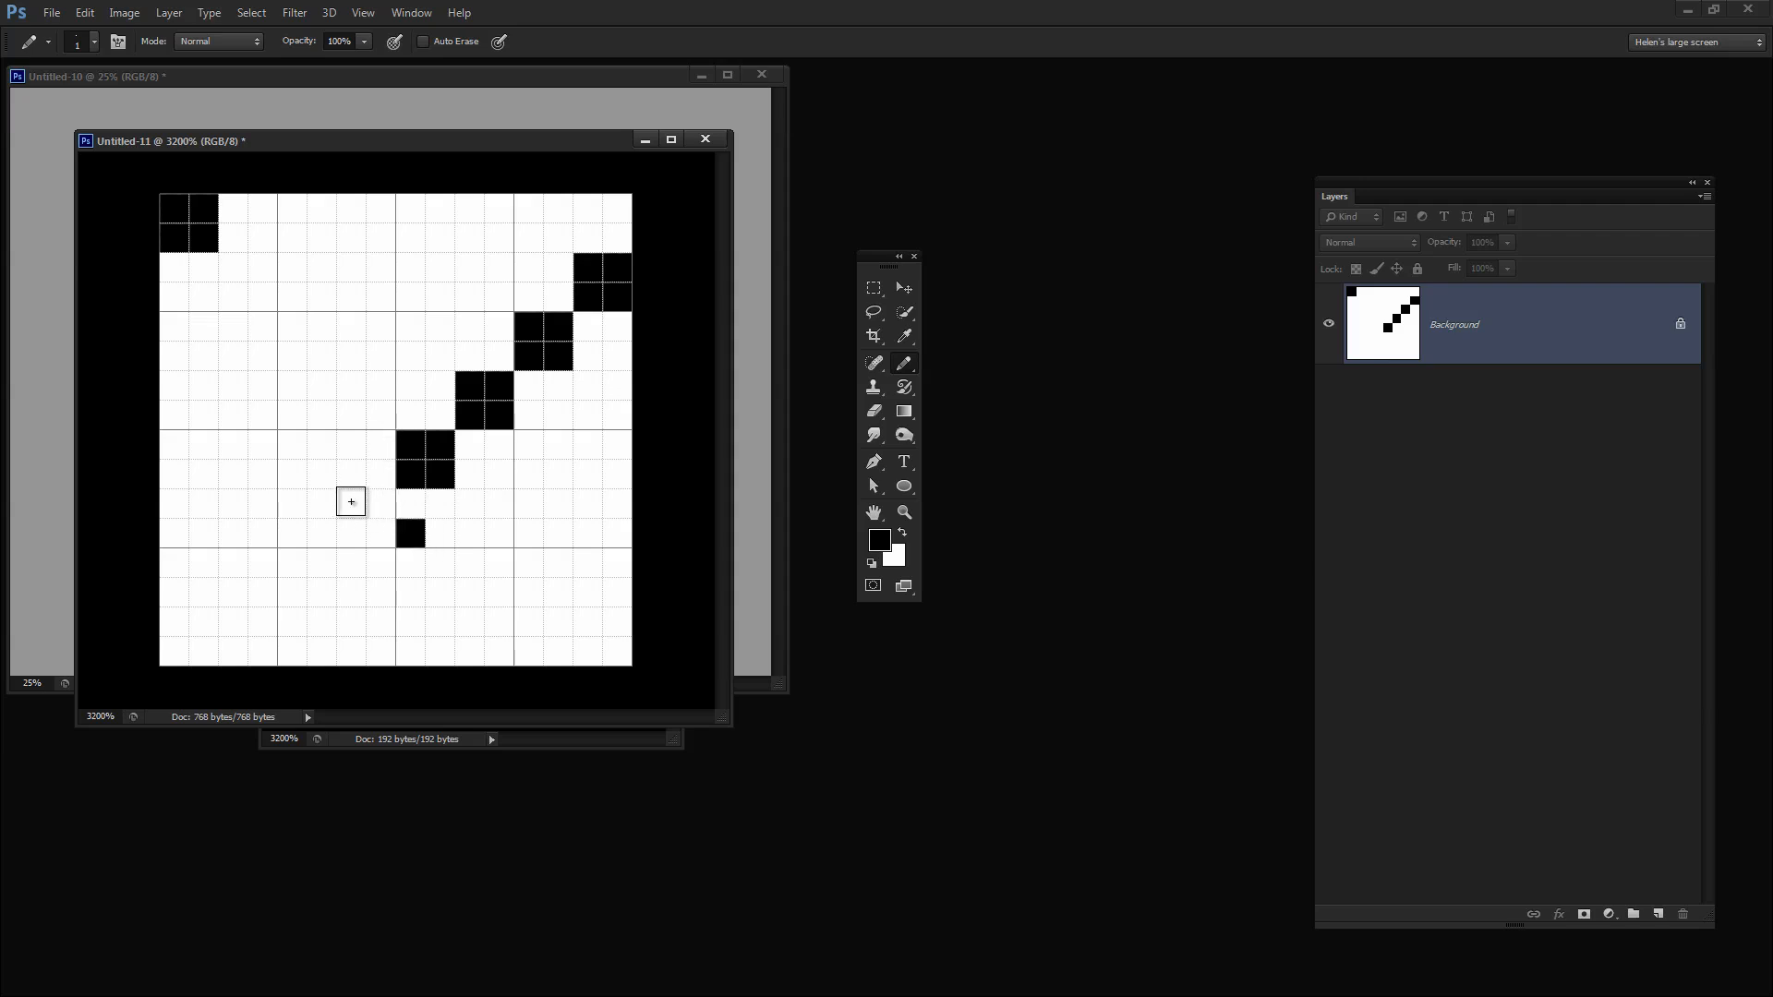
click(382, 504)
click(381, 533)
click(352, 534)
key(x)
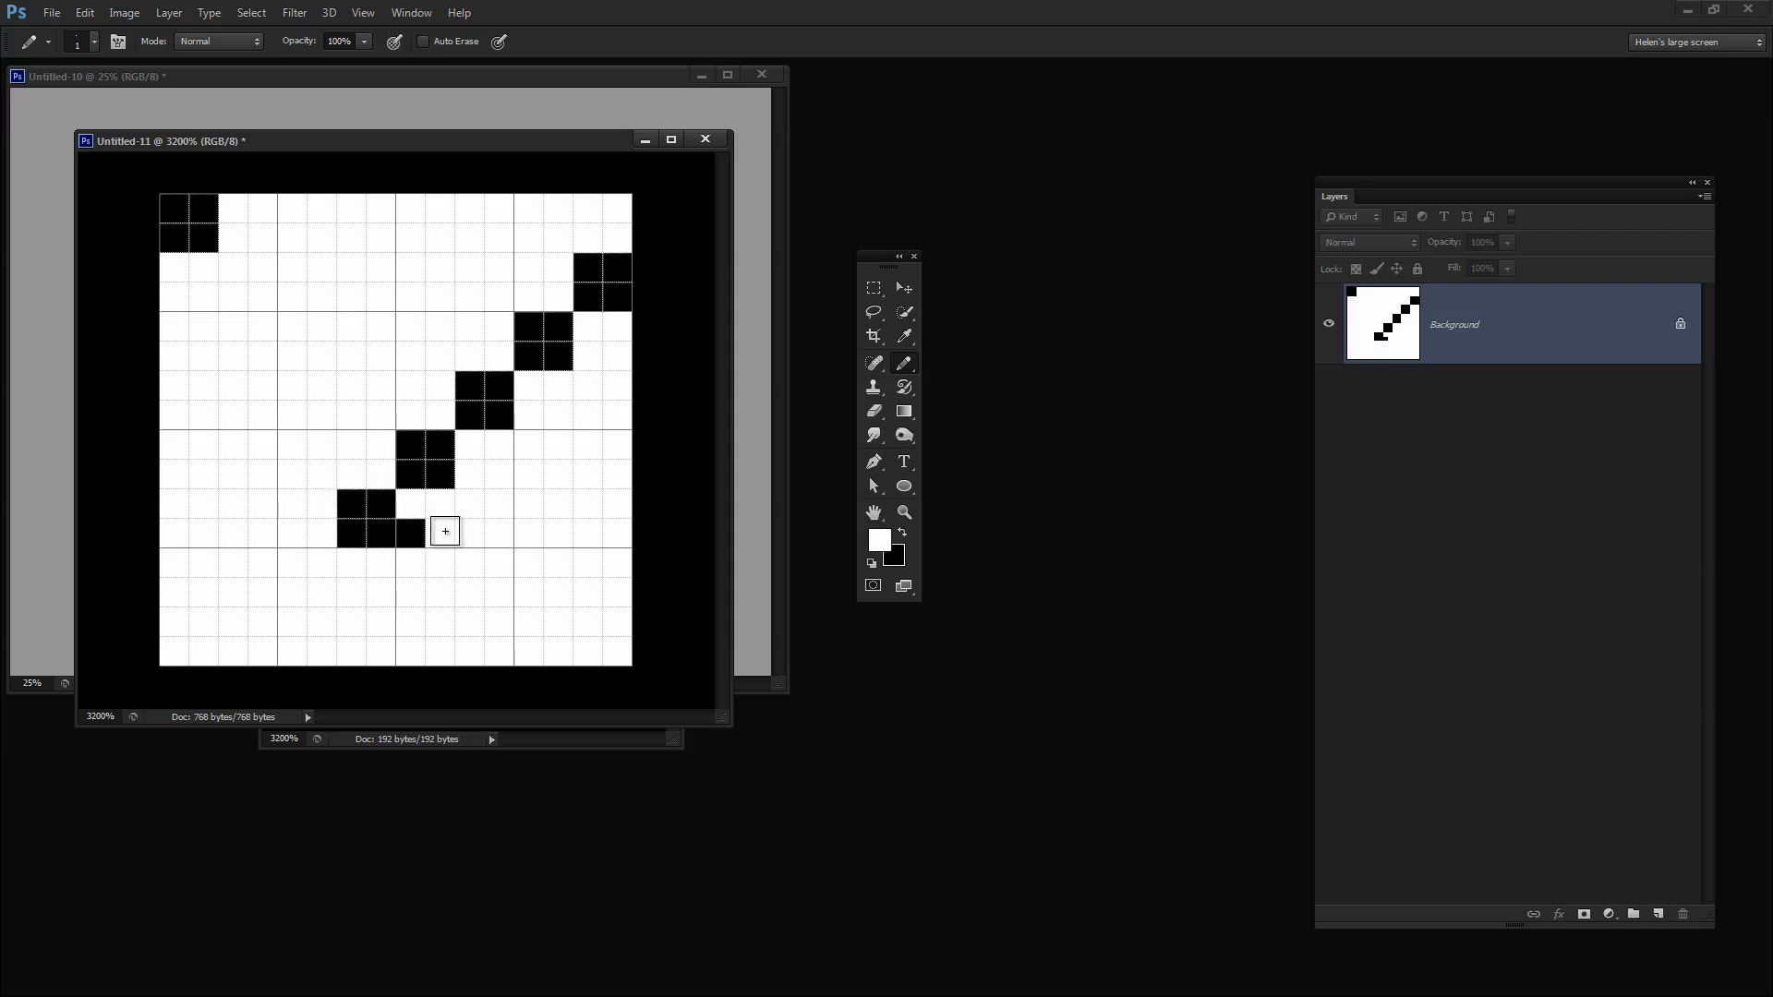
click(400, 526)
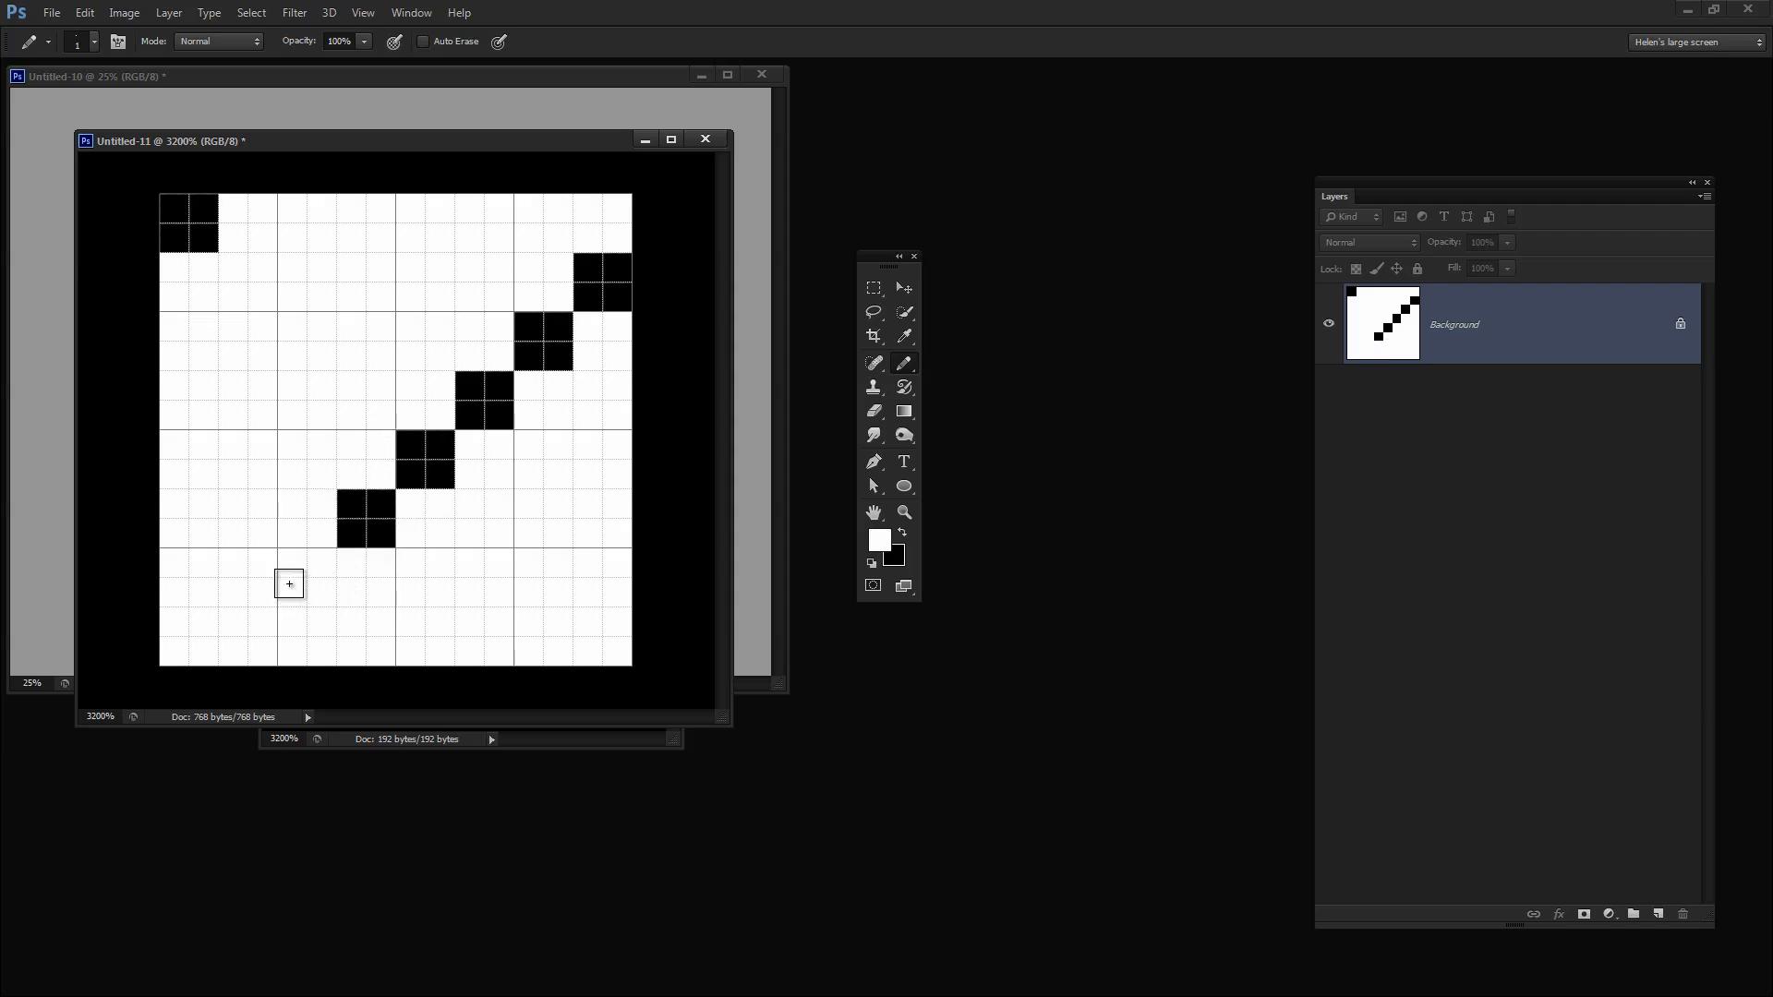
key(x)
- Finish the diagonal with two black 2 × 2 pixel blocks in rows 13–14 and 15–16, reaching the canvas's bottom edge
click(321, 562)
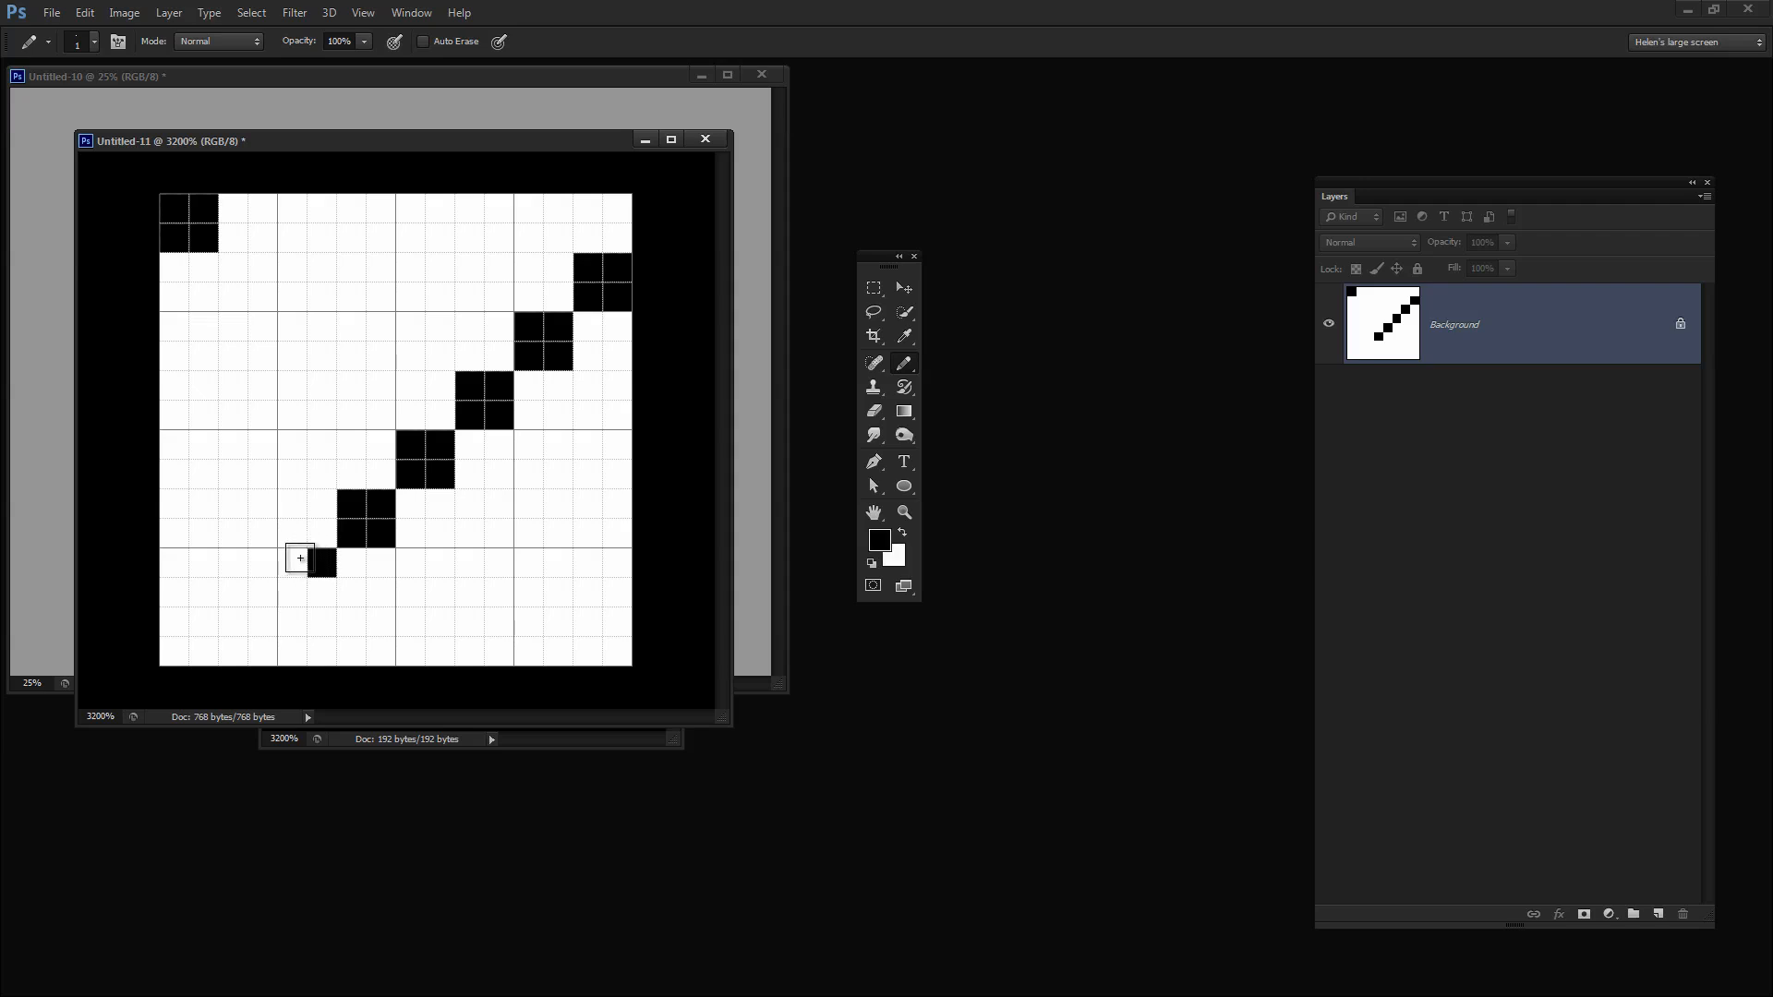
click(292, 564)
click(291, 592)
click(321, 592)
click(263, 621)
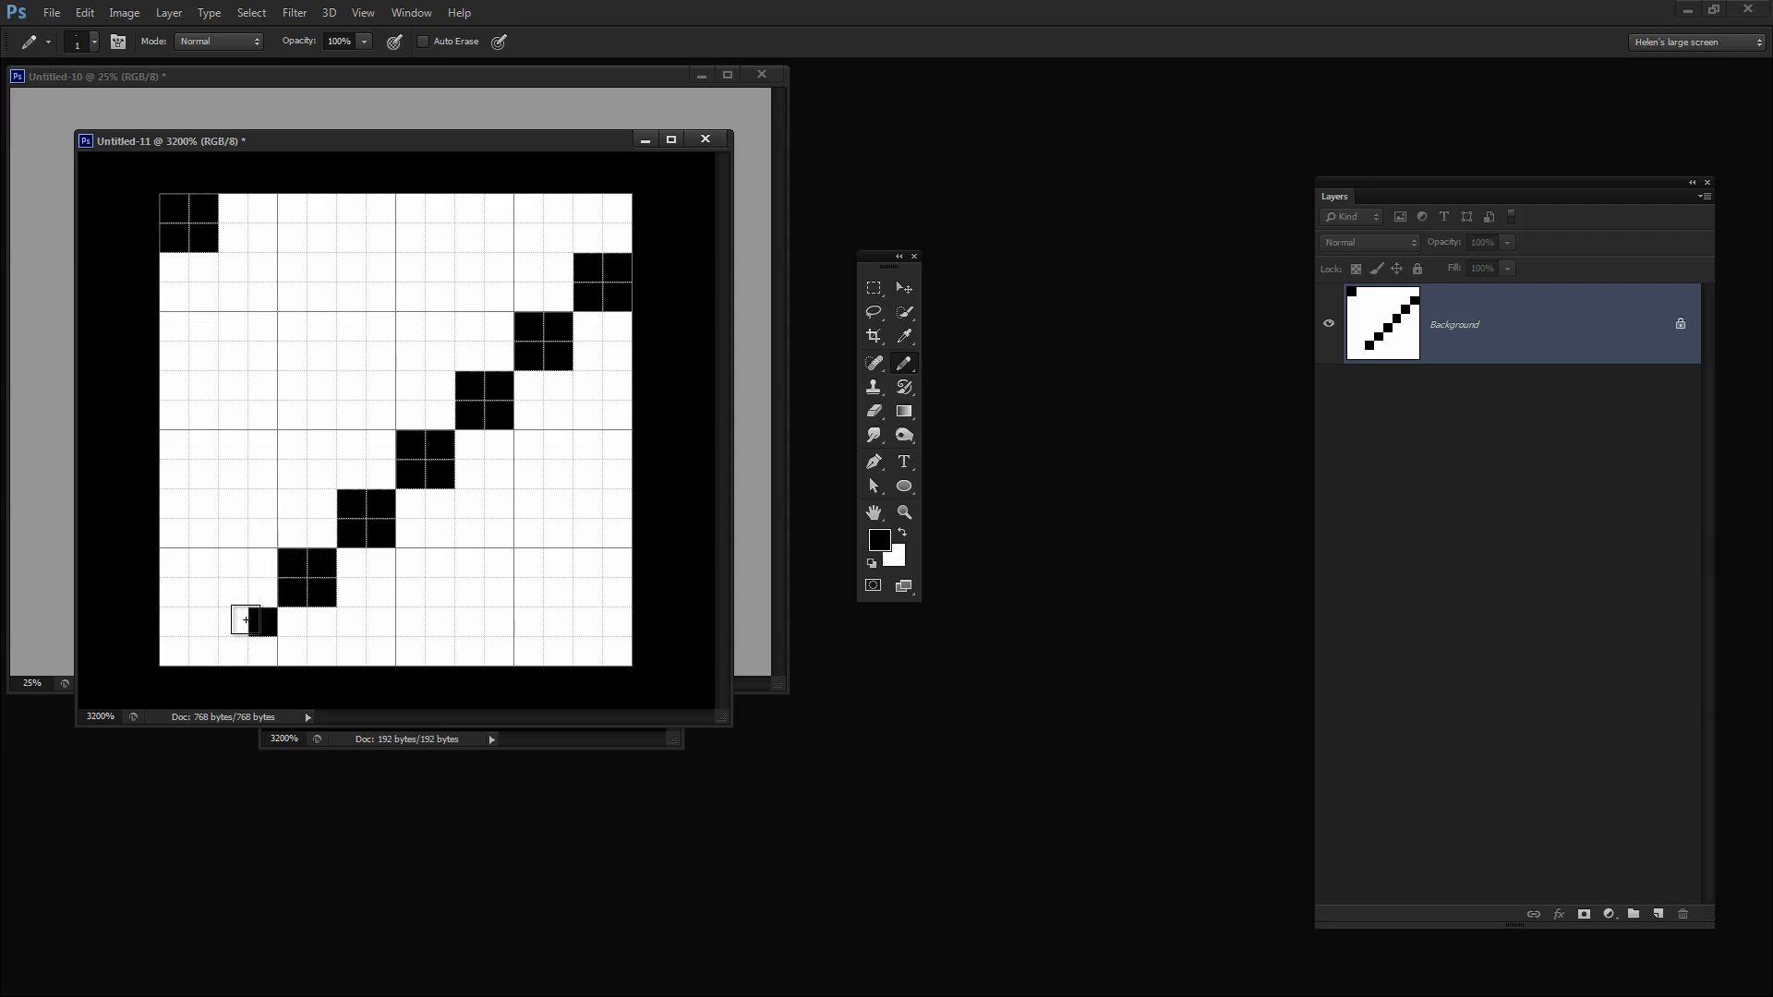
click(233, 621)
click(221, 646)
click(263, 651)
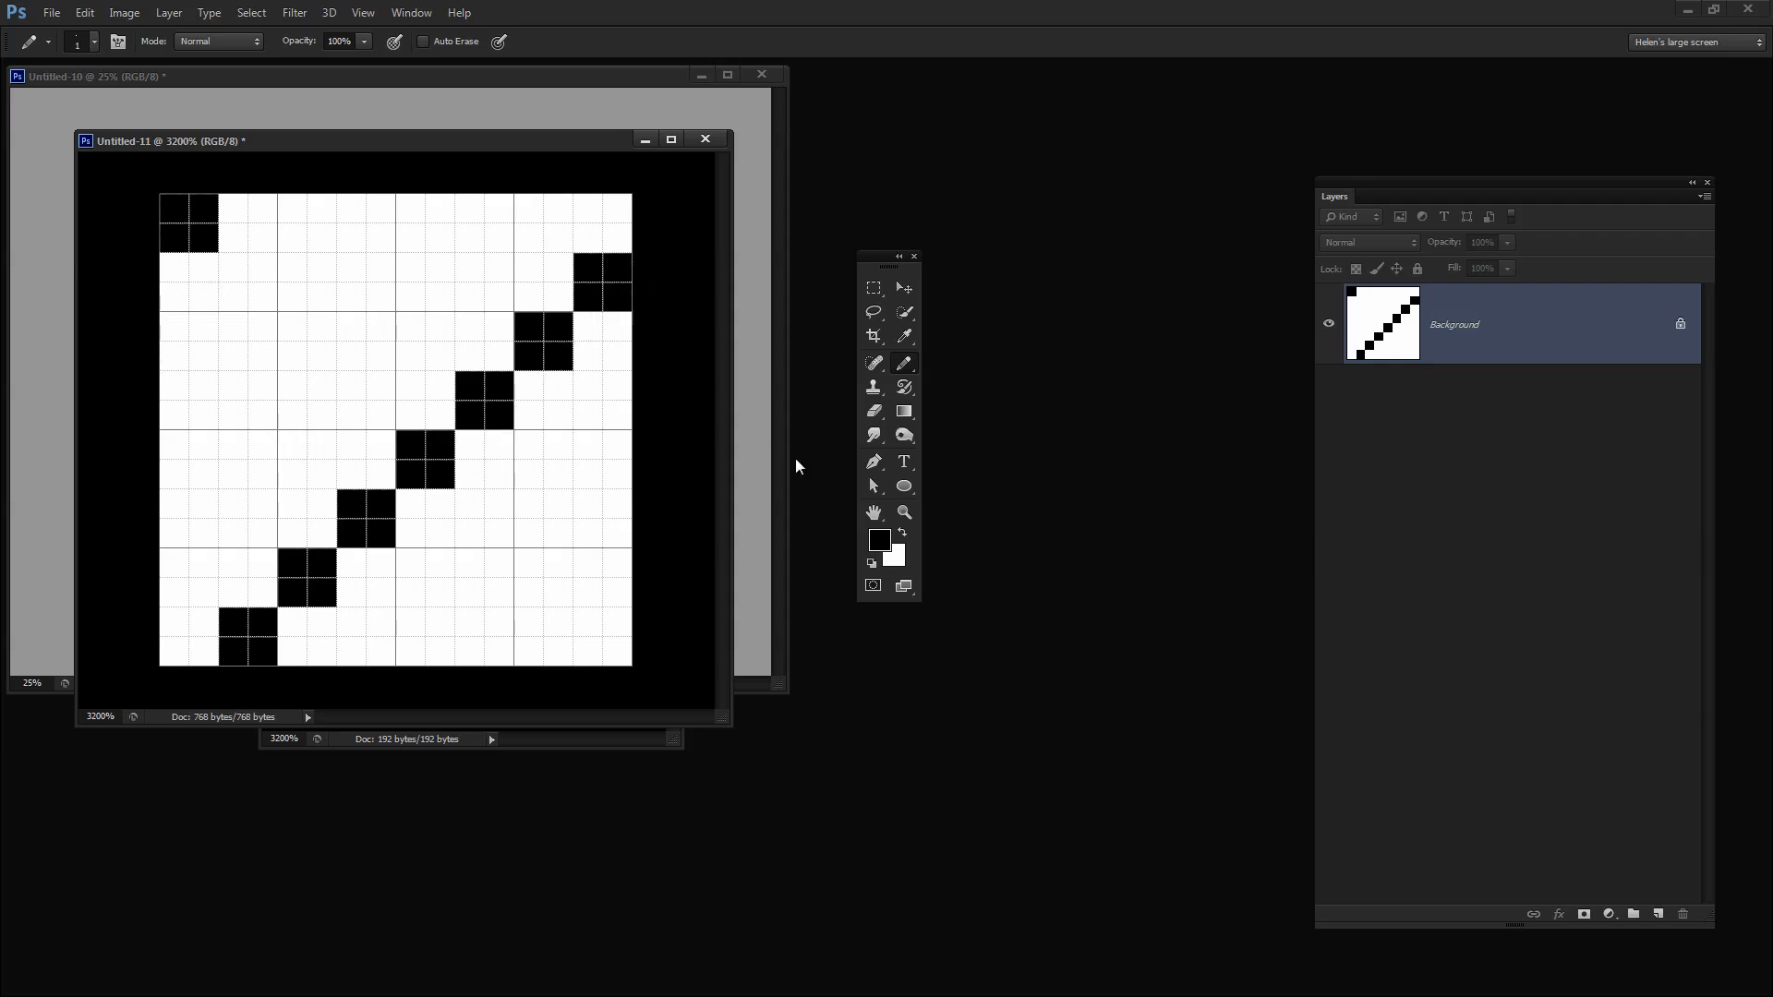
- Extend the upper-left corner block by one black pixel along the top row and one down the first column, whitening the extra pixel
click(262, 207)
click(234, 208)
key(x)
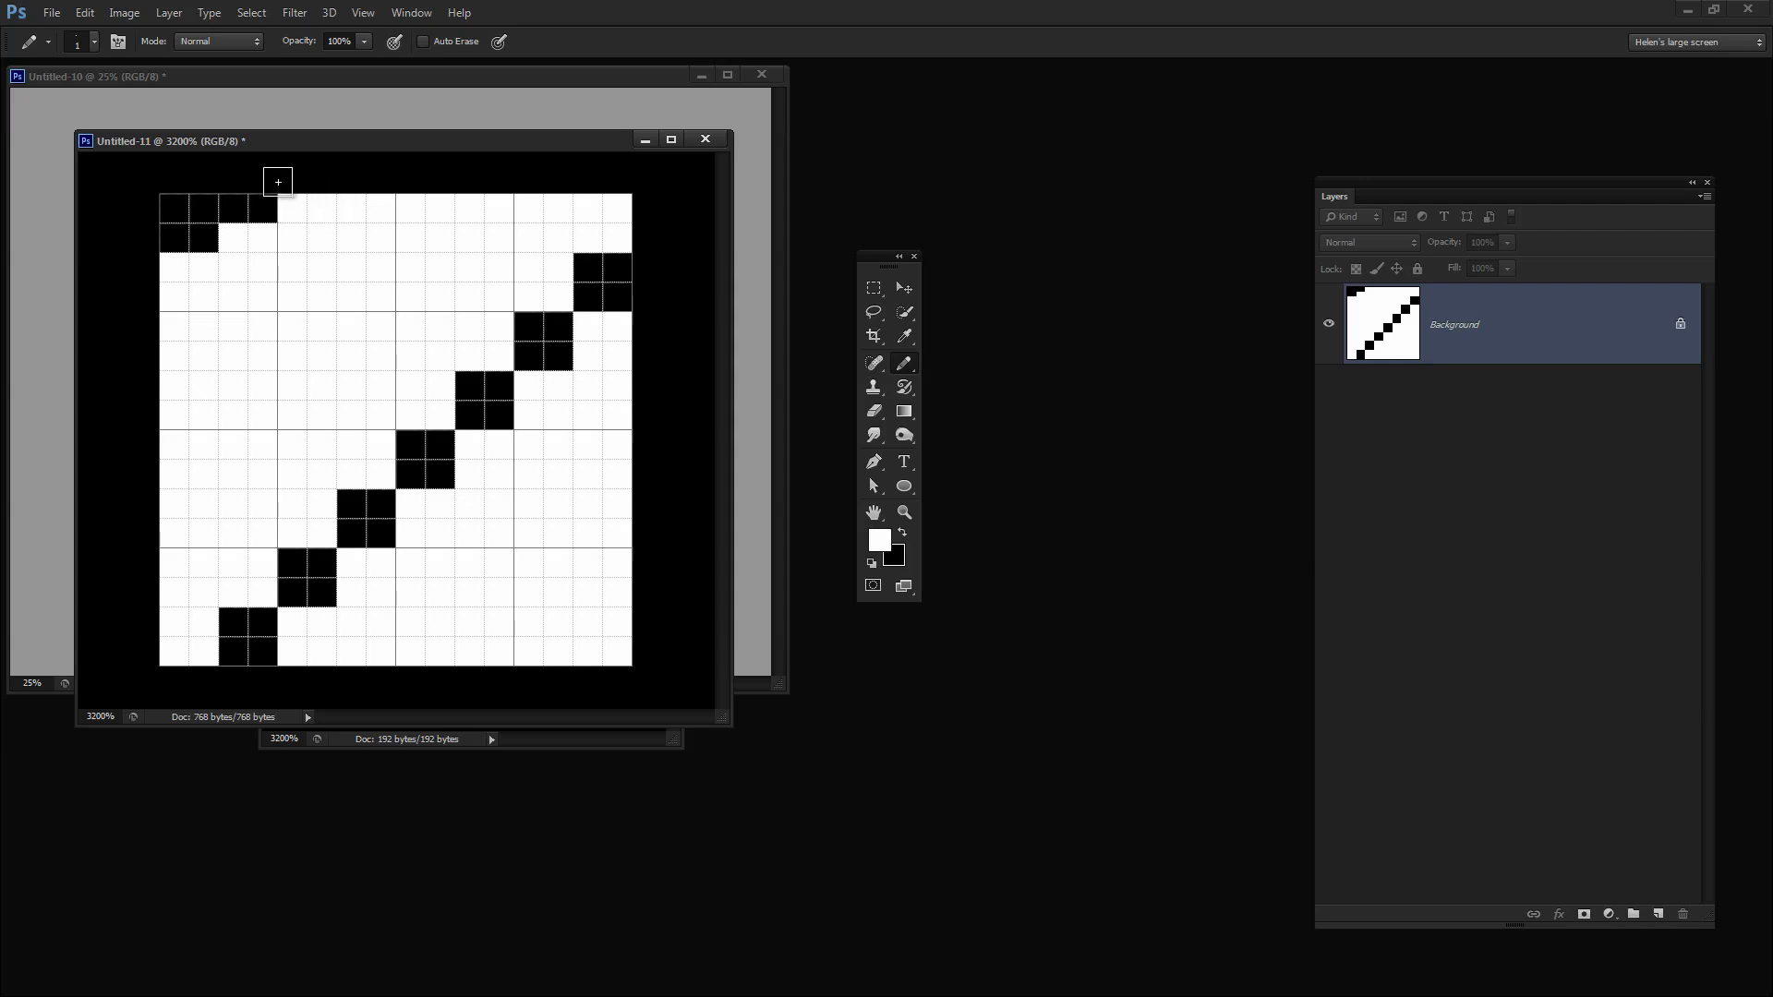
click(262, 208)
key(x)
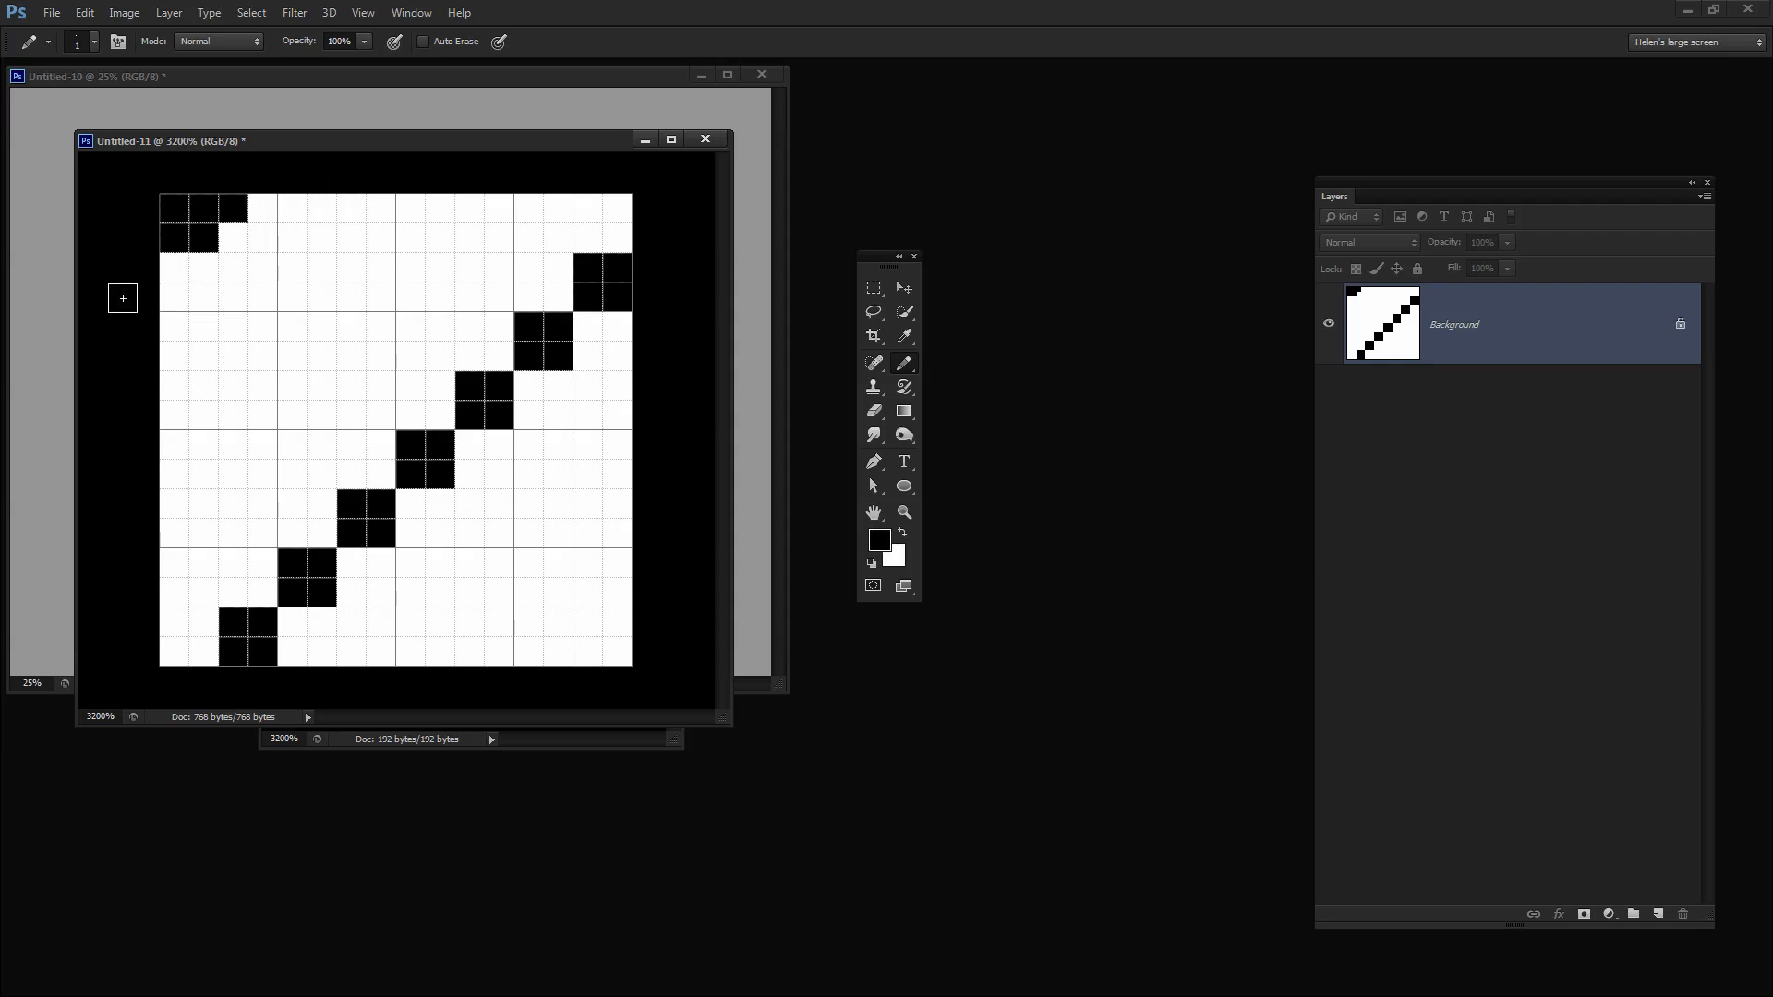
click(174, 267)
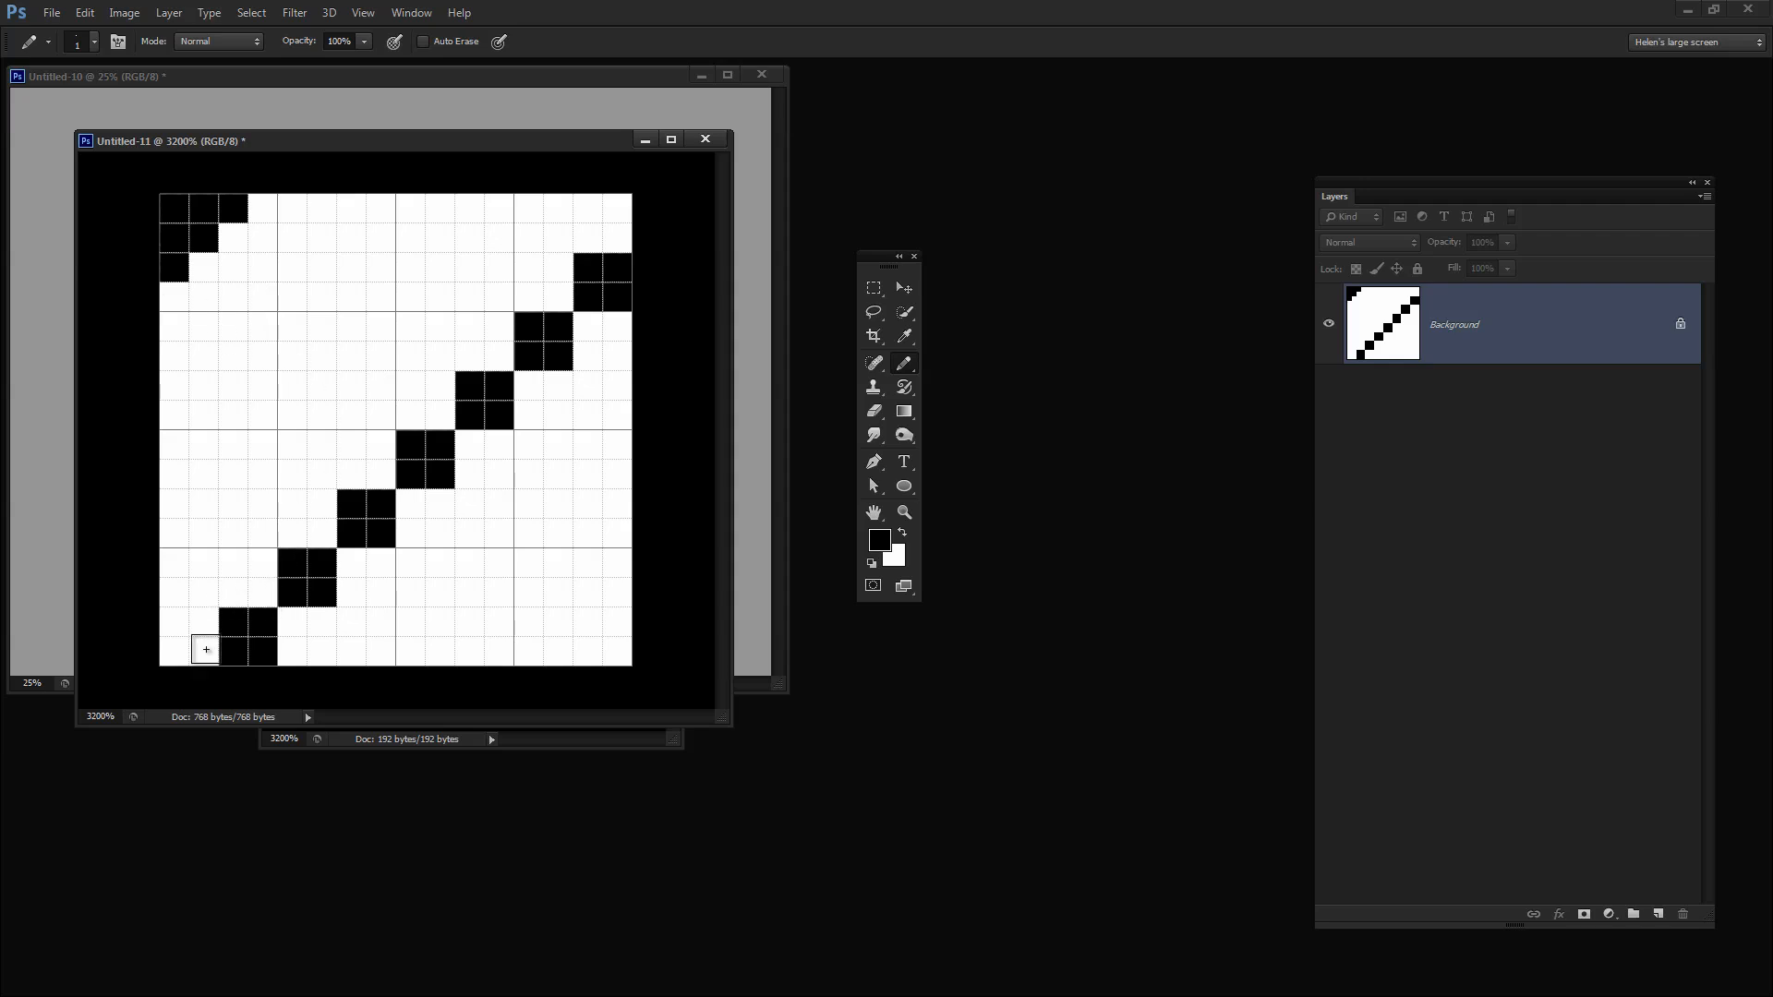
- Pencil a black pixel into each step along the upper-left side of the diagonal, from the bottom row up to the right edge
click(204, 650)
click(259, 591)
click(314, 532)
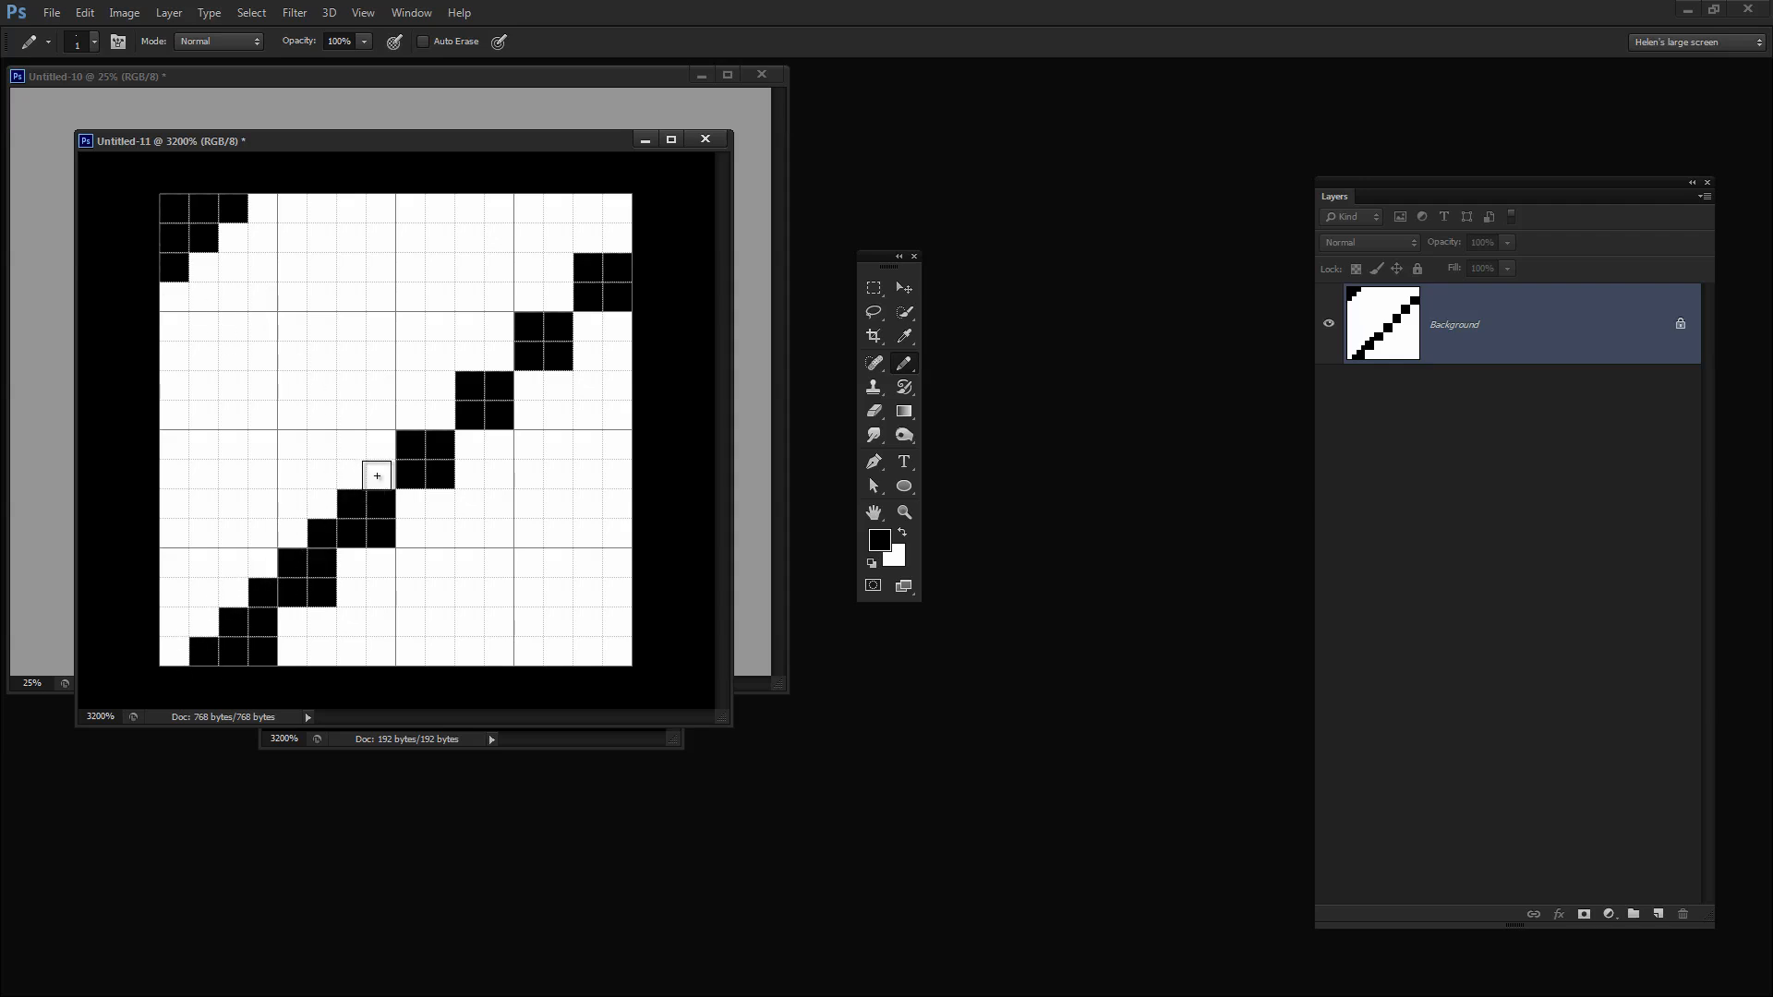
click(378, 469)
click(436, 411)
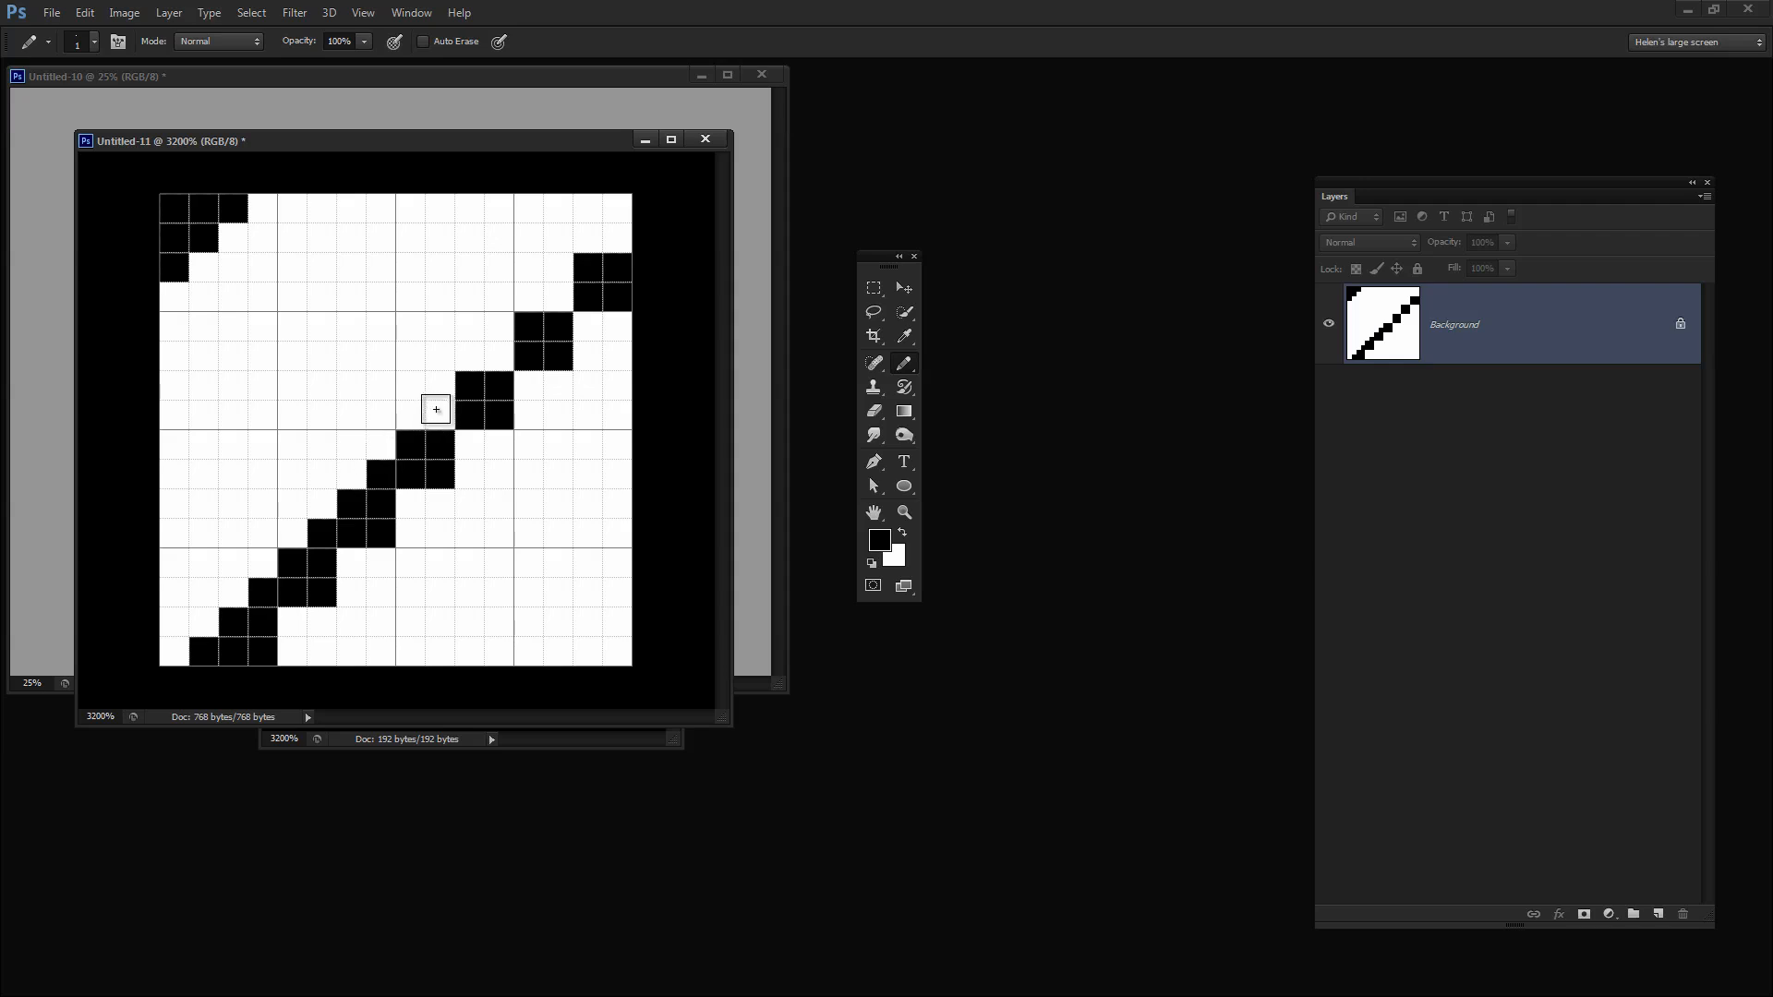
click(498, 356)
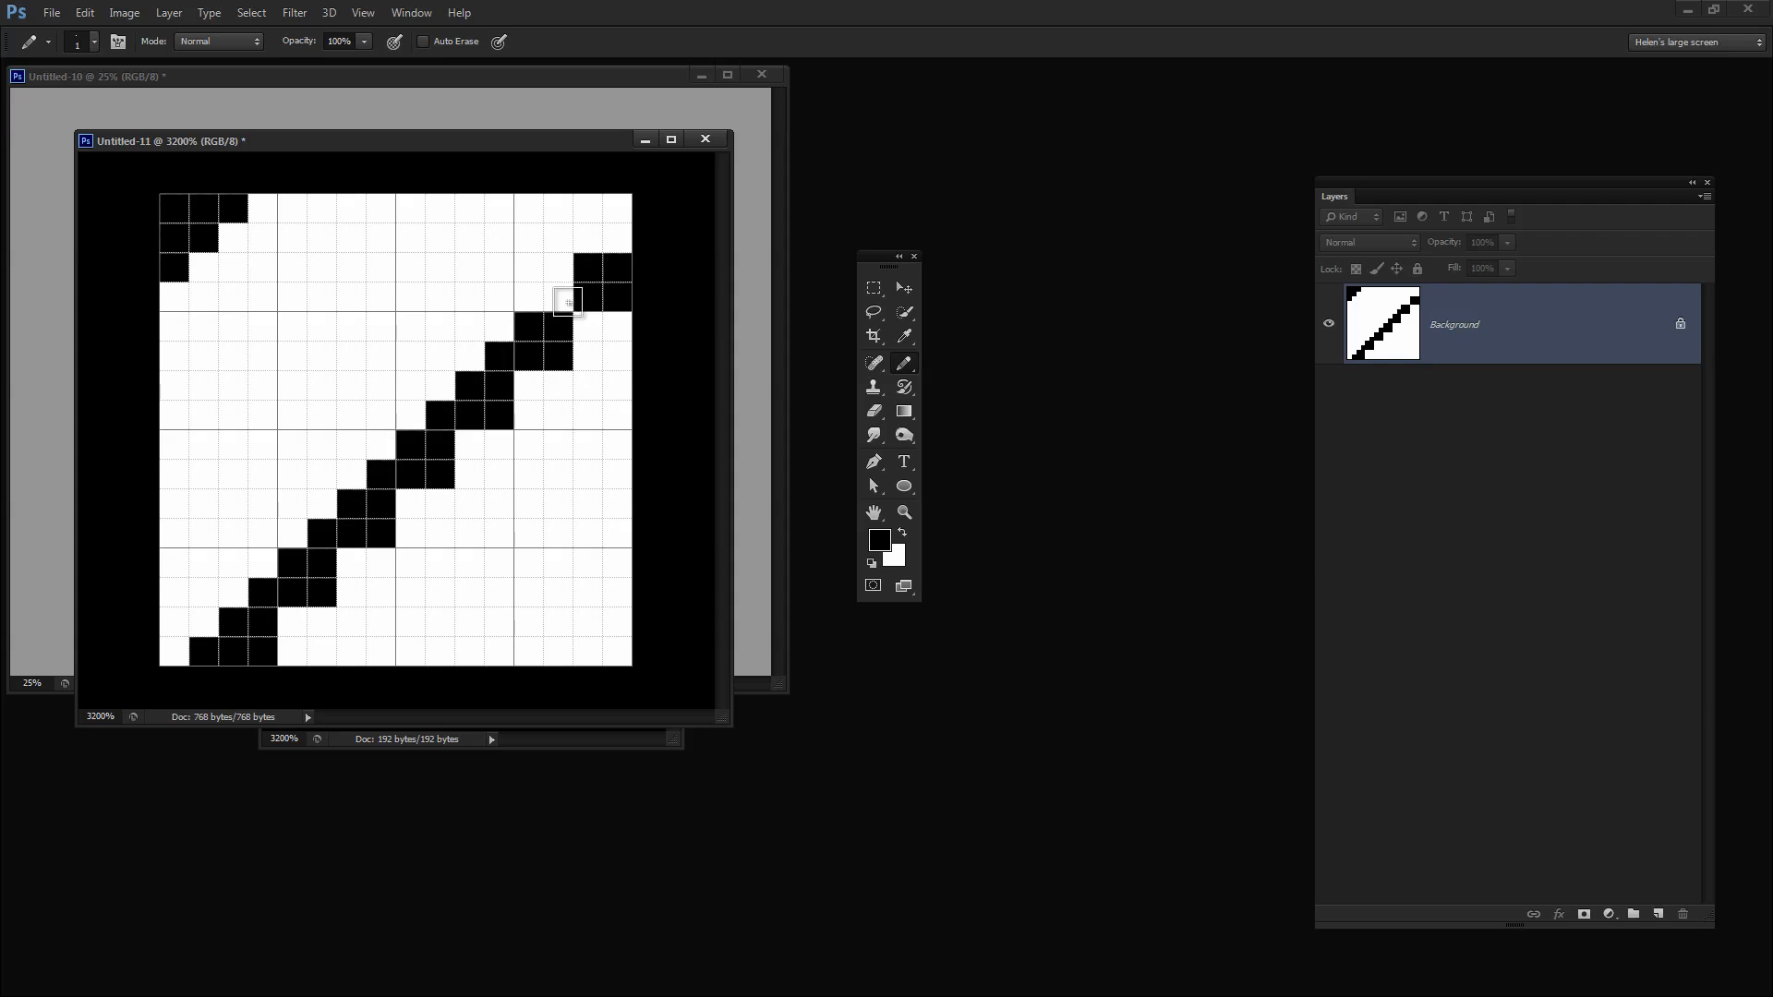
click(551, 289)
click(616, 238)
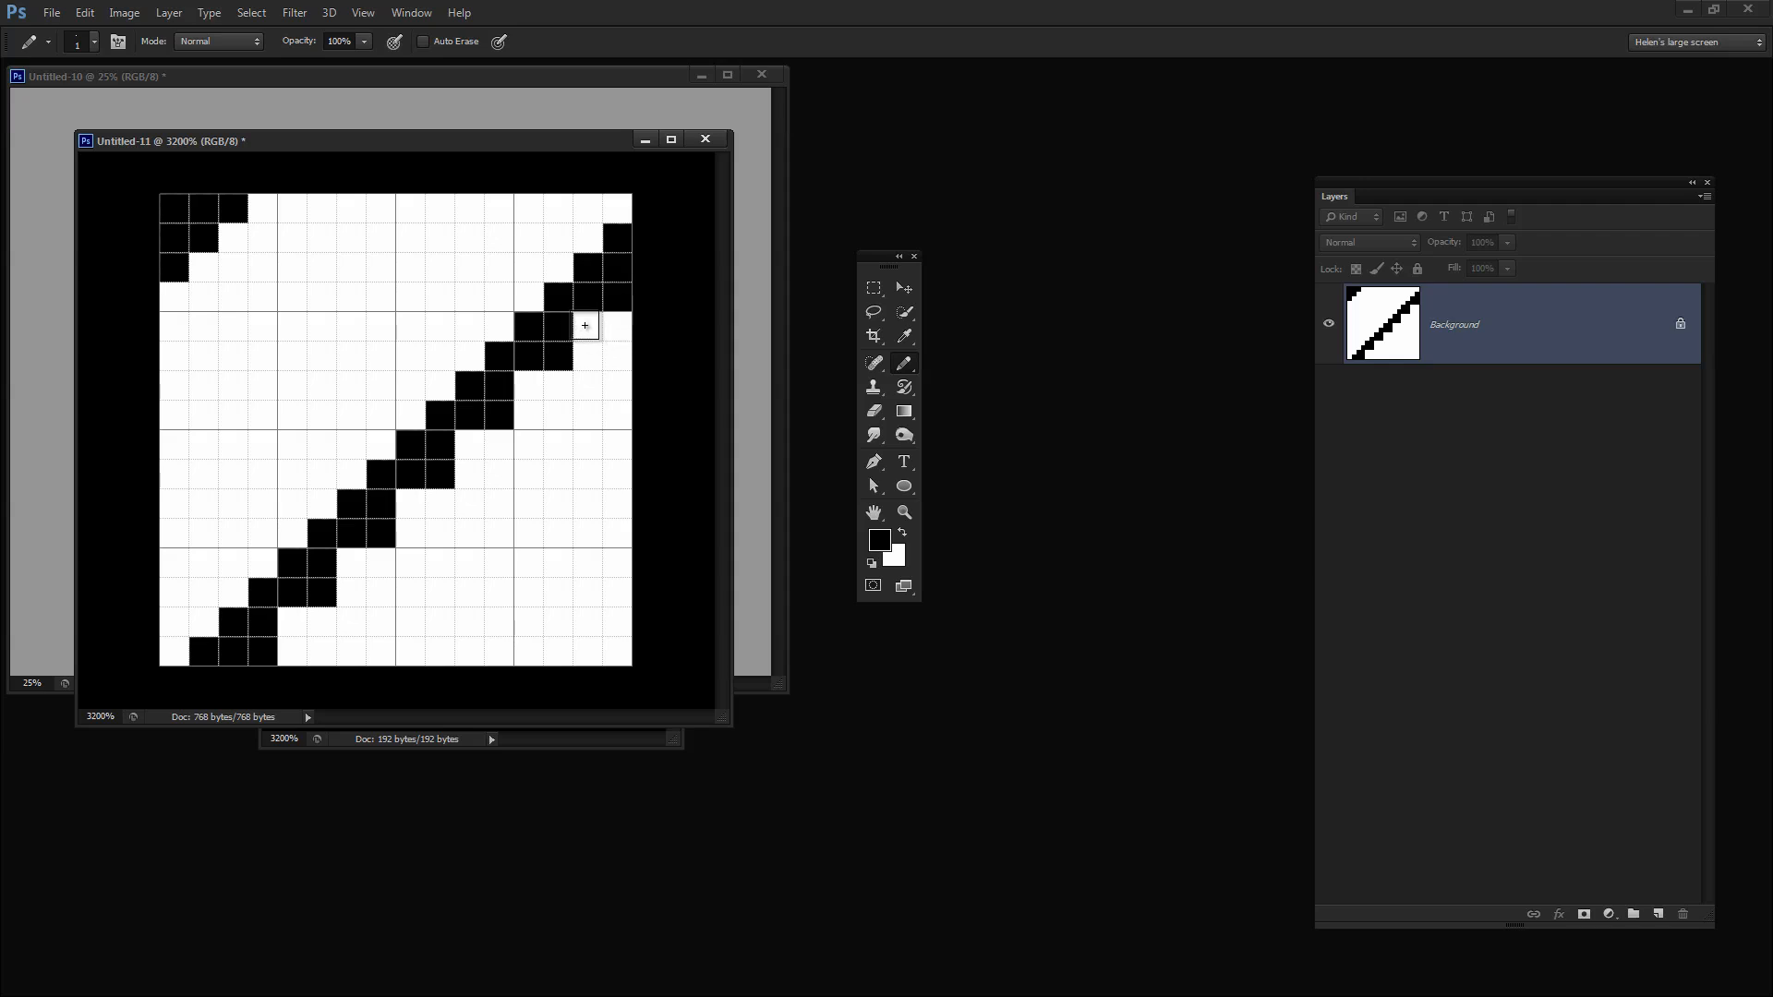
- Pencil a black pixel into each step along the lower-right side of the diagonal to even out the stripe
click(582, 324)
click(522, 384)
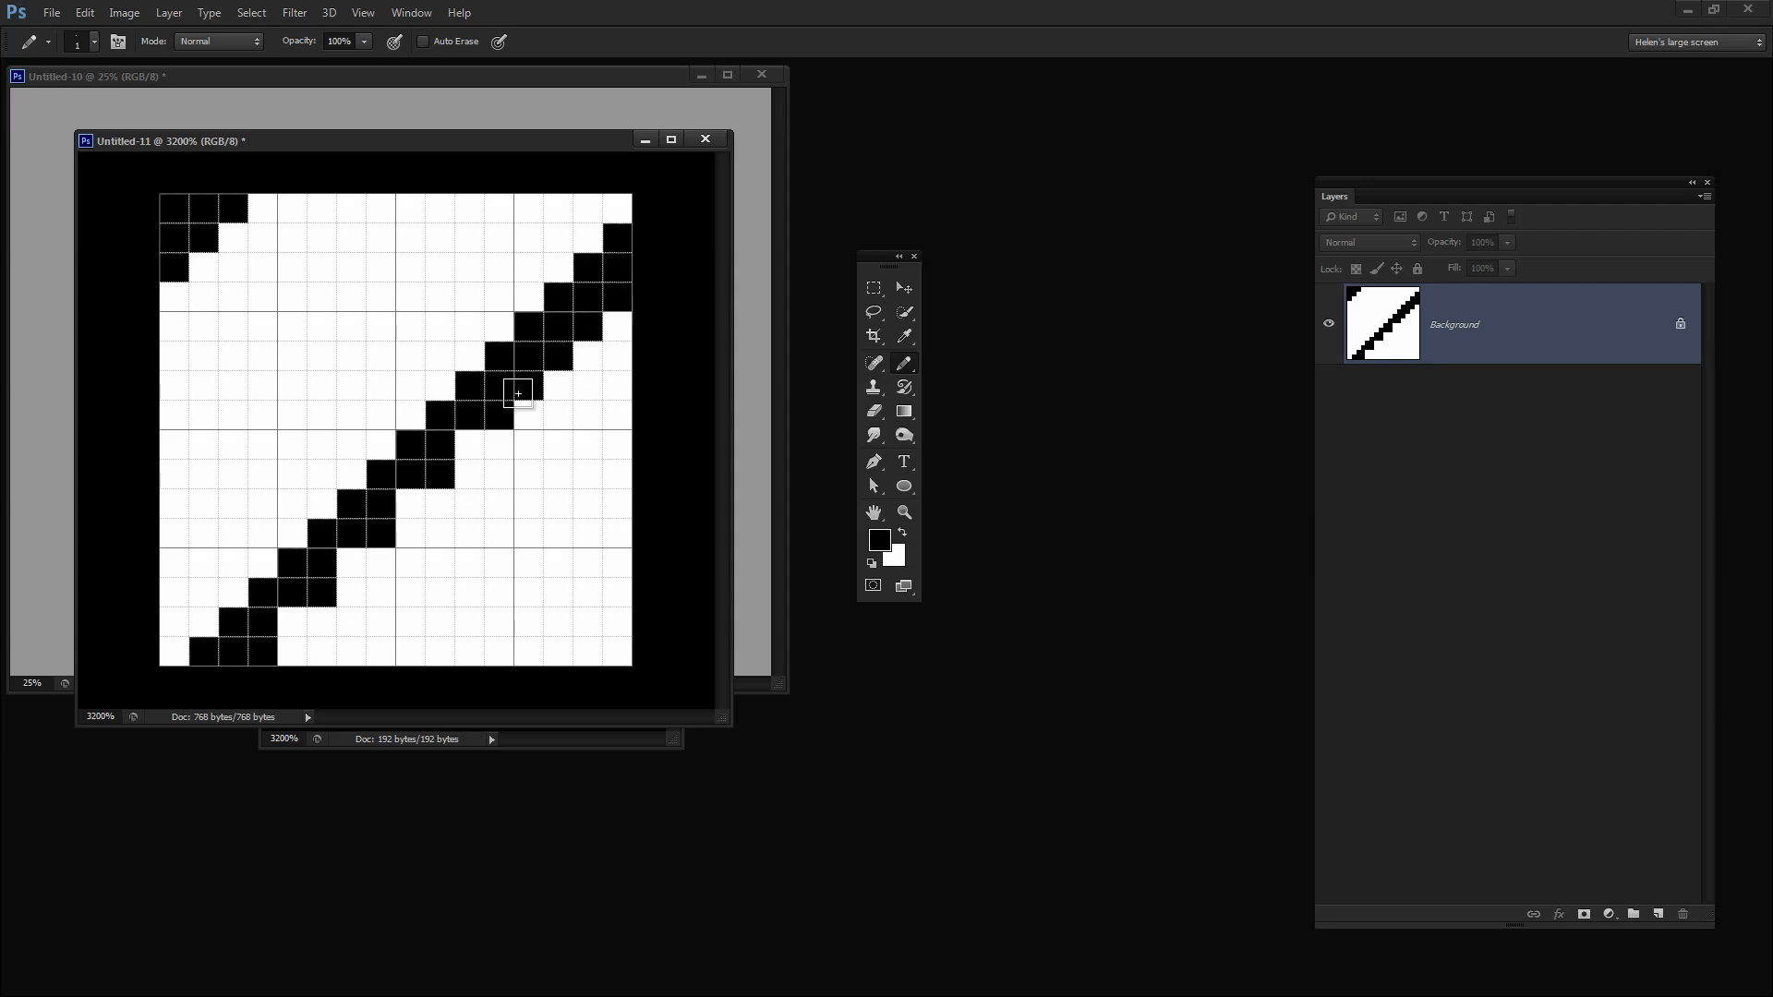
click(467, 442)
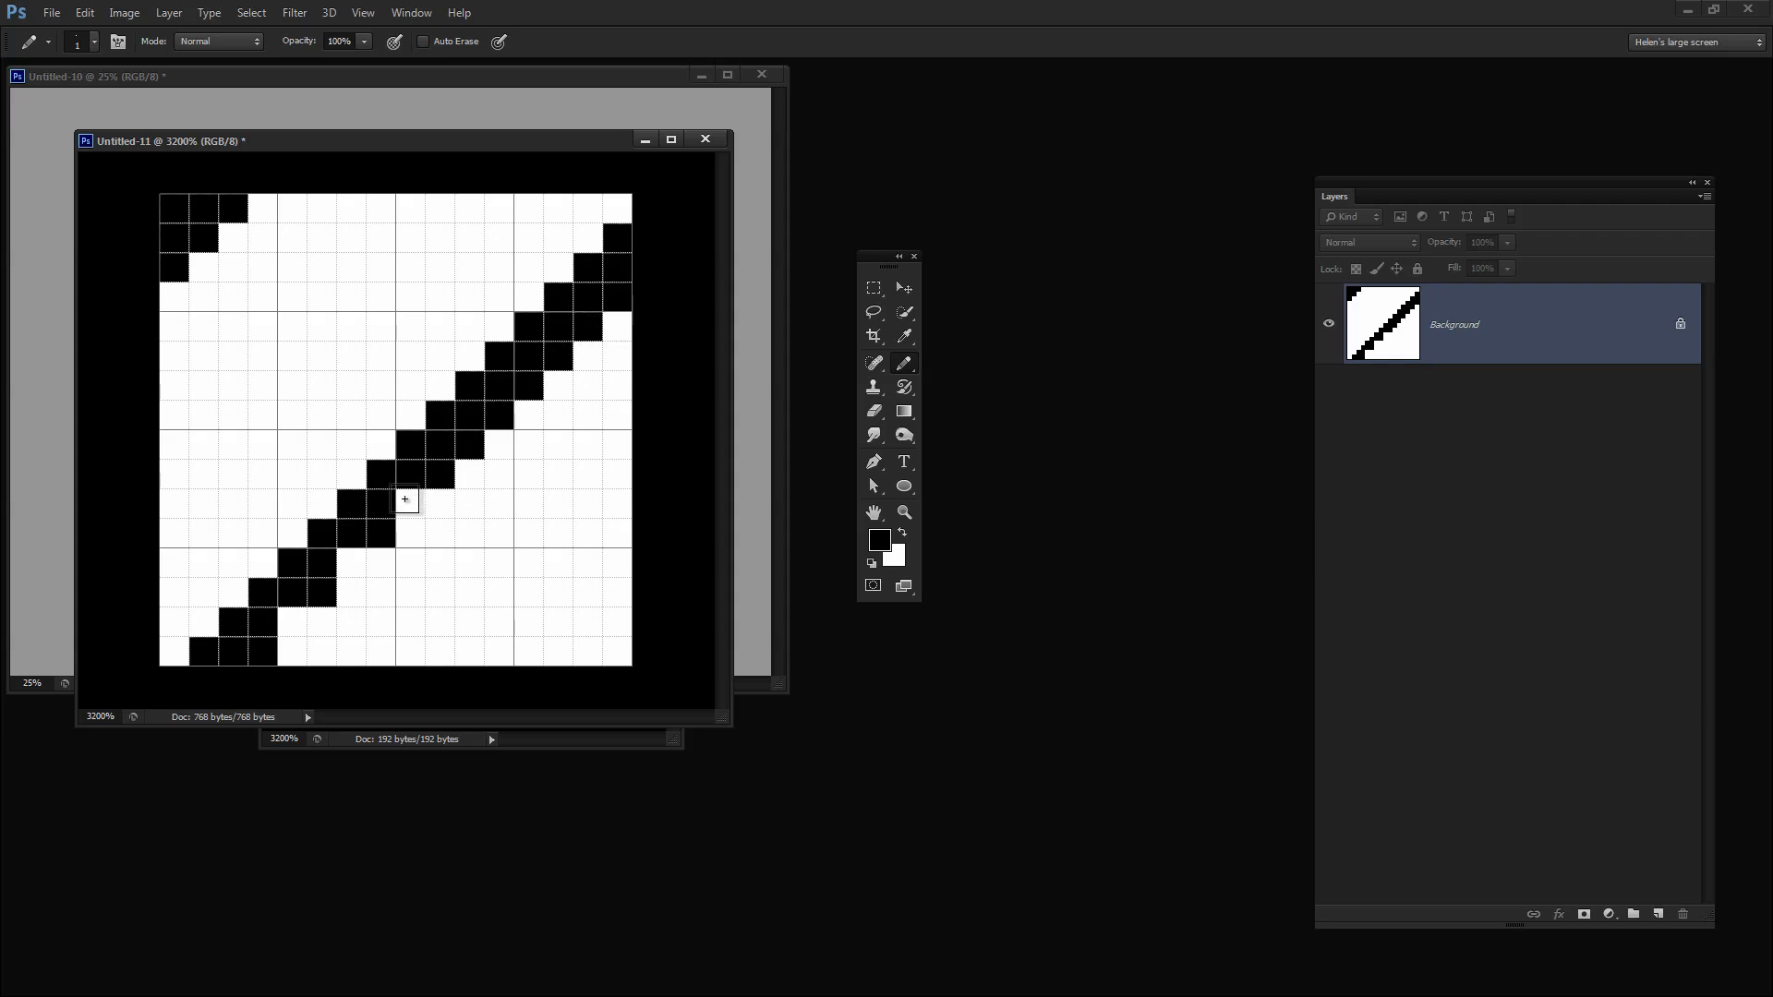
click(411, 504)
click(351, 562)
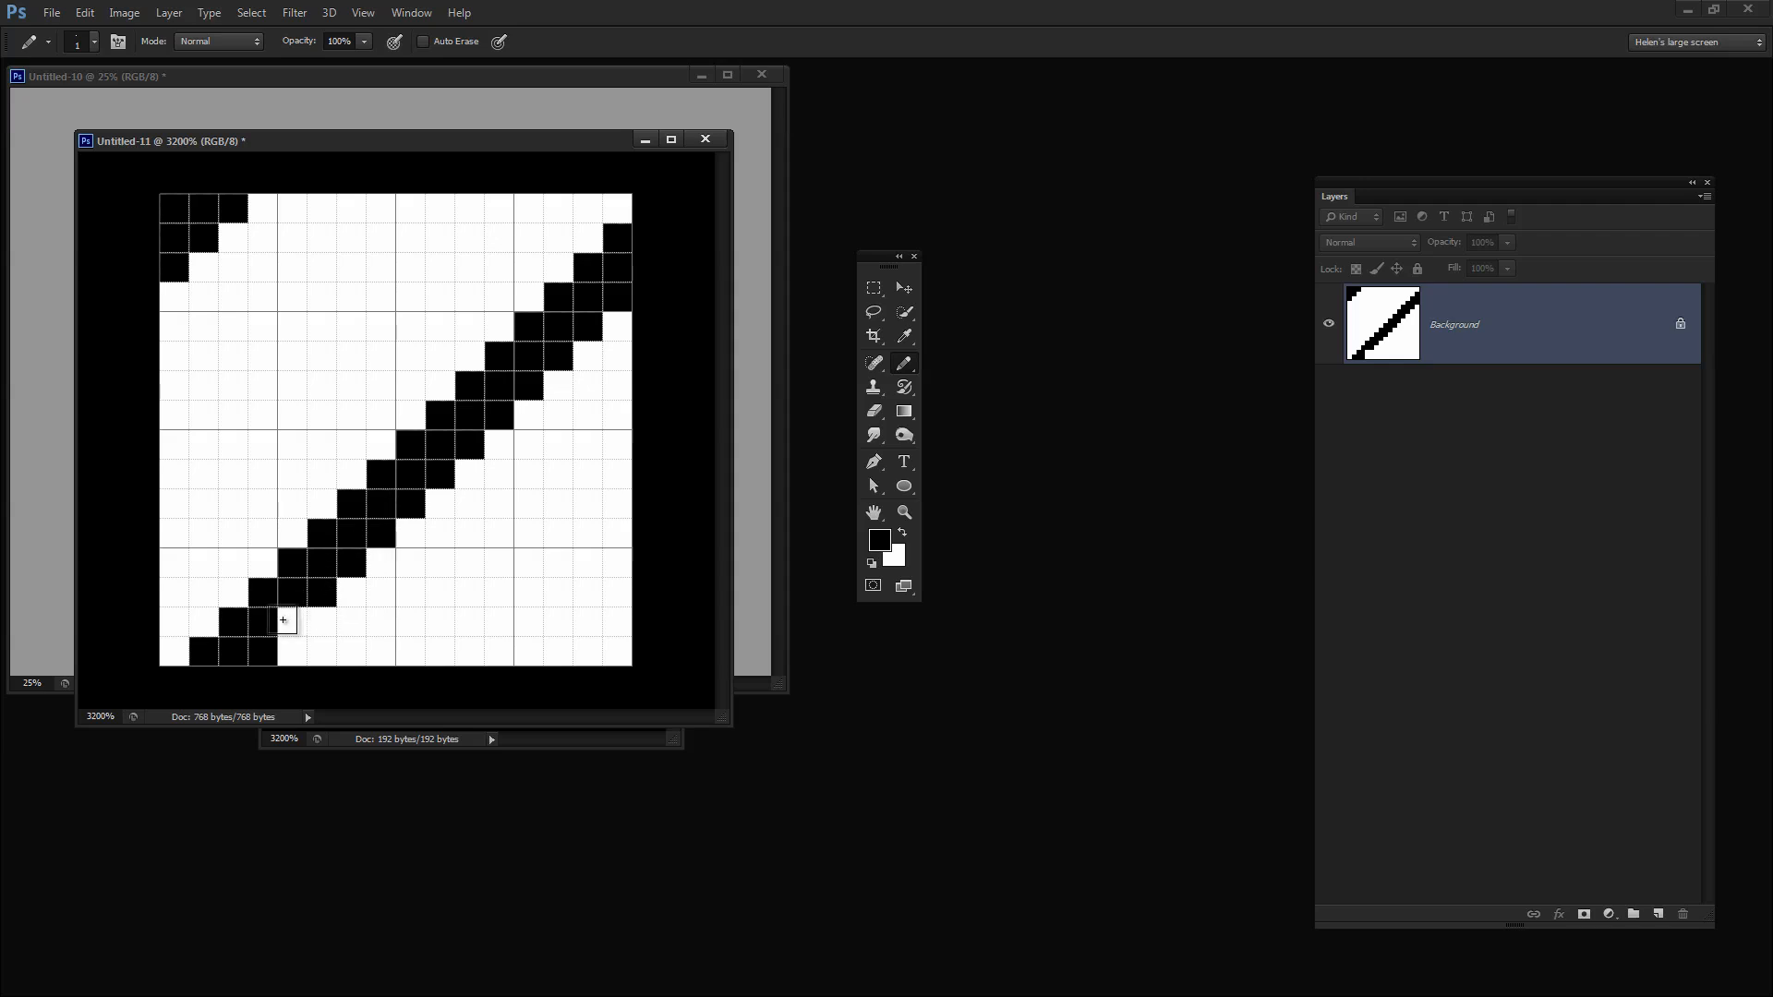
click(284, 617)
- Select the whole canvas and define it as a pattern named "stripes wide diagonal"
key(ctrl+a)
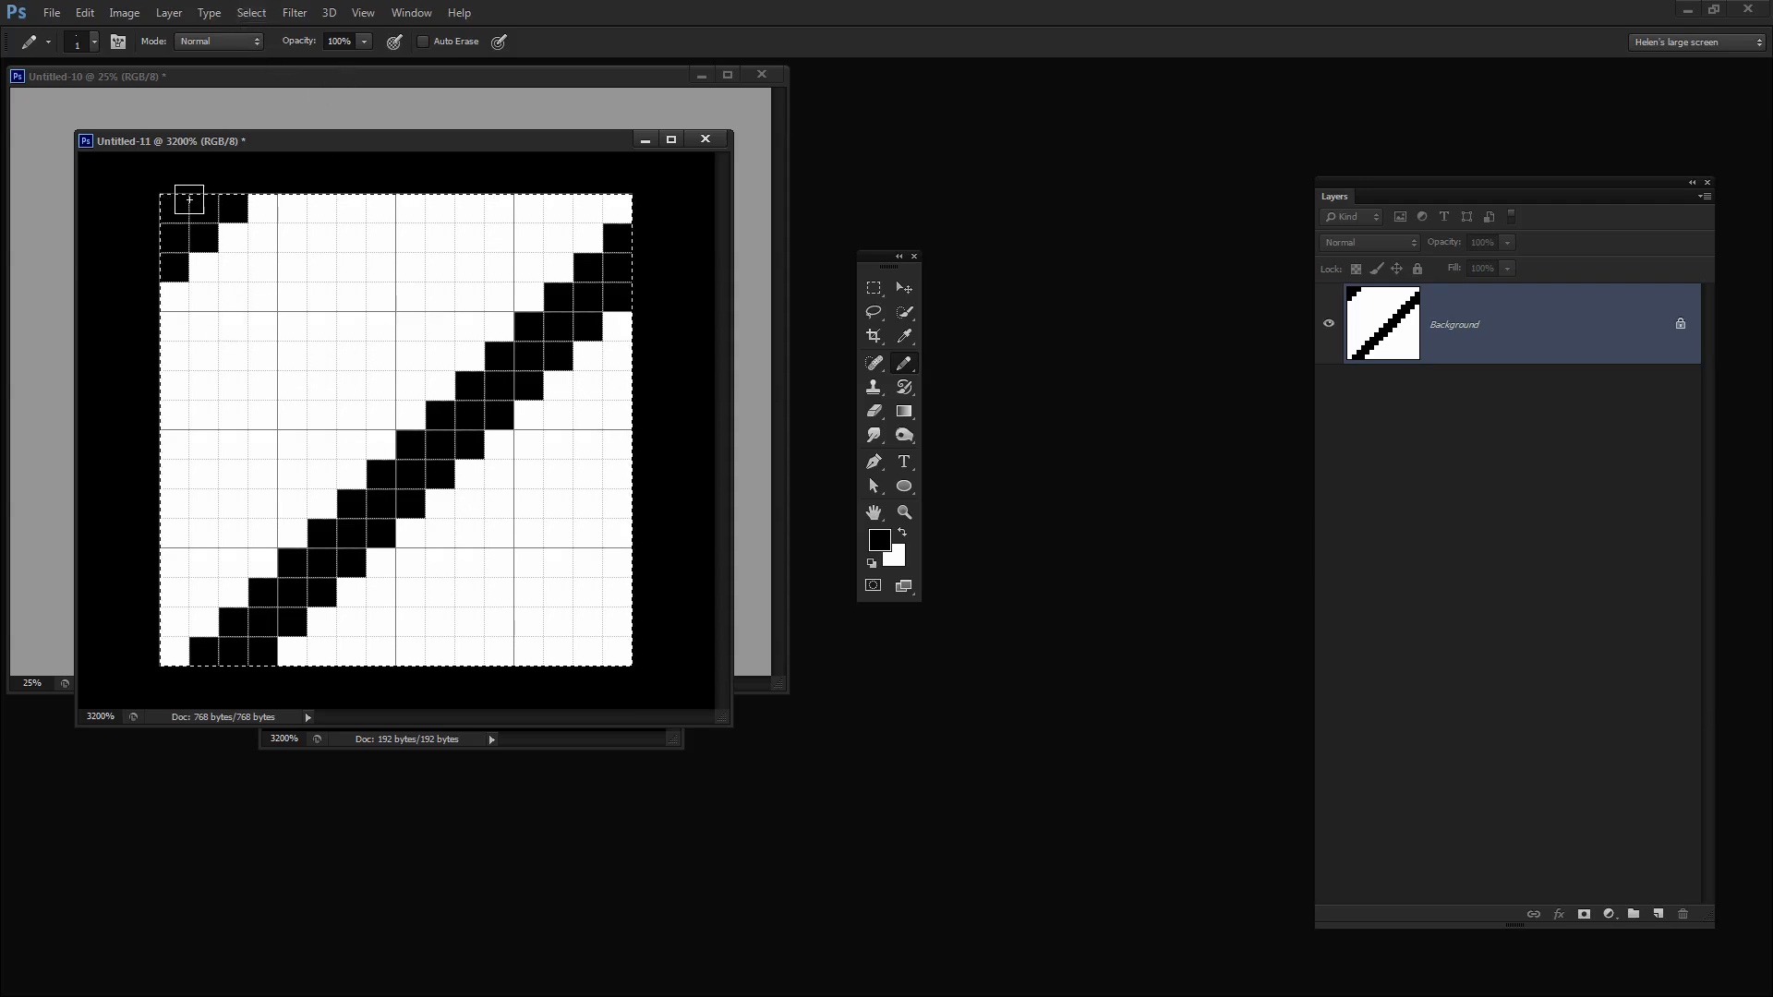
click(190, 199)
click(85, 12)
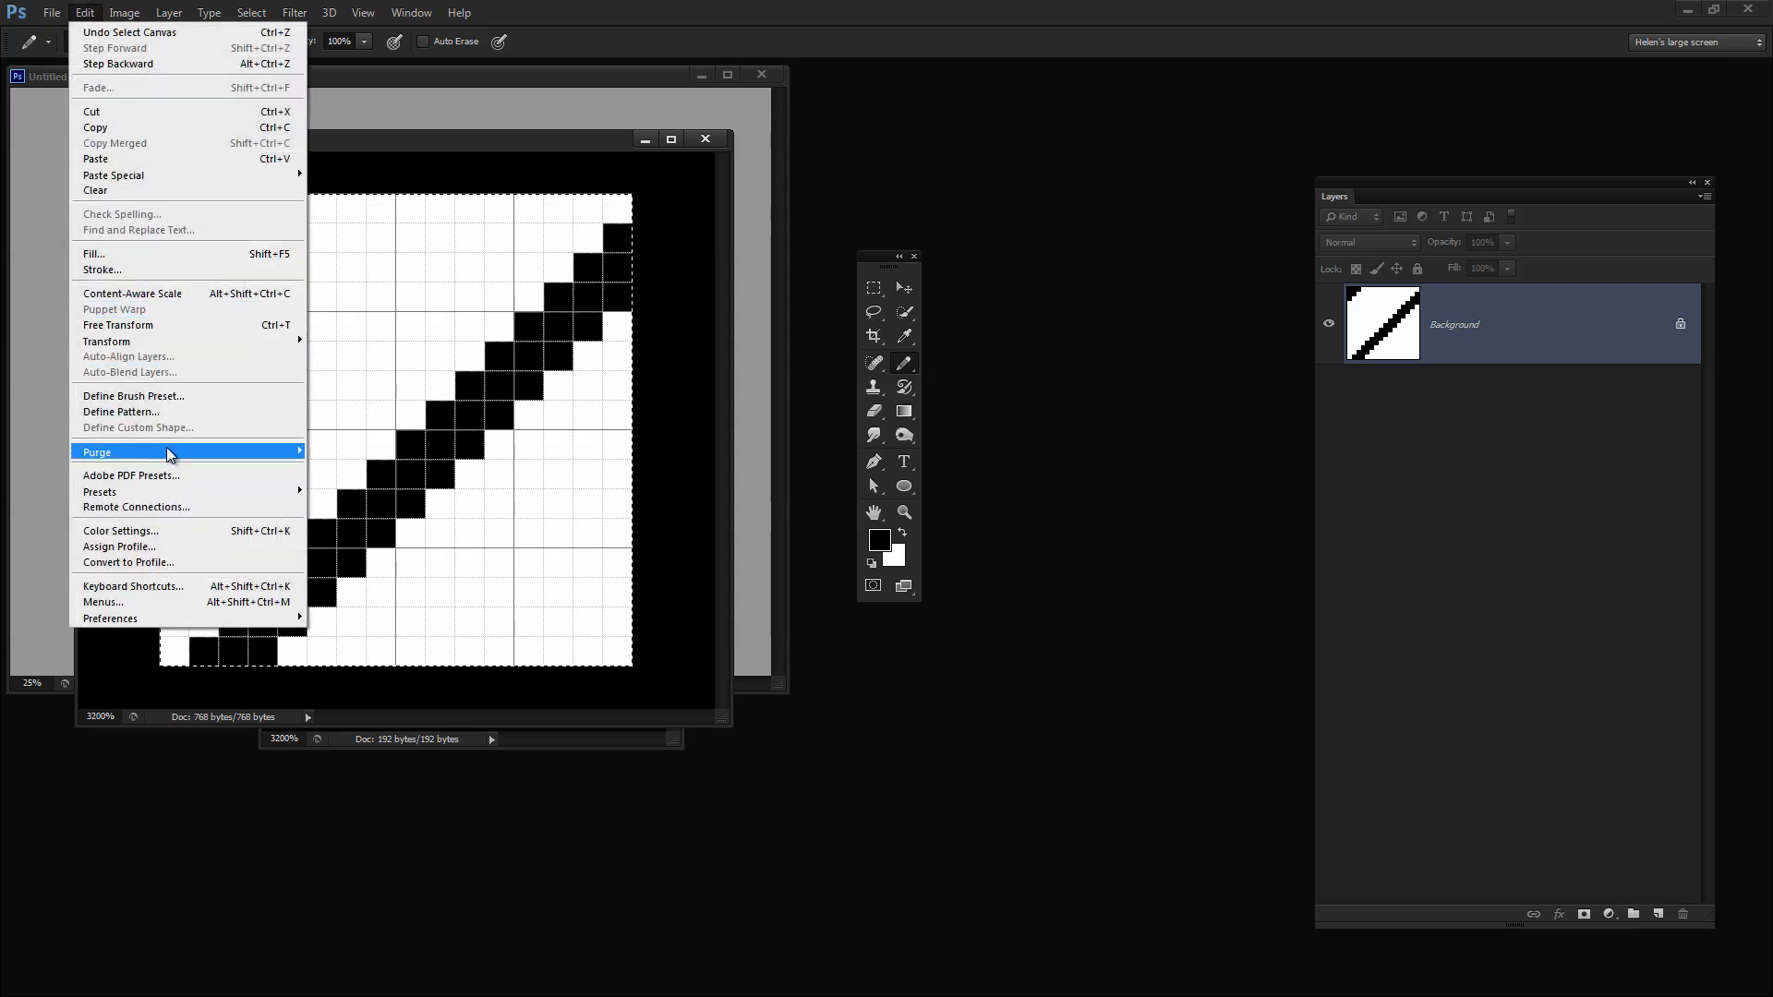
click(164, 412)
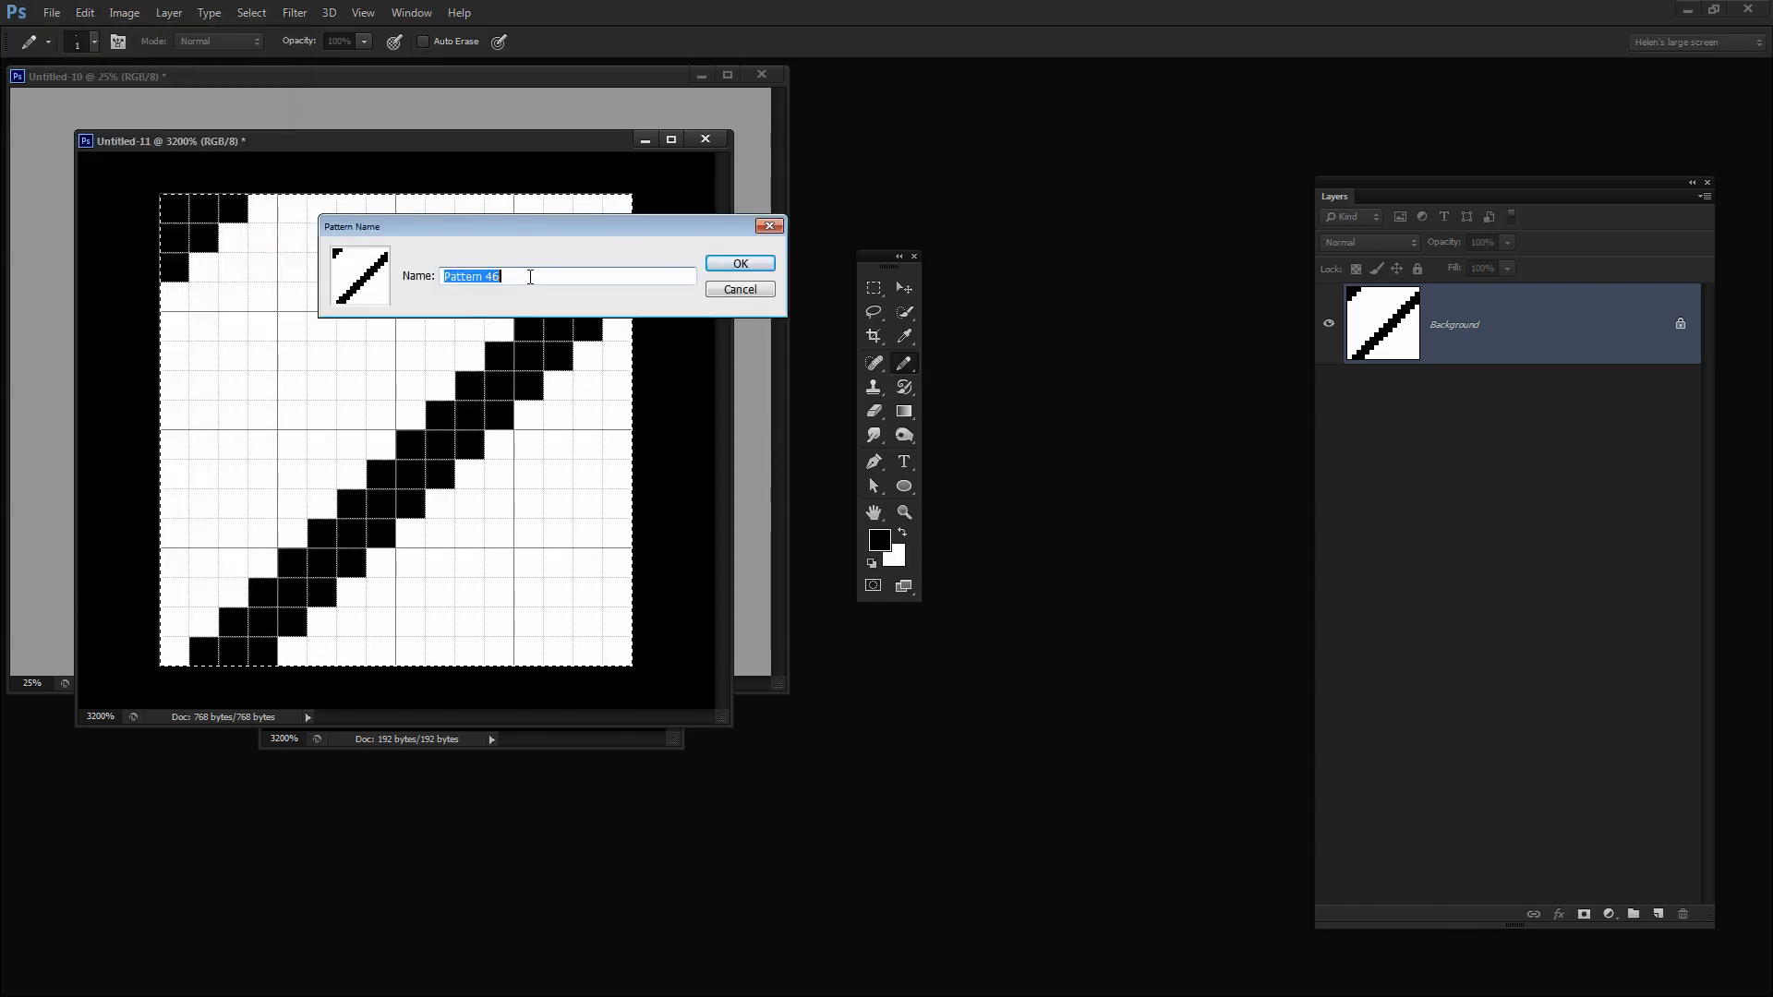
text(stripes b)
key(BackSpace)
key(BackSpace)
key(BackSpace)
text(wd)
text(id)
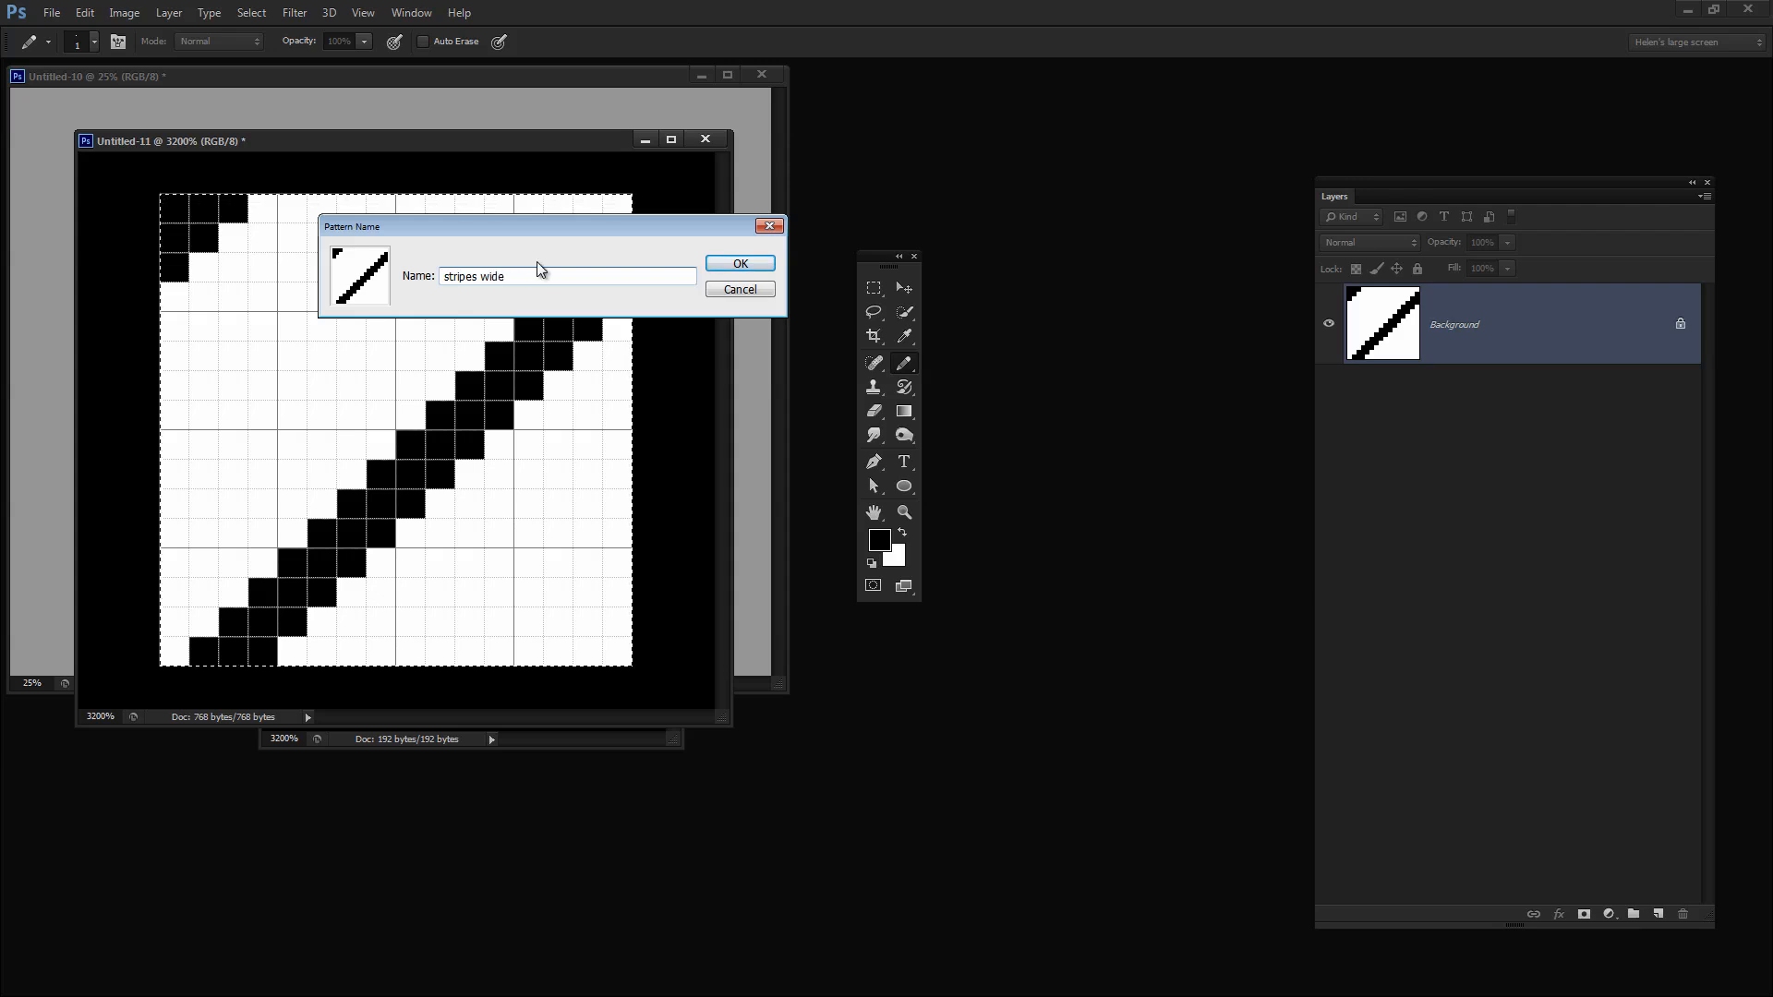
text(e diagonal)
click(740, 263)
- In the large letter-size document, add a new empty layer above the Background and hide the Background layer
drag(400, 81, 551, 172)
drag(435, 139, 492, 164)
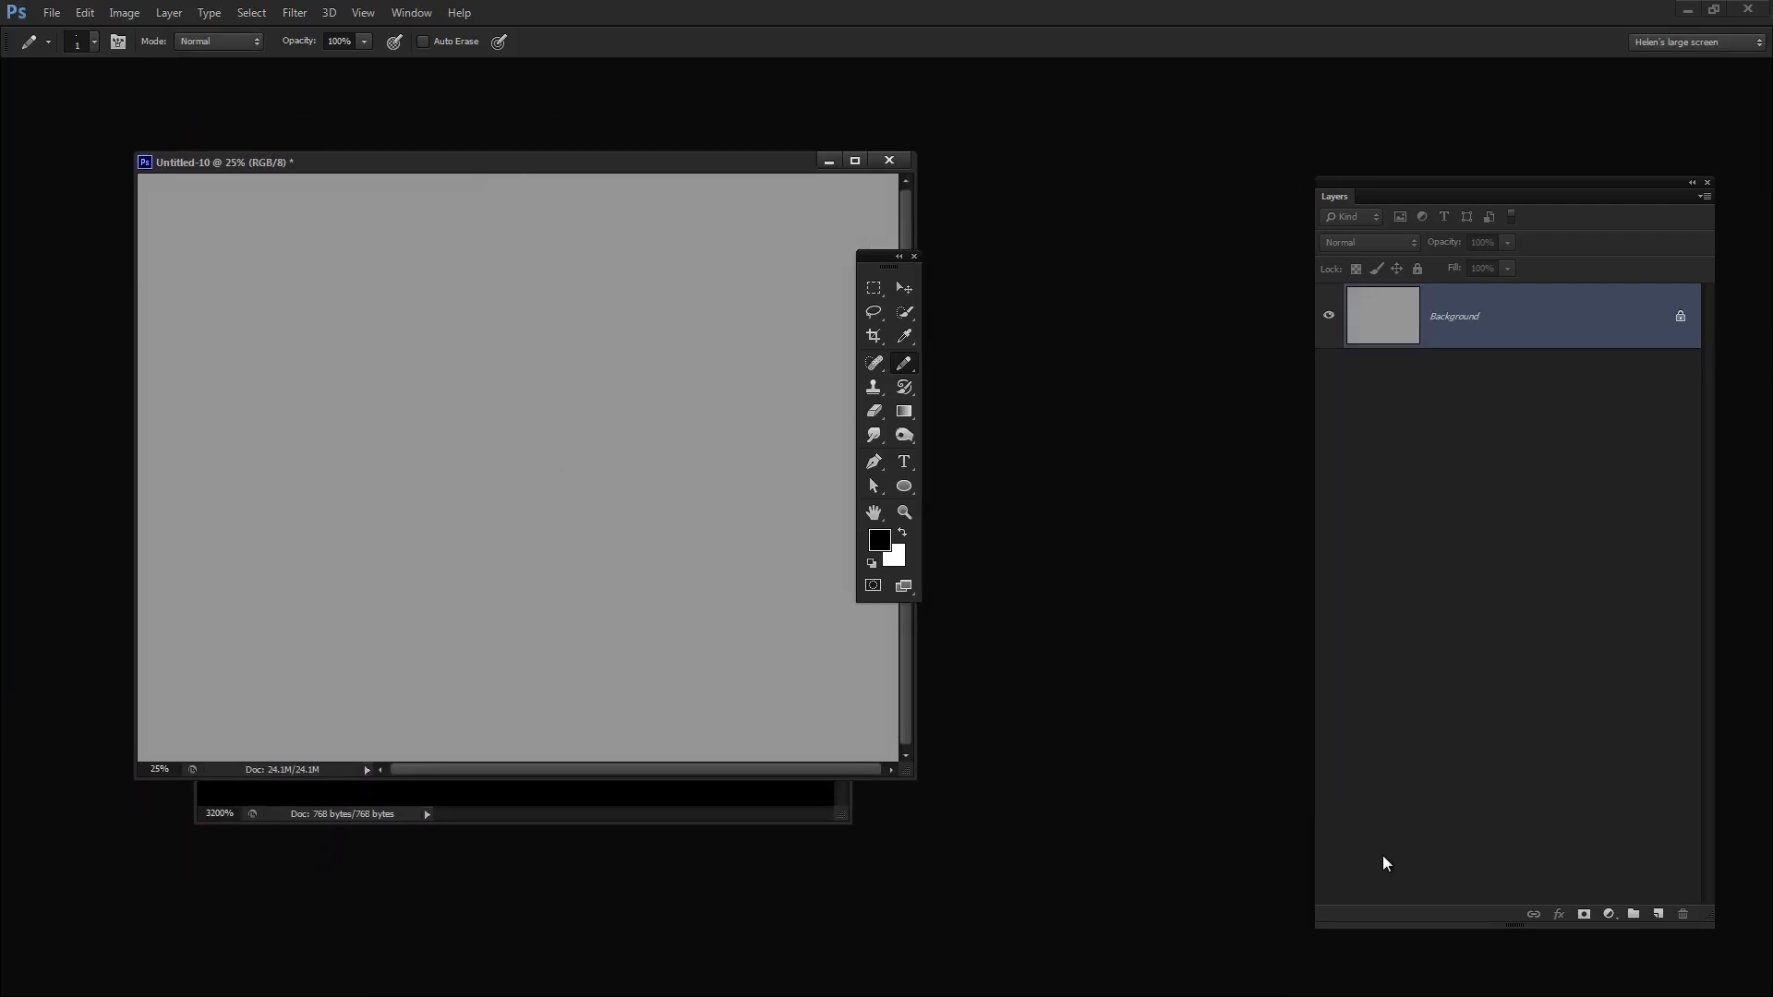
click(1657, 912)
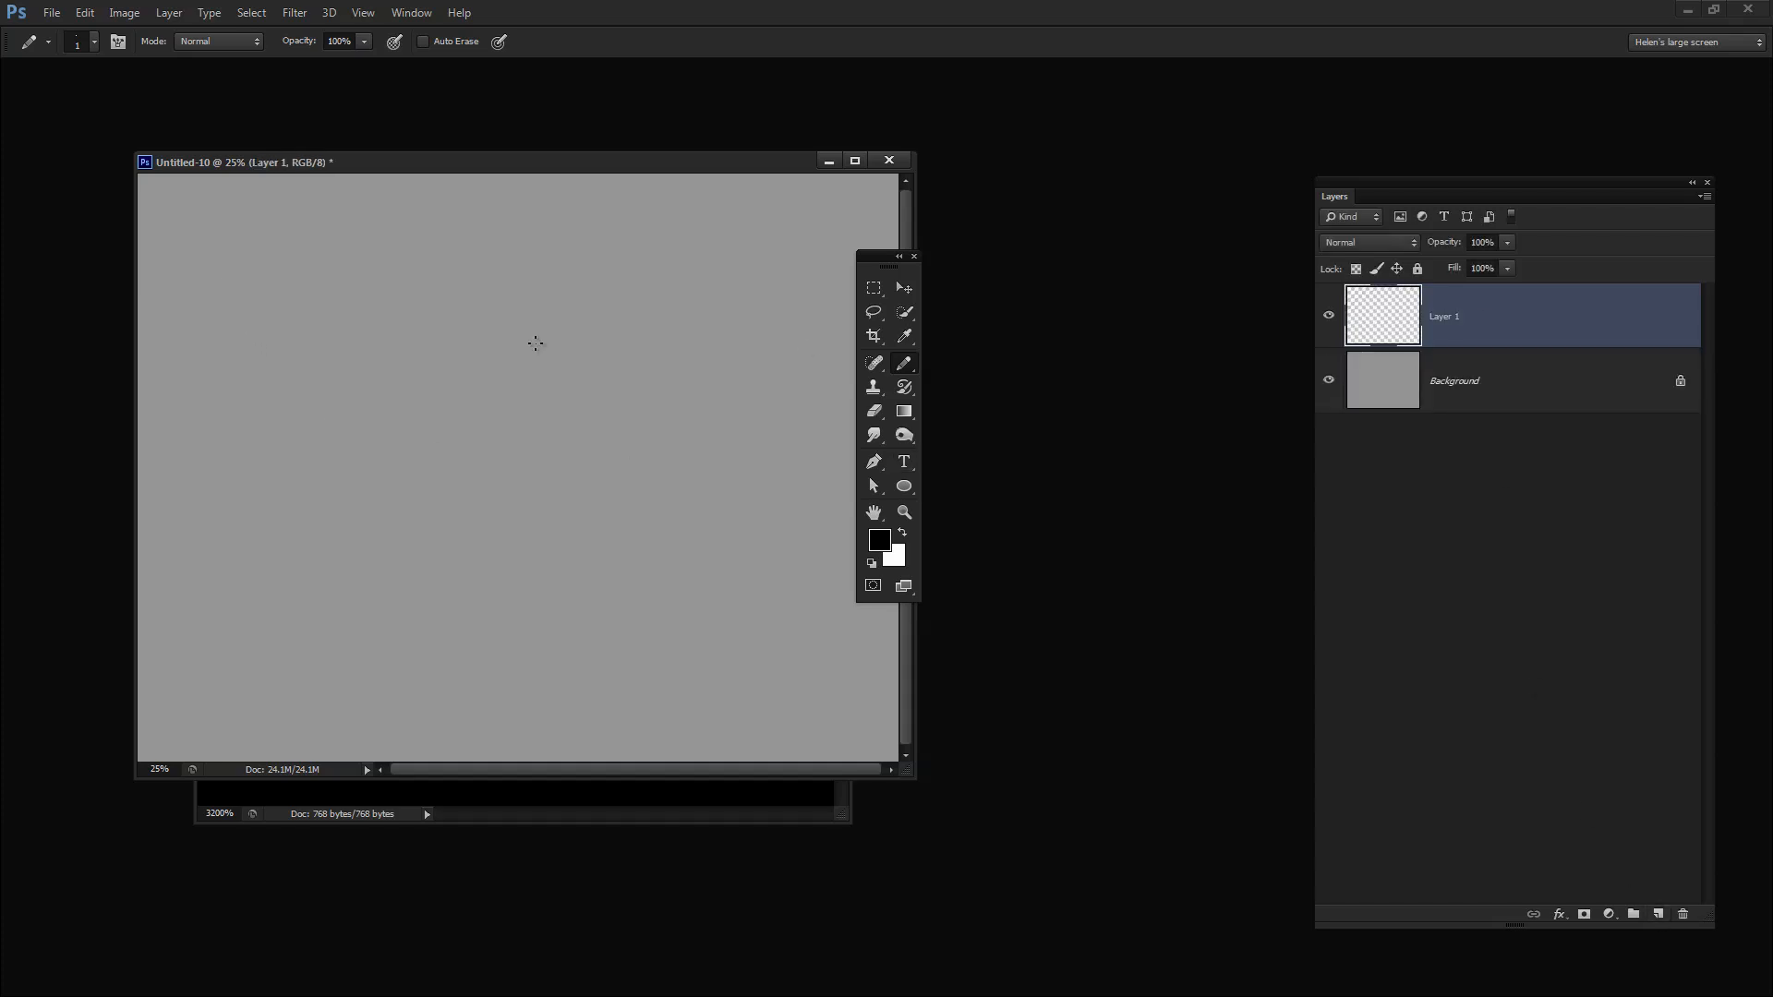
click(1330, 380)
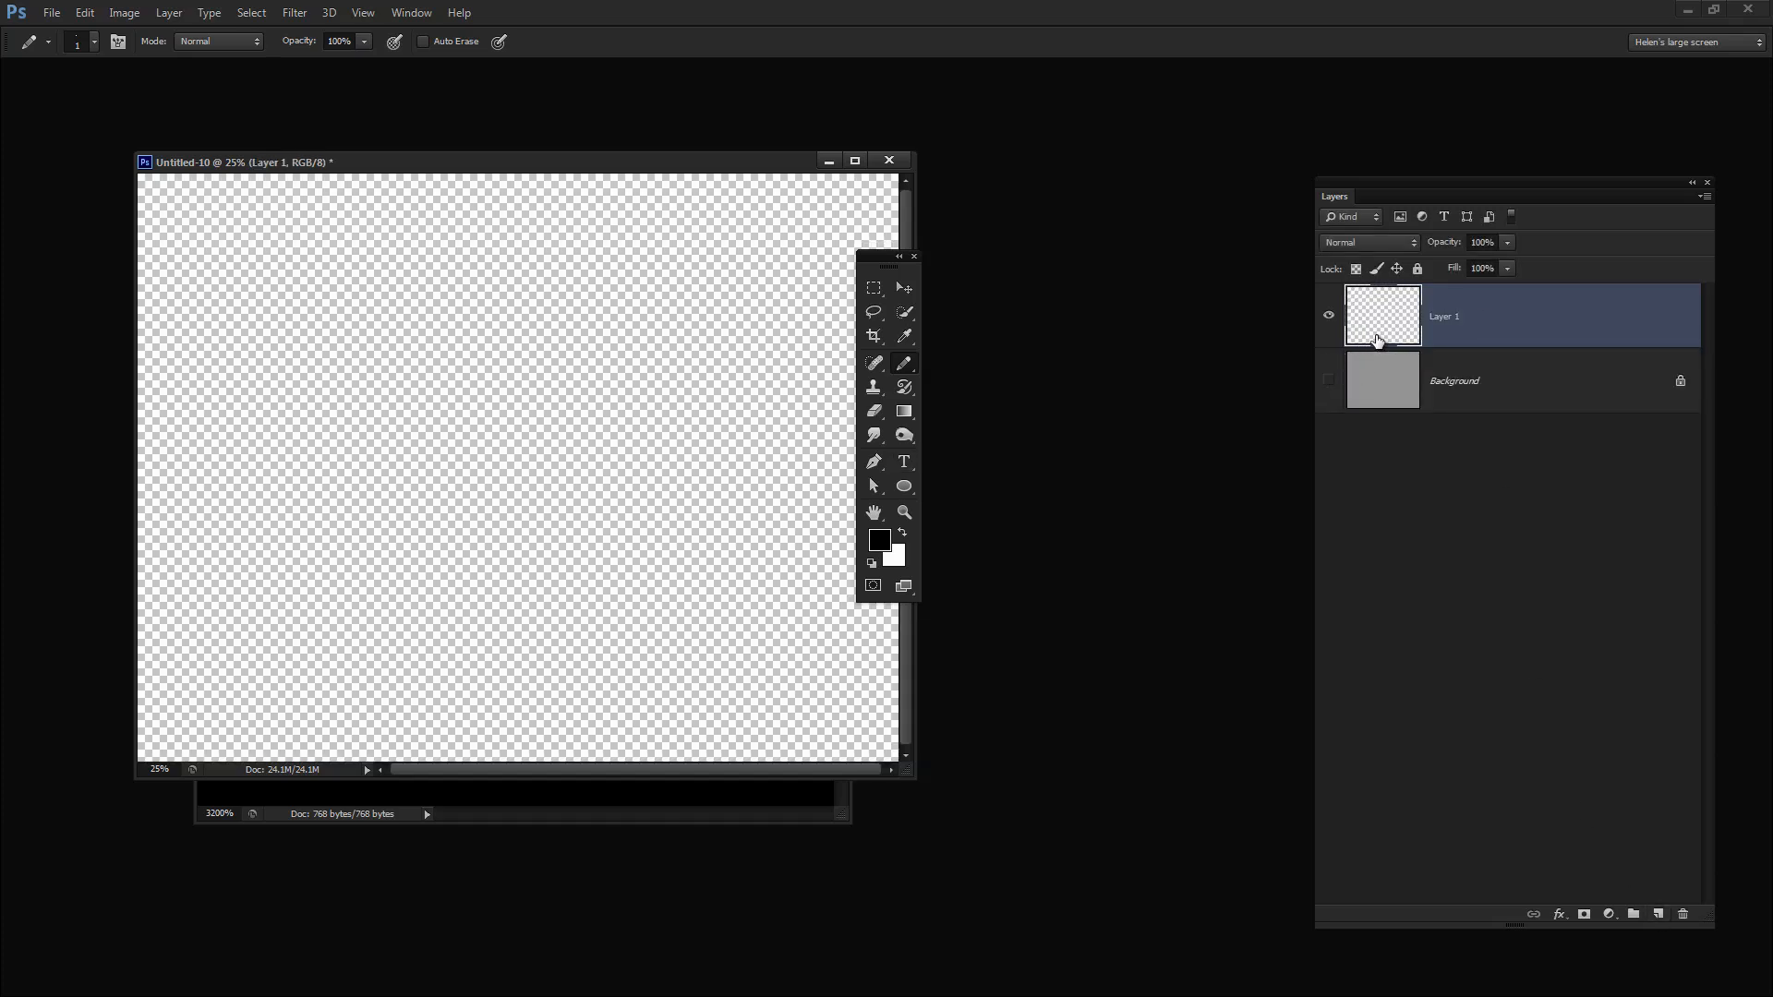
- Fill the new layer with the wide diagonal stripes pattern at 100% opacity in Normal mode
click(85, 12)
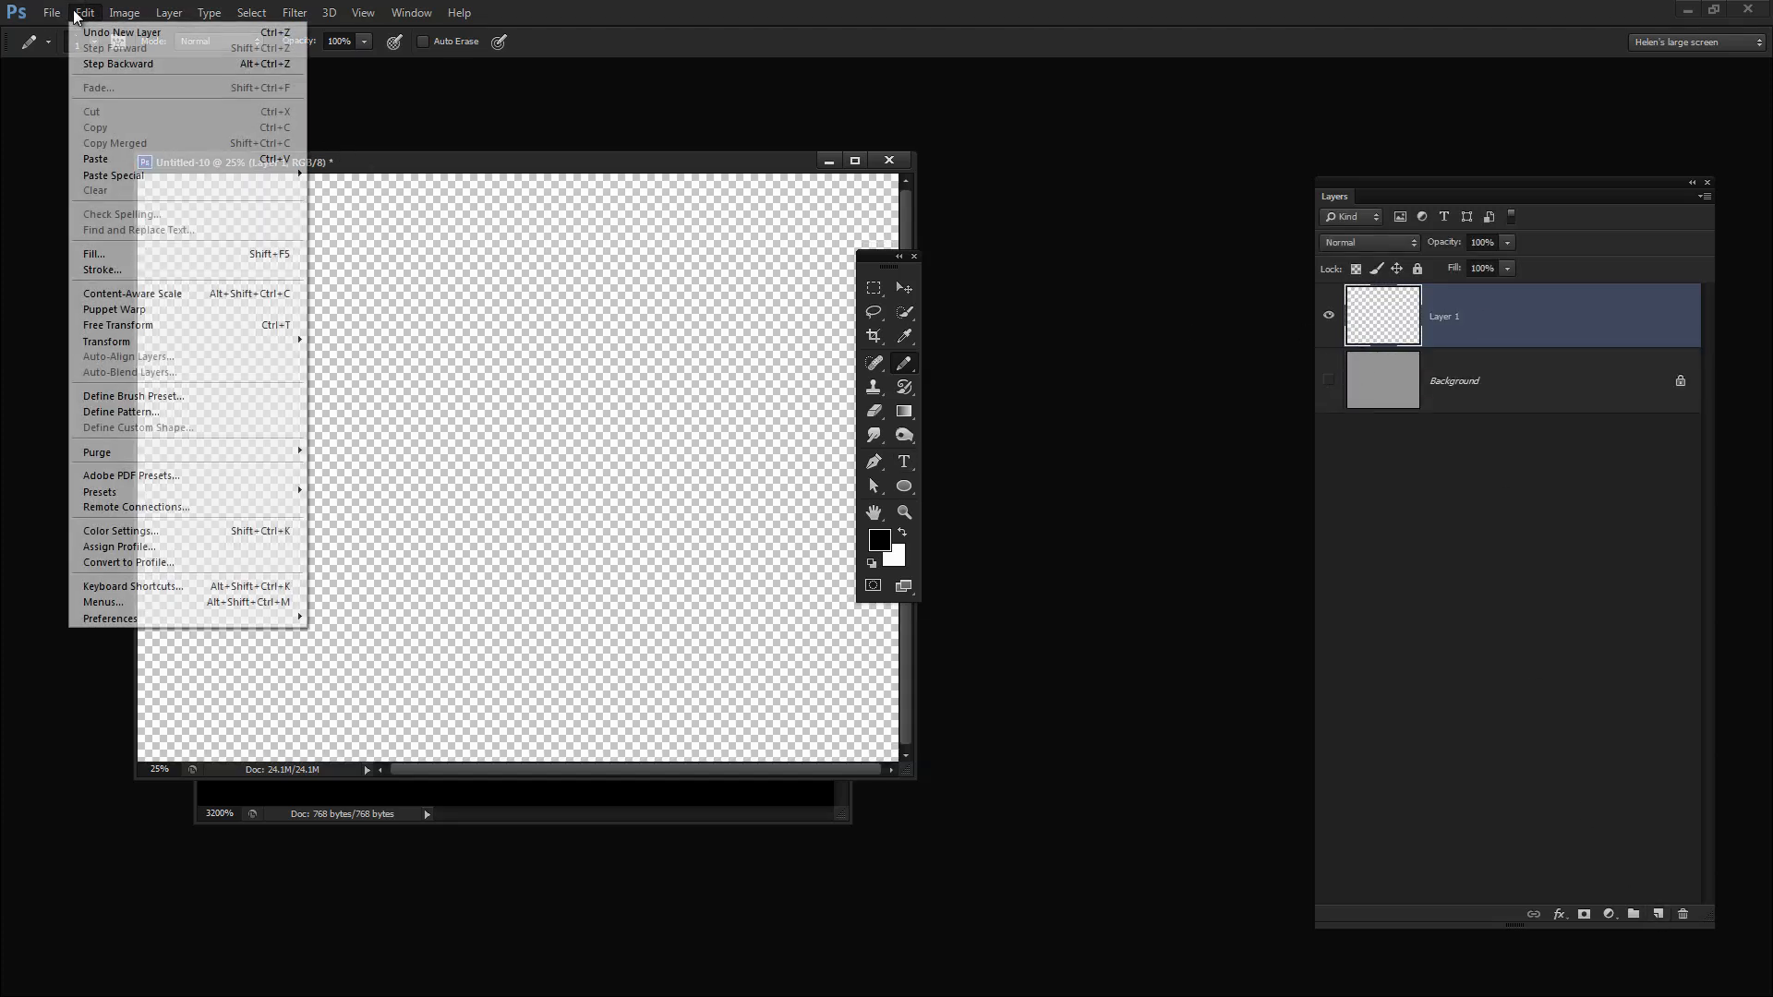
click(135, 263)
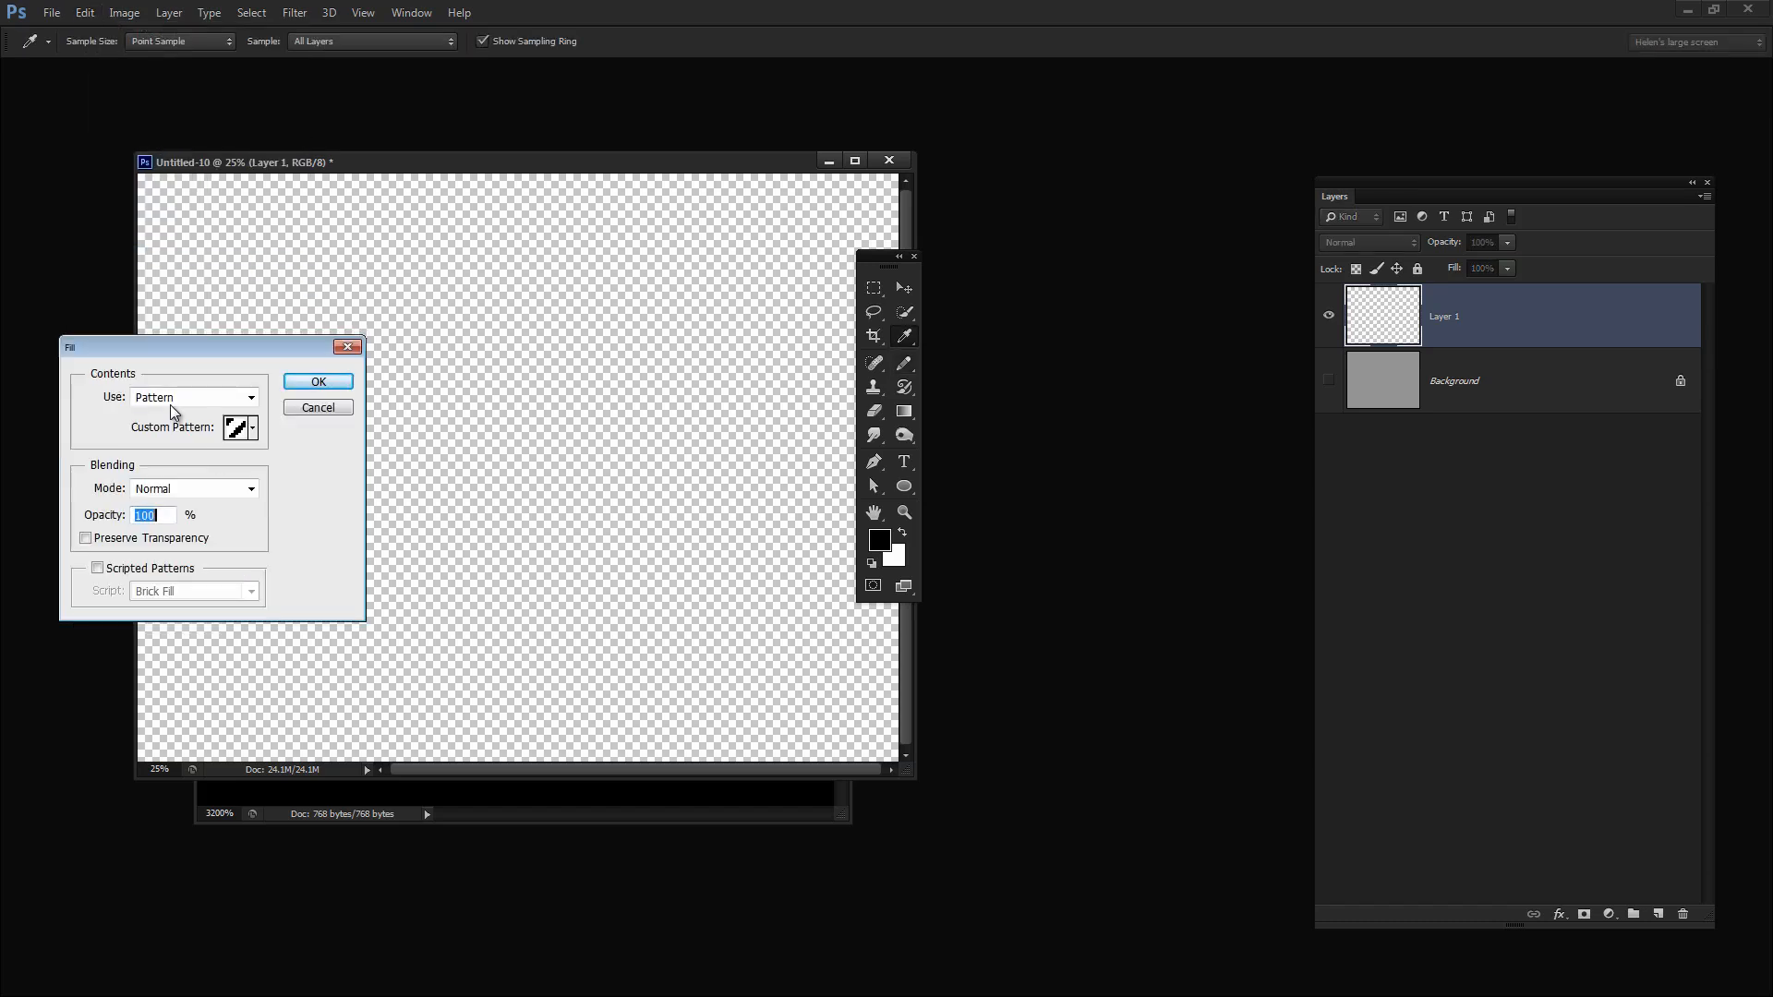
click(253, 430)
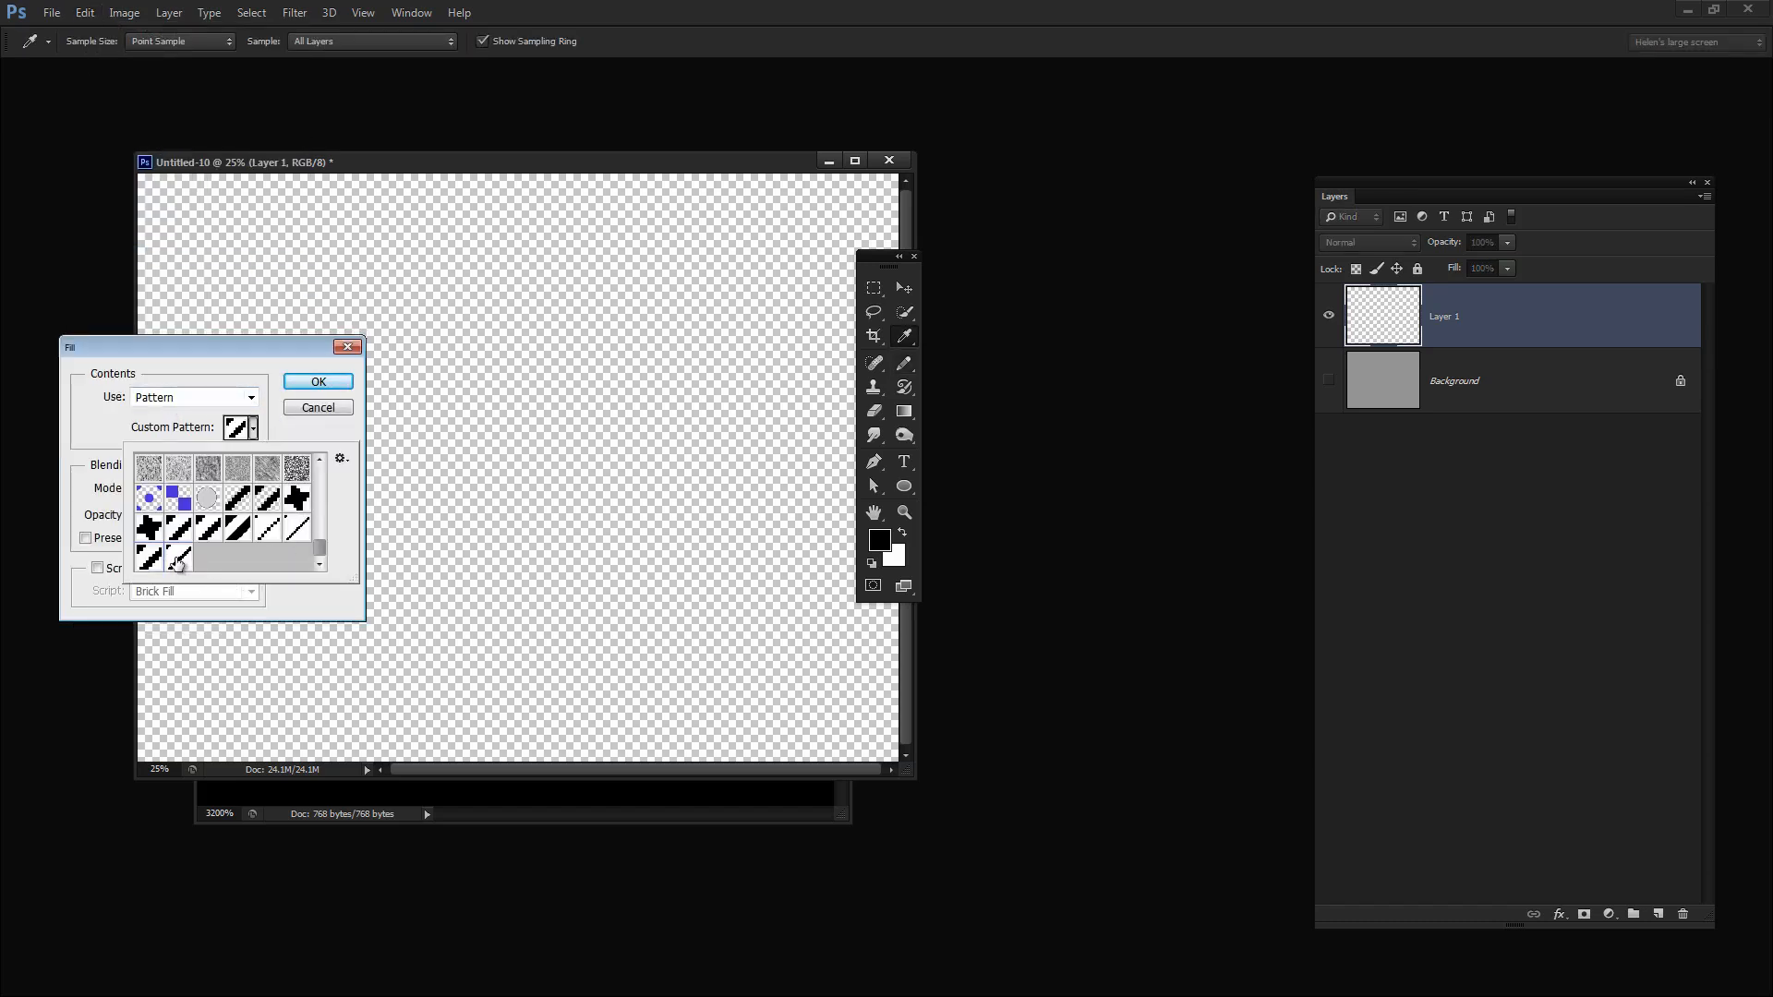
click(321, 392)
click(323, 387)
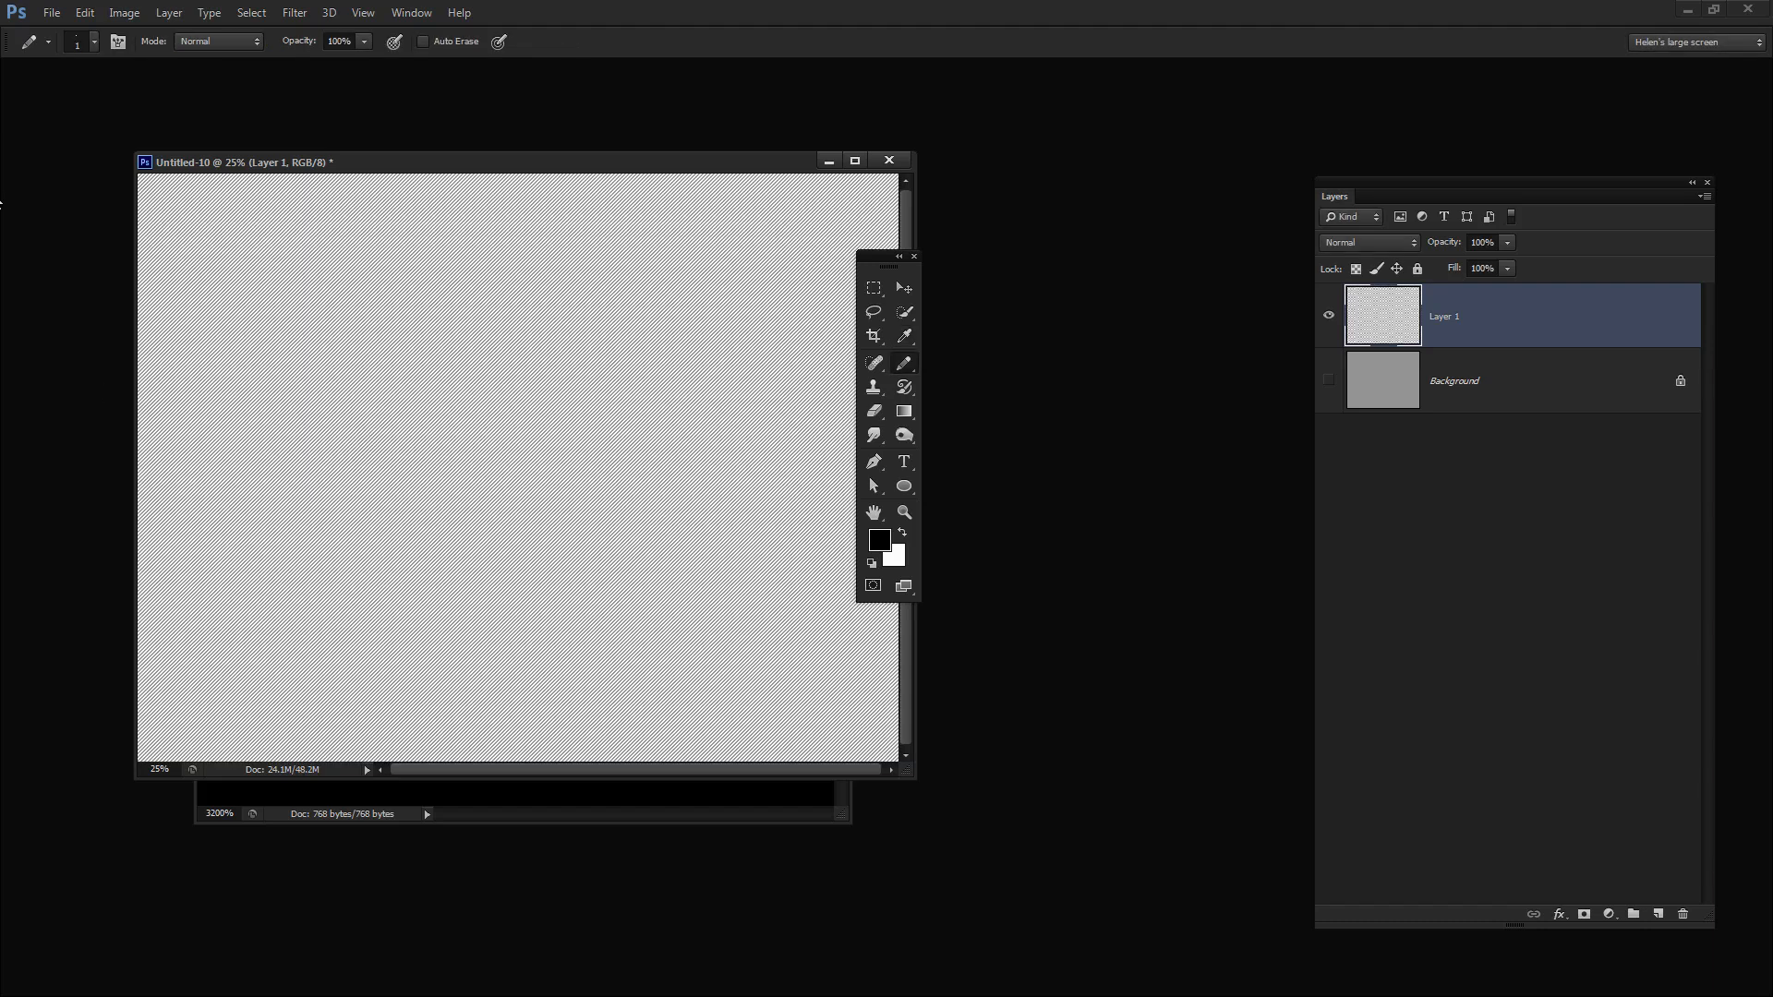
- Compare the wide diagonal stripes on Layer 1 with the denser stripes on the Background layer at close range
key(z)
drag(231, 247, 303, 346)
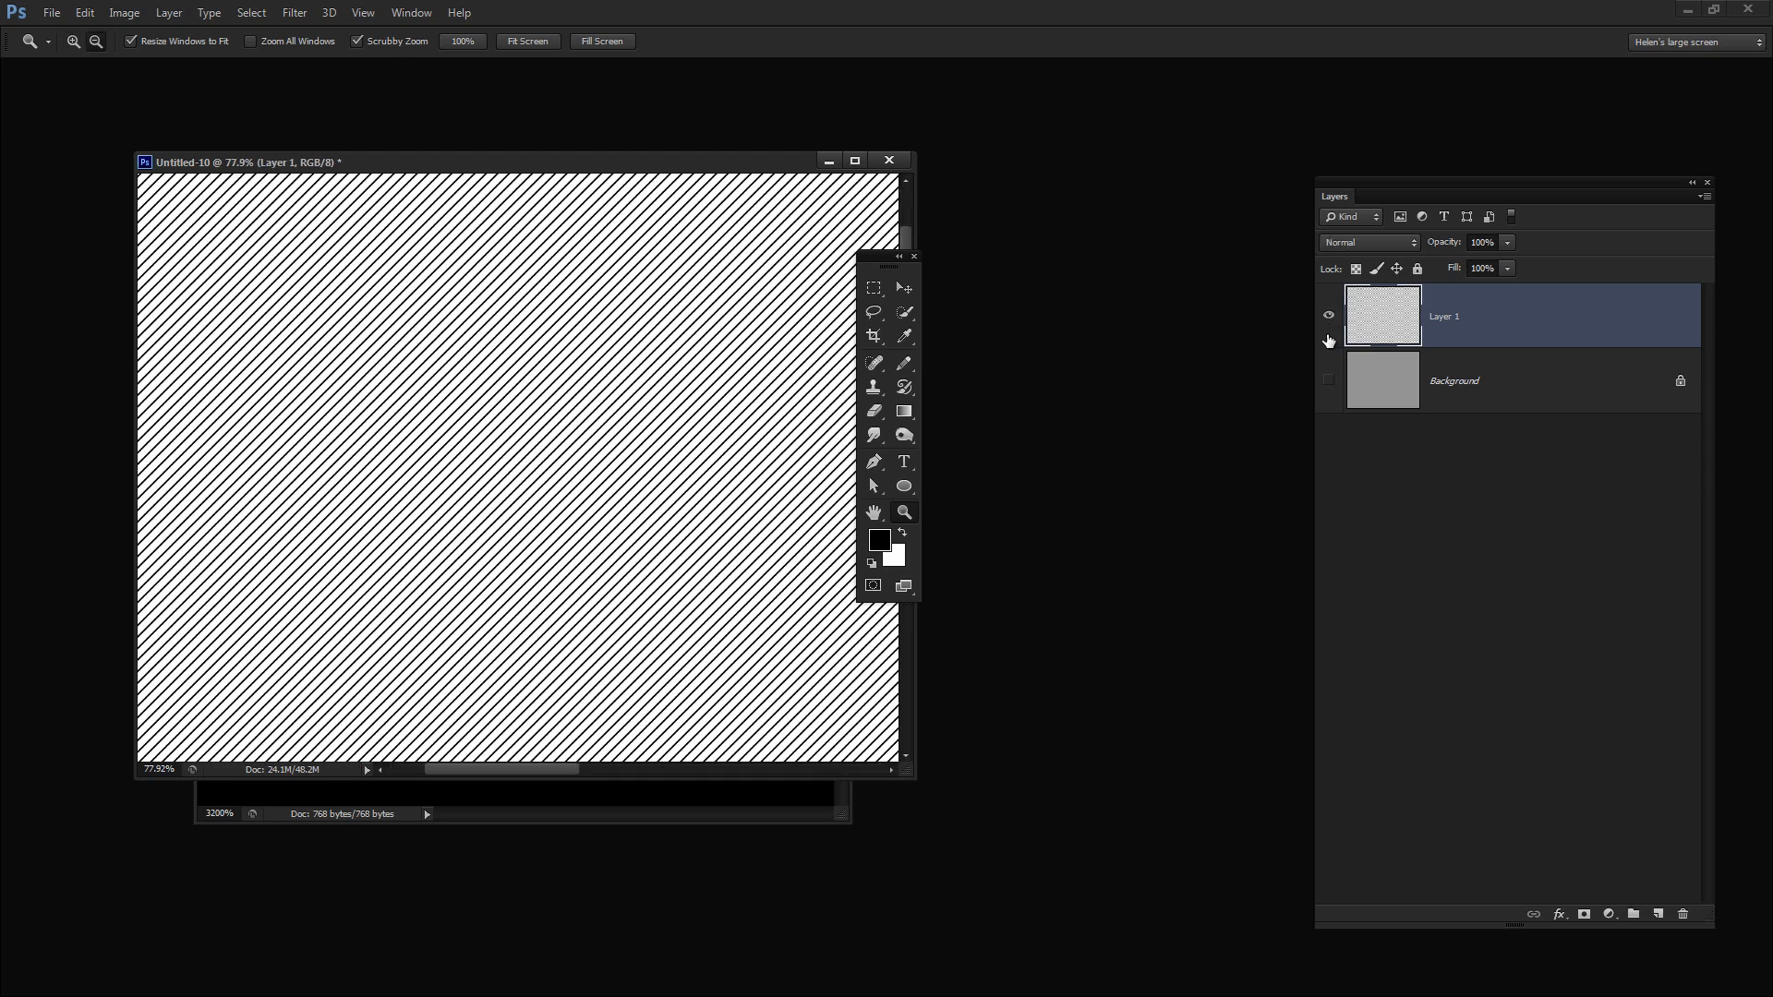
click(1328, 321)
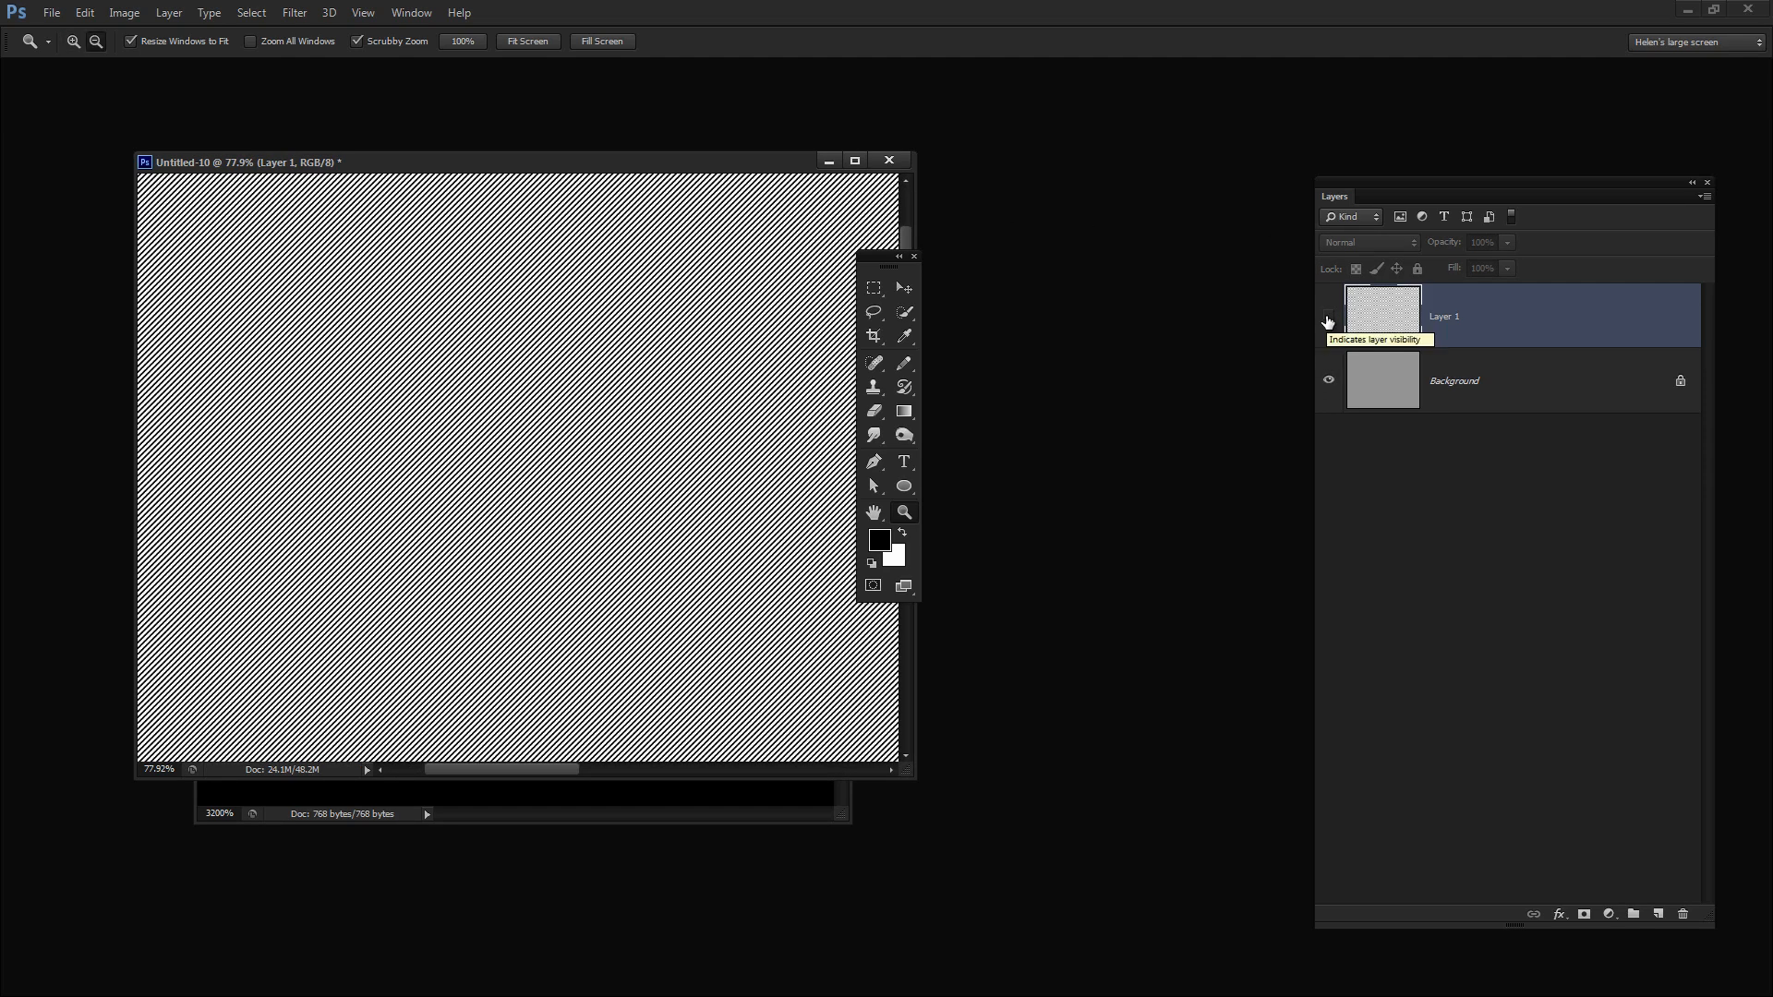
click(1328, 322)
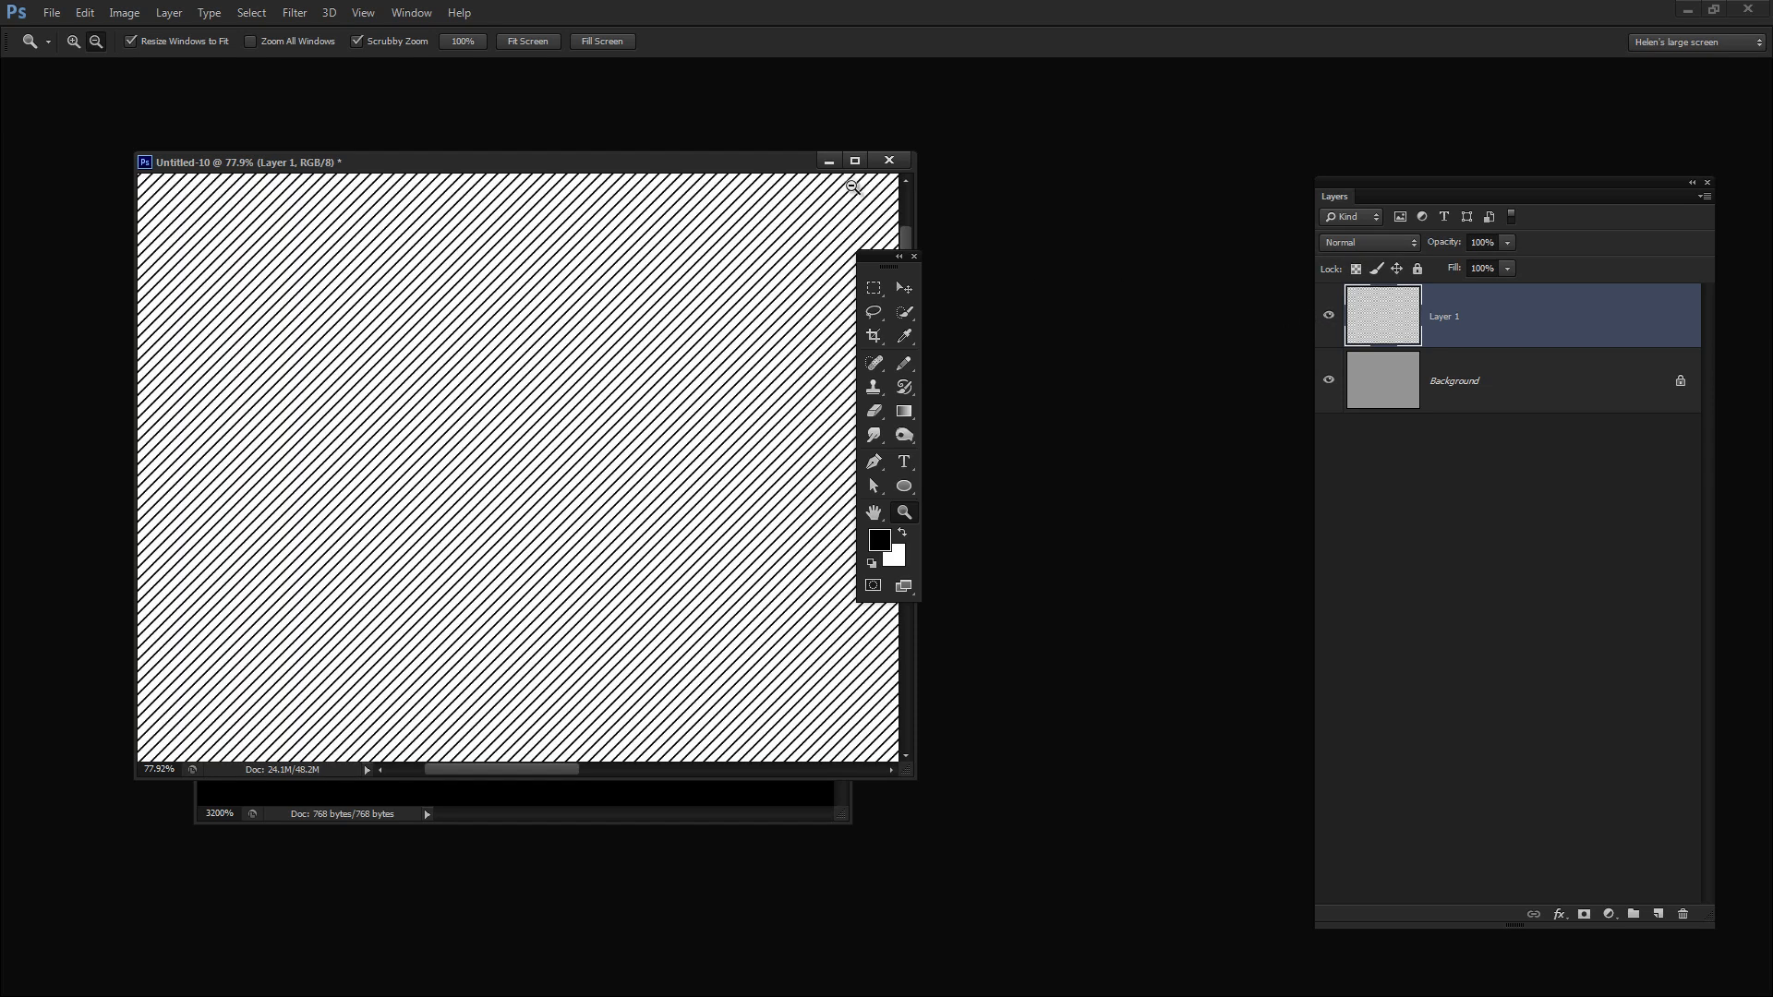
- Minimize the stripe documents, bring the houndstooth document Untitled-3 into view, and move the toolbox clear of it
click(828, 163)
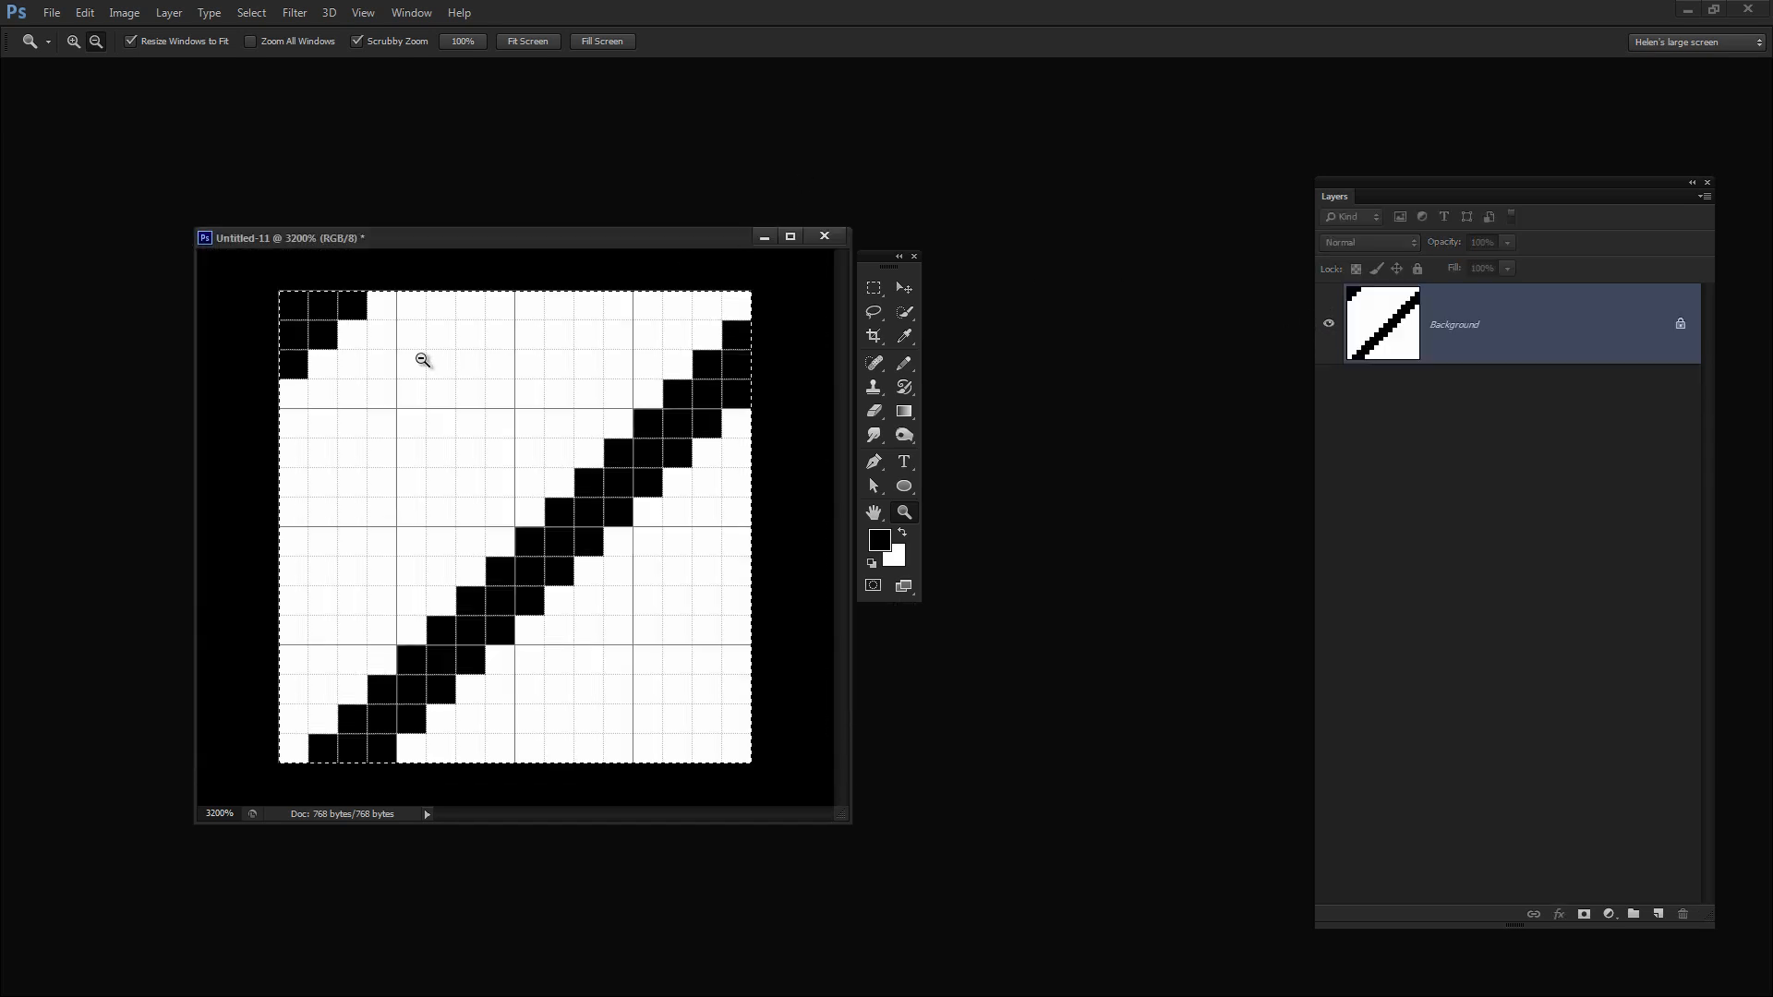
key(ctrl+a)
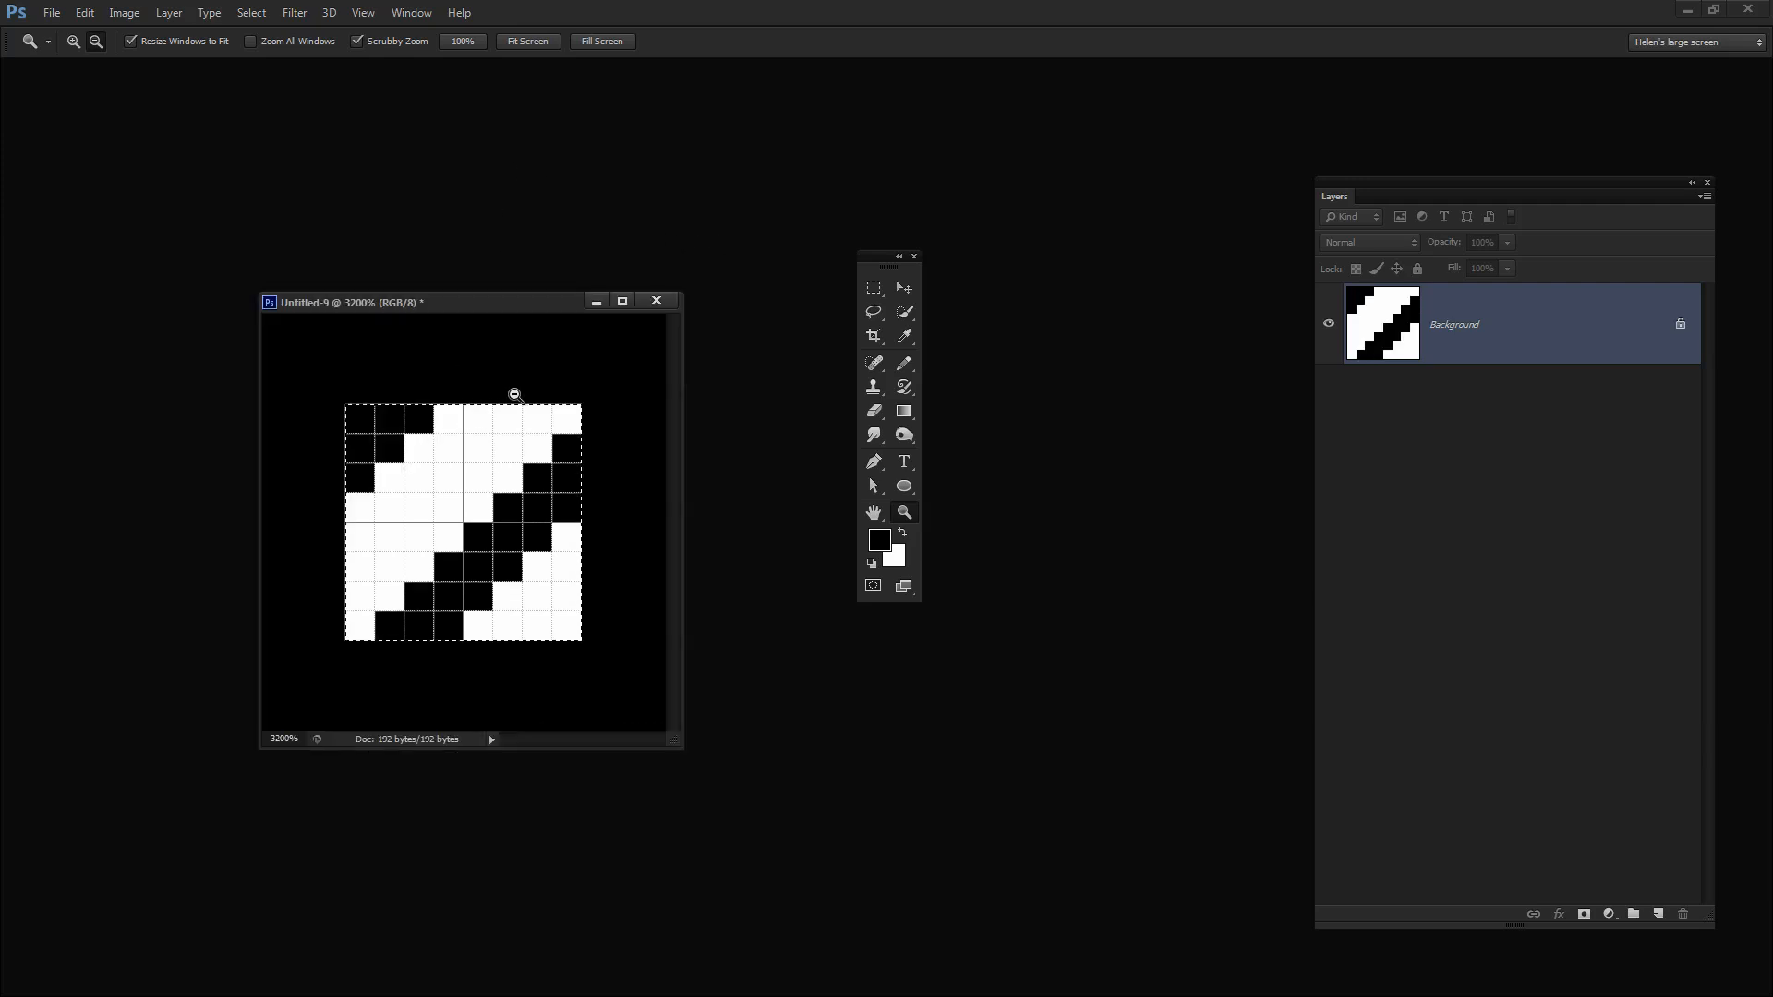
click(596, 305)
click(414, 12)
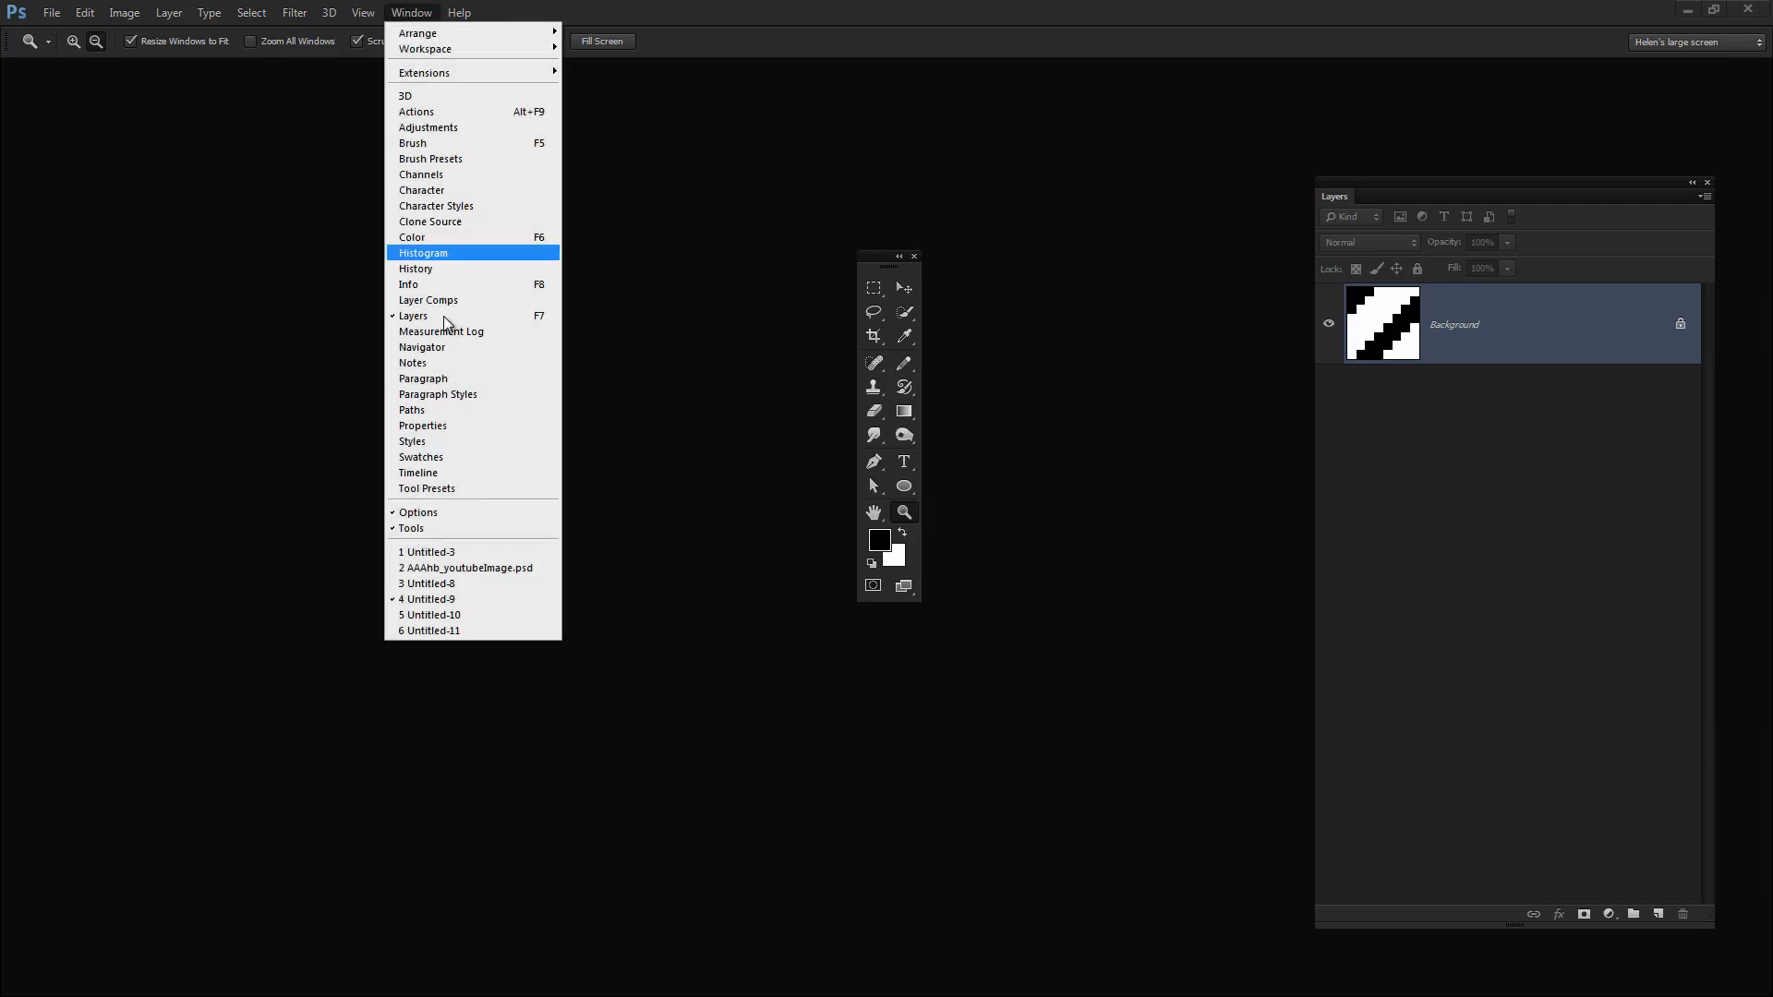
click(448, 564)
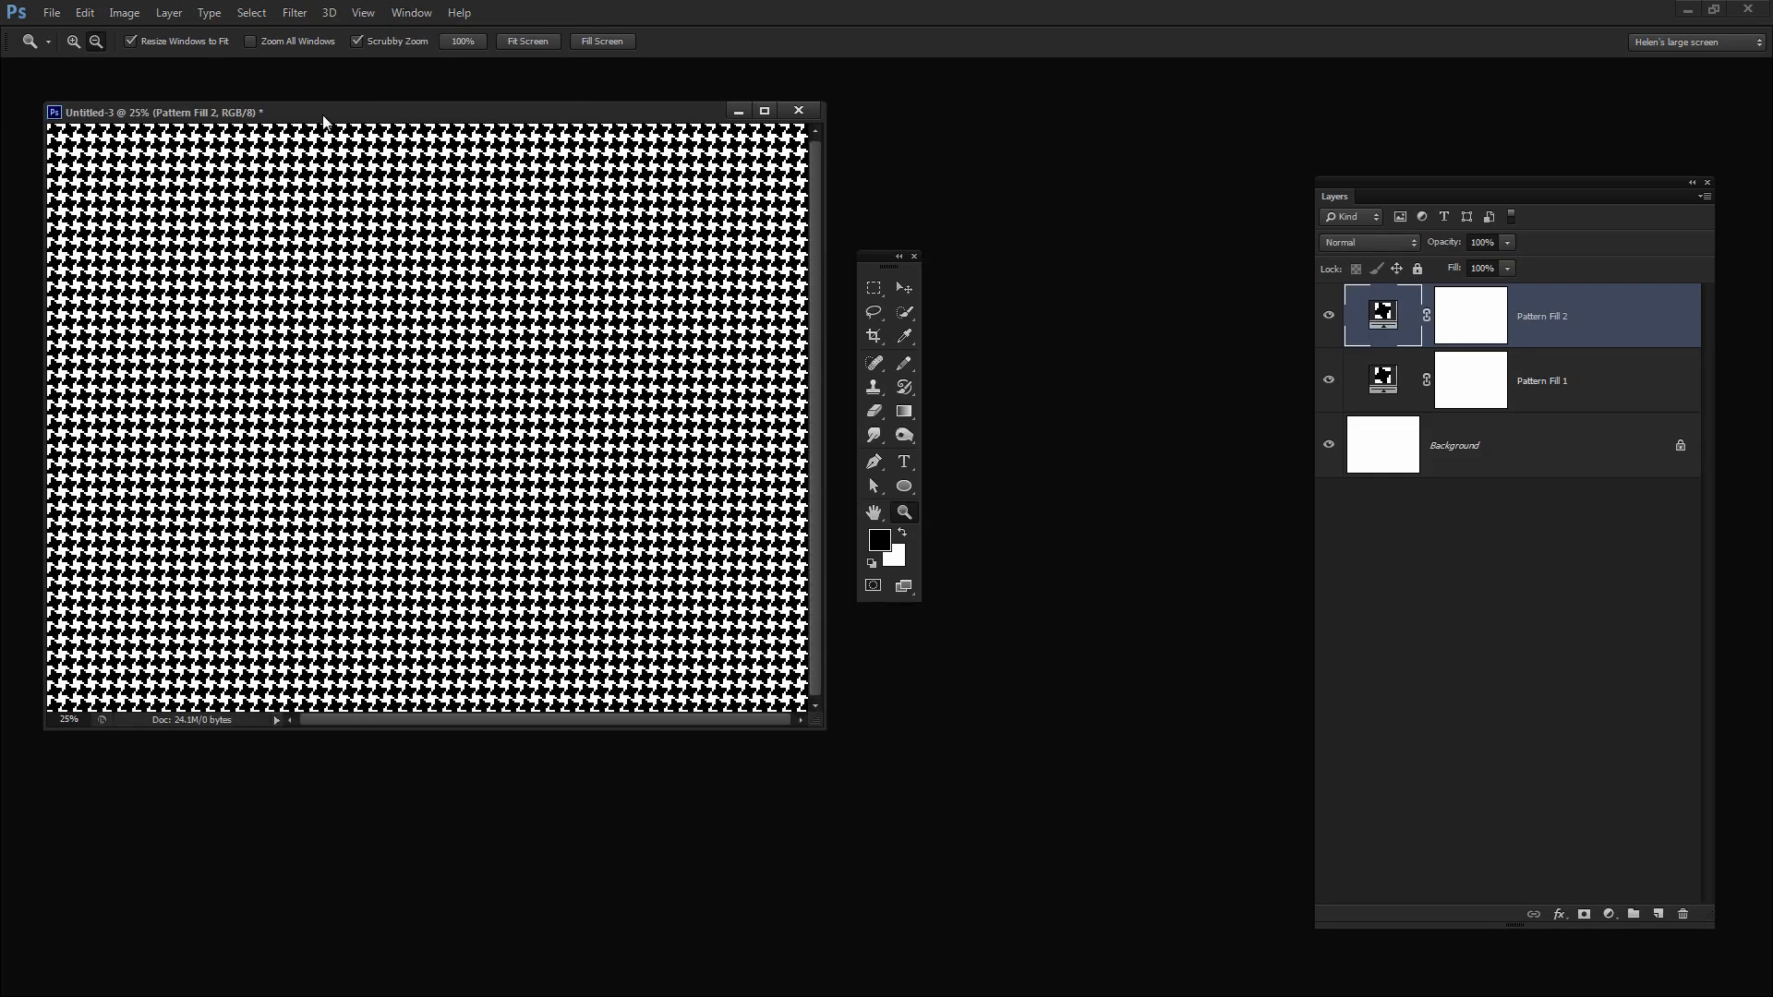
drag(323, 114, 632, 130)
drag(868, 267, 1154, 239)
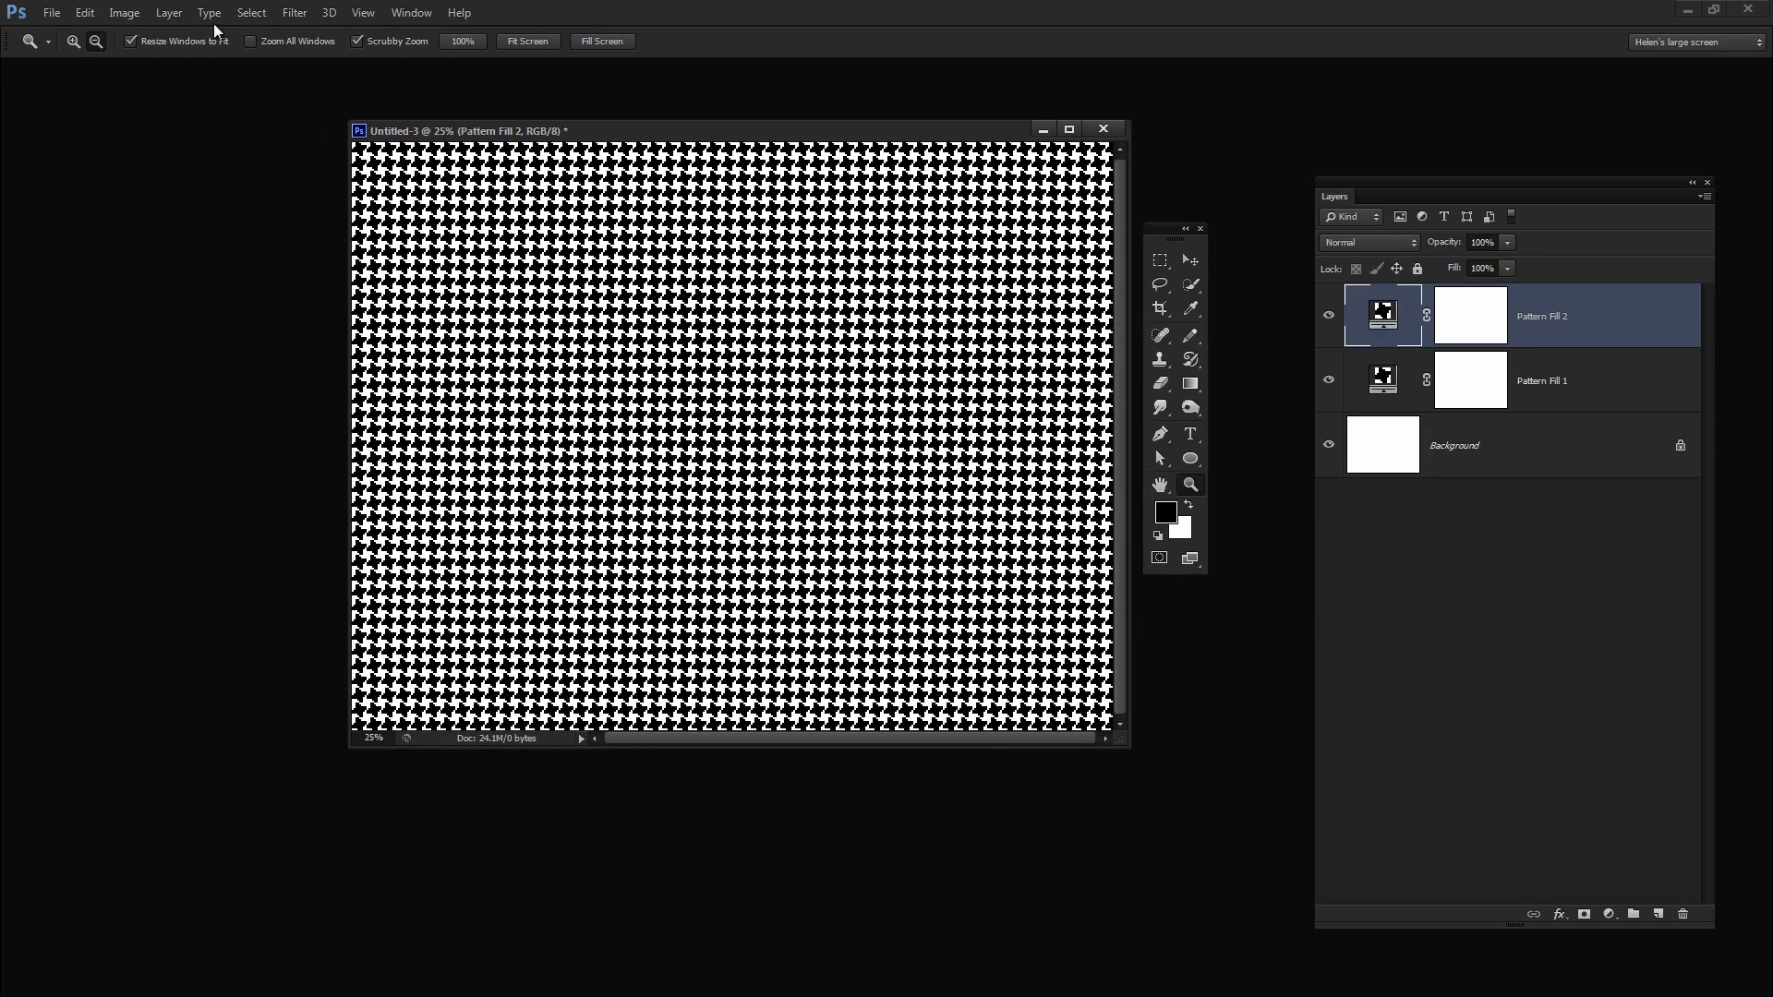
- Create a new 8 x 8 pixel RGB document at 300 pixels/inch with a white background
click(52, 12)
click(58, 33)
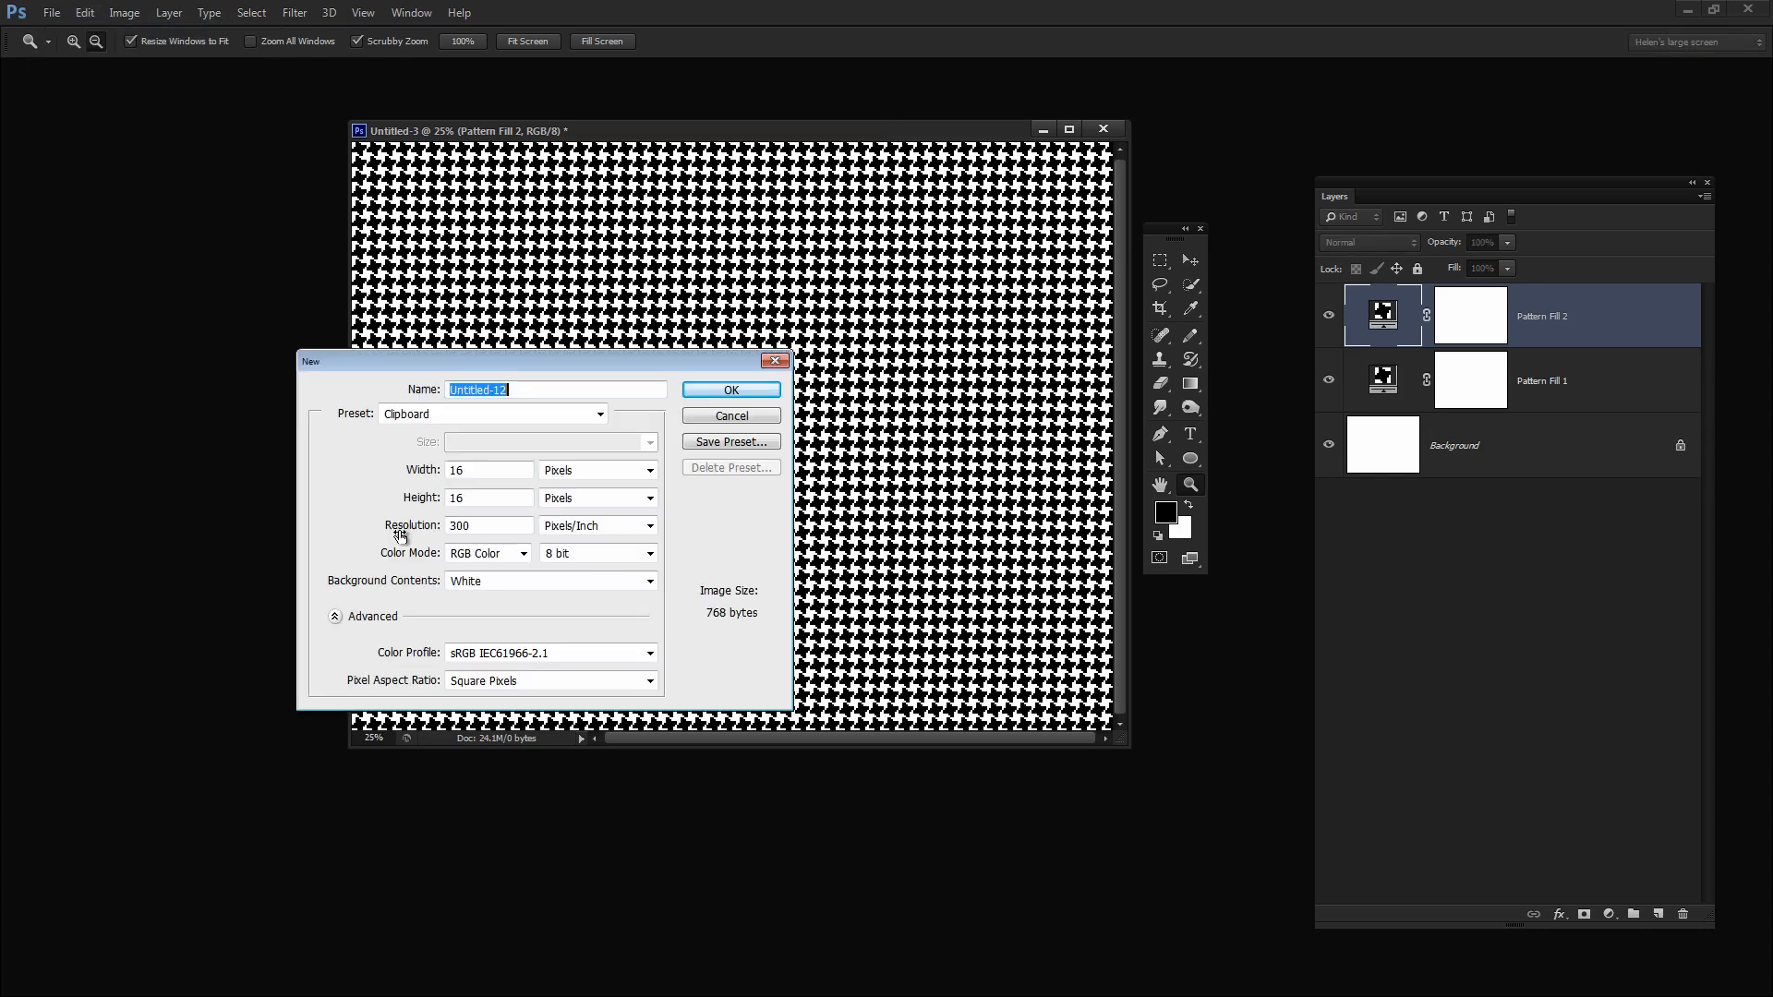
double_click(471, 470)
text(8)
key(Tab)
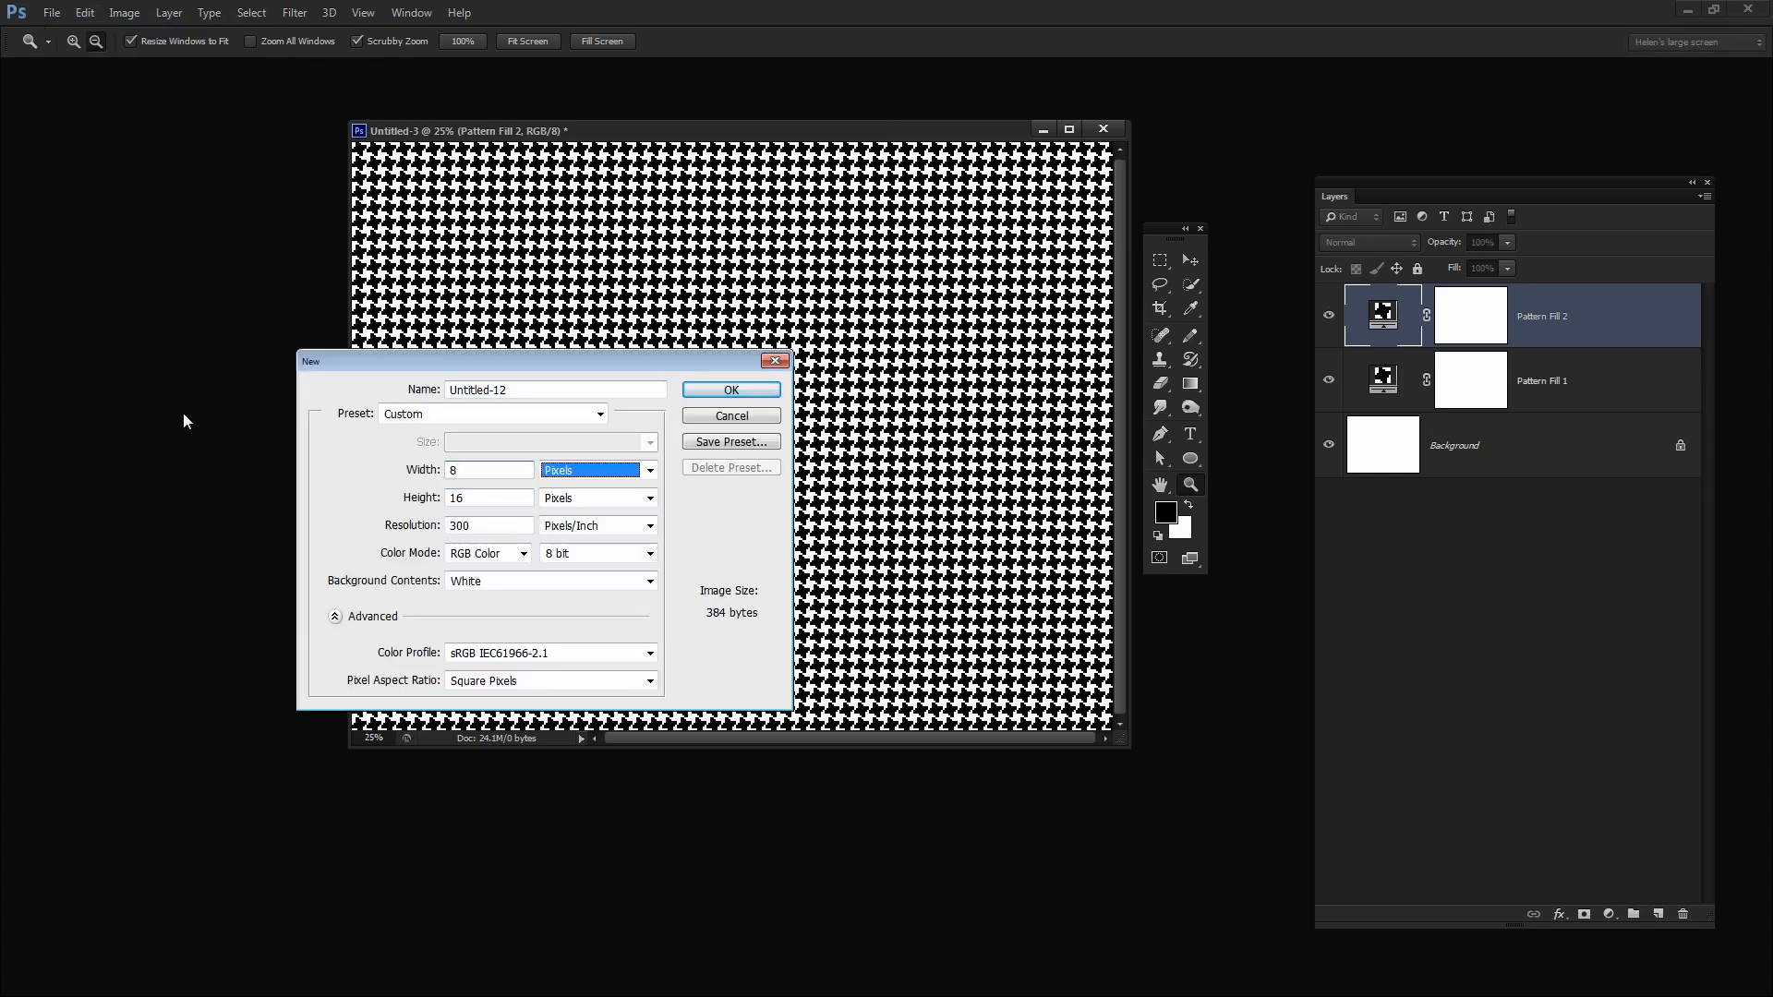
key(Tab)
text(8)
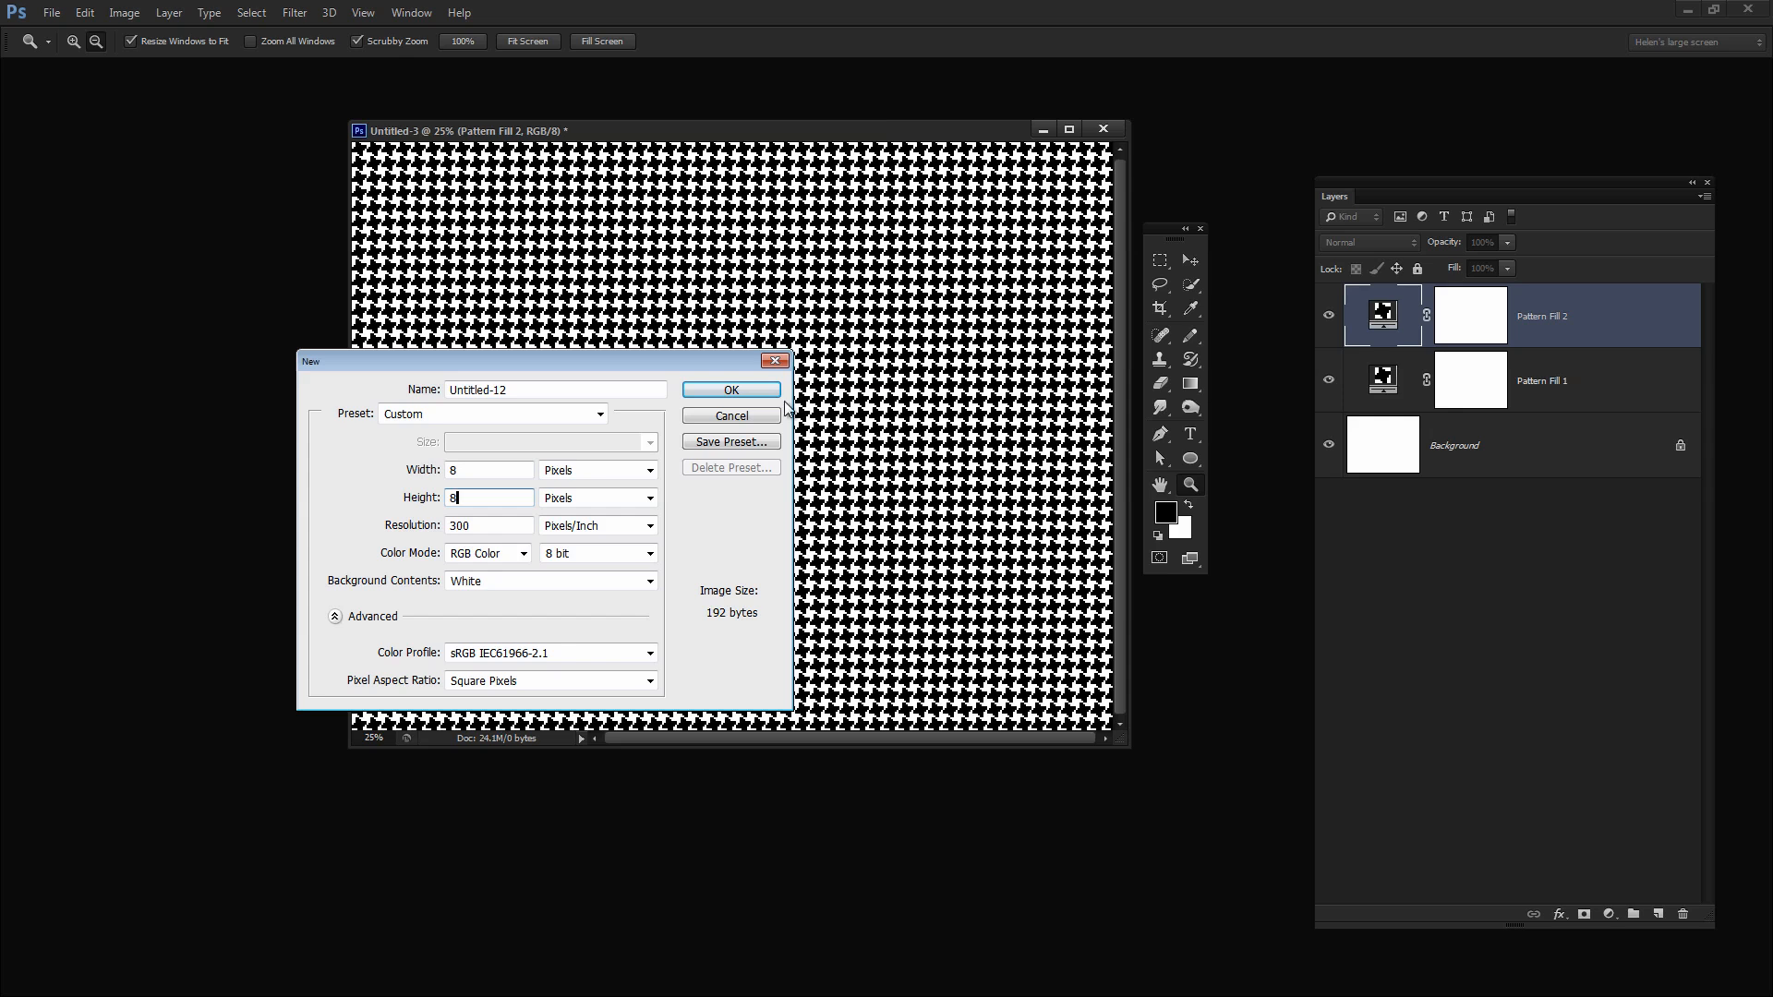
click(732, 391)
- Magnify the new document to 3200%, enlarge its window around the canvas, and show the grid
click(80, 155)
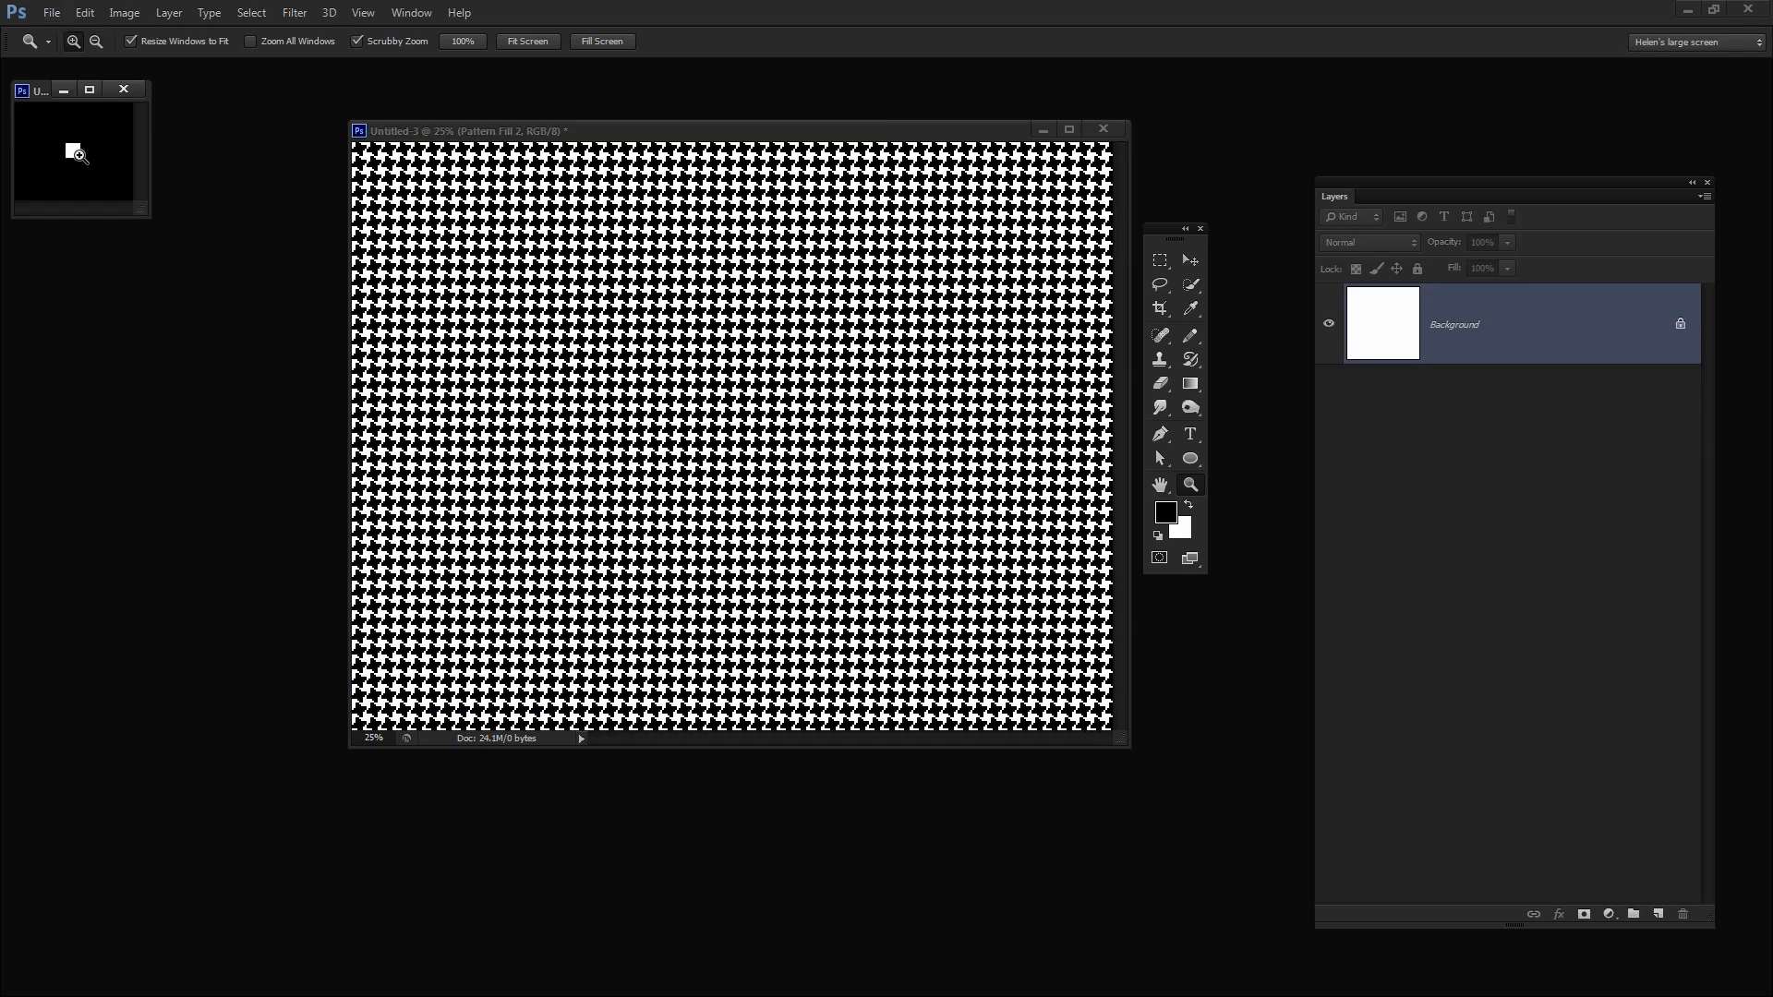
click(79, 155)
click(79, 155)
click(80, 157)
click(81, 158)
click(81, 159)
click(82, 161)
click(84, 164)
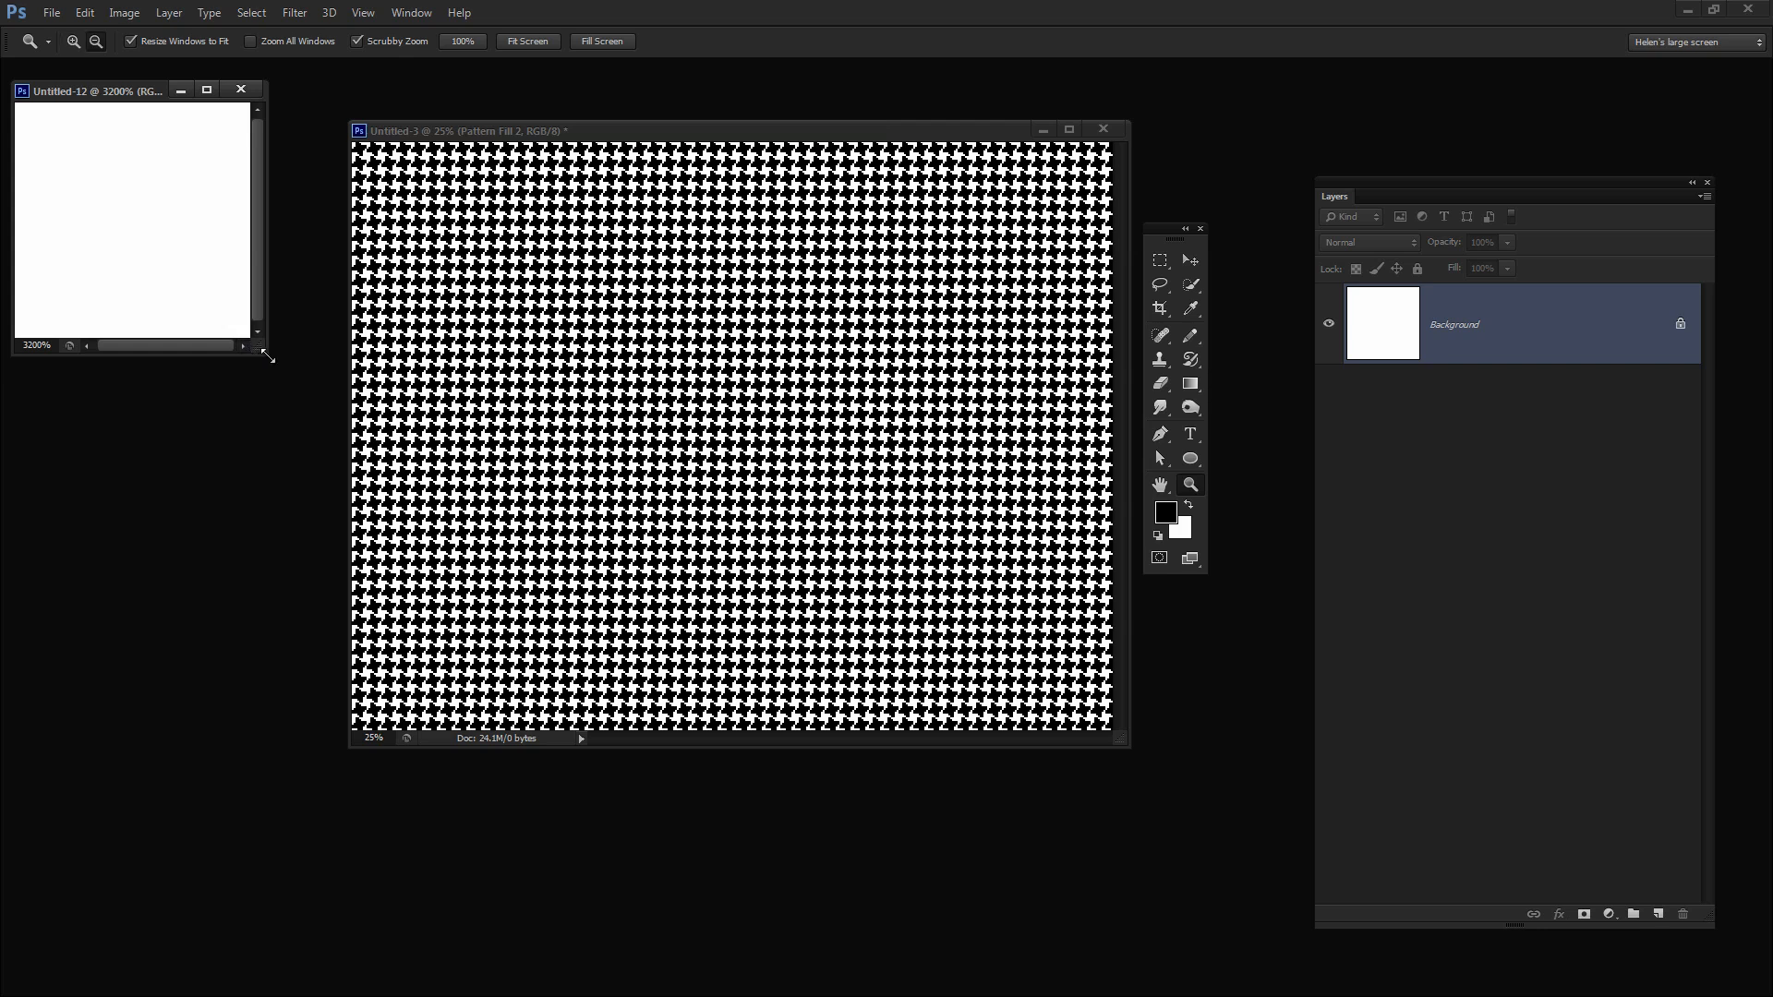
drag(262, 351, 552, 587)
drag(238, 92, 355, 221)
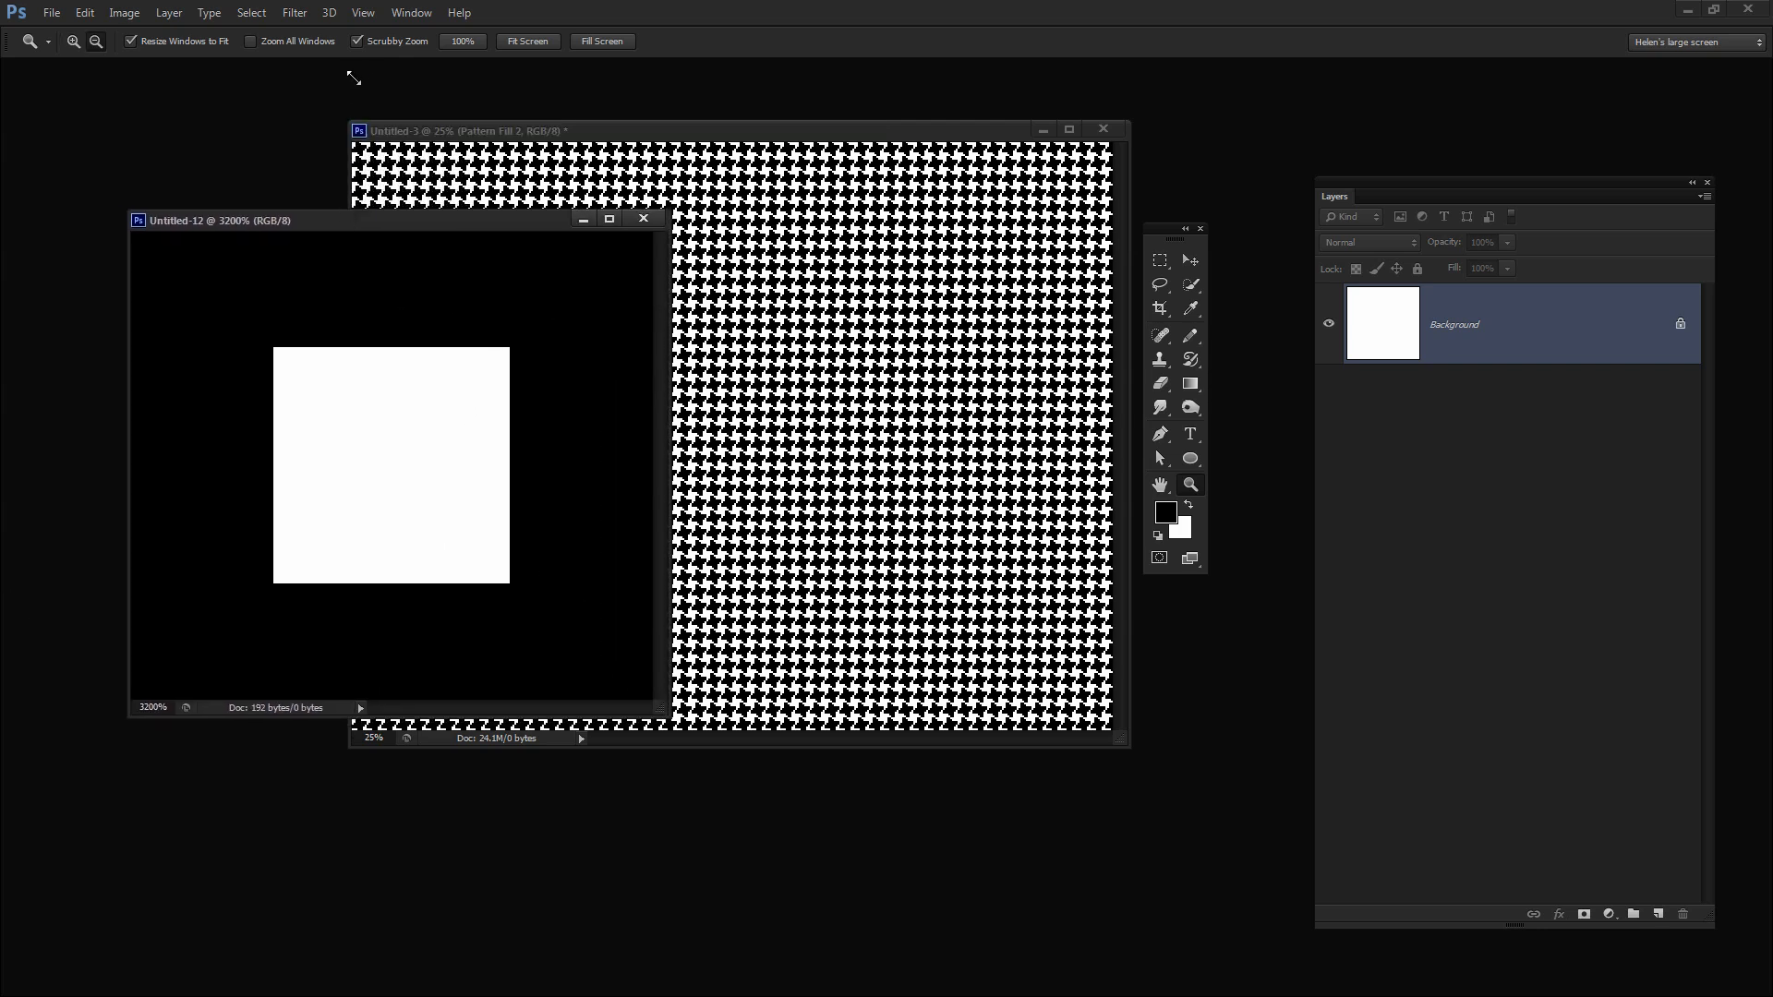
click(363, 13)
mouse_move(418, 263)
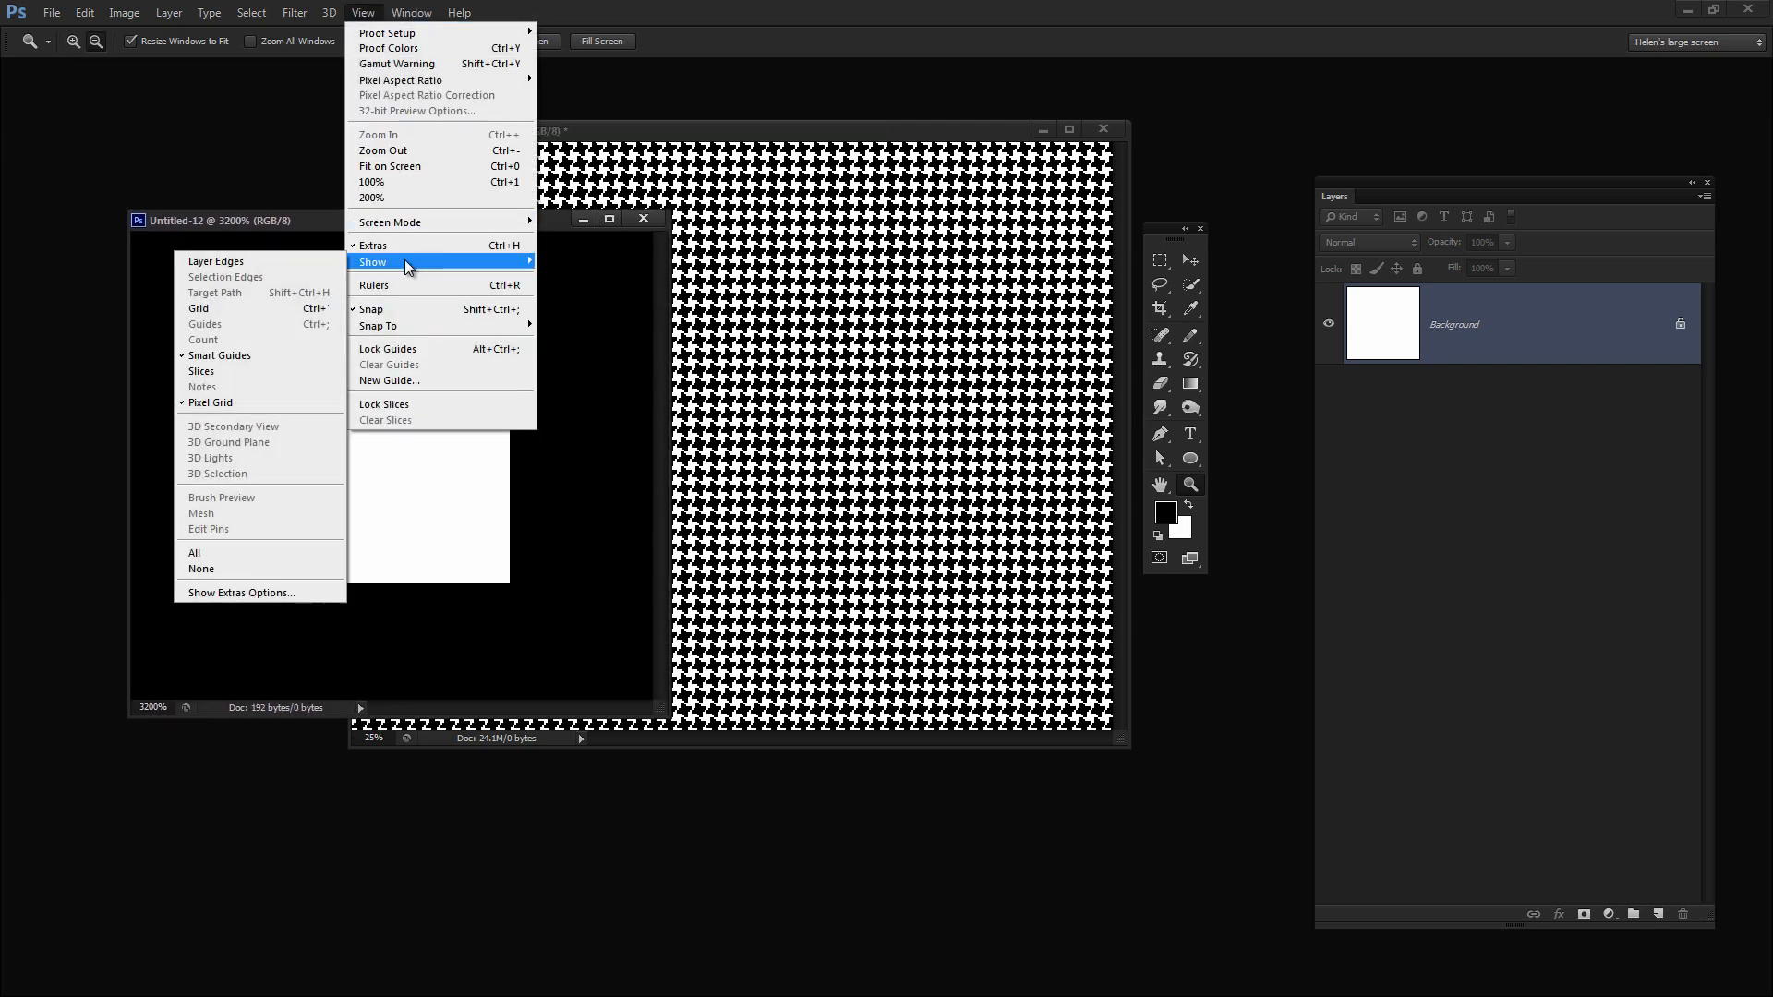
click(235, 308)
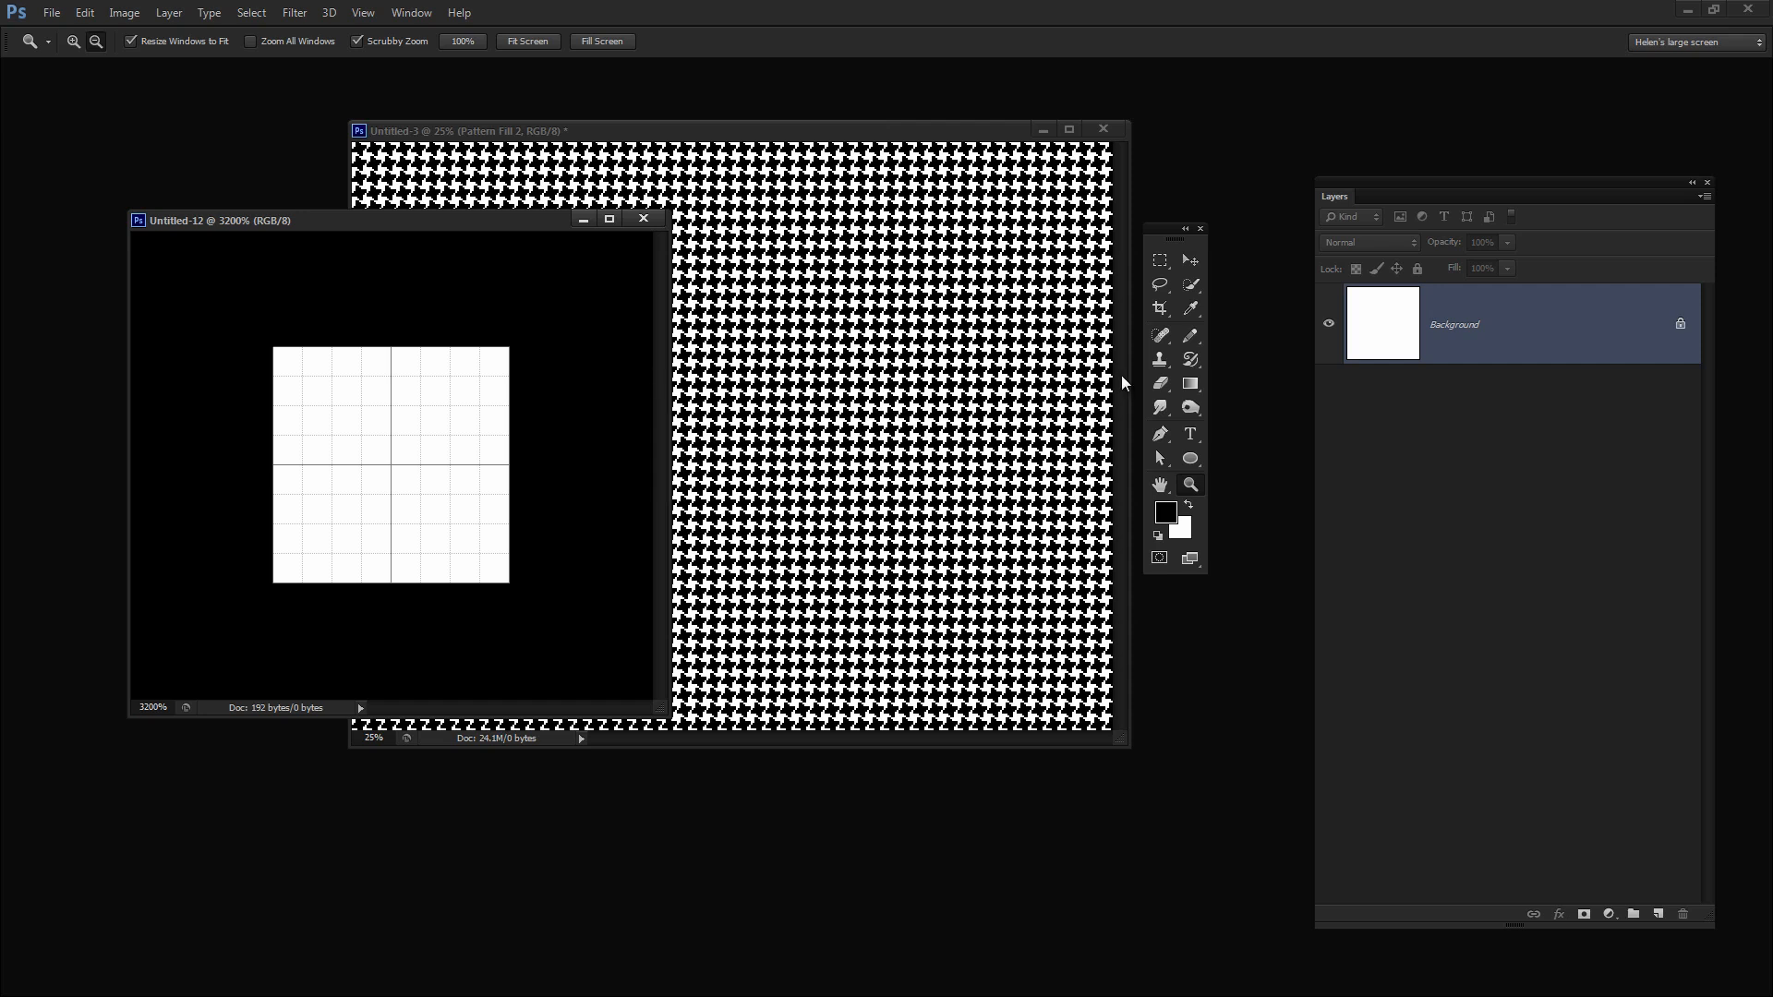
- Pencil two adjoining black vertical bars, each two pixels wide and six tall, with the second offset two pixels lower
click(1190, 337)
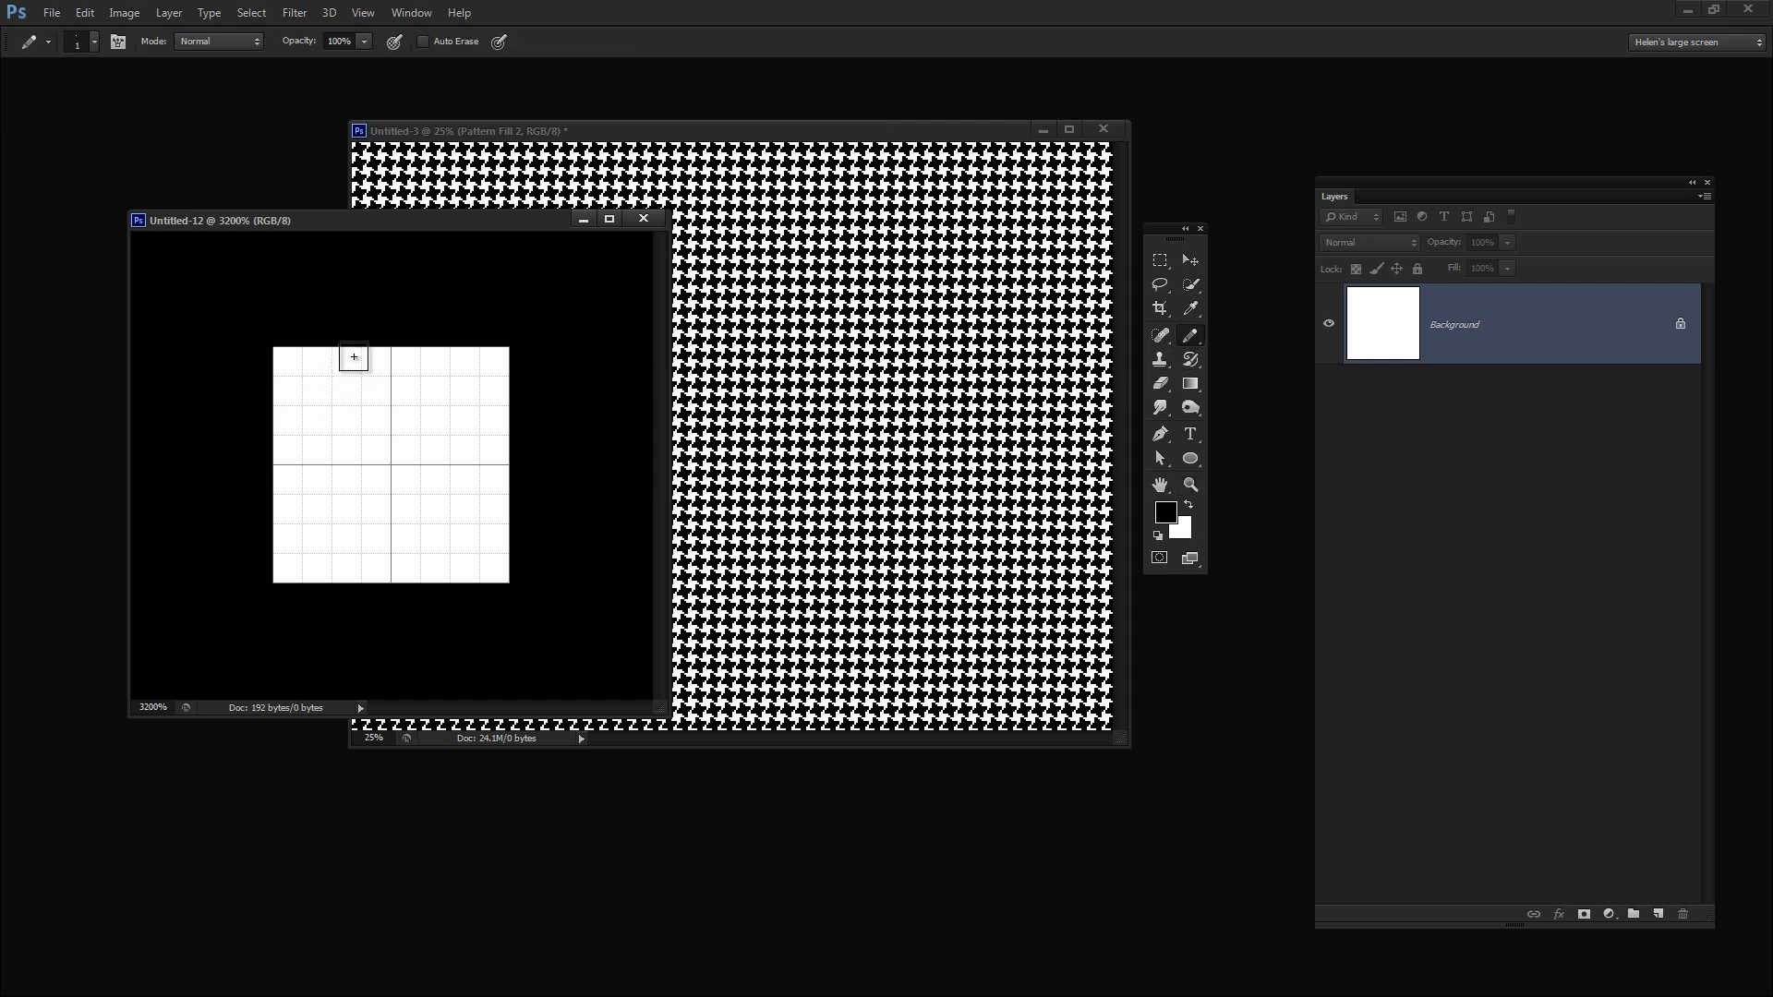
mouse_move(354, 357)
mouse_down()
mouse_move(362, 510)
mouse_move(342, 499)
mouse_move(340, 427)
mouse_move(360, 354)
mouse_up()
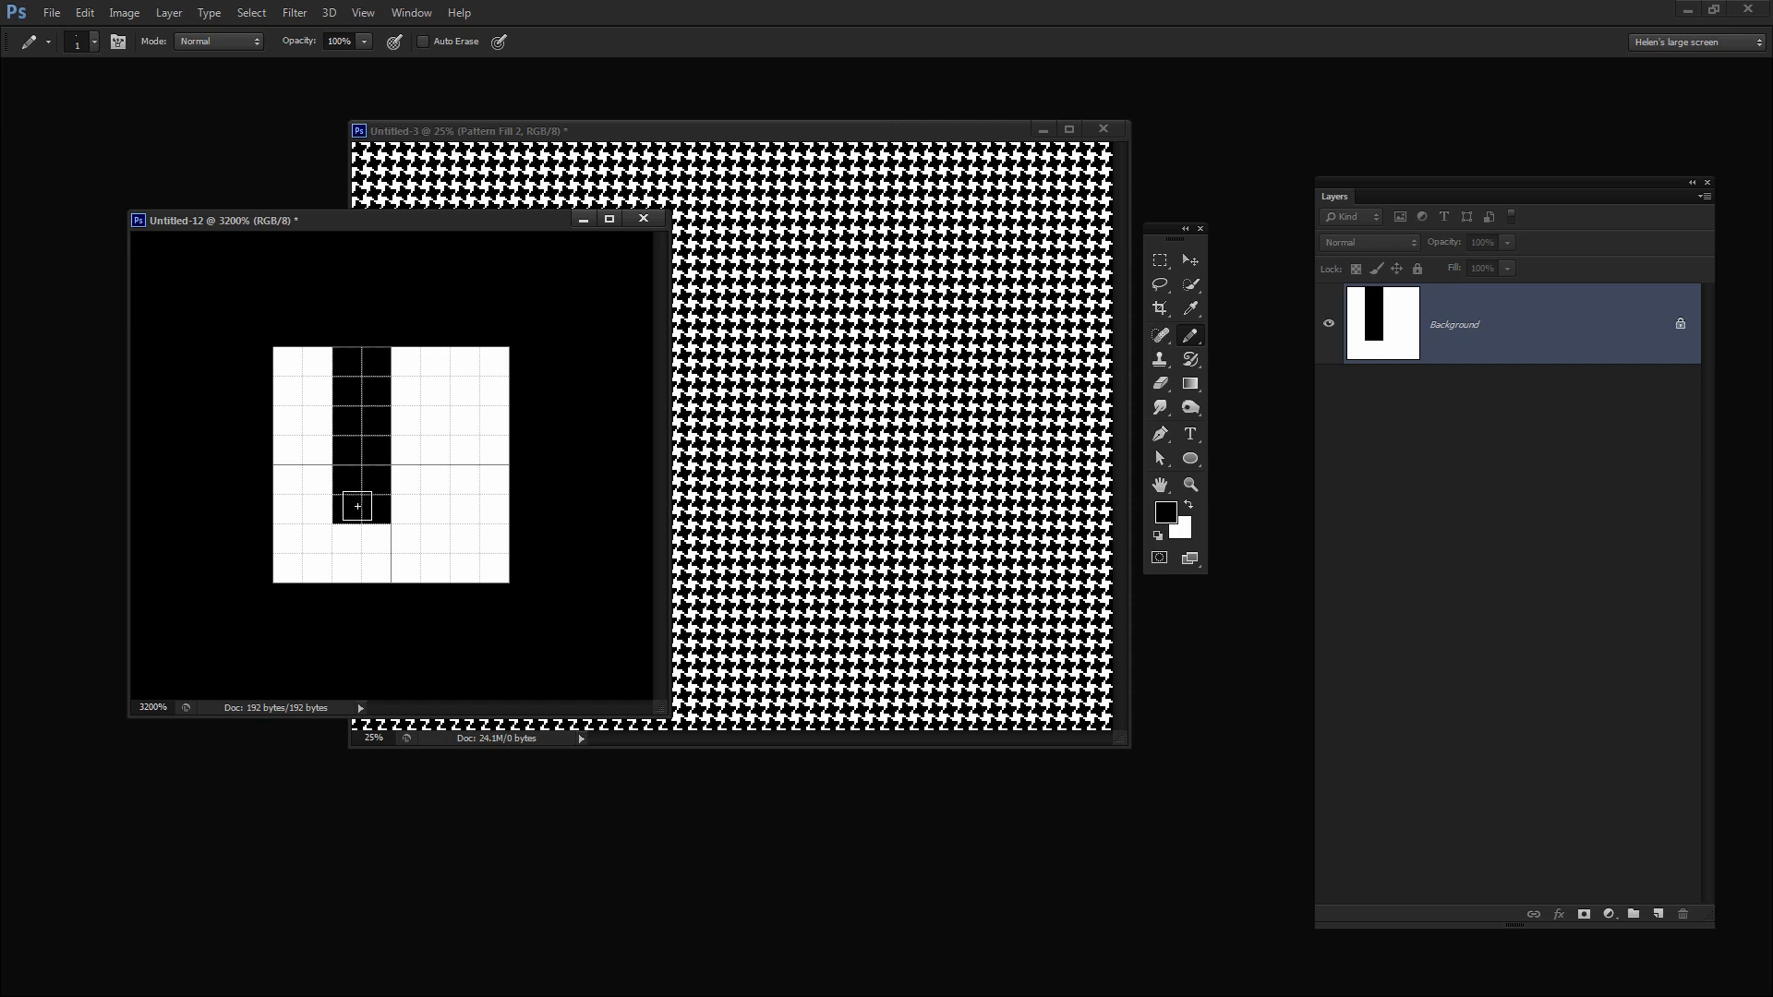
click(405, 422)
click(435, 451)
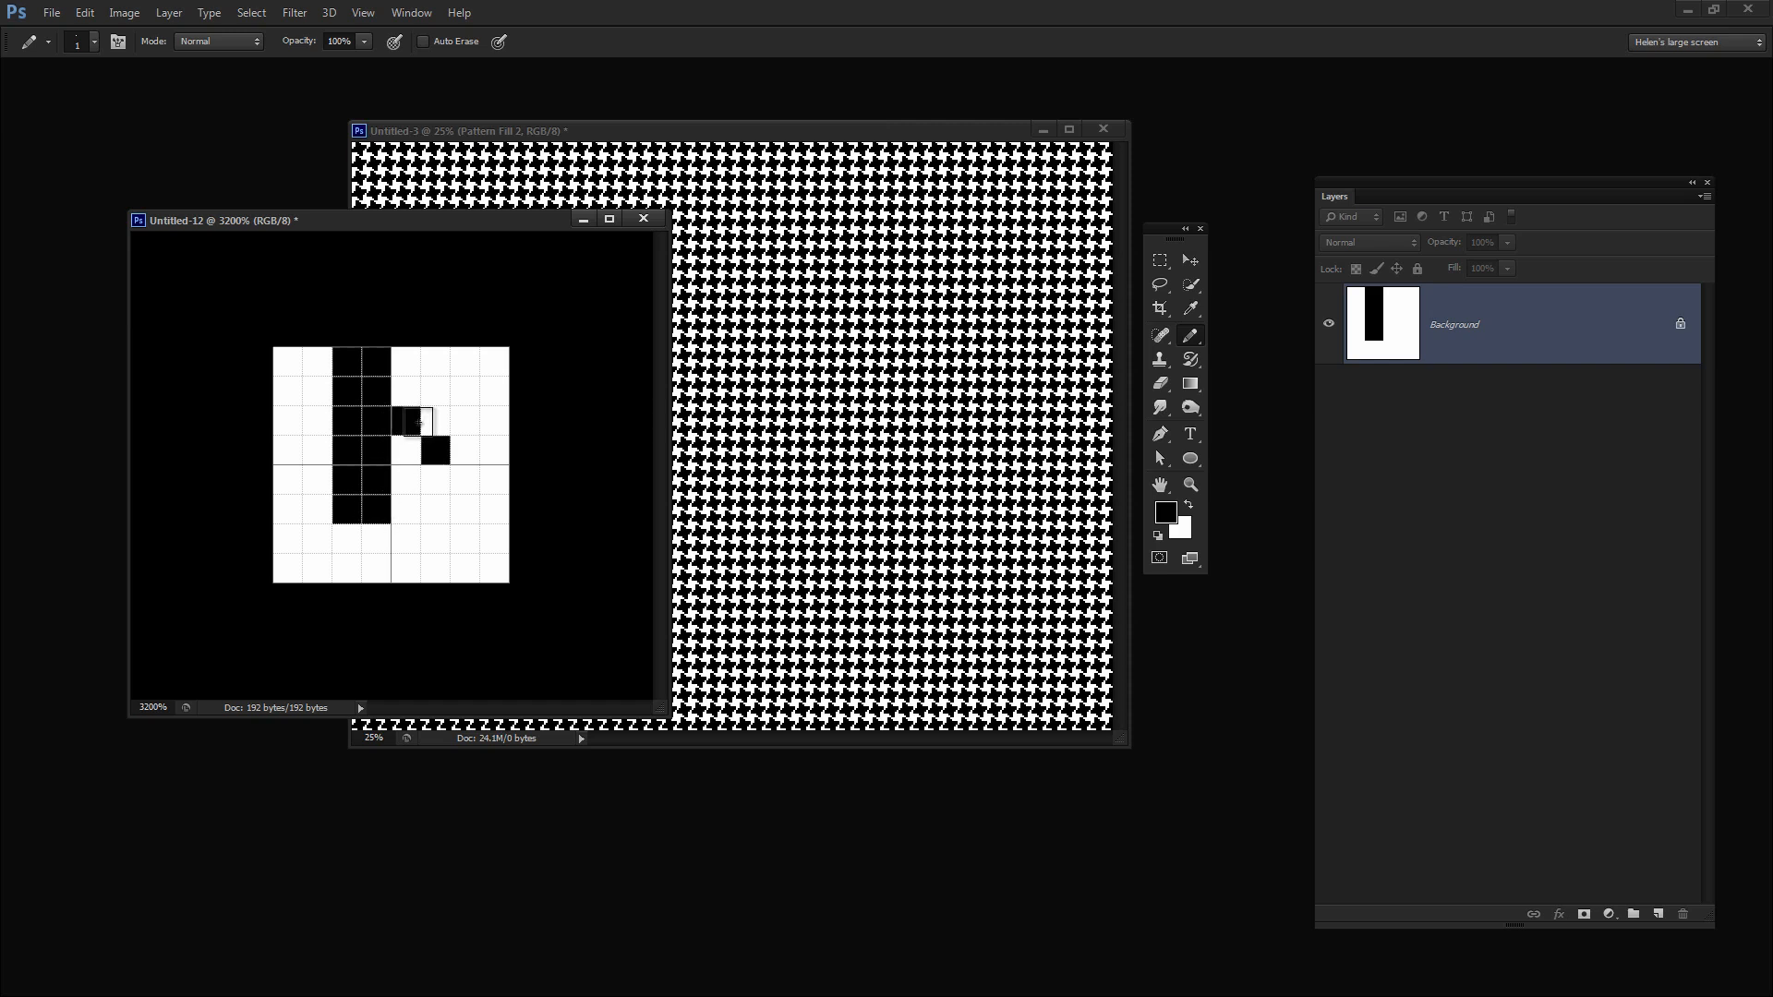
drag(435, 420, 430, 568)
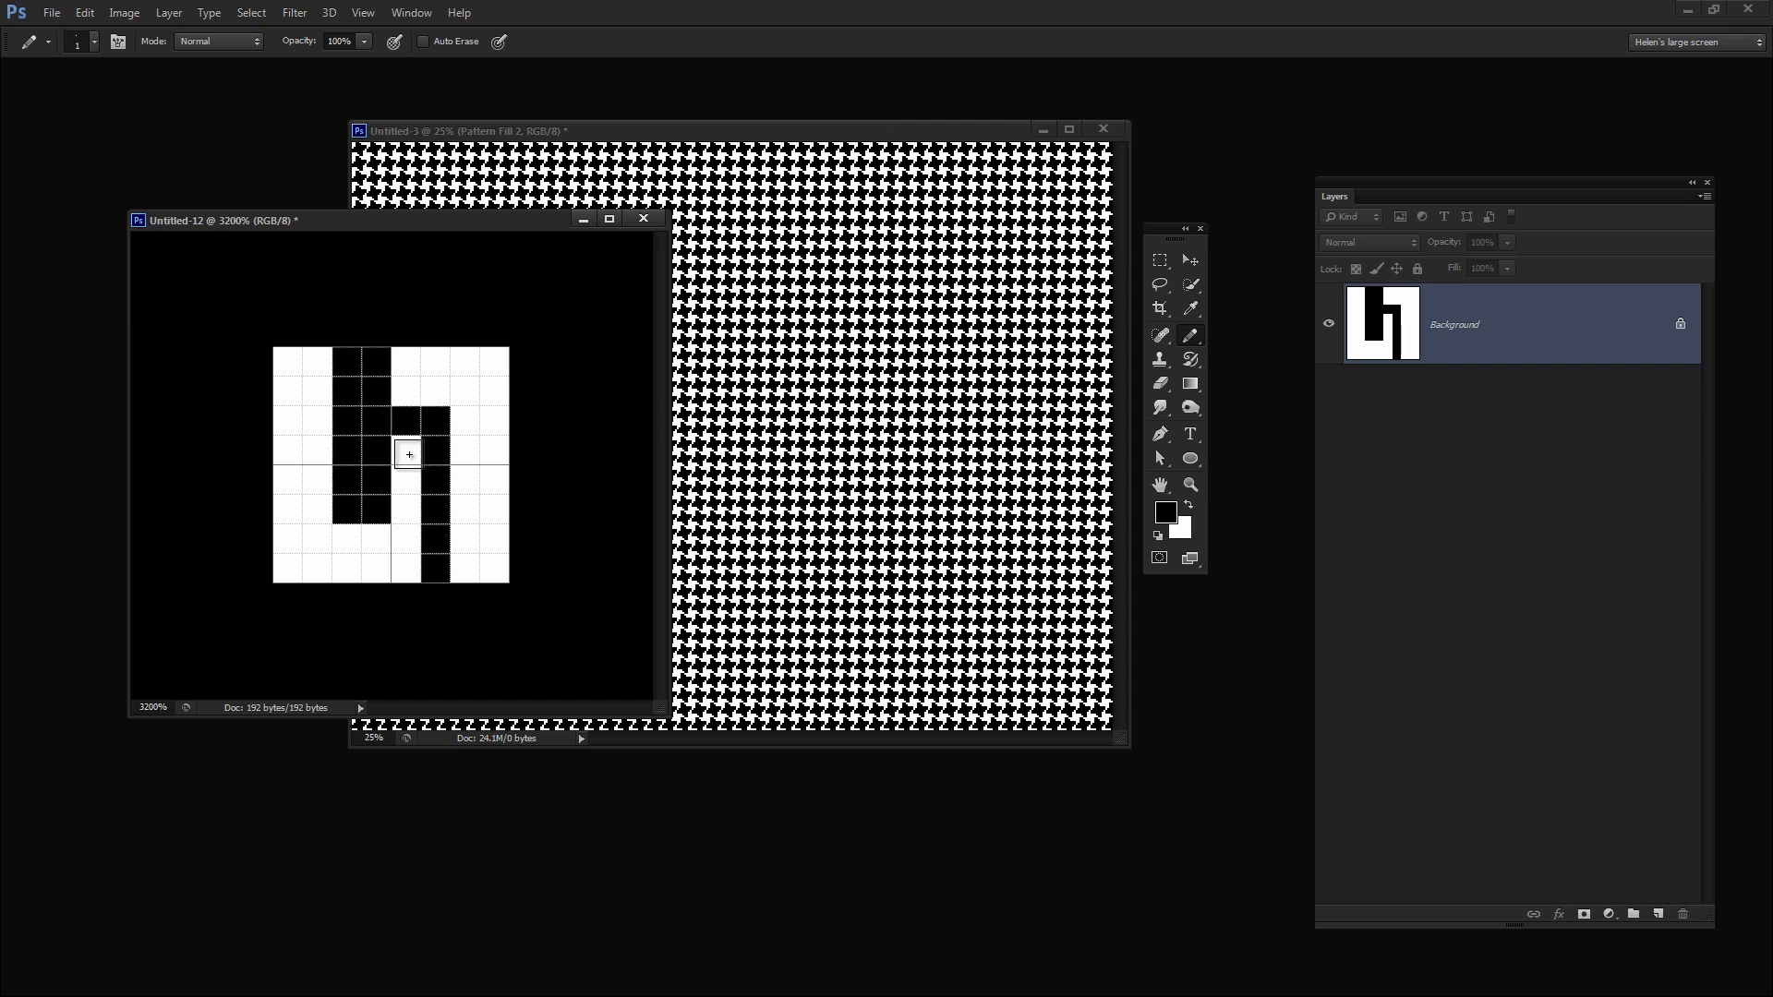
click(408, 569)
drag(408, 429, 409, 517)
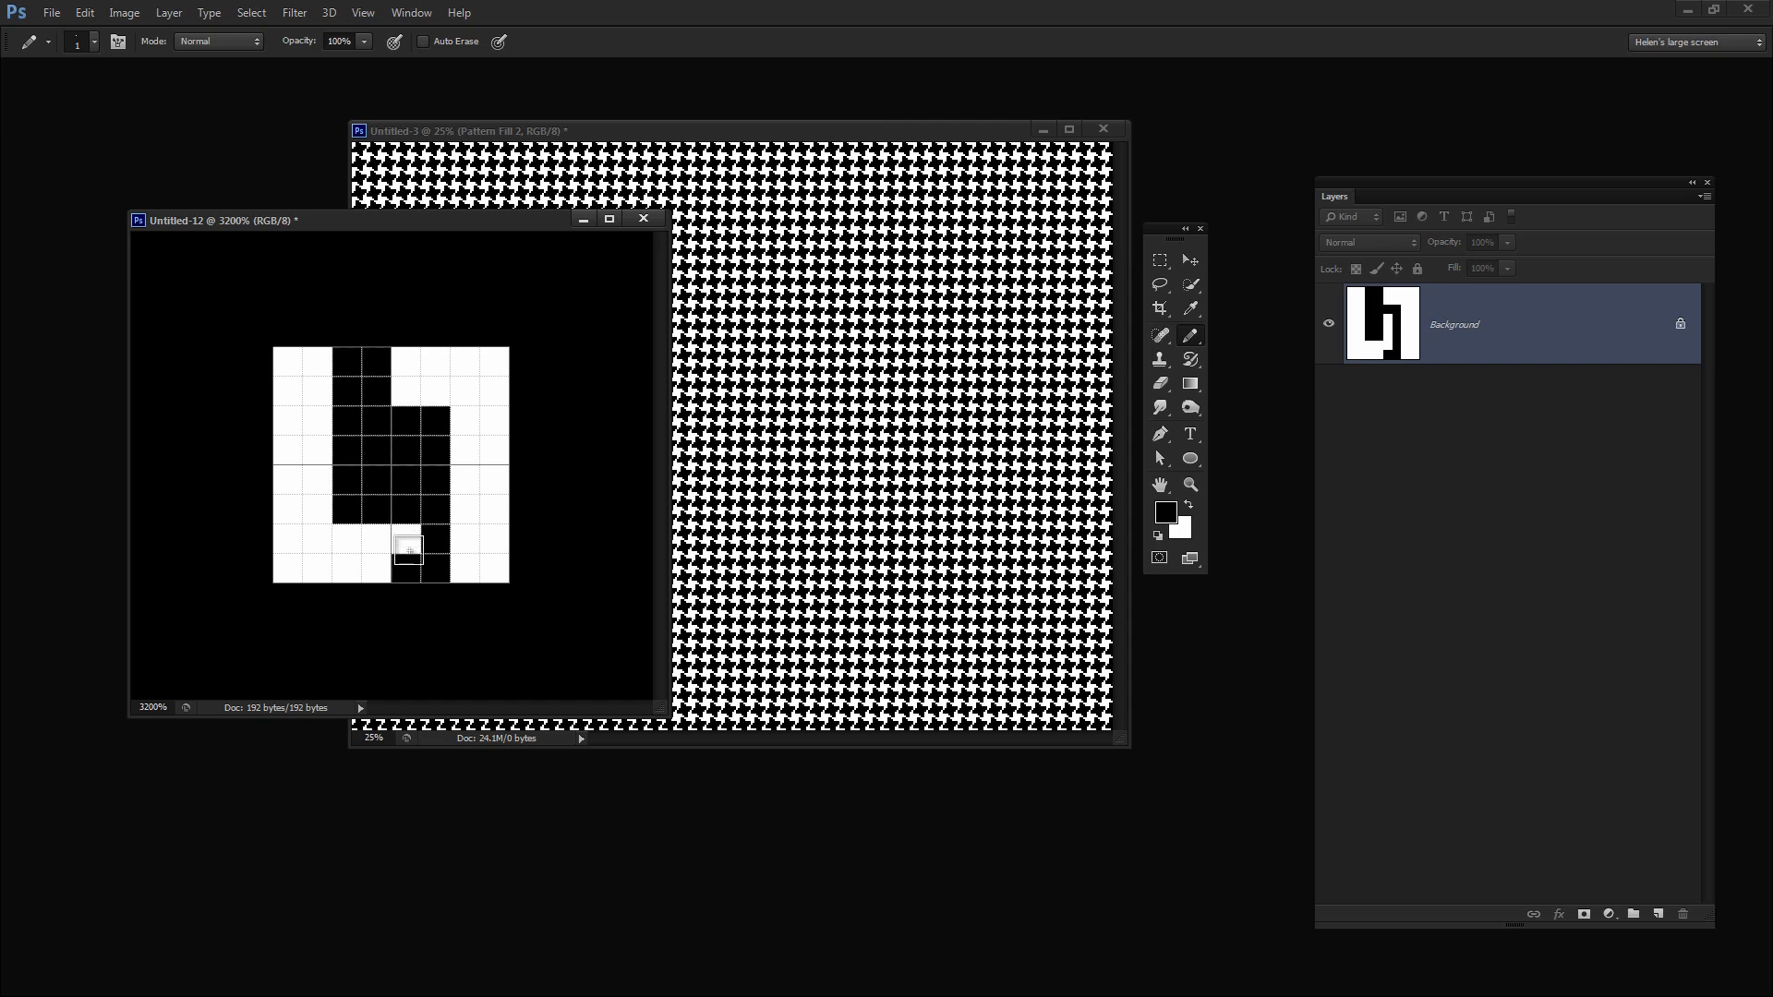
click(407, 540)
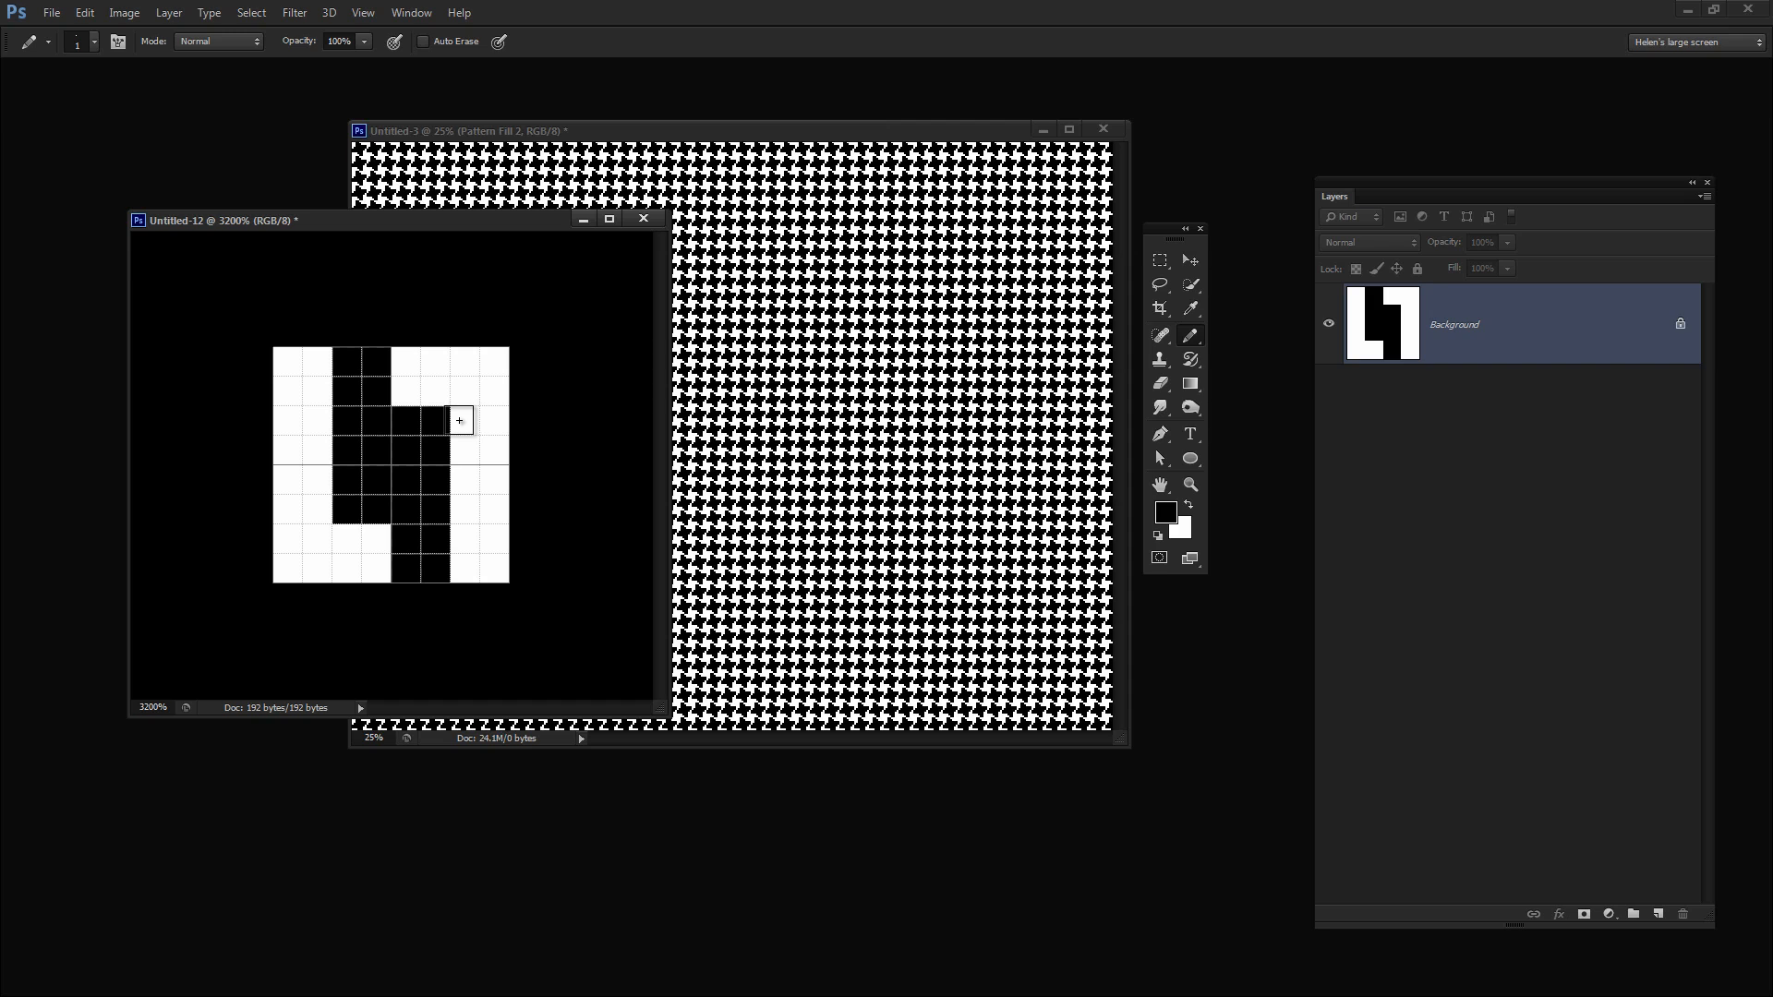
- Pencil two-by-two black side arms out to the right and left canvas edges, and whiten the stray pixel below the left arm
mouse_move(459, 420)
mouse_down()
mouse_move(507, 425)
mouse_move(461, 443)
mouse_up()
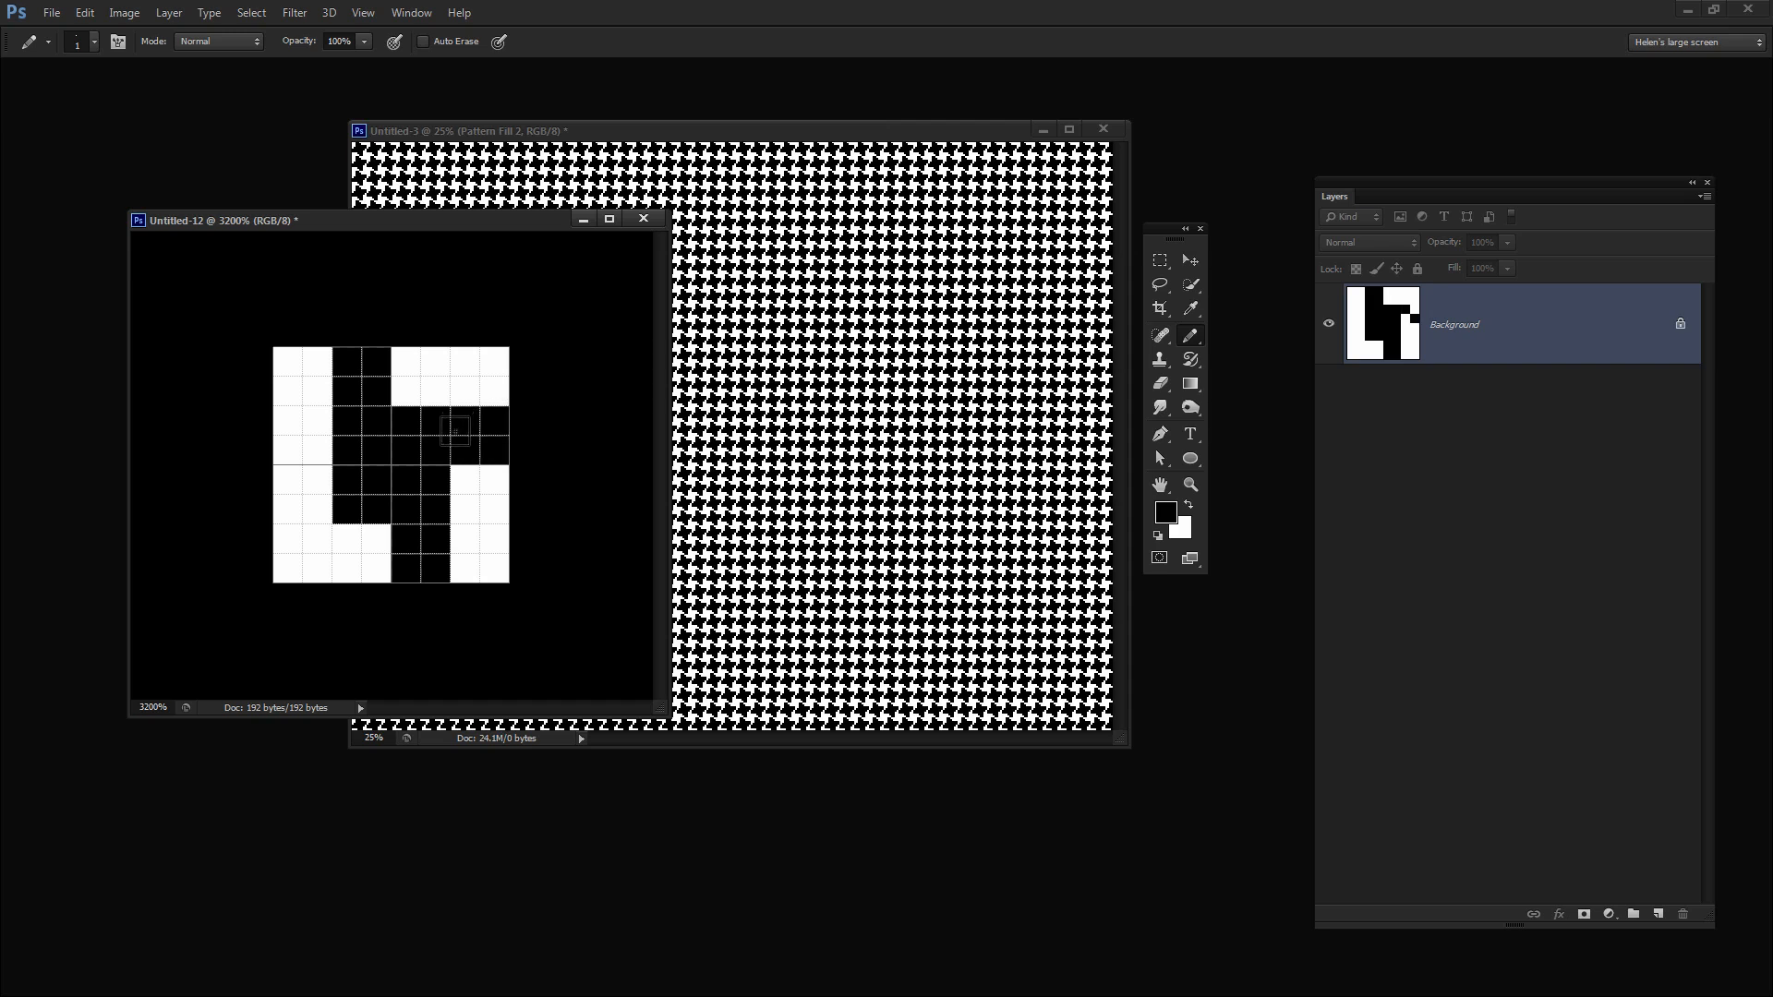
mouse_move(348, 502)
mouse_down()
mouse_move(241, 502)
mouse_move(336, 475)
mouse_up()
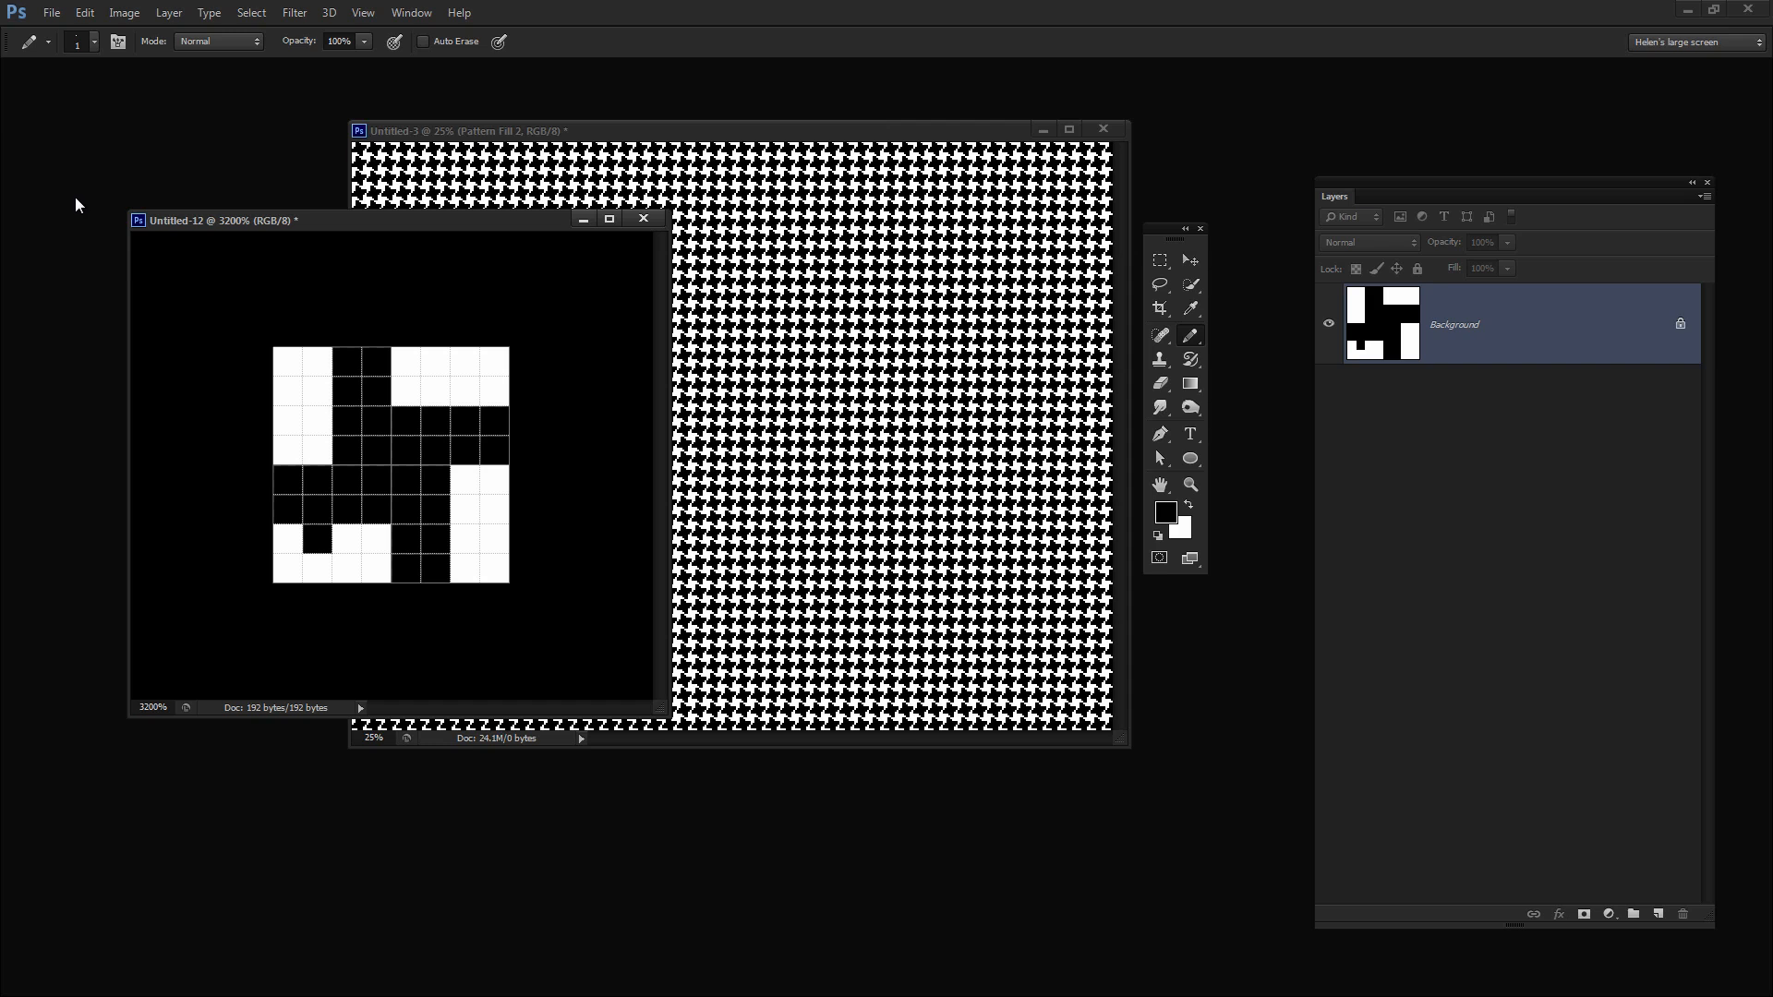
key(x)
click(315, 535)
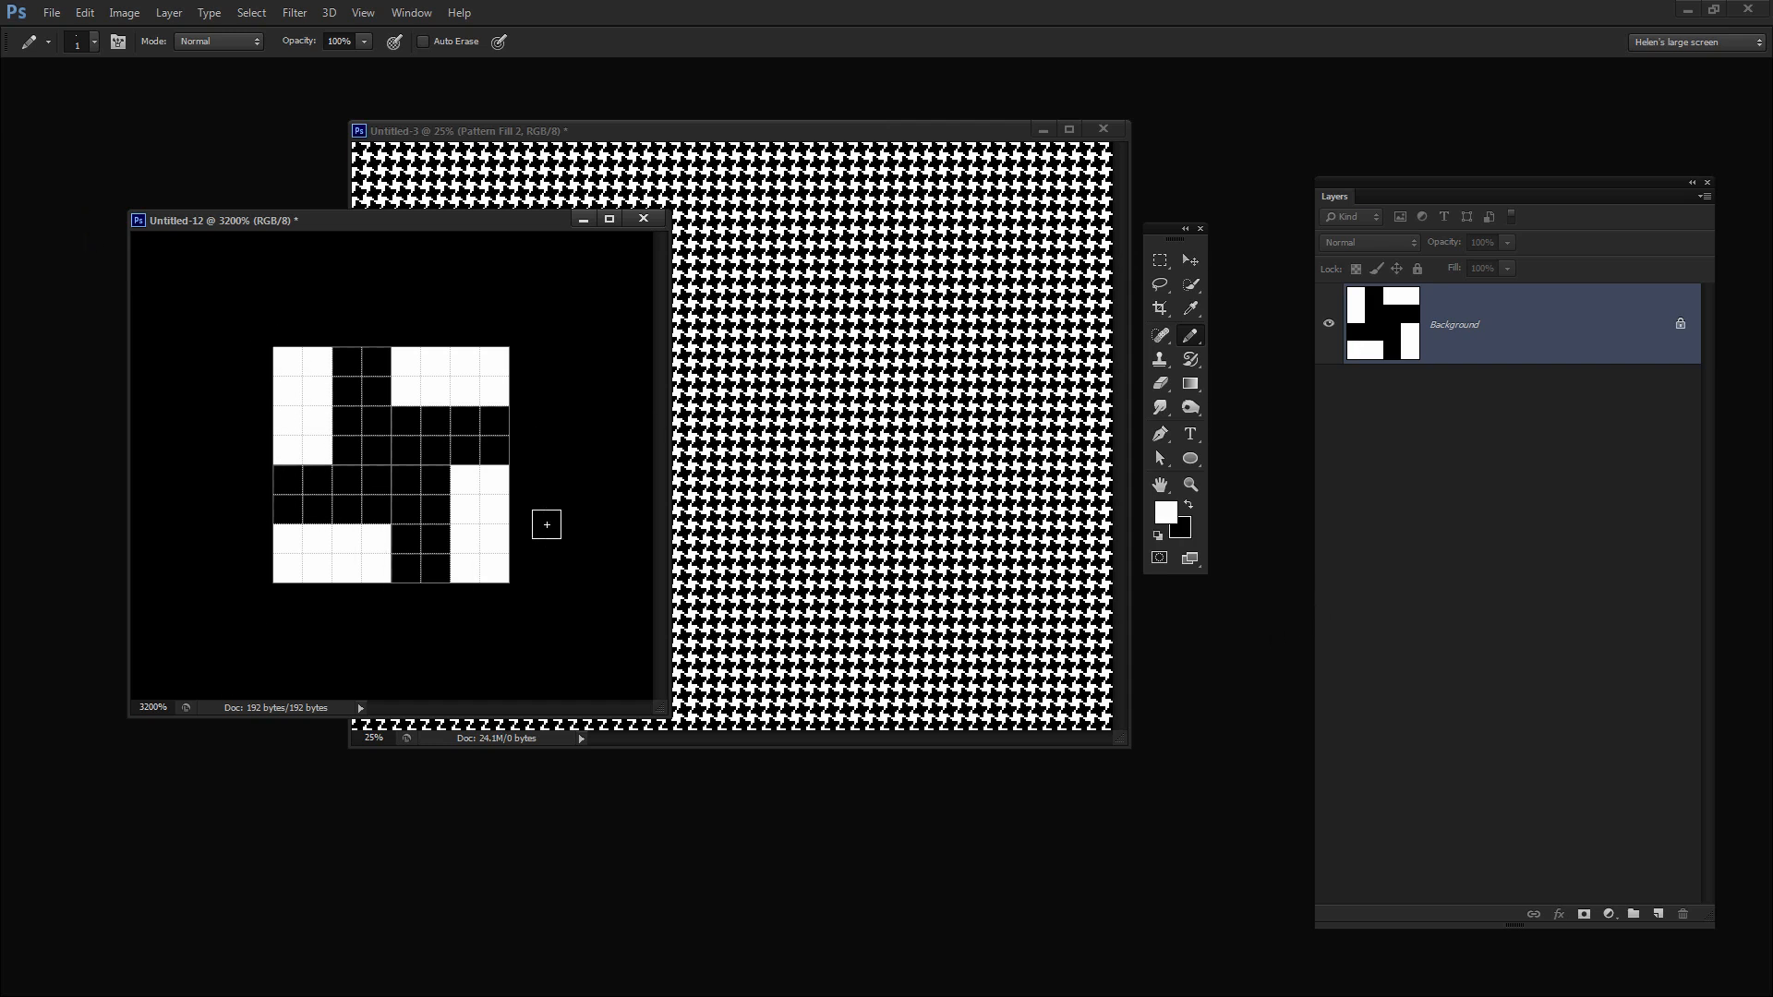
- Pencil one black pixel into each of the four inner corners between the arms of the houndstooth shape
click(405, 409)
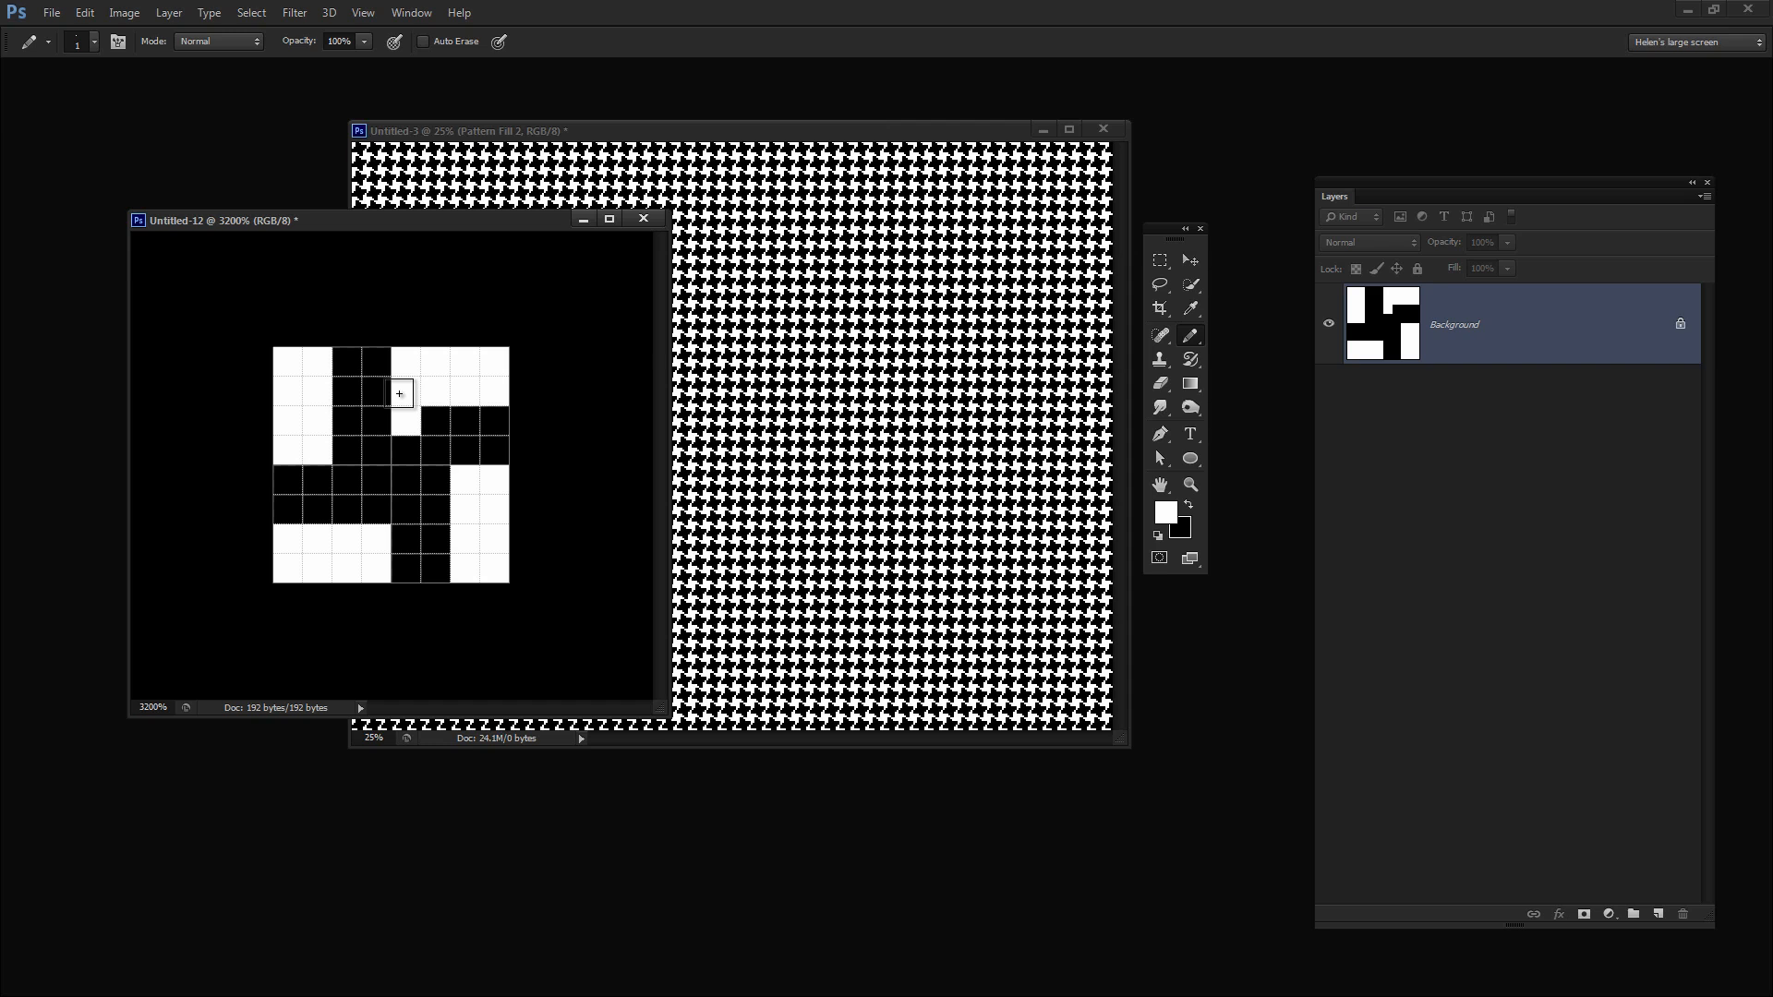
key(x)
click(404, 412)
click(400, 392)
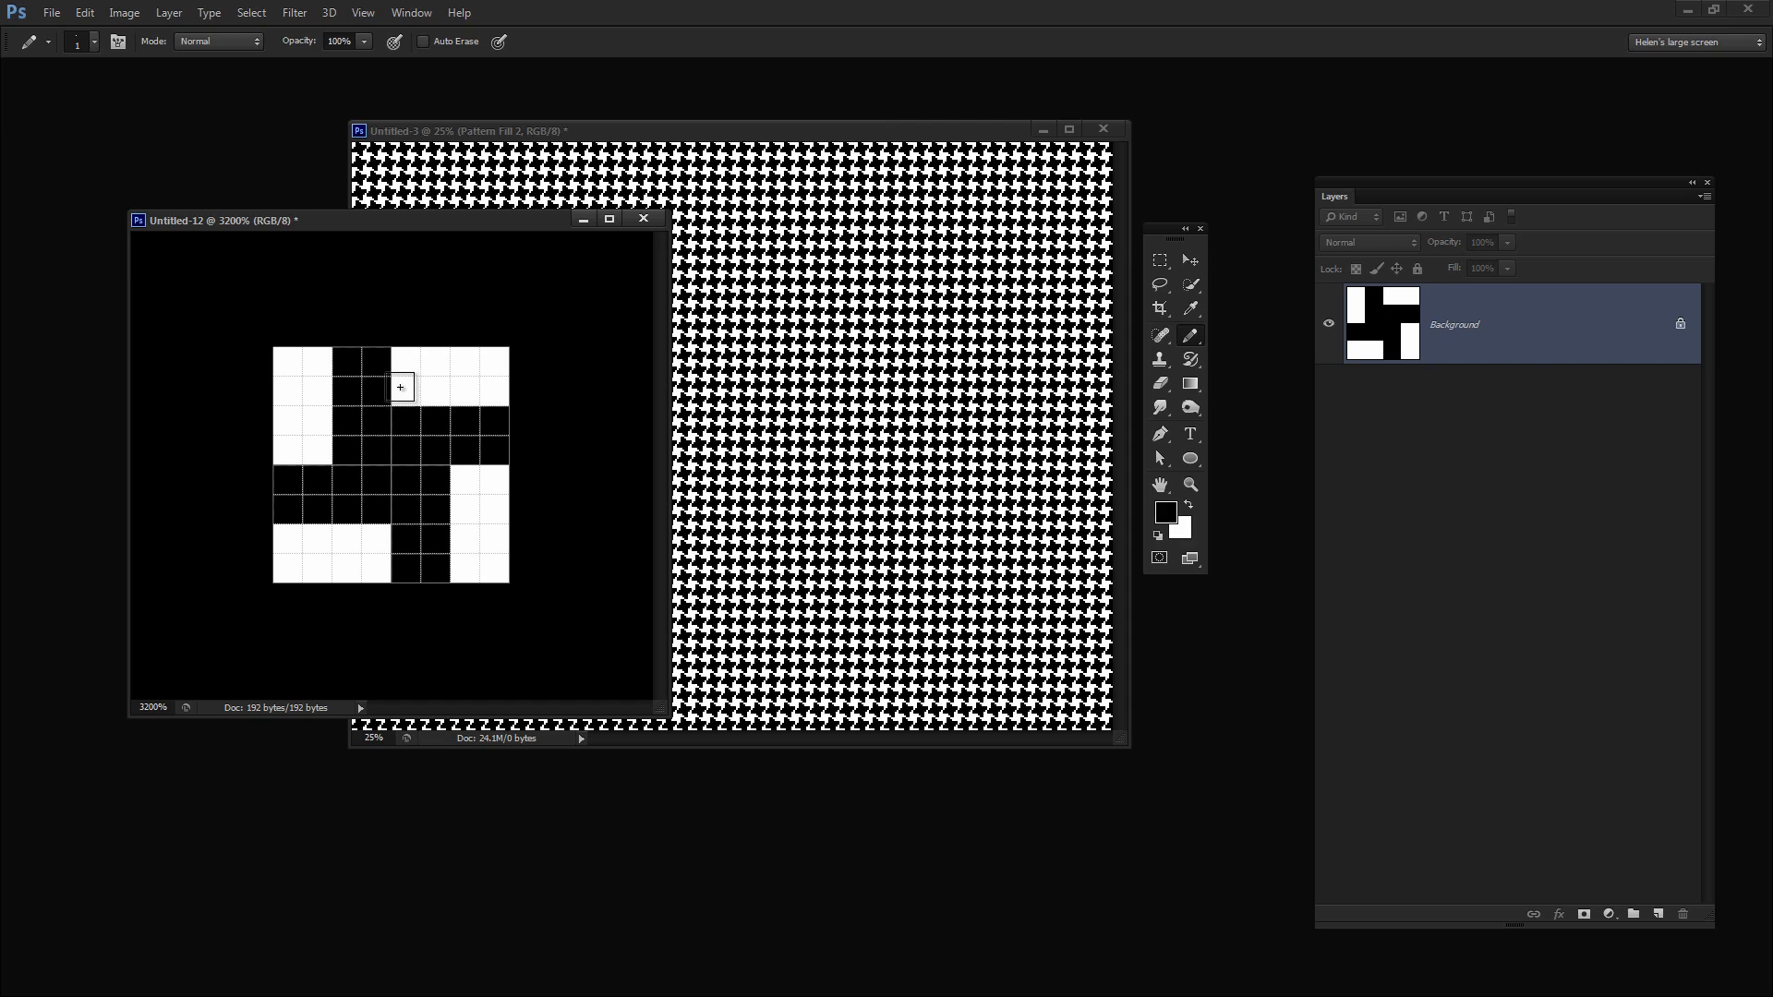
click(463, 476)
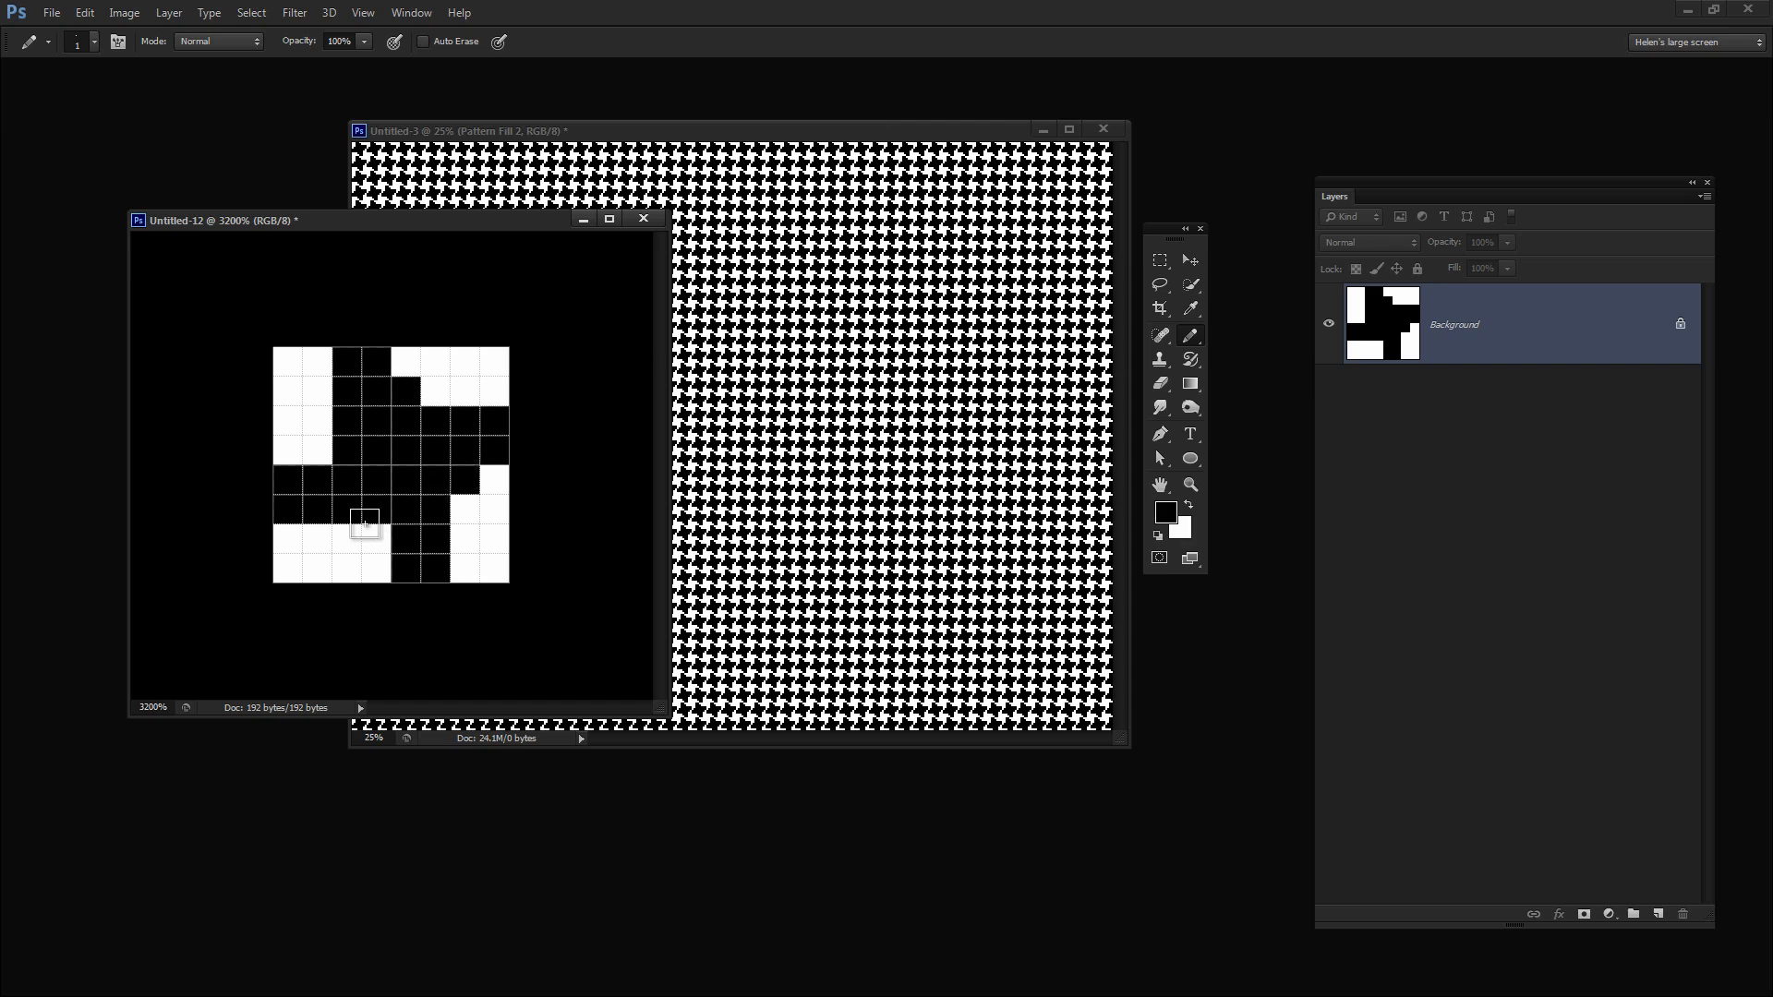
click(375, 538)
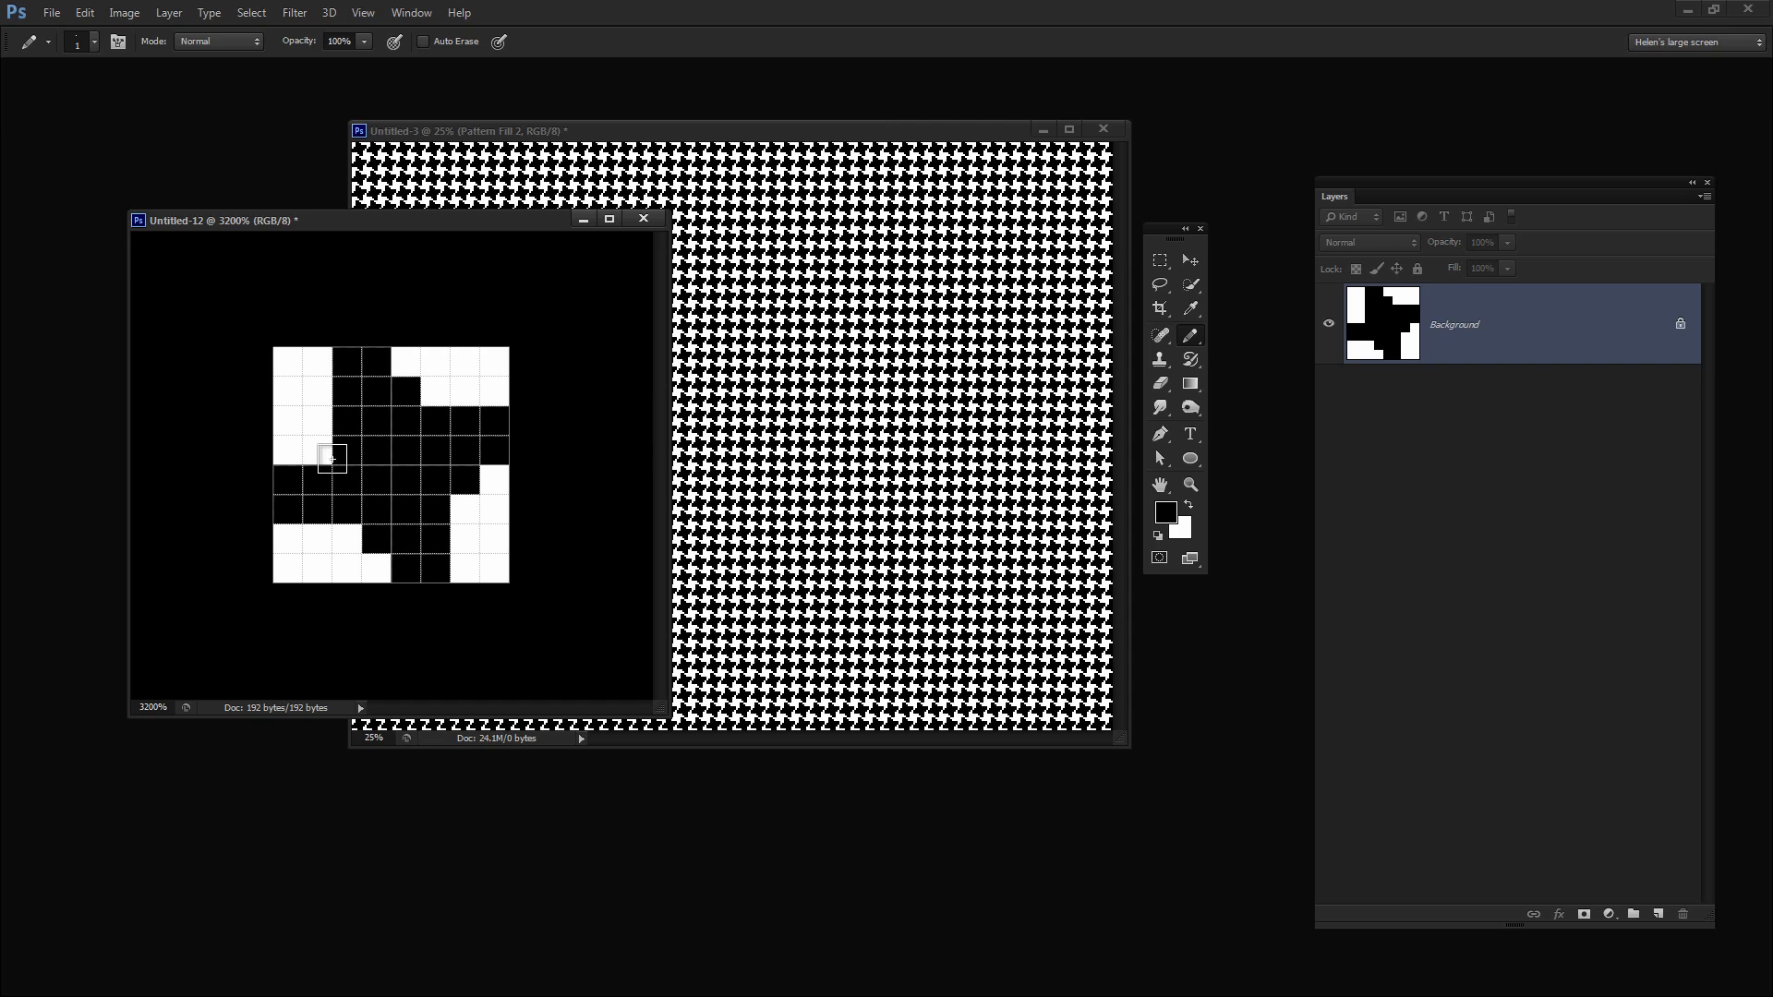
click(318, 453)
- Select the whole houndstooth canvas and define it as a pattern named herringbone
key(ctrl+a)
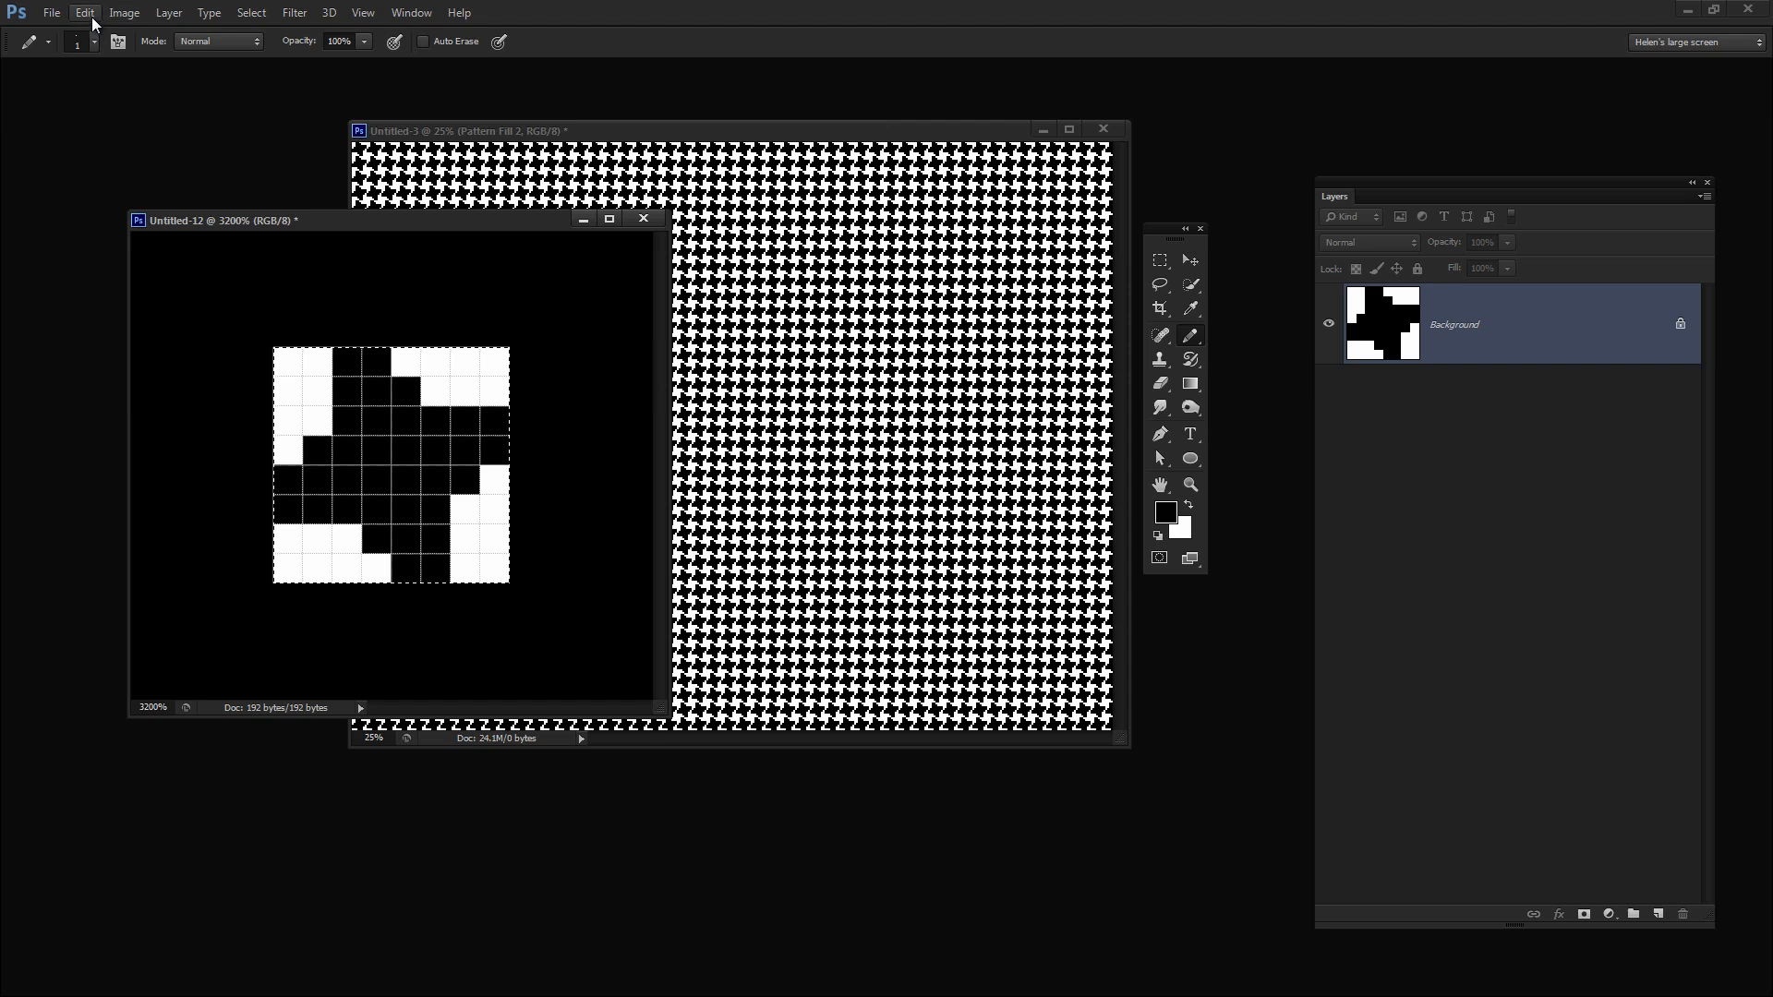
click(84, 12)
click(169, 412)
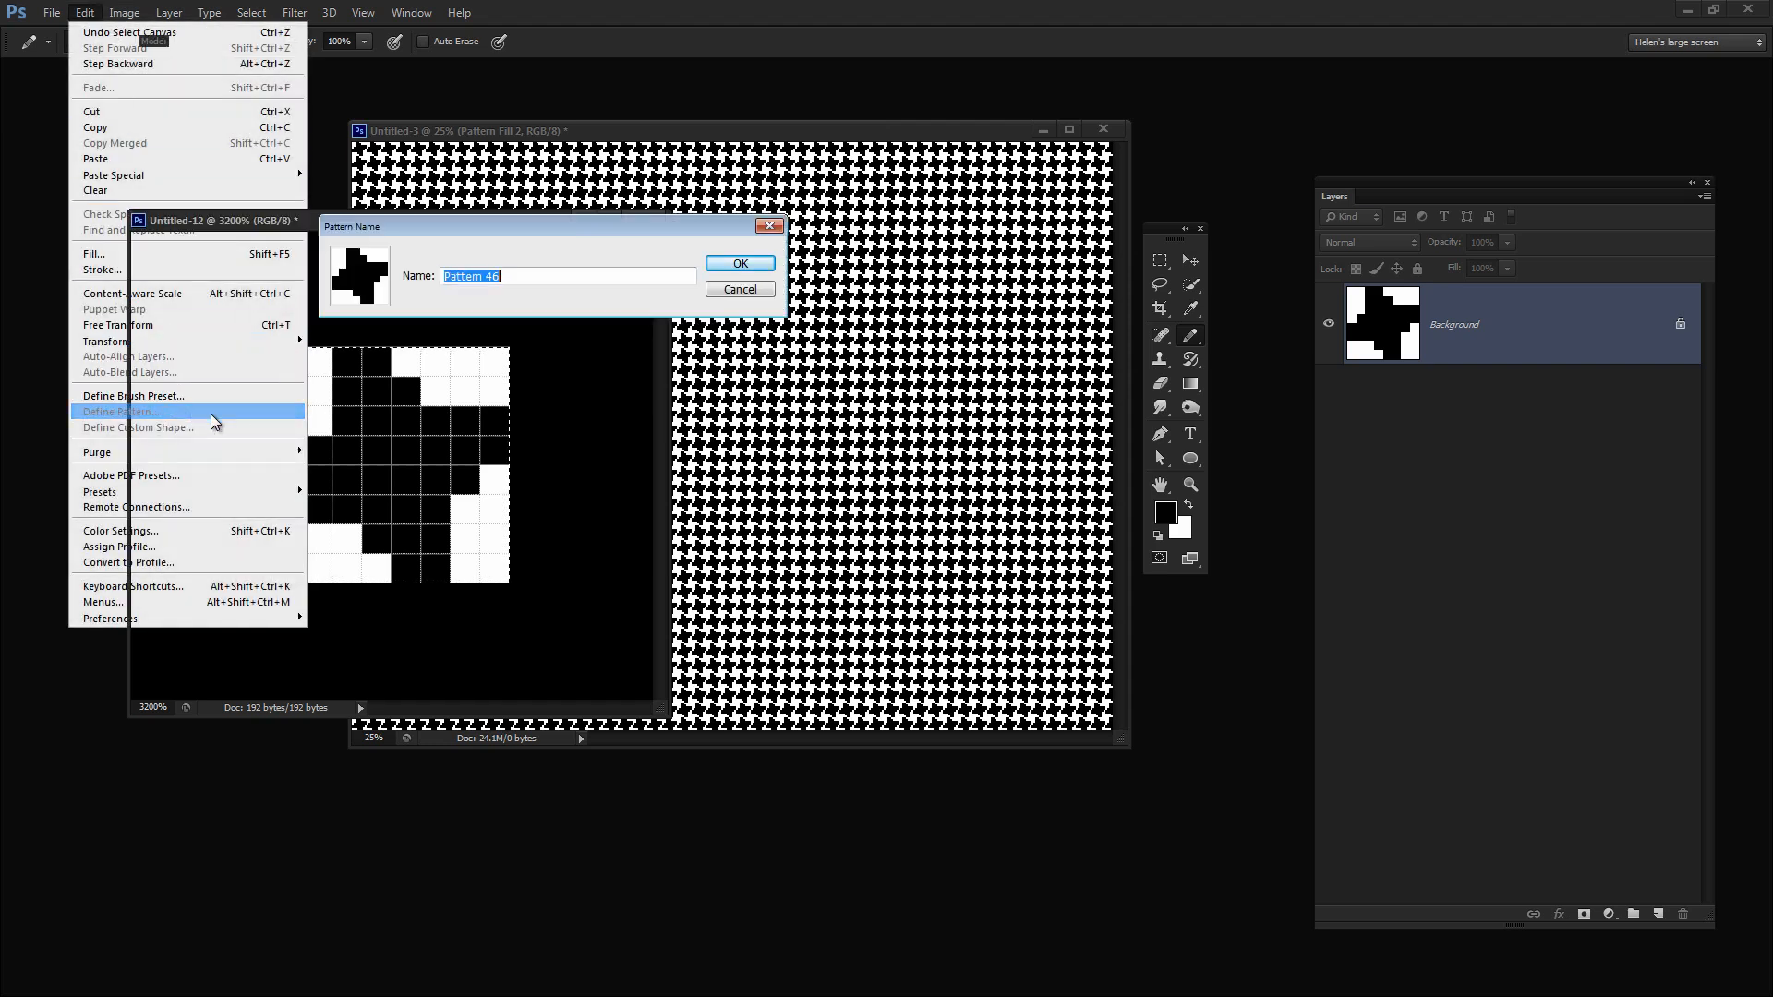
text(h)
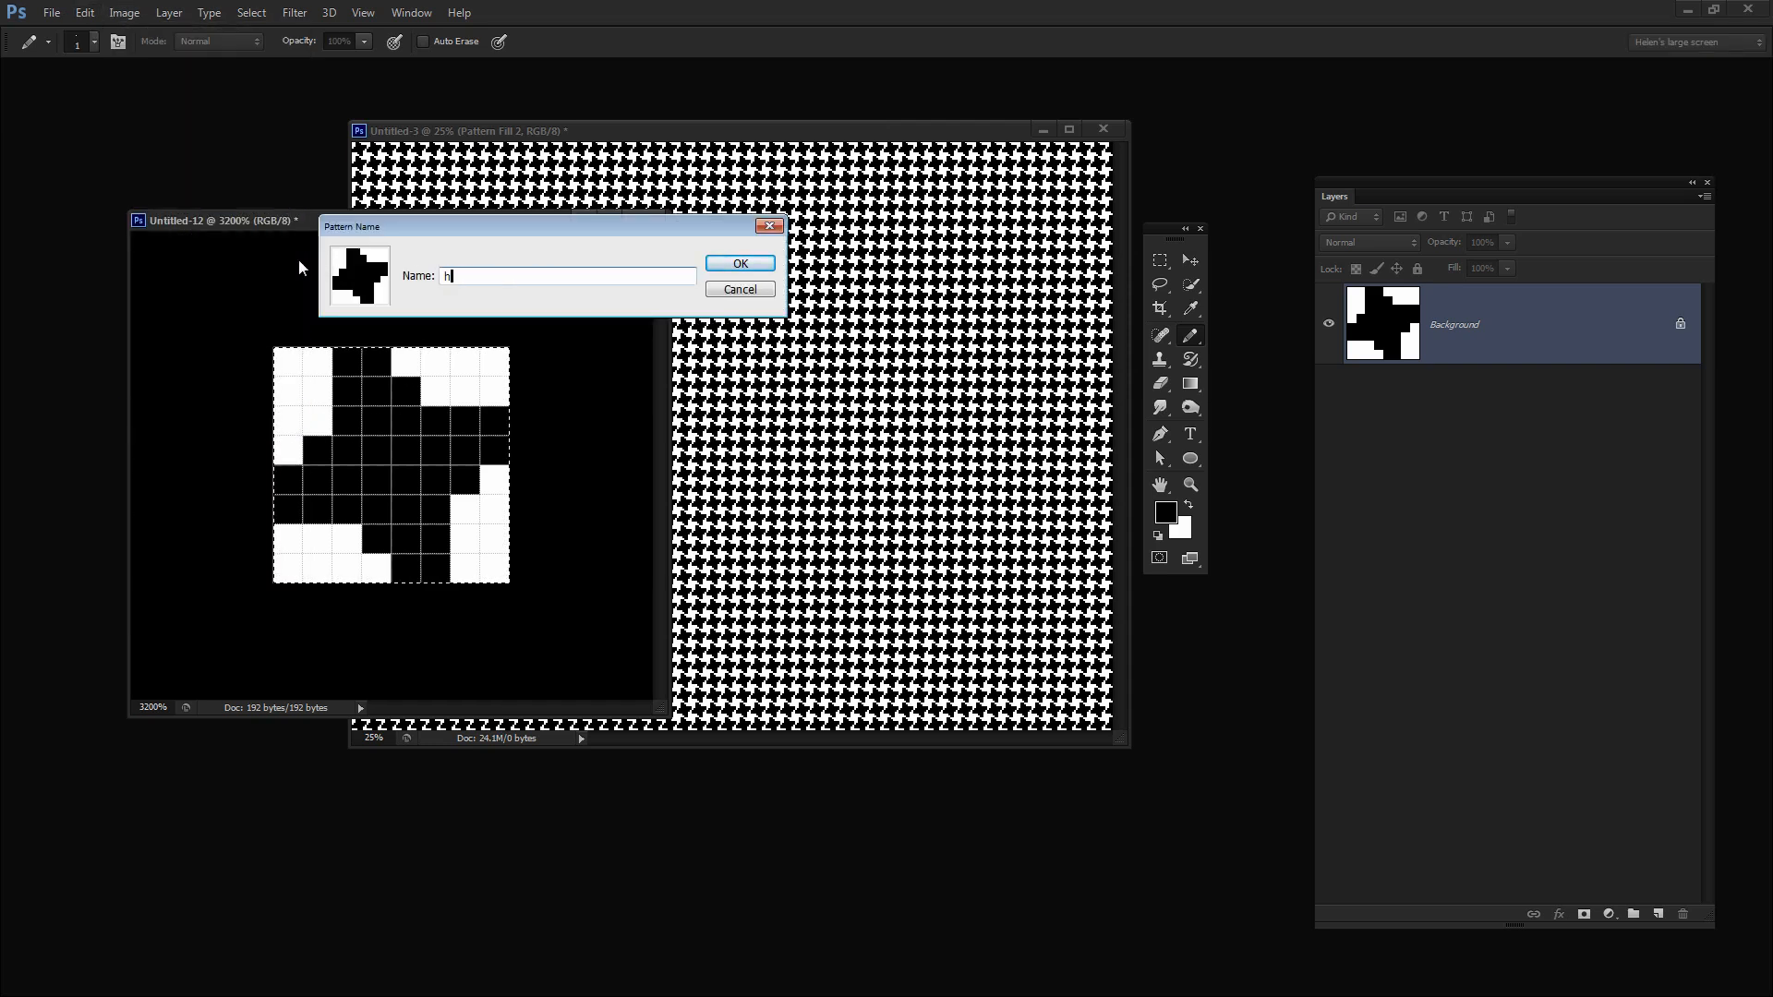
text(erringbone)
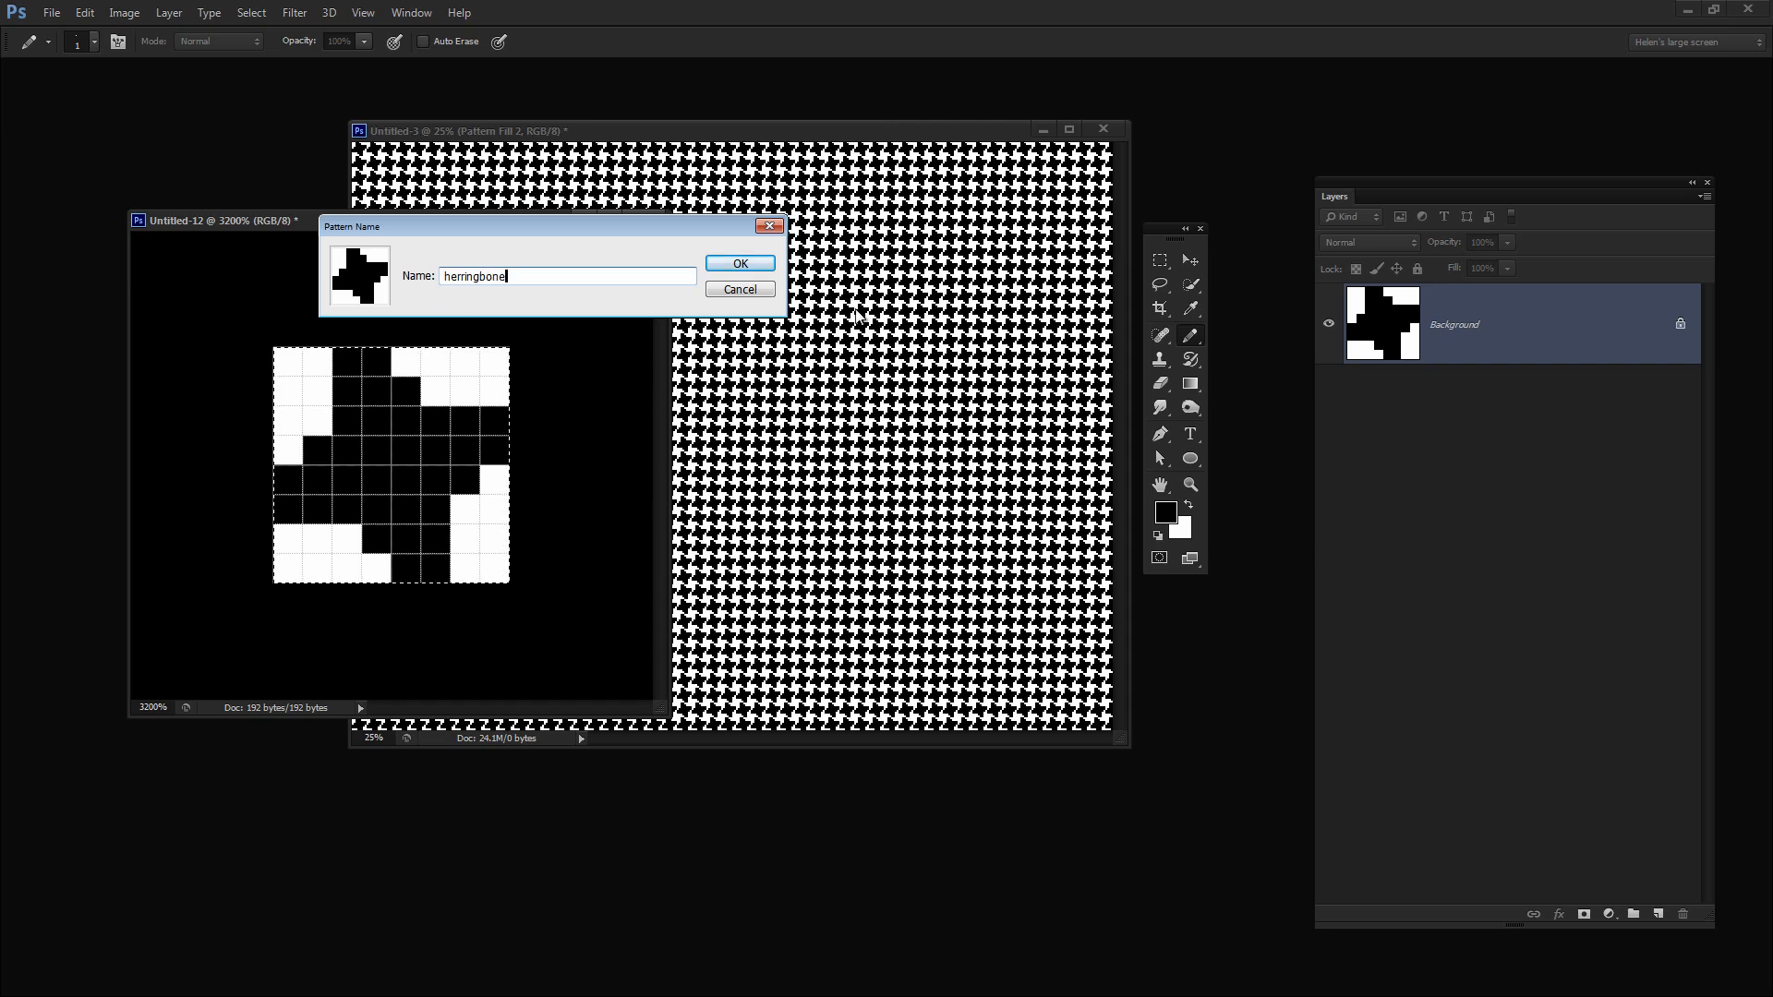
click(740, 264)
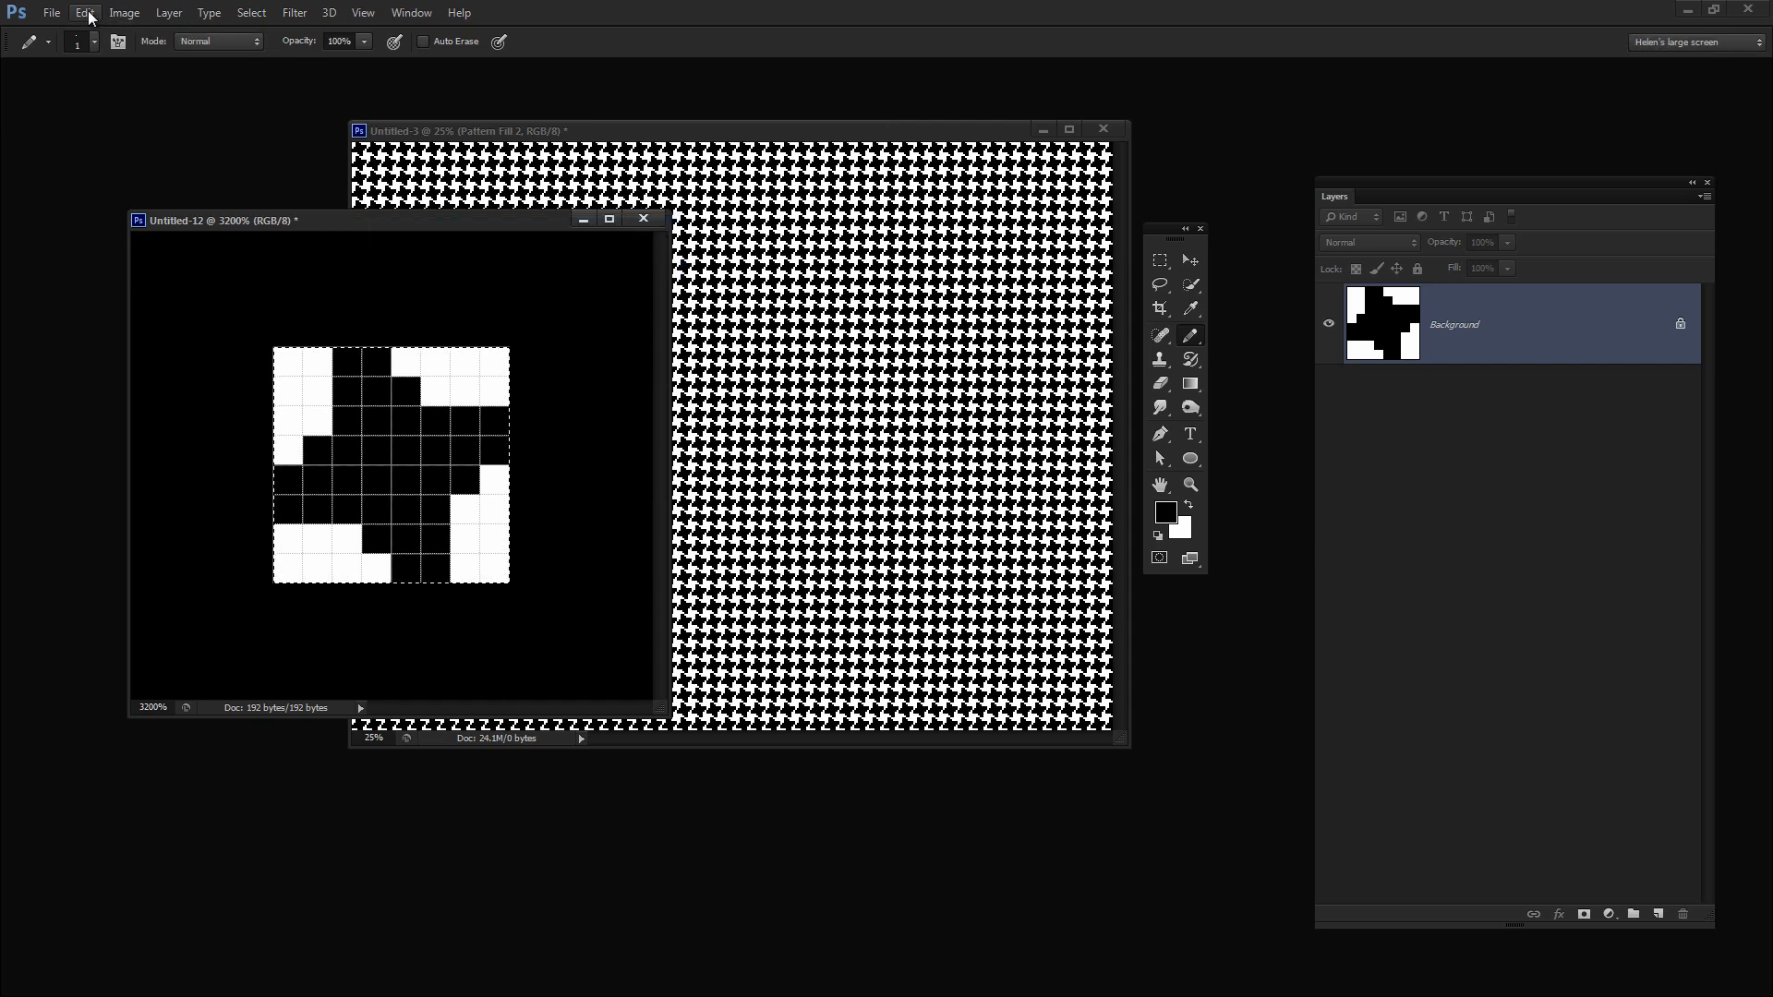
- Create a new document from the US letter paper landscape preset and hide its grid
click(59, 13)
click(64, 34)
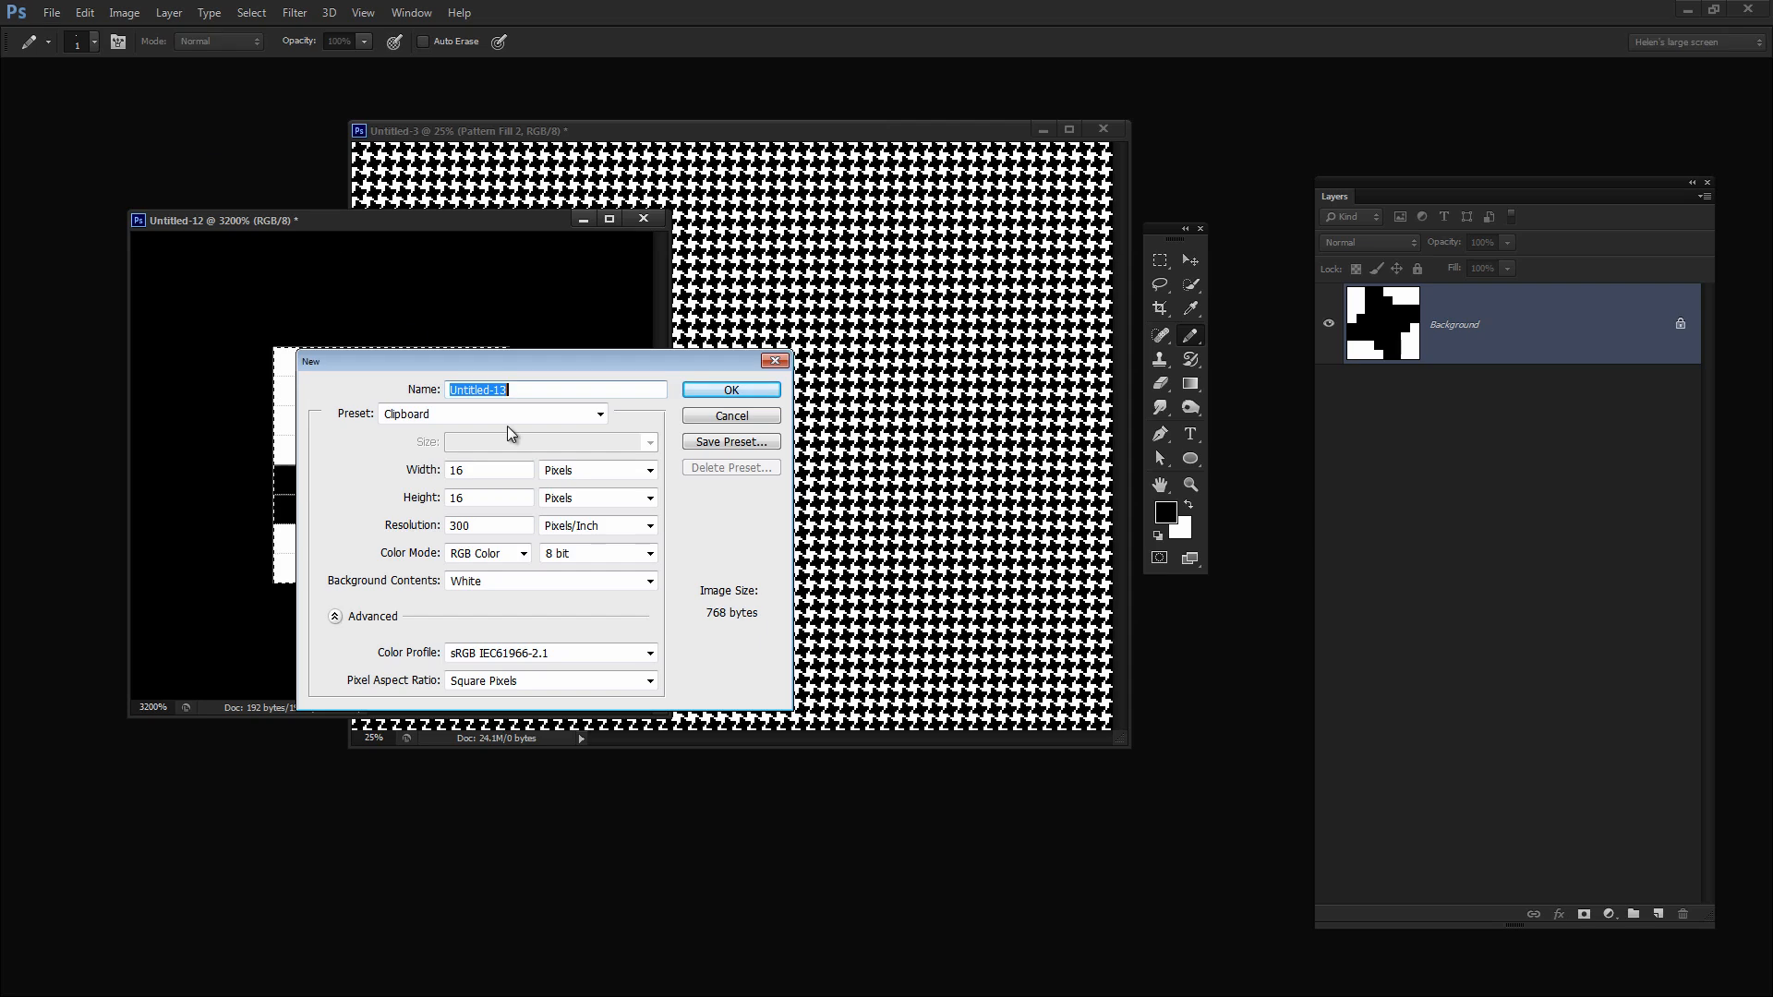
click(474, 414)
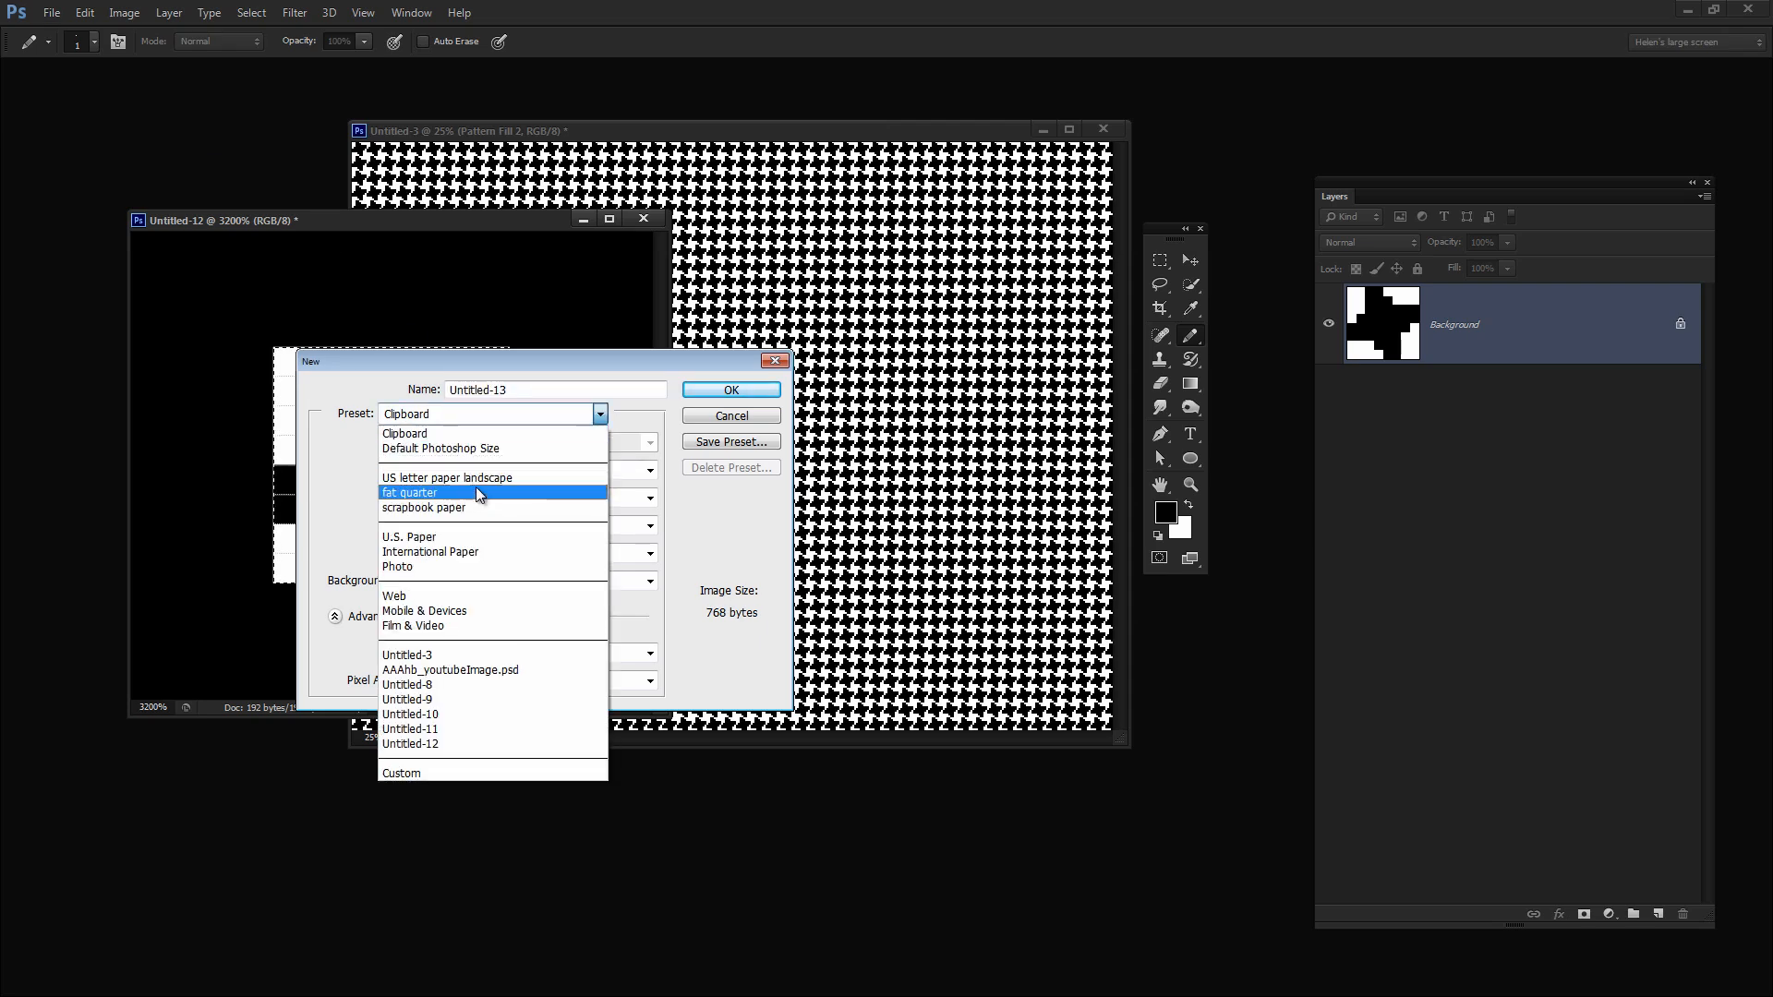
click(479, 482)
click(713, 391)
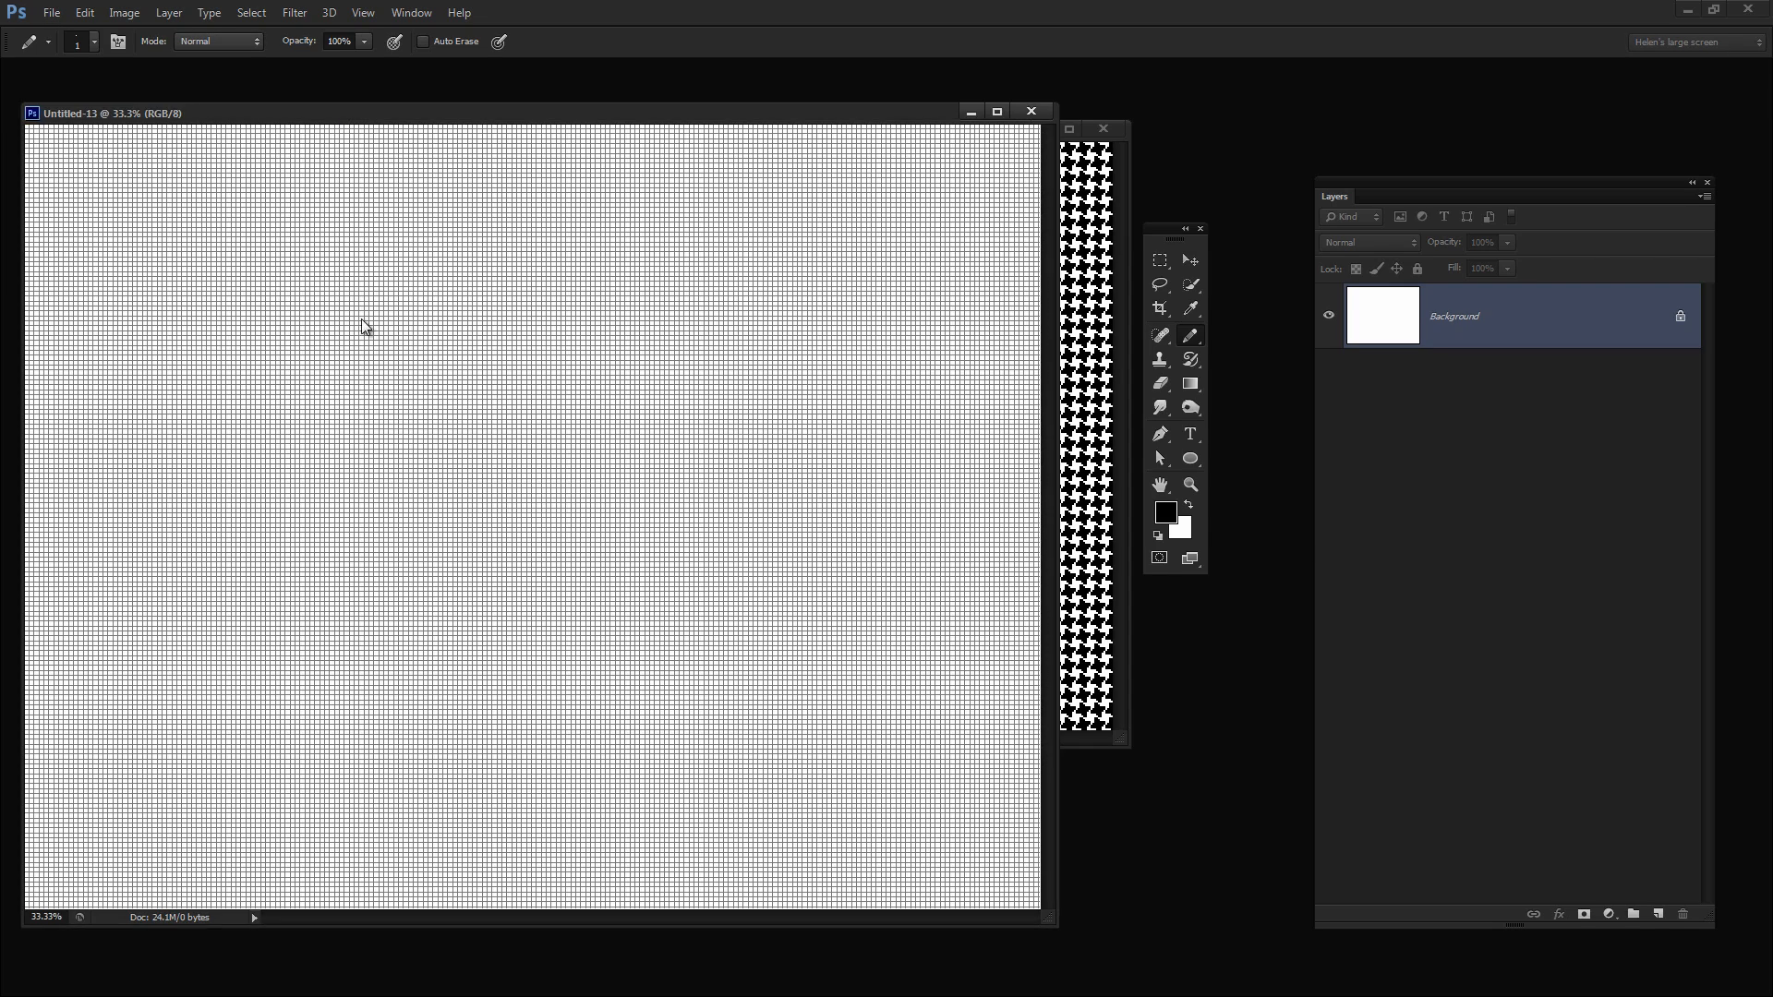
click(364, 13)
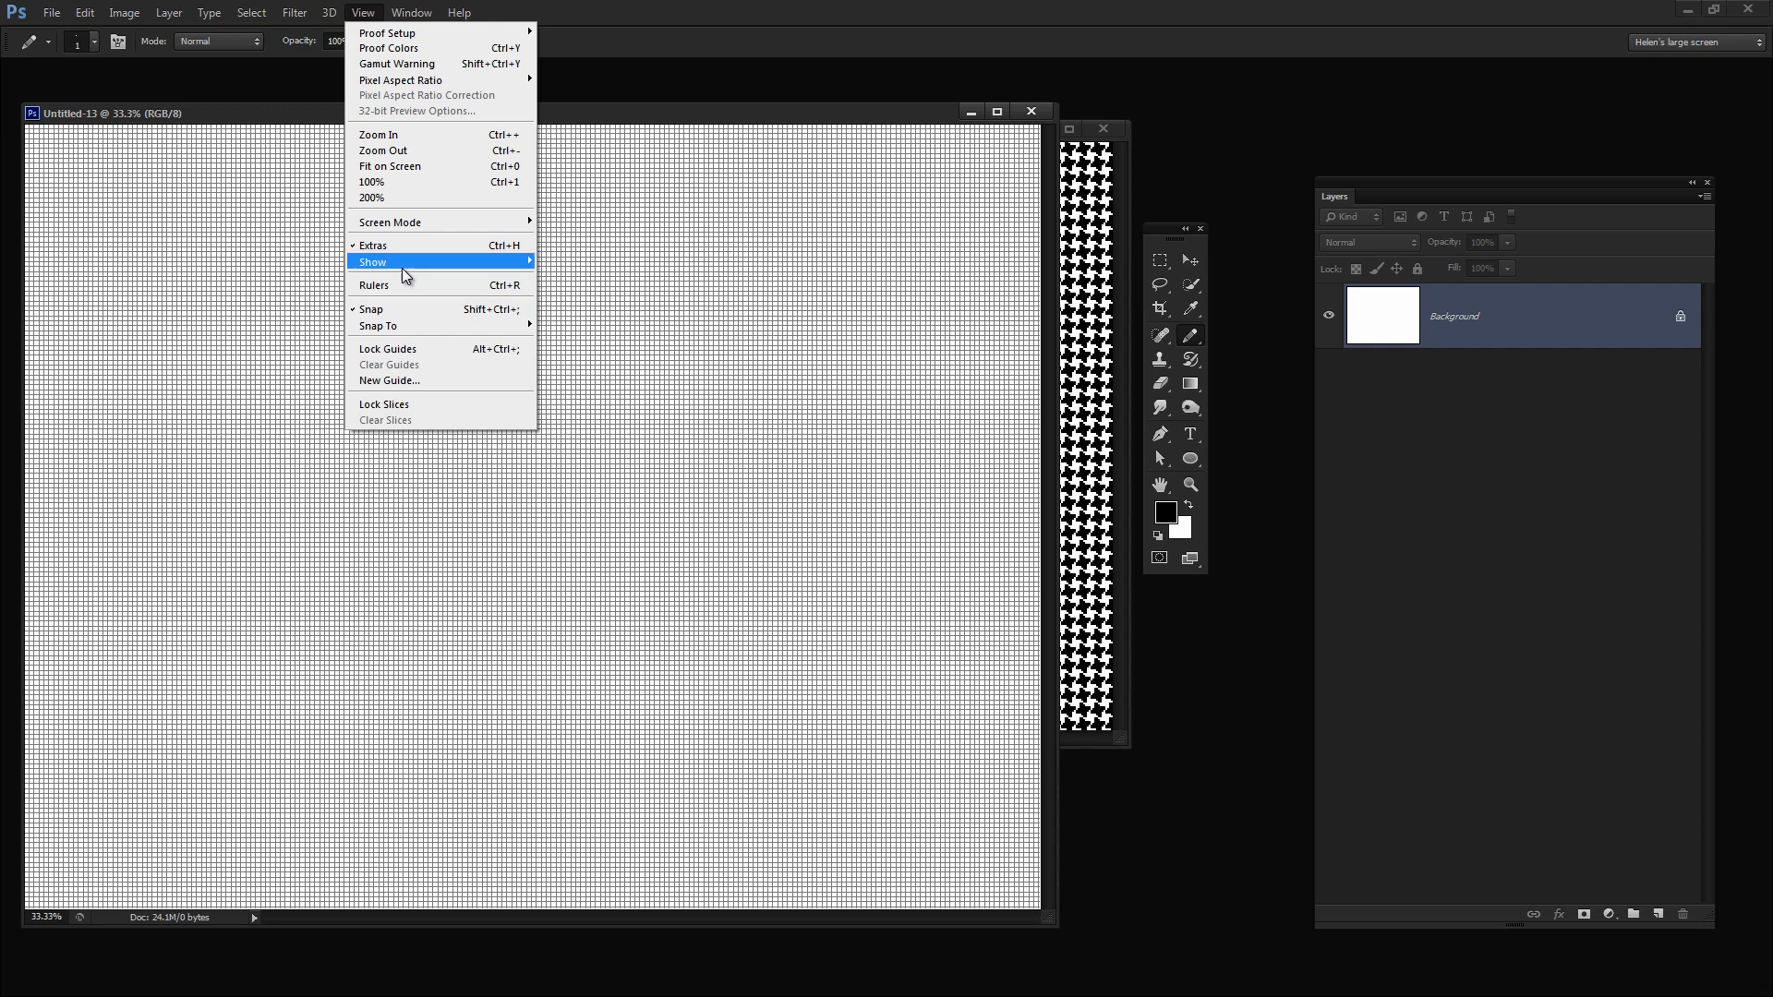
mouse_move(372, 269)
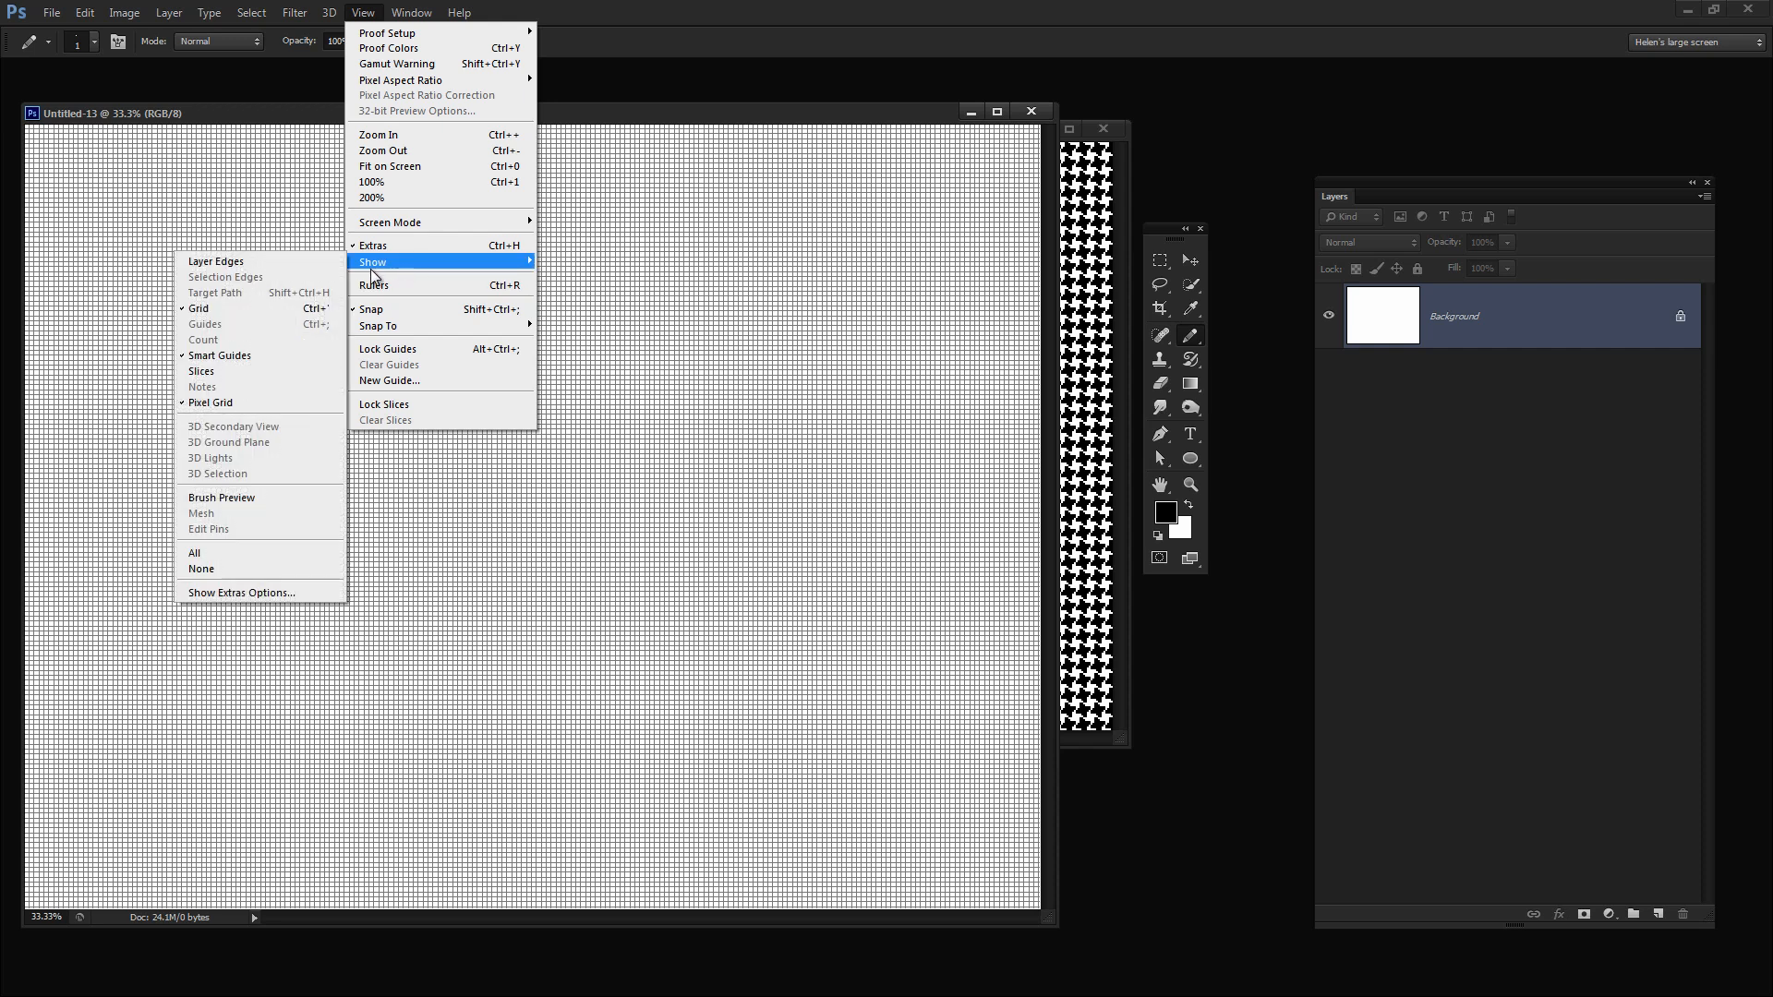
click(226, 310)
- Fill the blank page with the newly defined houndstooth pattern and magnify it to about 869% to check the repeat
click(78, 14)
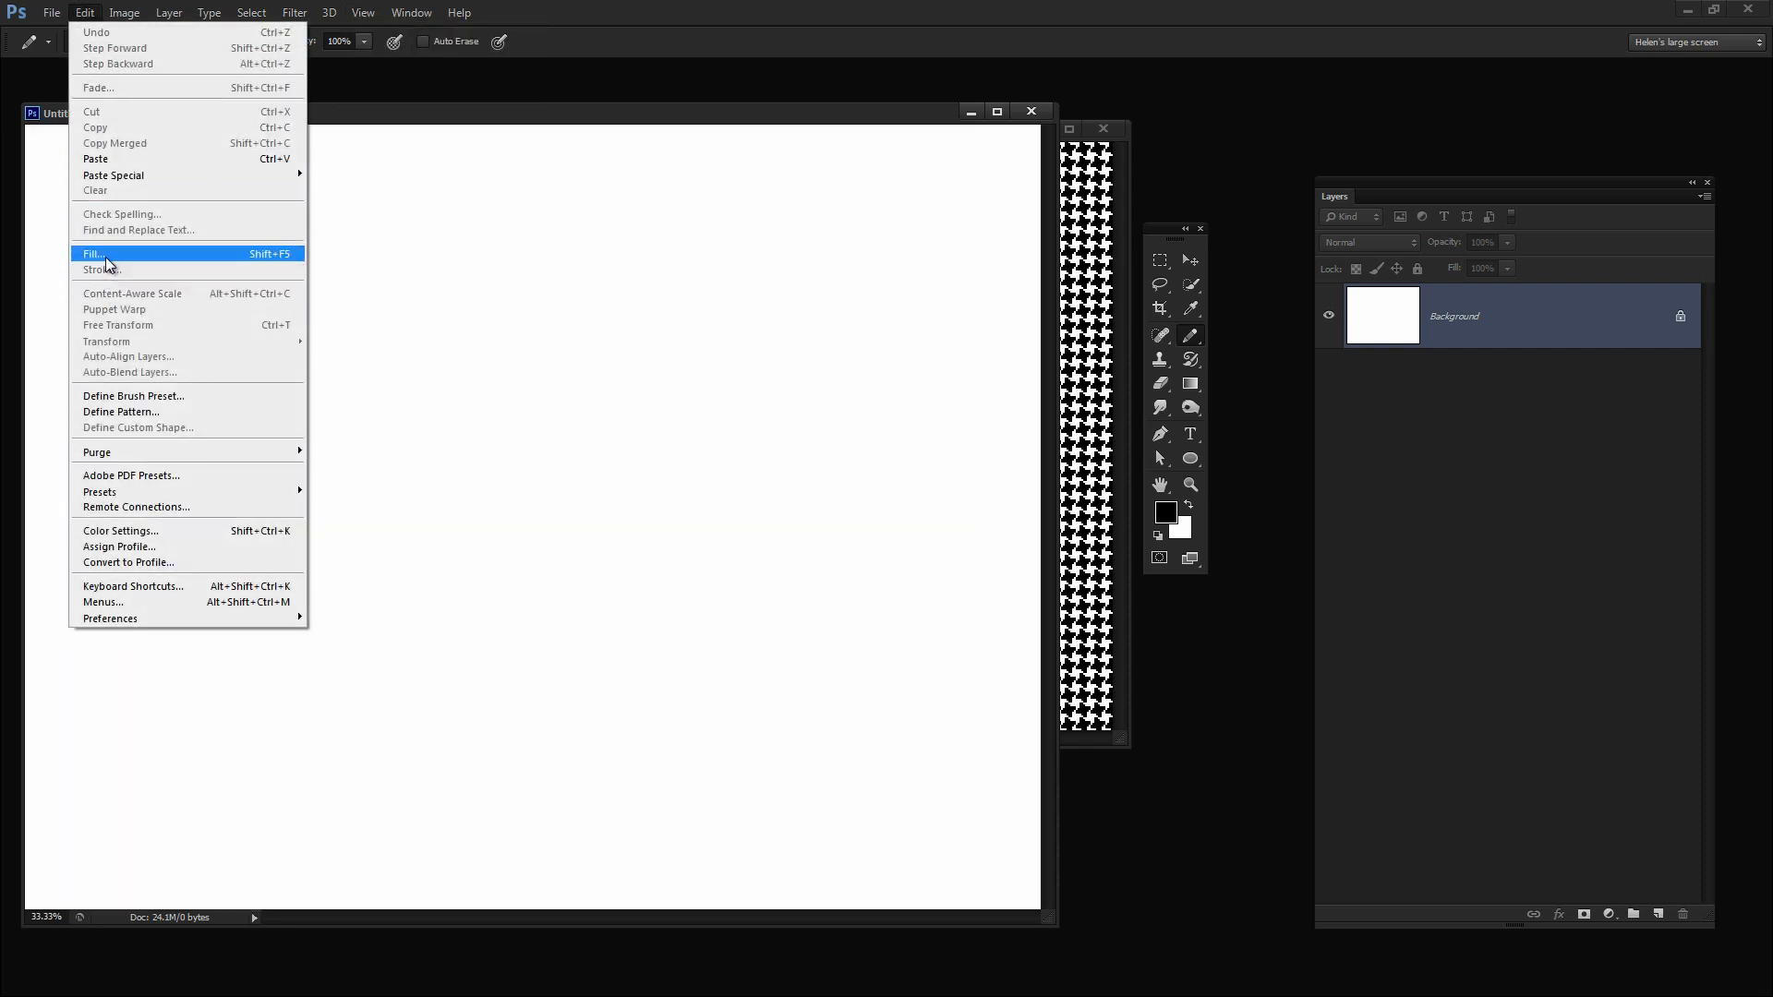
click(111, 260)
click(253, 429)
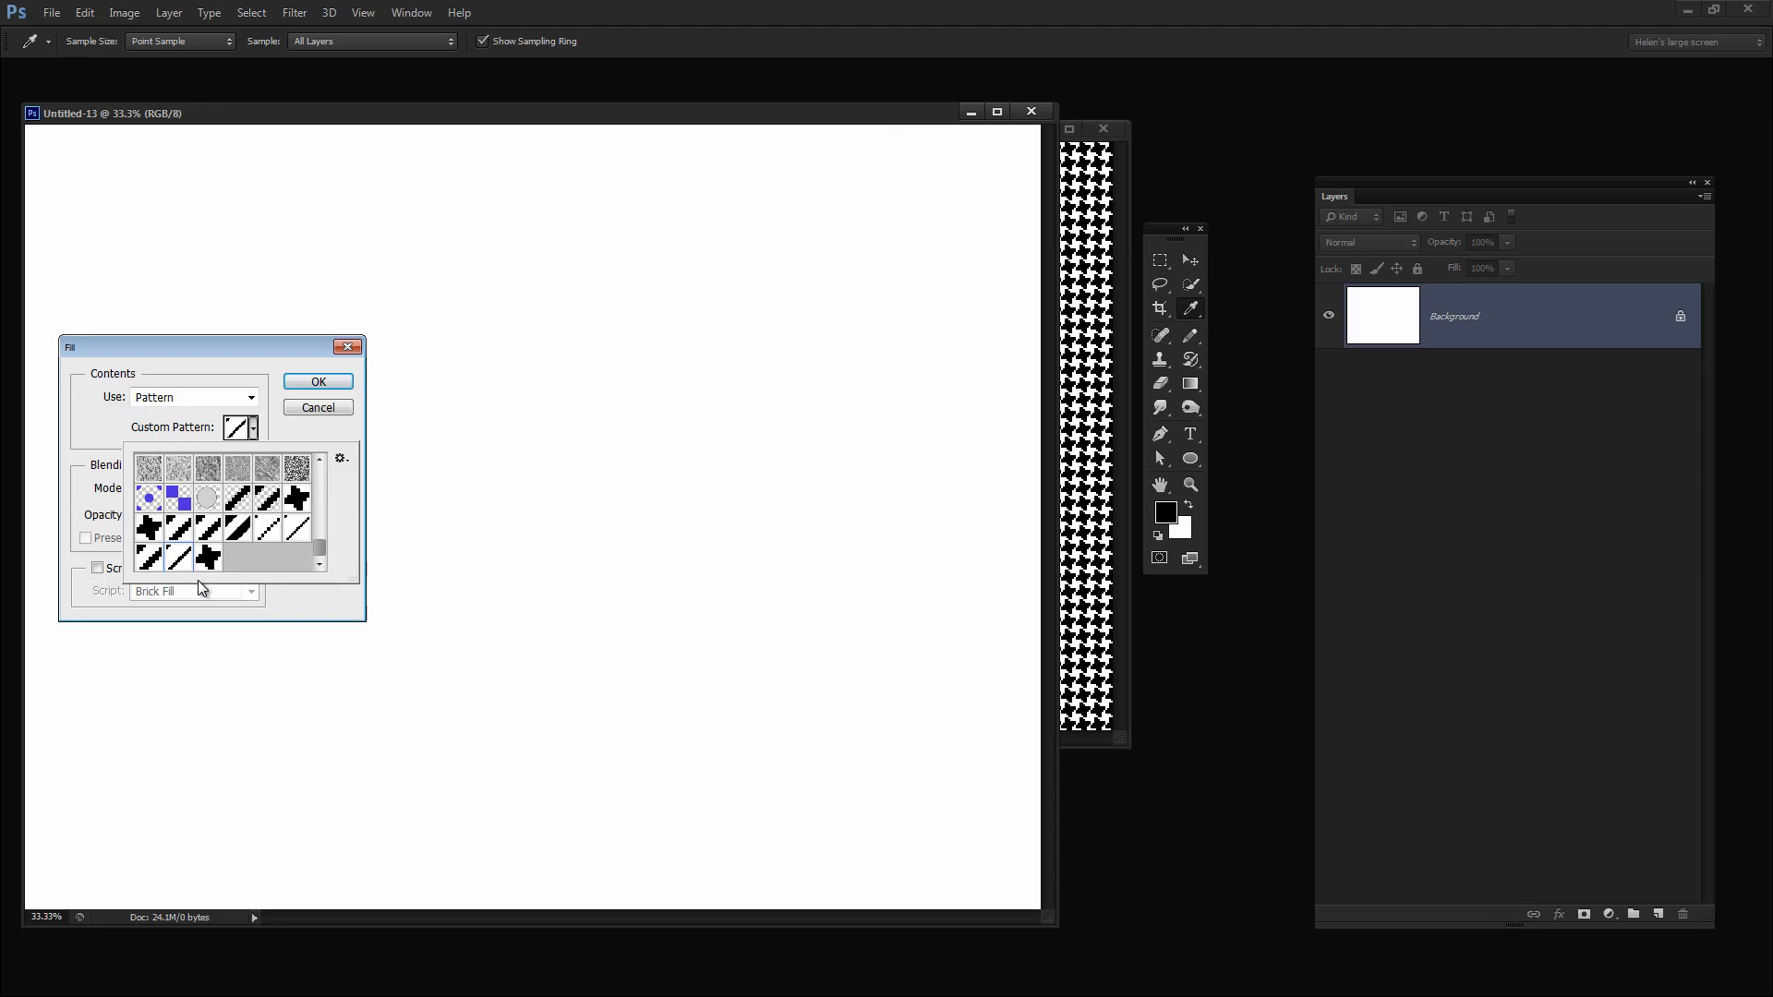
click(210, 558)
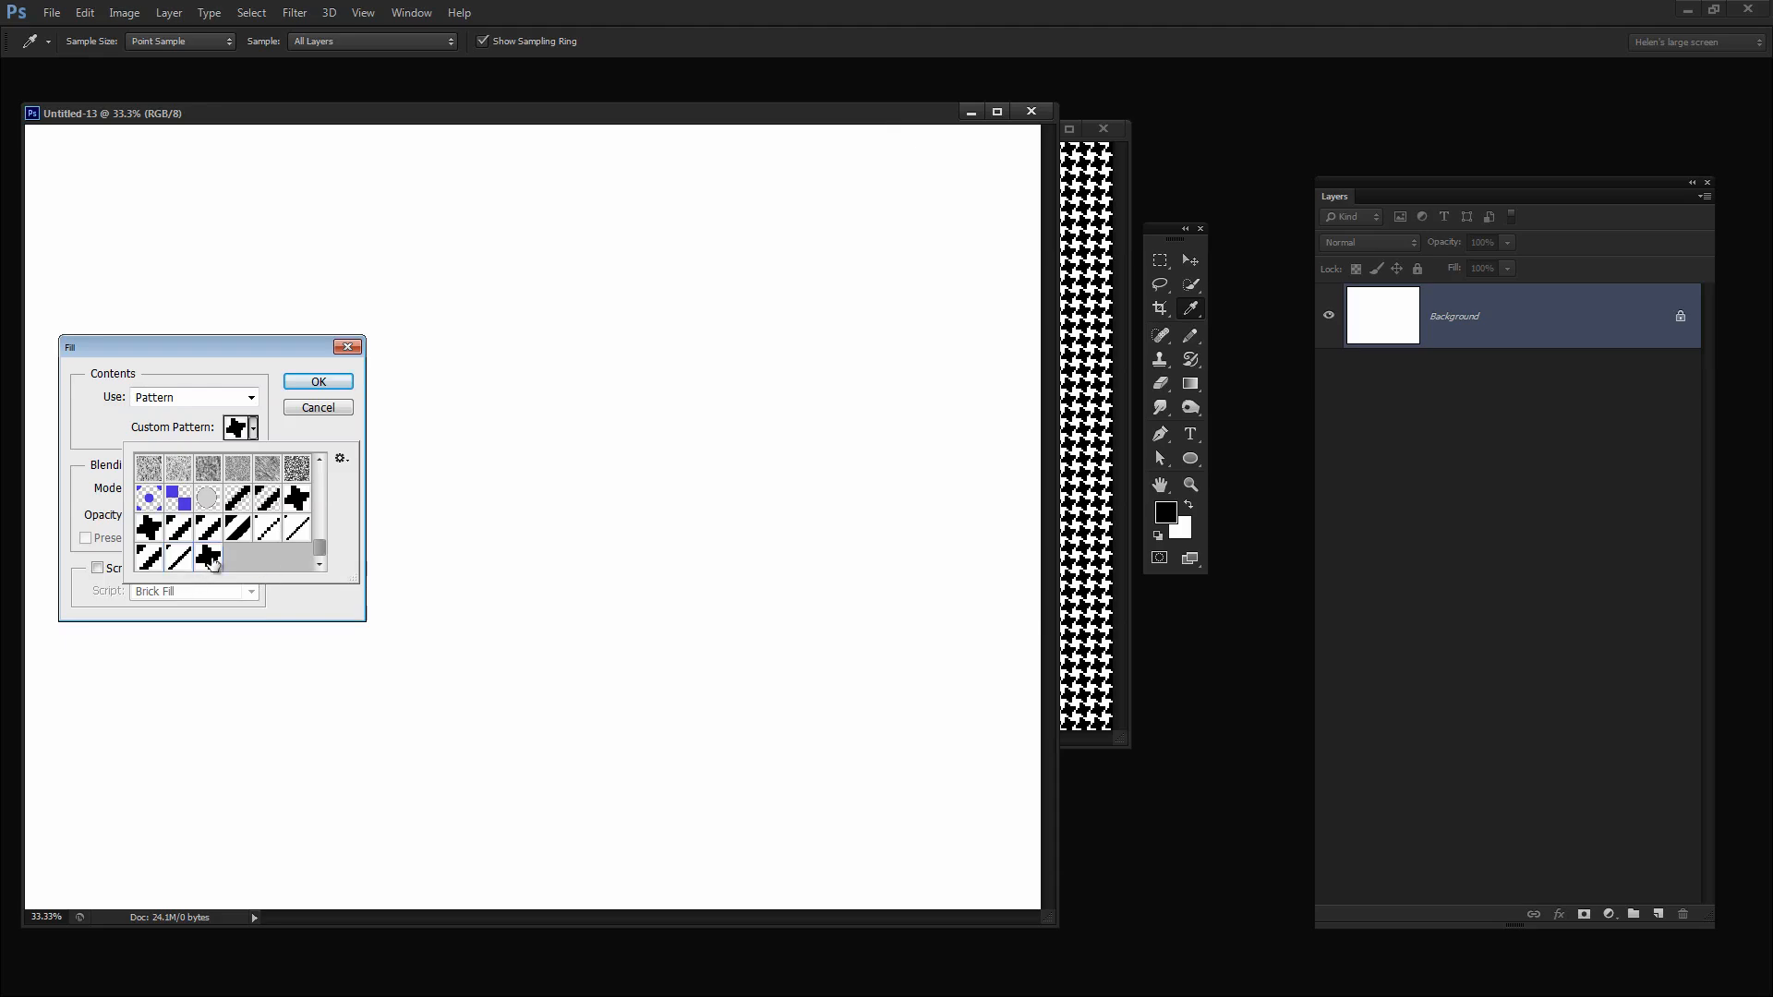
click(318, 381)
key(b)
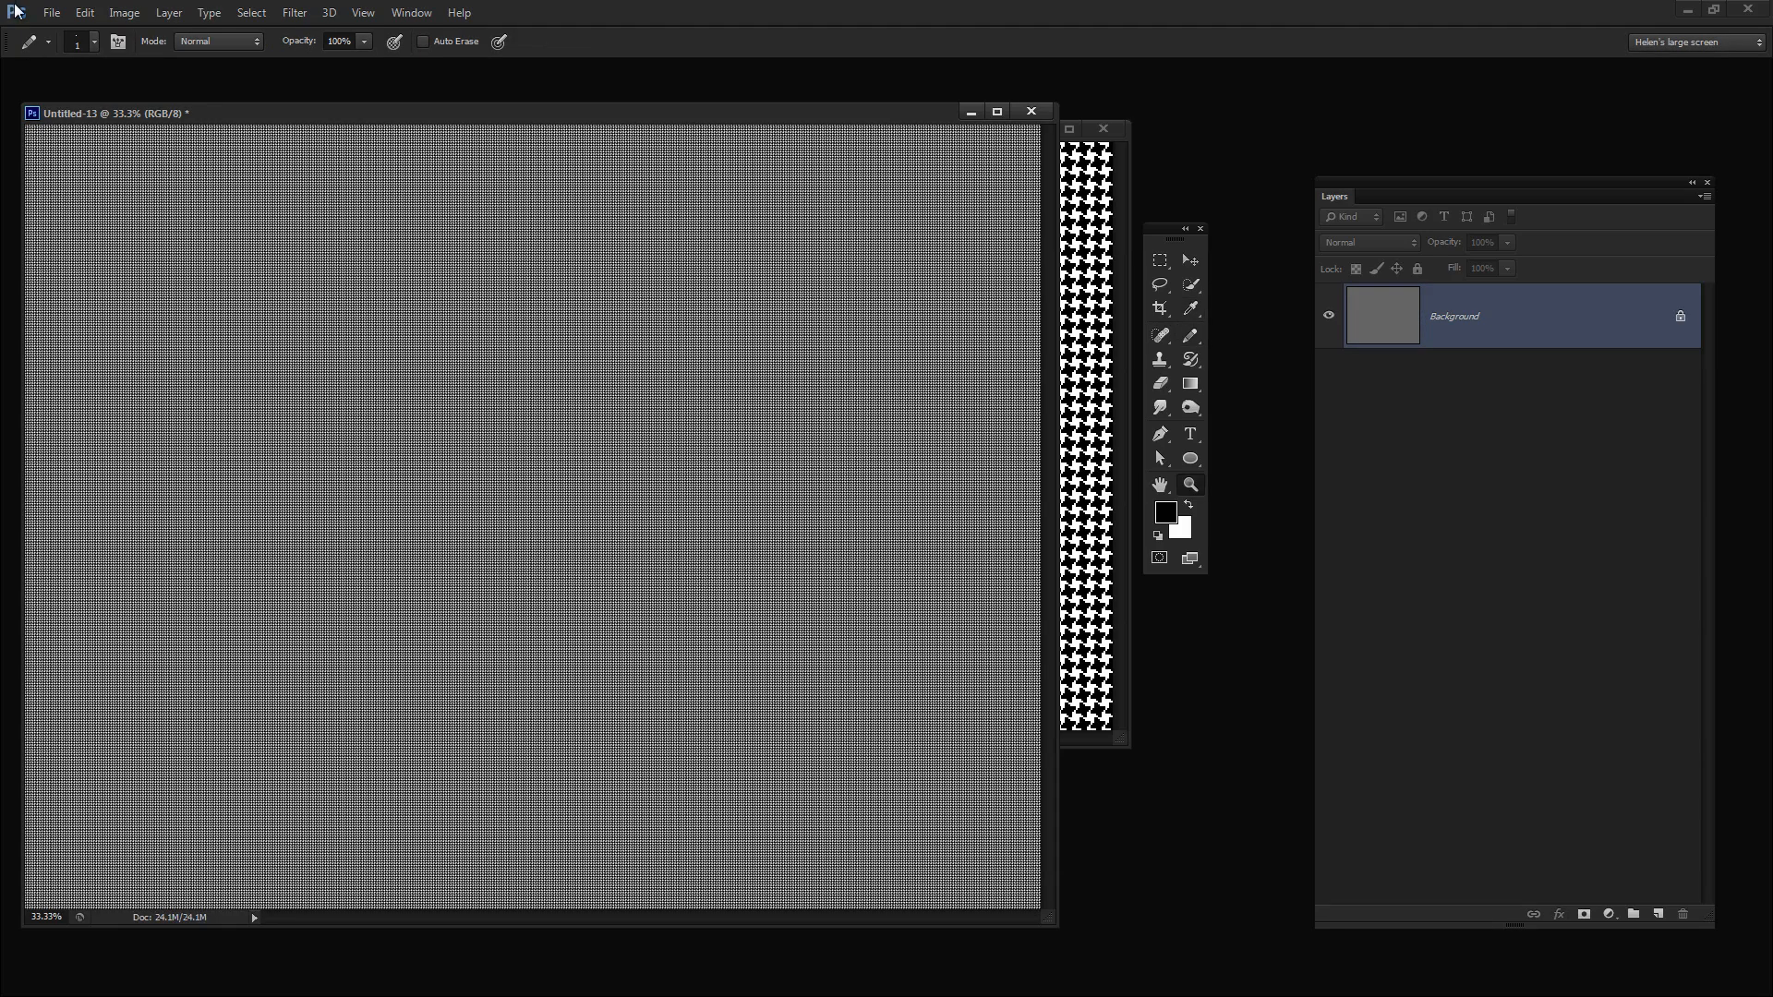
key(z)
drag(106, 209, 226, 421)
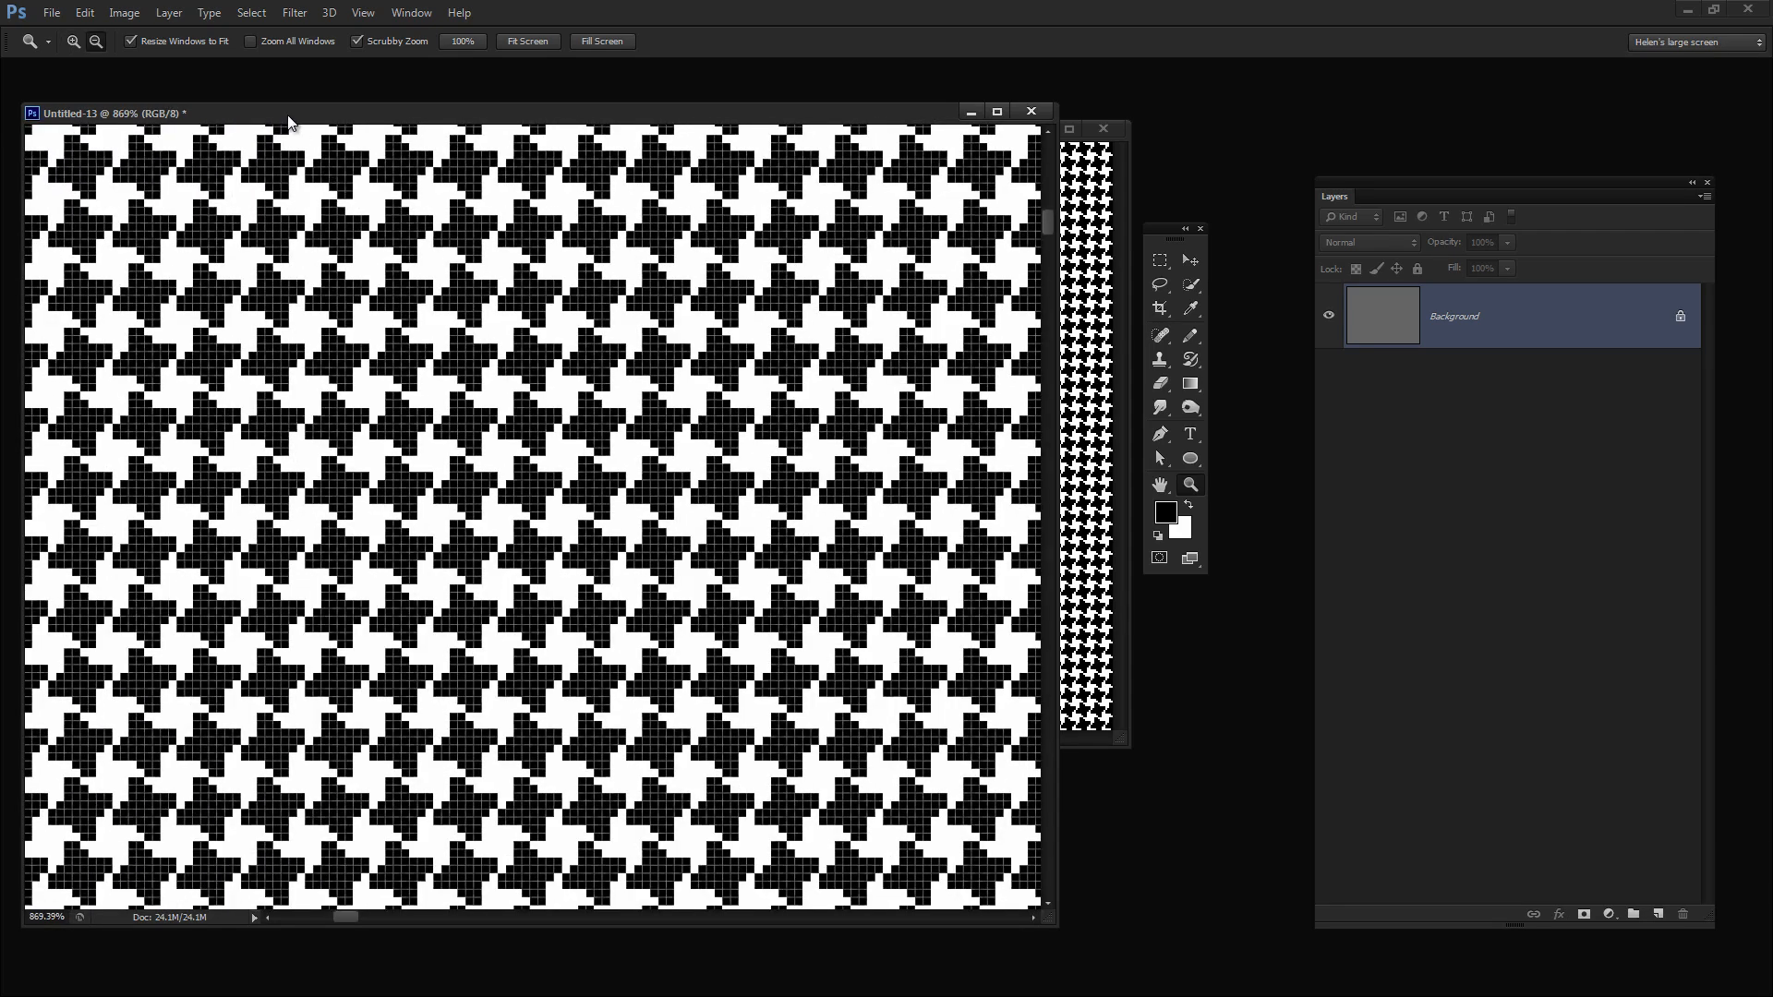
- Move the filled document aside, bring the small houndstooth document to the front and enlarge its window around the canvas
drag(288, 118, 530, 106)
drag(244, 225, 214, 163)
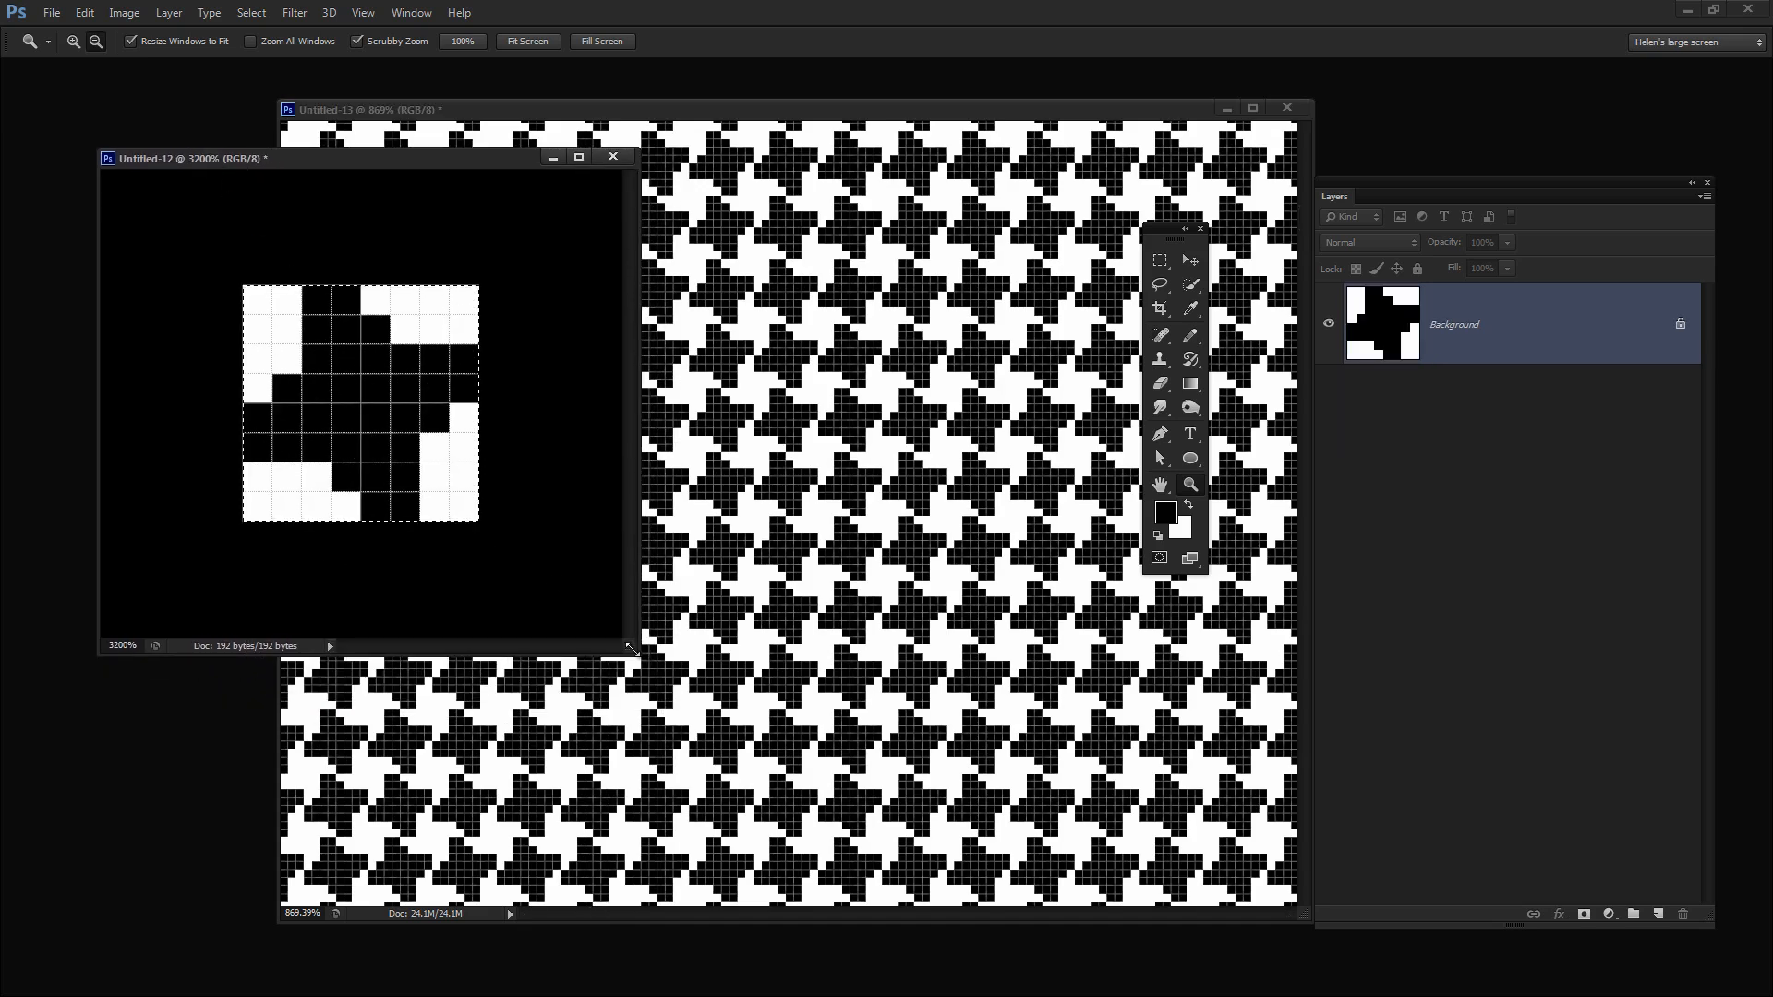
drag(637, 654, 822, 820)
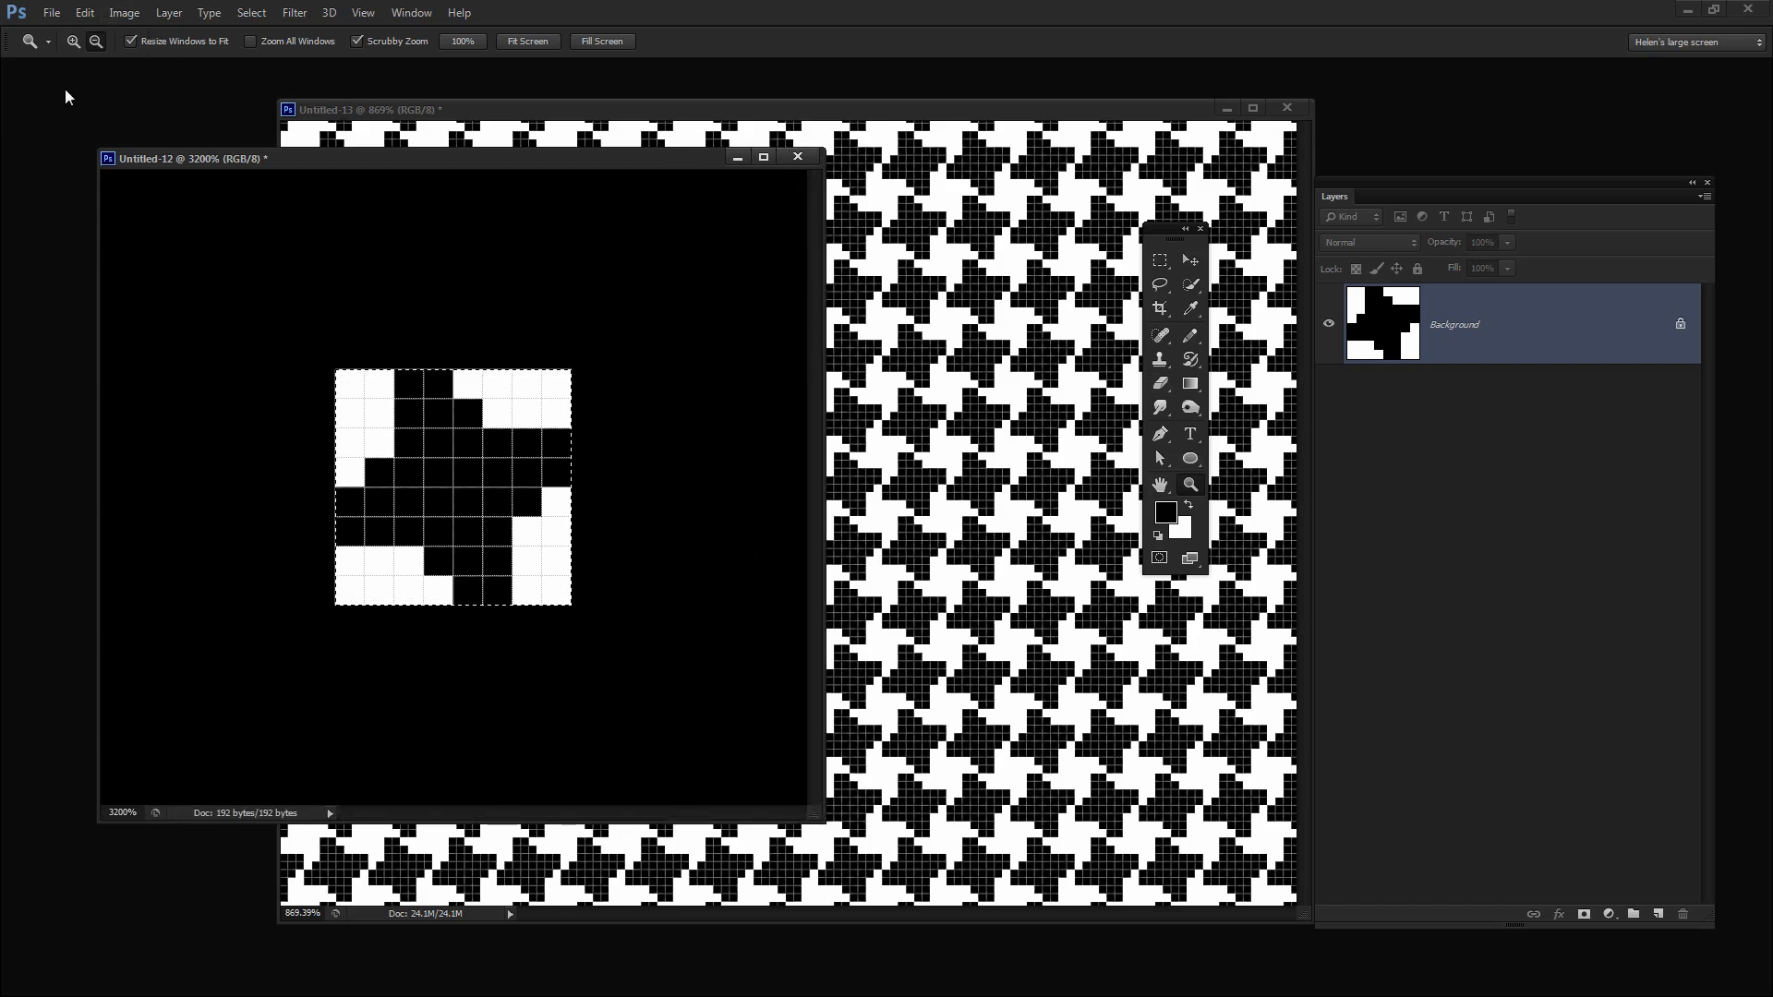
- Resize the houndstooth image to 16 by 16 pixels with Nearest Neighbor (preserve hard edges) resampling
click(124, 13)
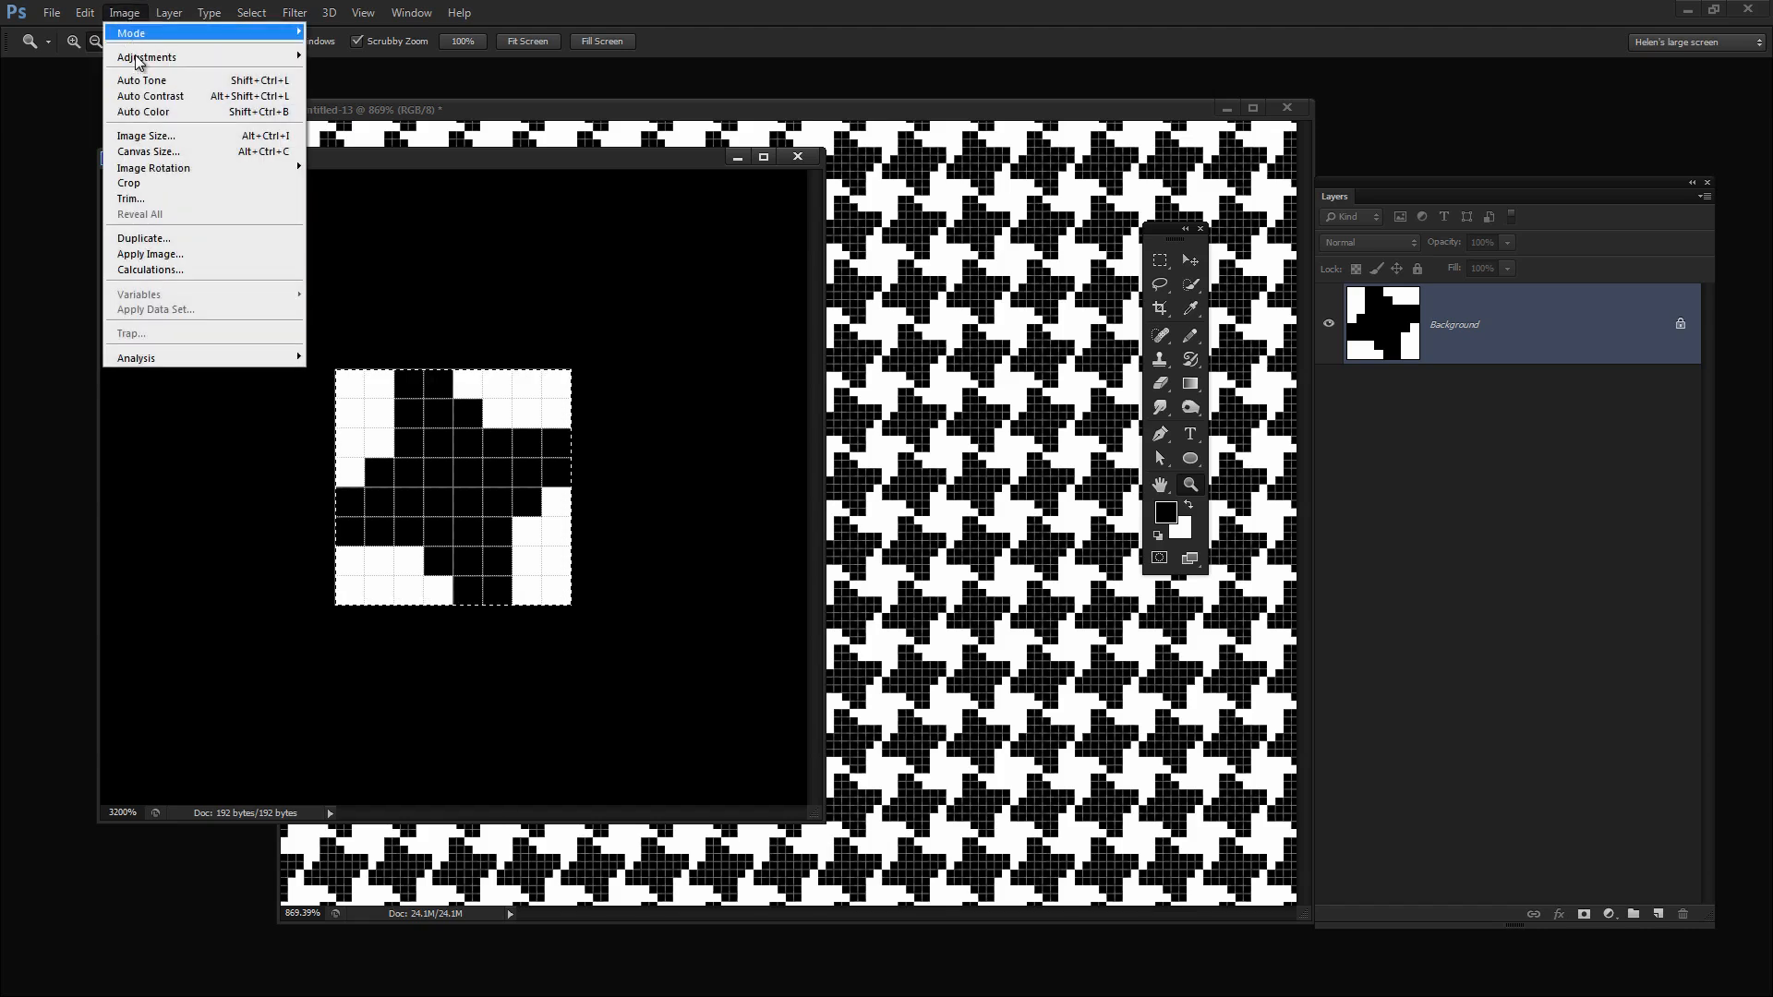
click(147, 139)
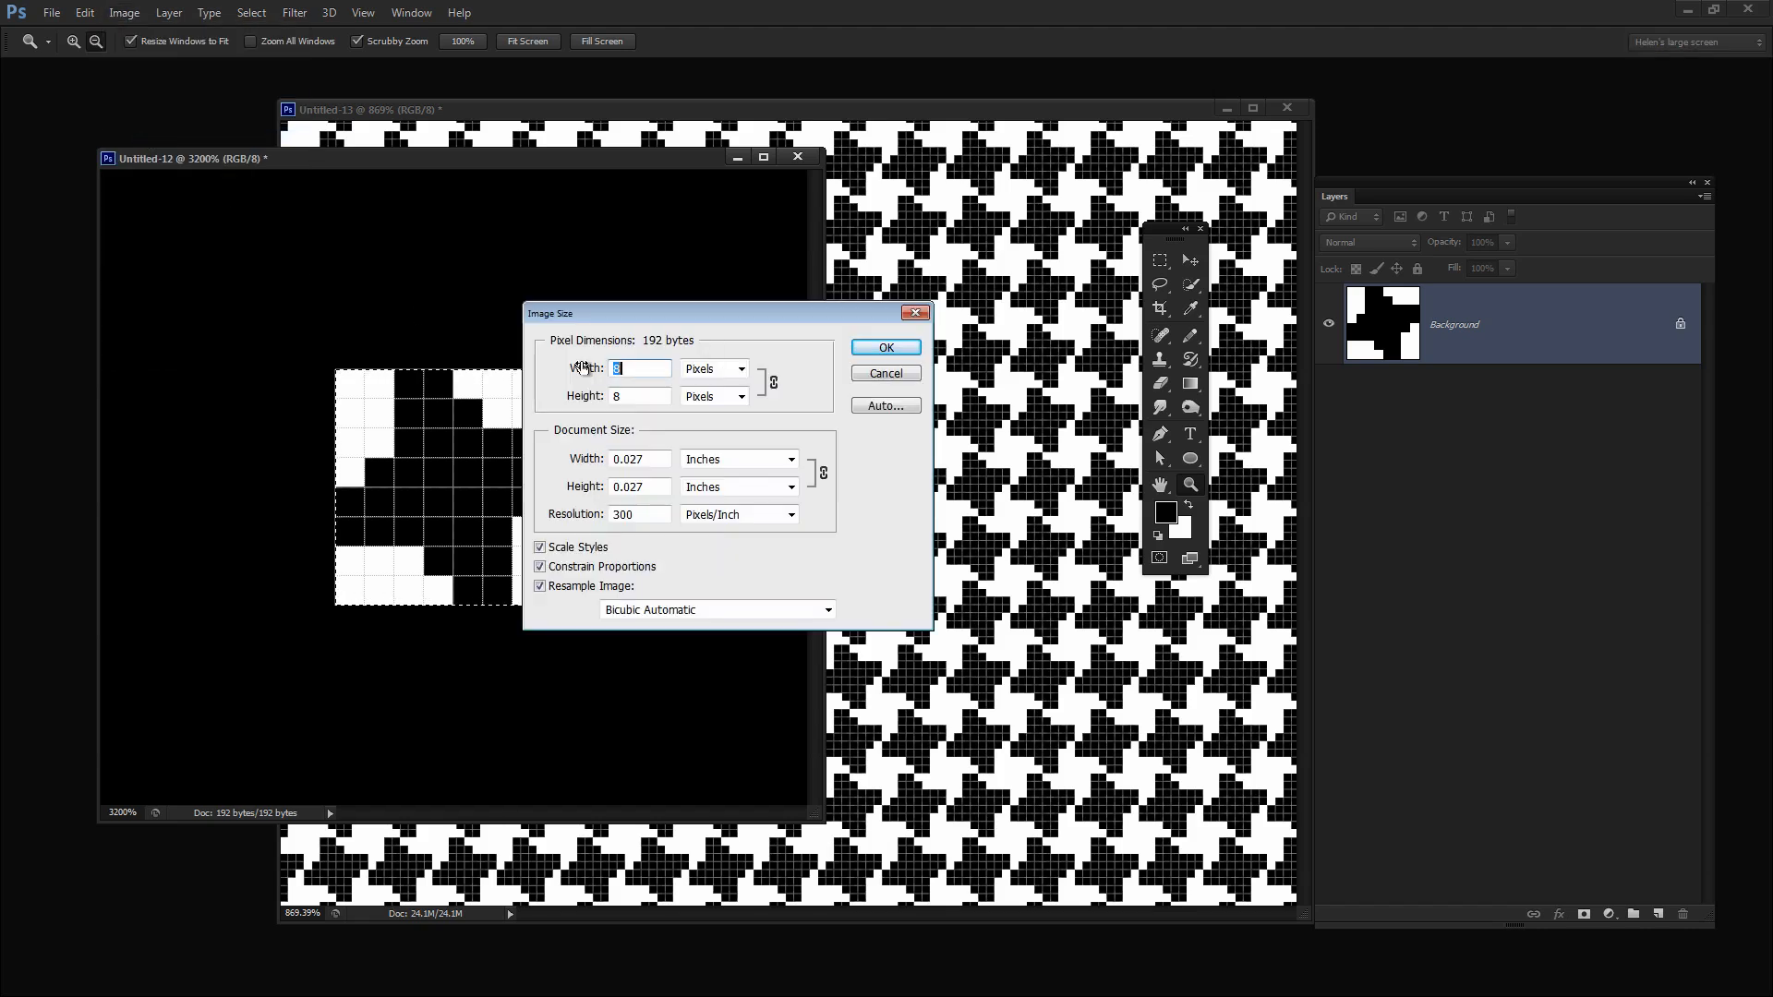
text(16)
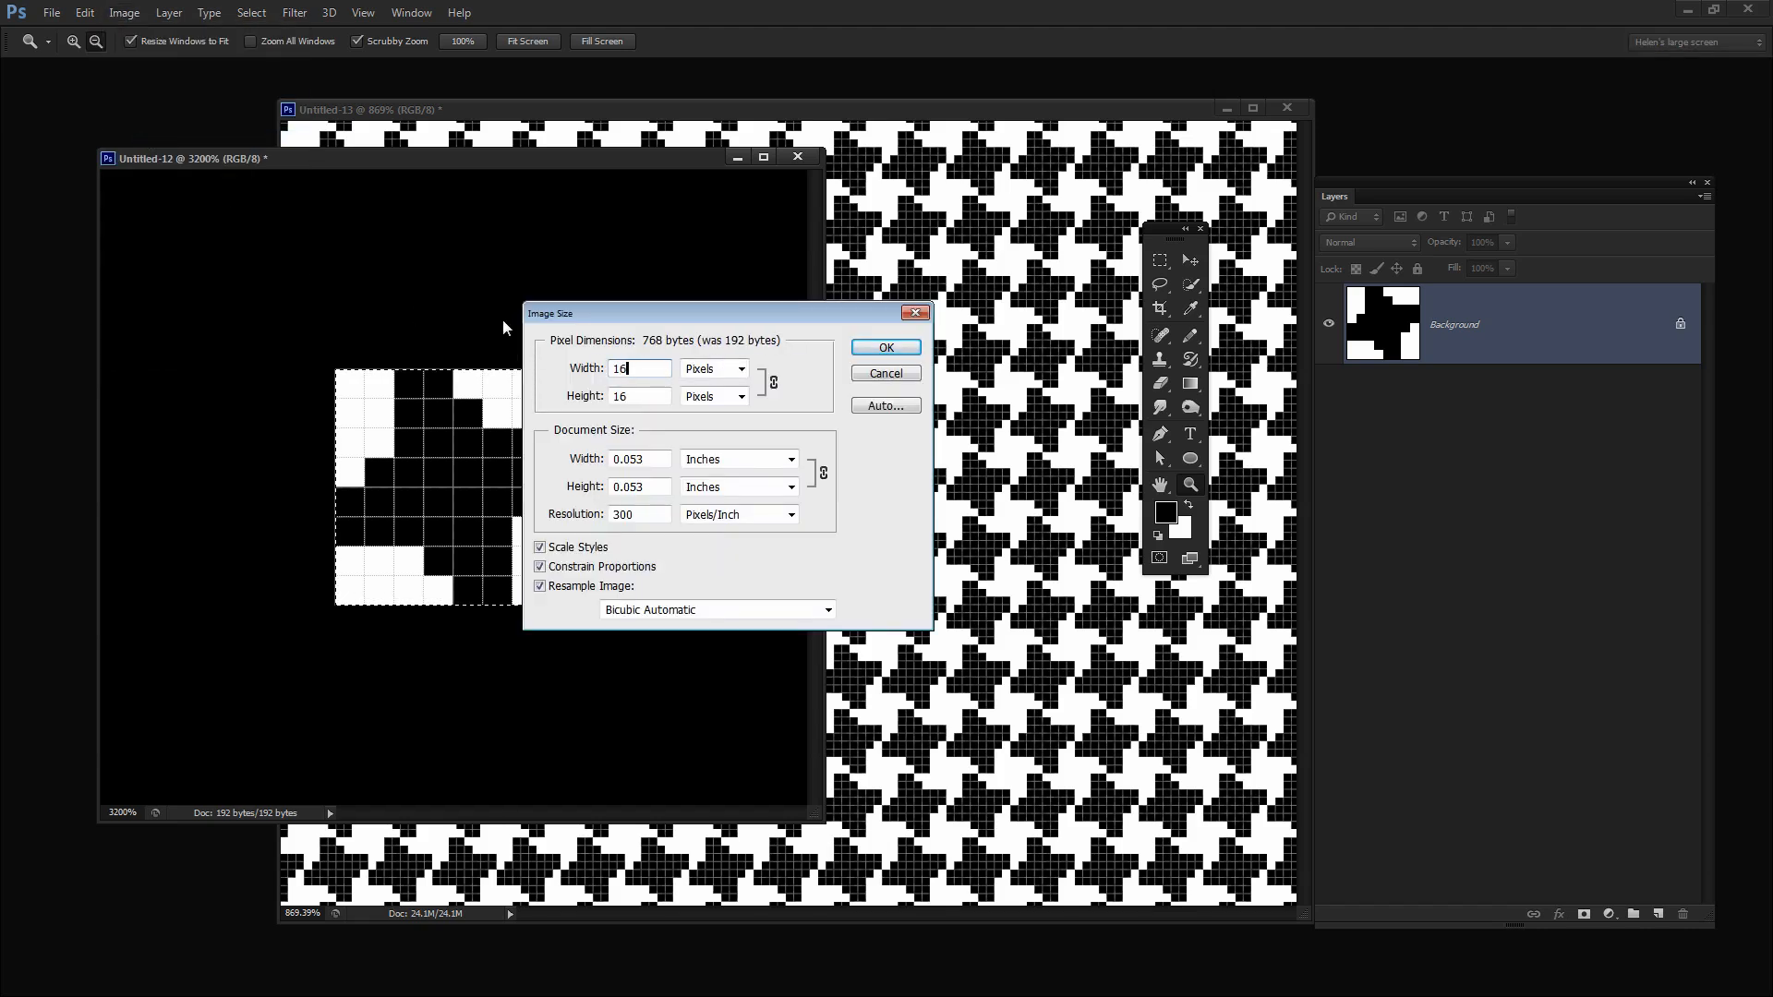
key(Tab)
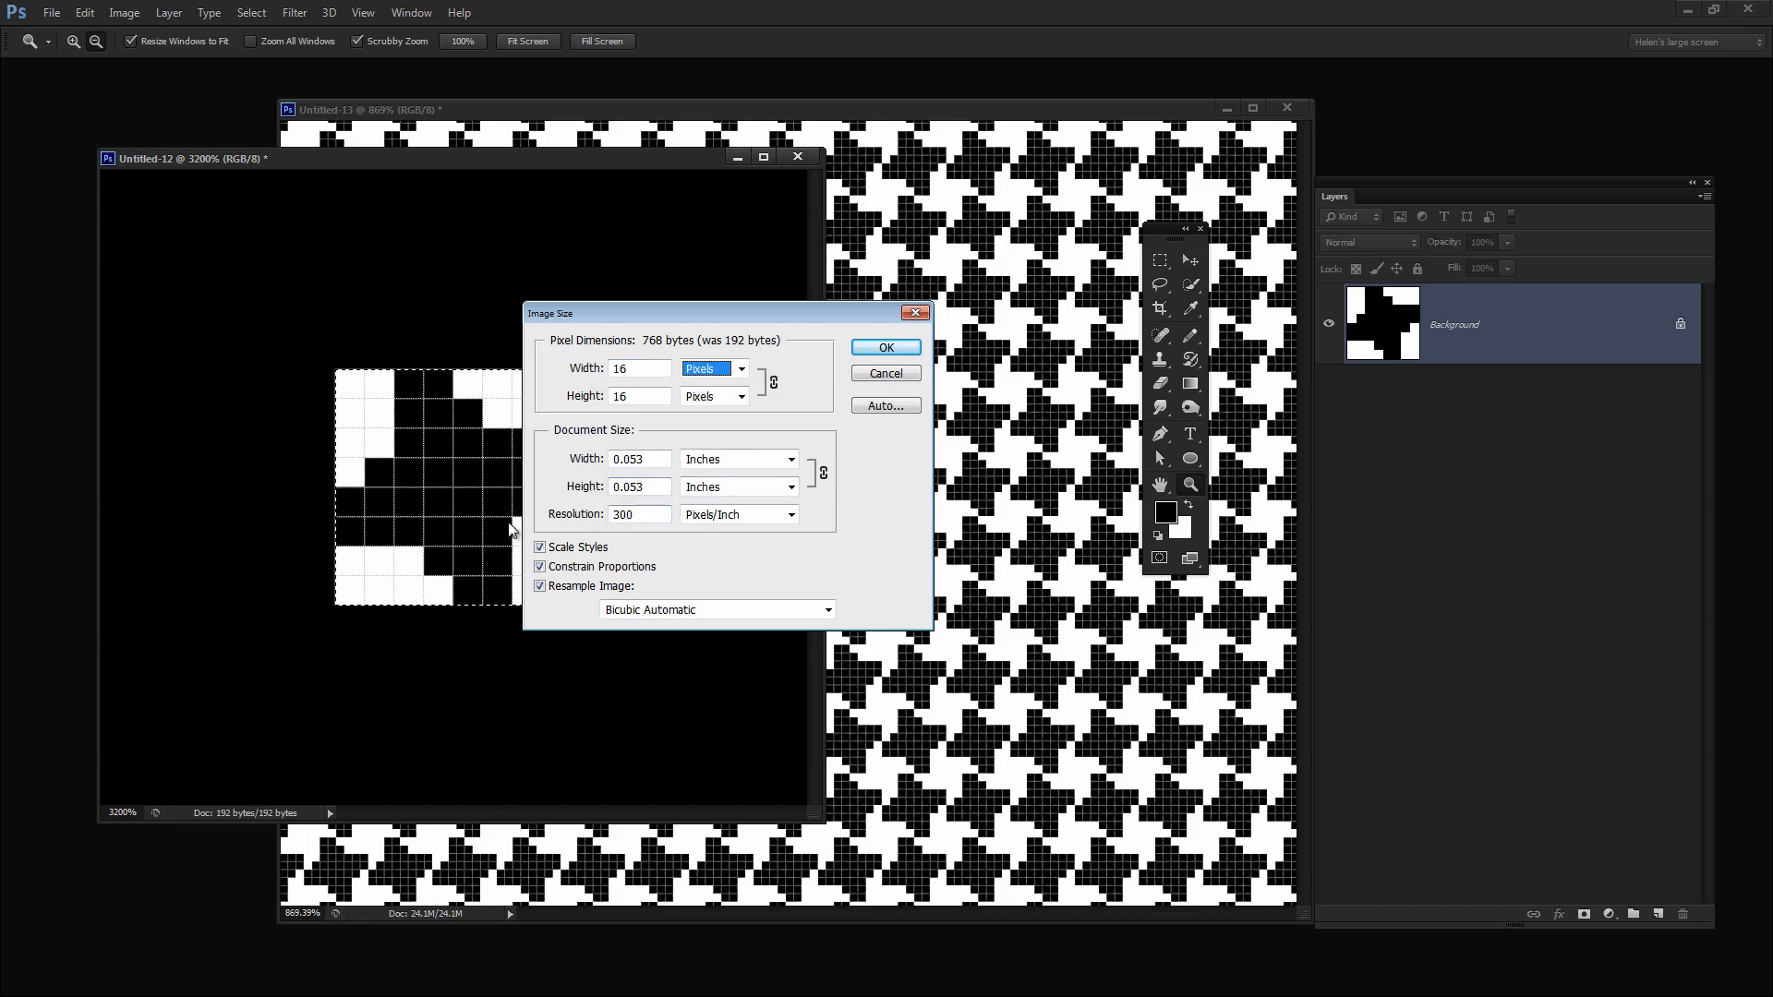
click(626, 616)
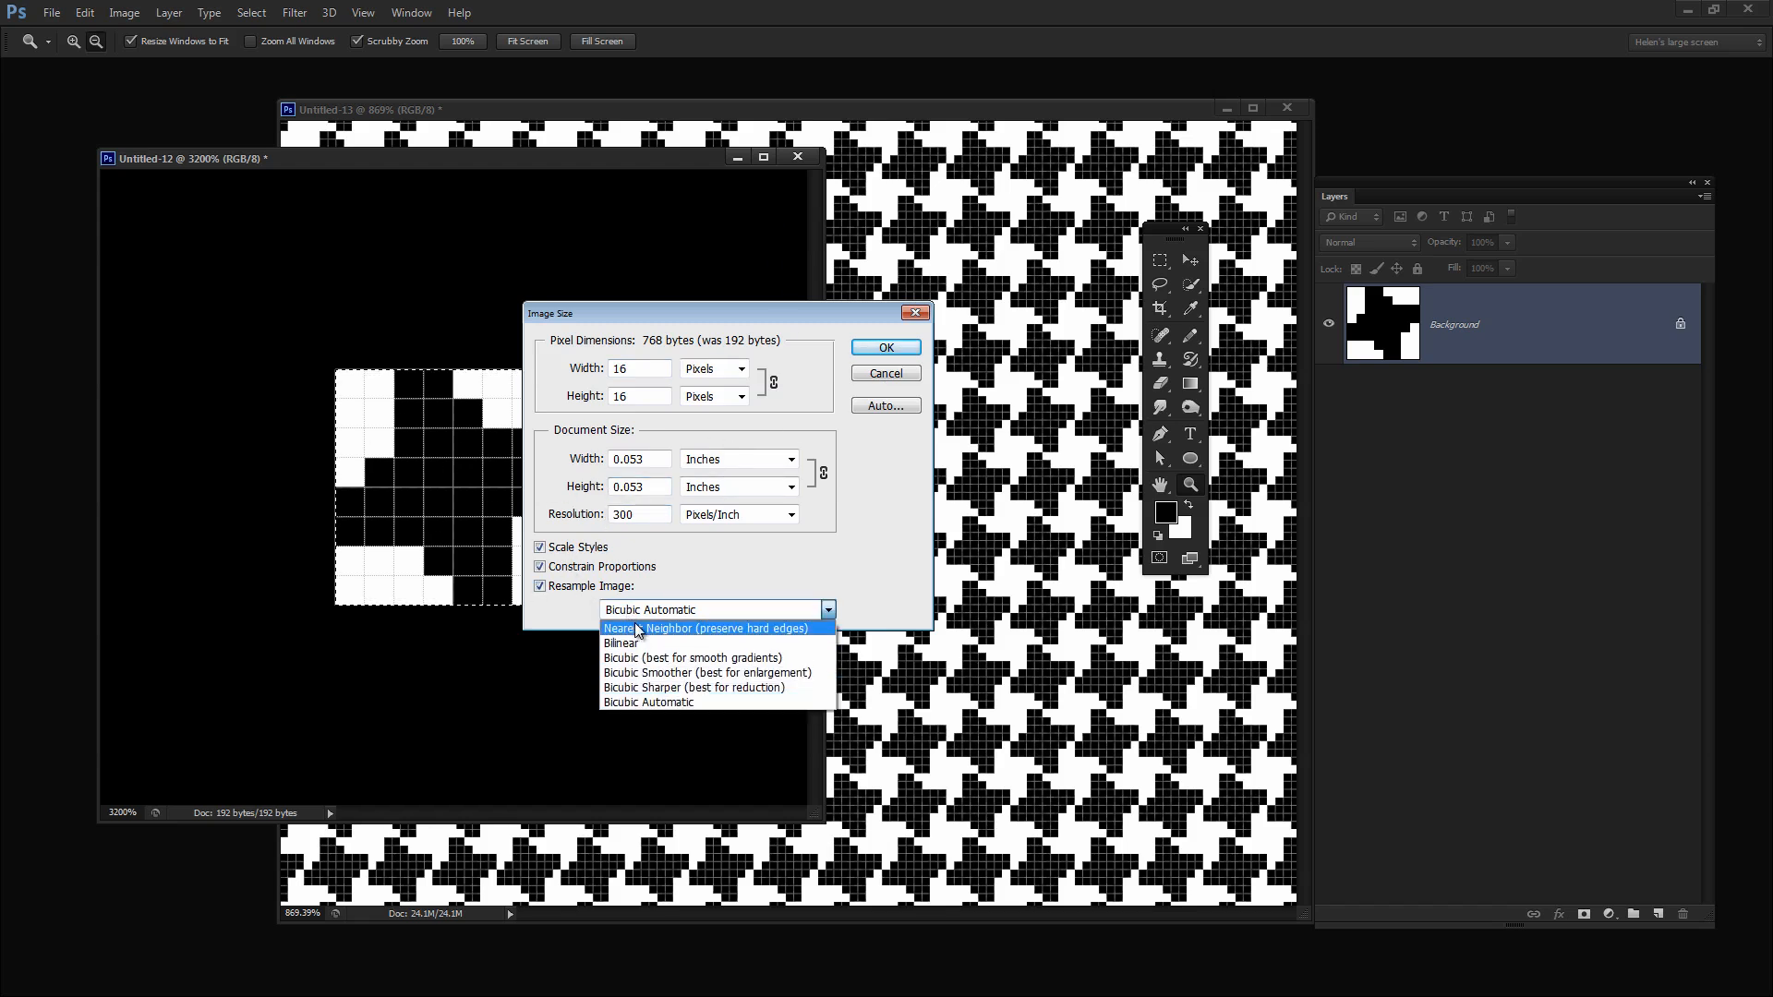
click(630, 629)
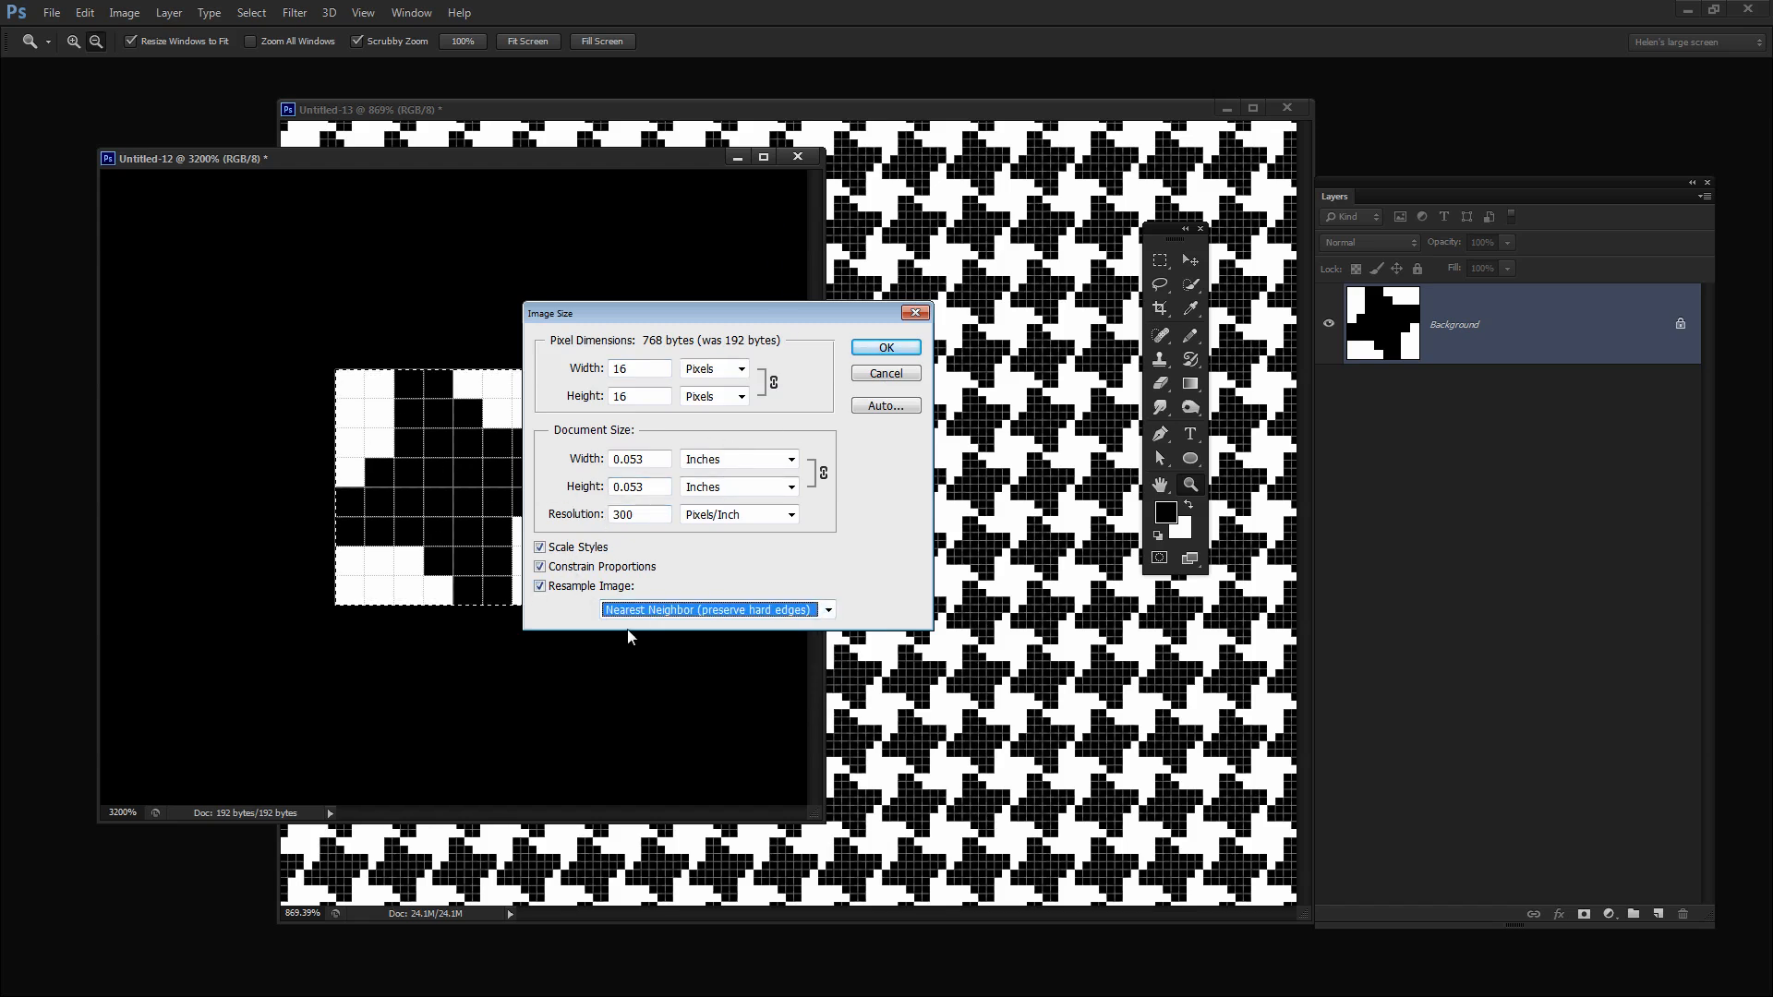
click(886, 348)
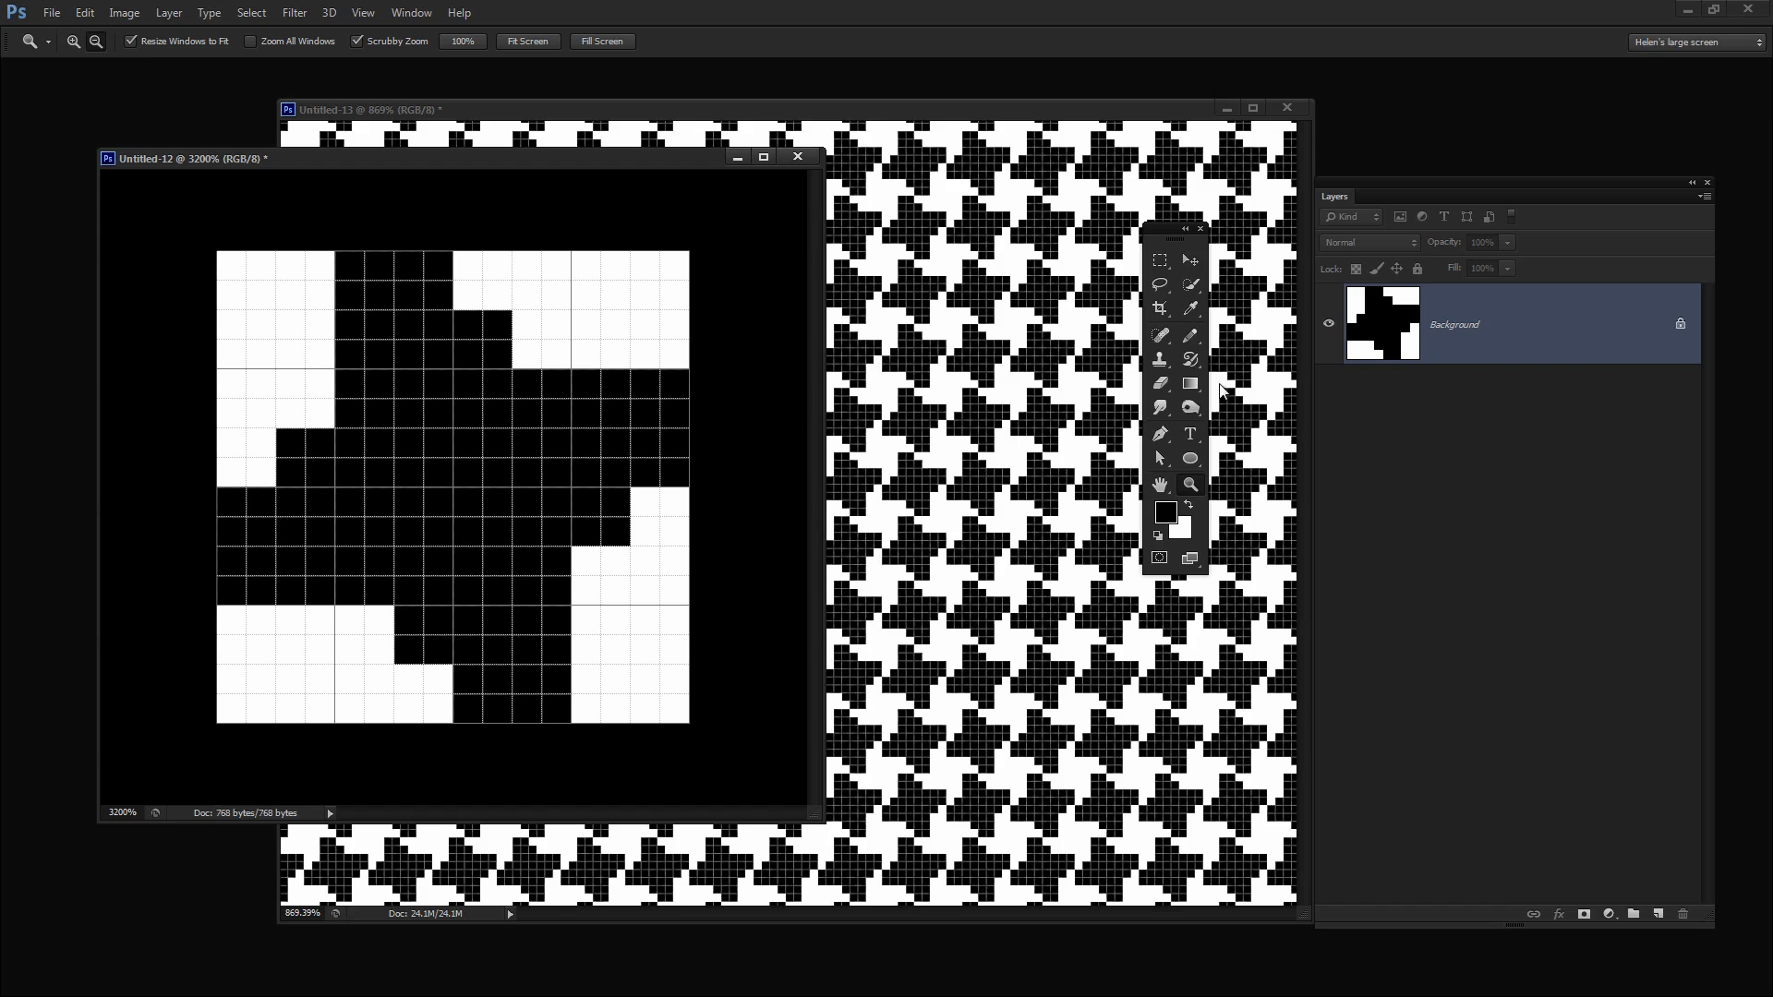
- Pencil one black pixel into each of the four inner corners where the stepped edges meet the arms
click(1191, 342)
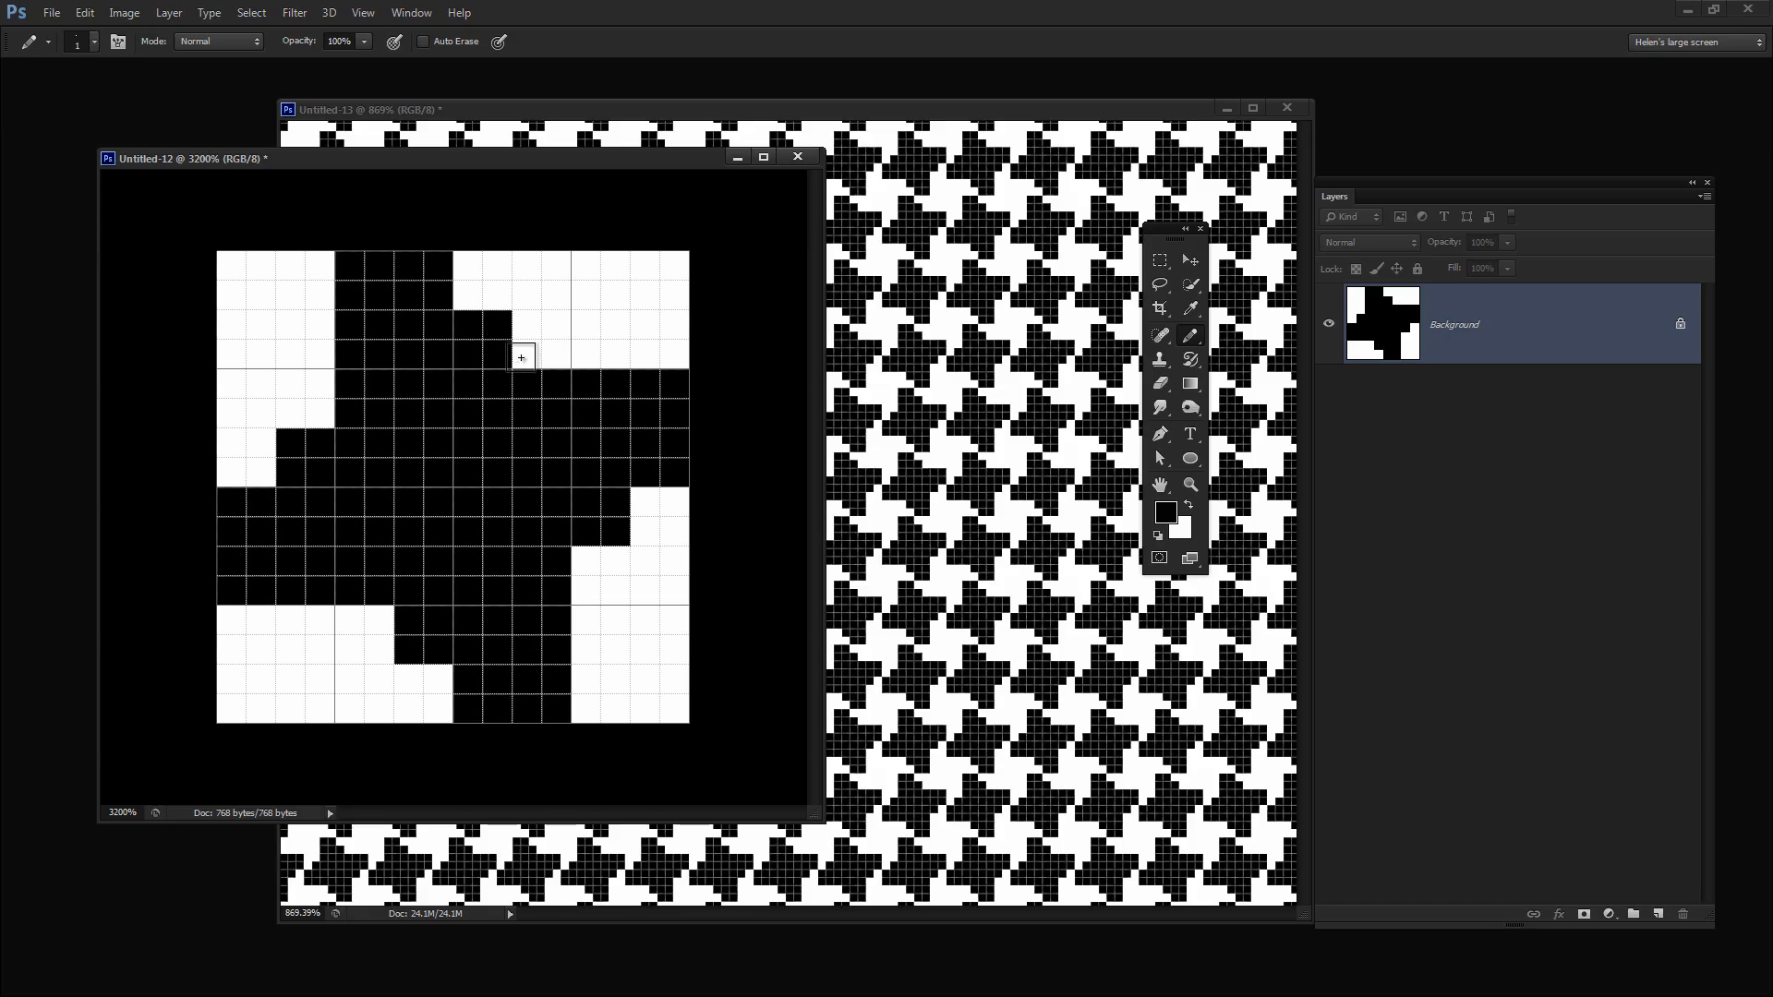
click(524, 352)
click(317, 409)
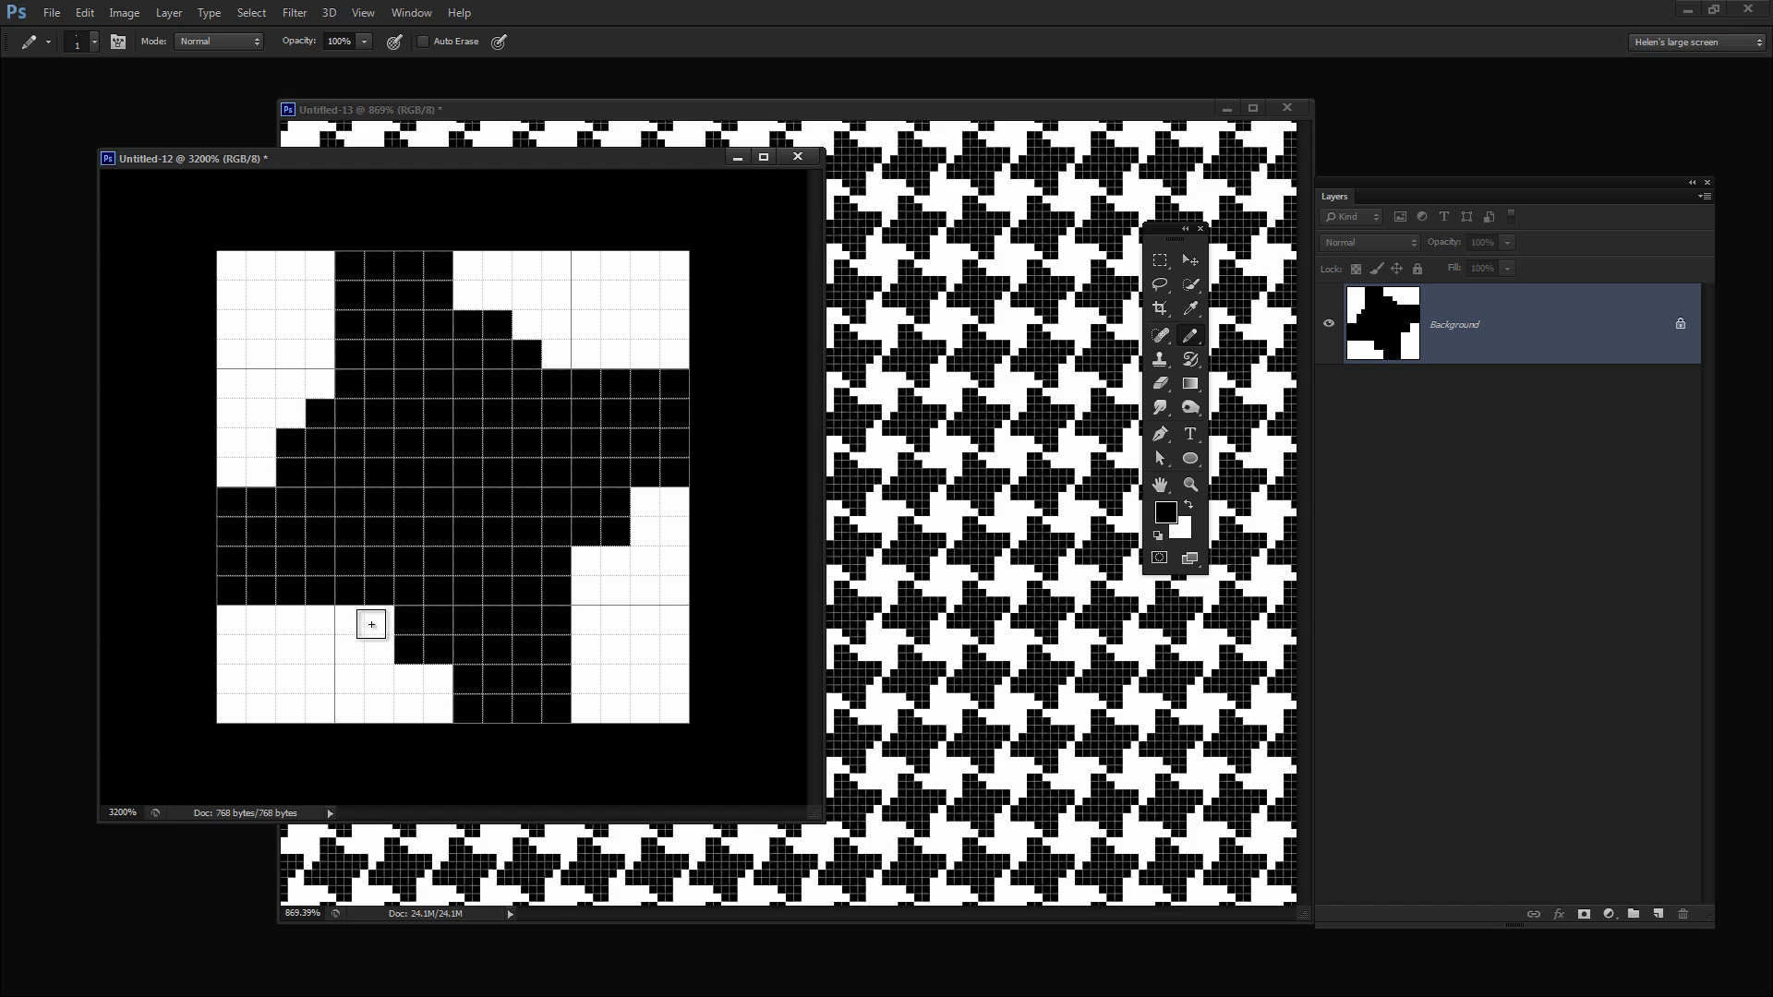
click(370, 616)
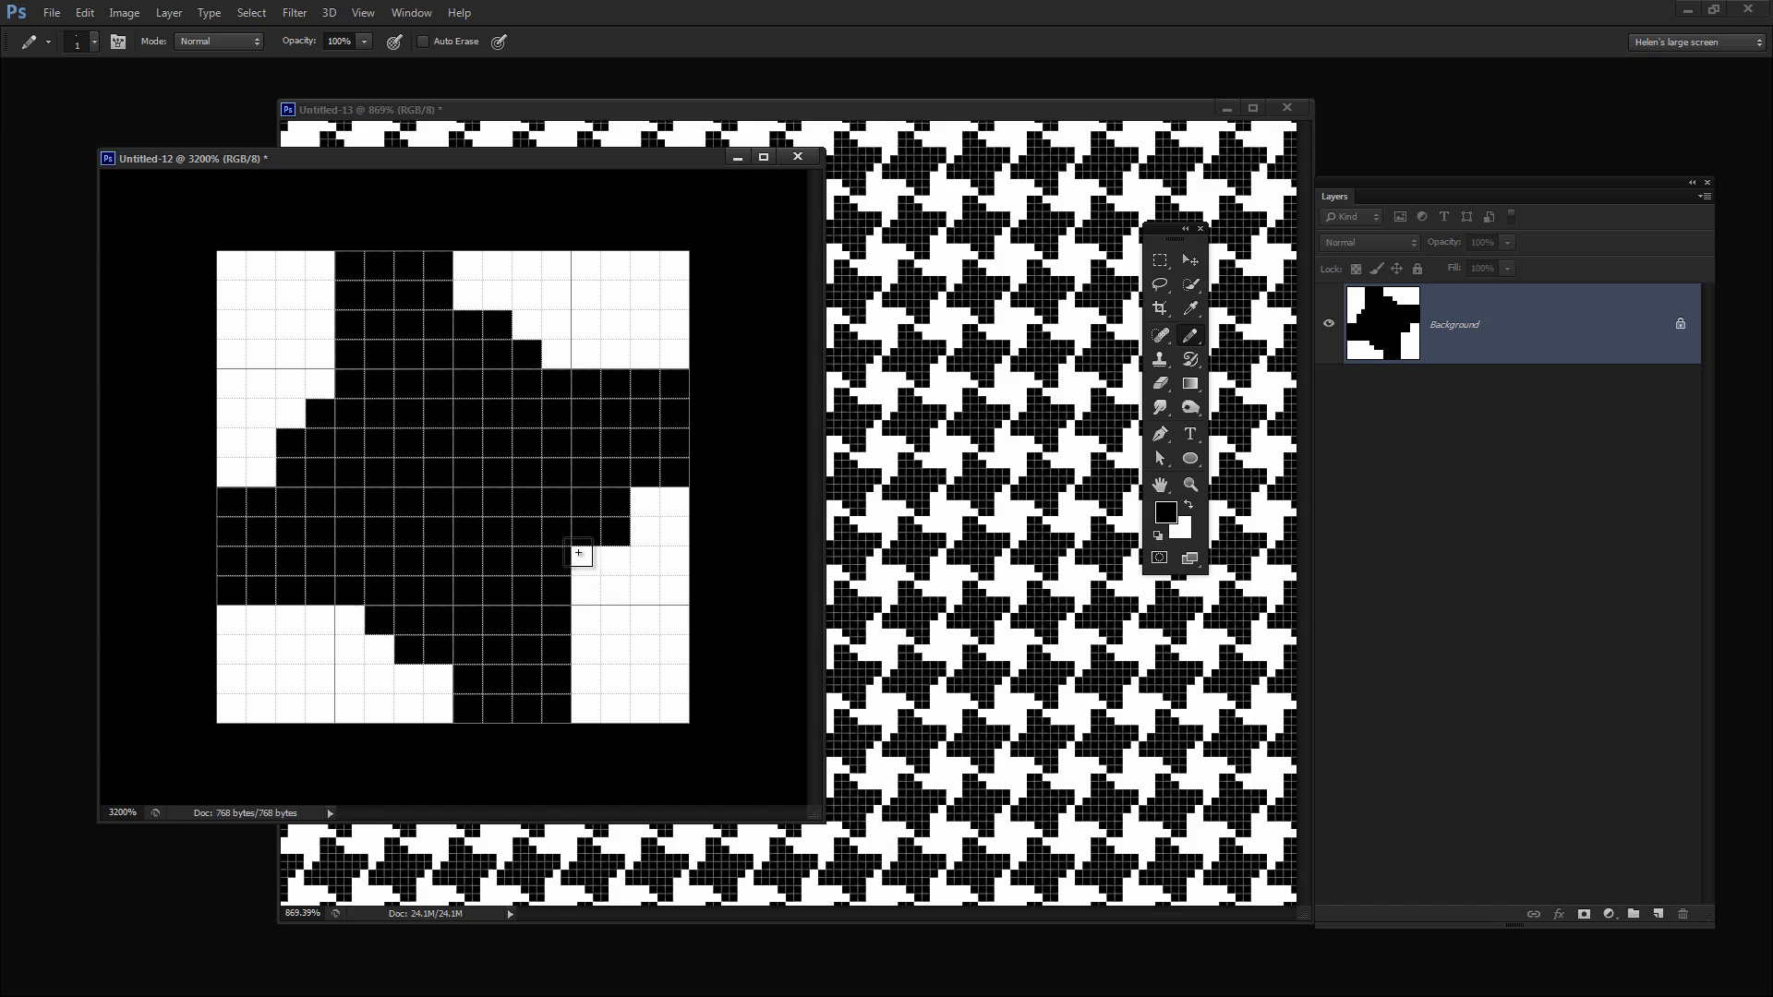
click(579, 554)
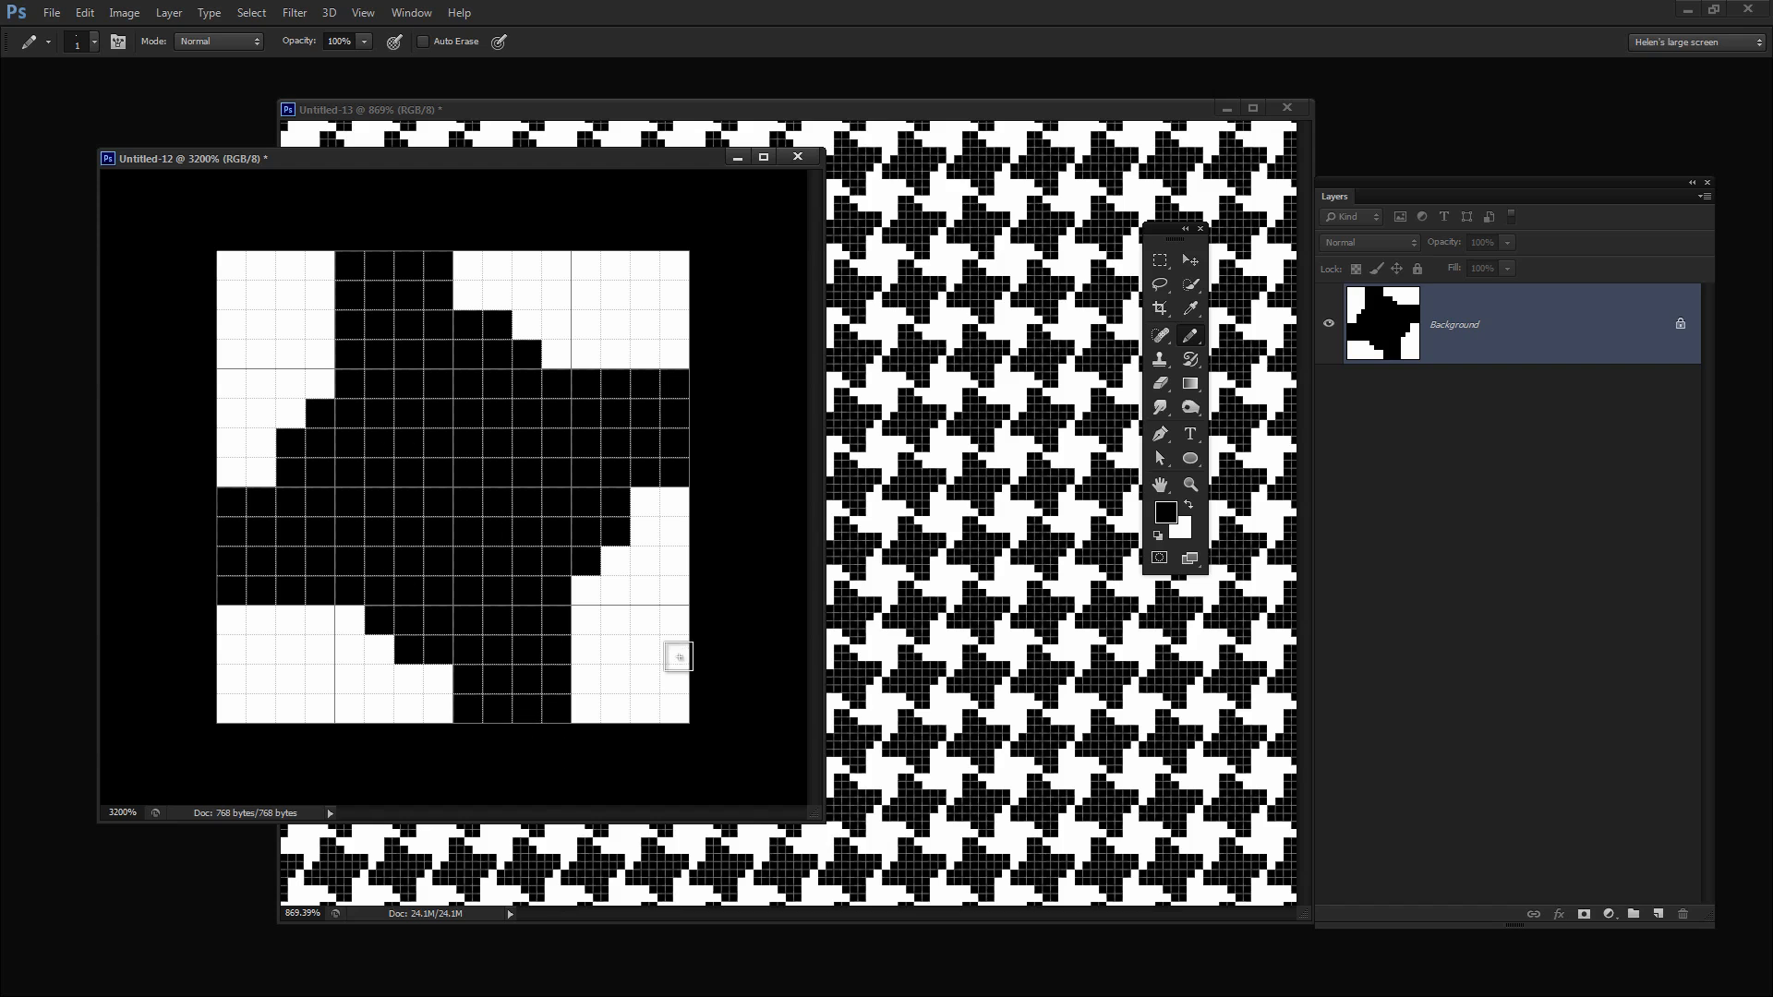
- Pencil one black pixel into each of the four outer step corners near the arm tips to smooth the diagonals
click(438, 680)
key(x)
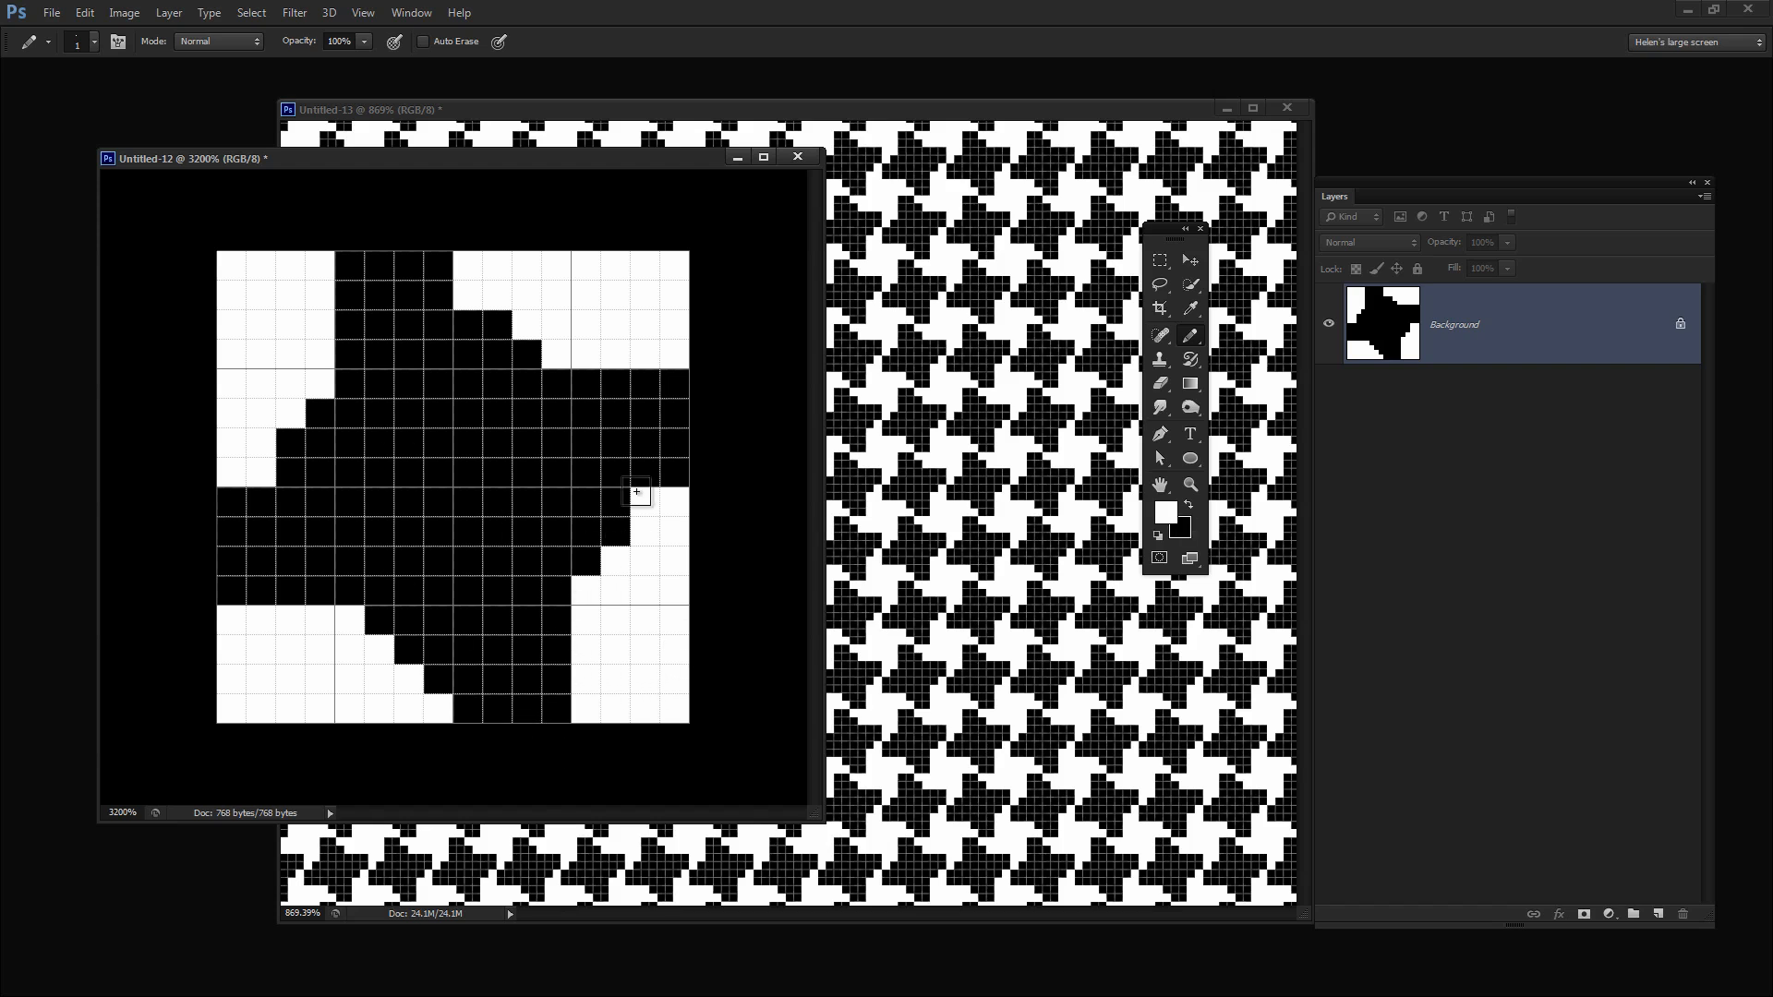
key(x)
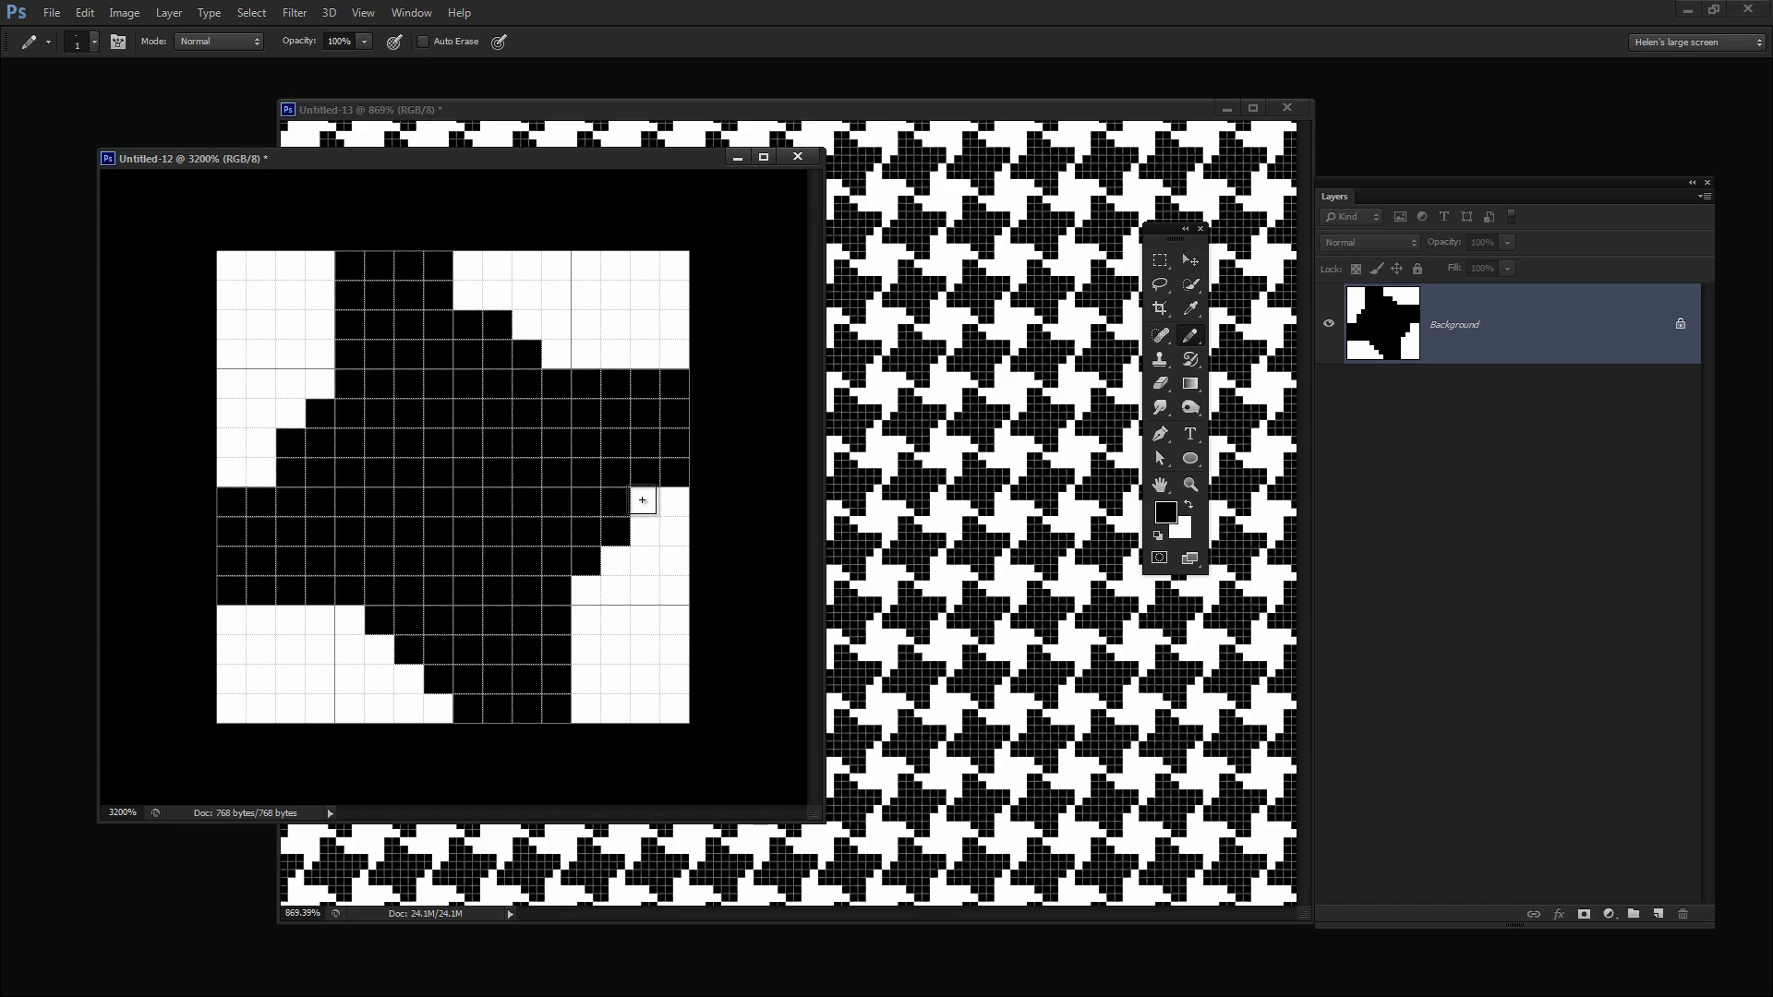
click(643, 500)
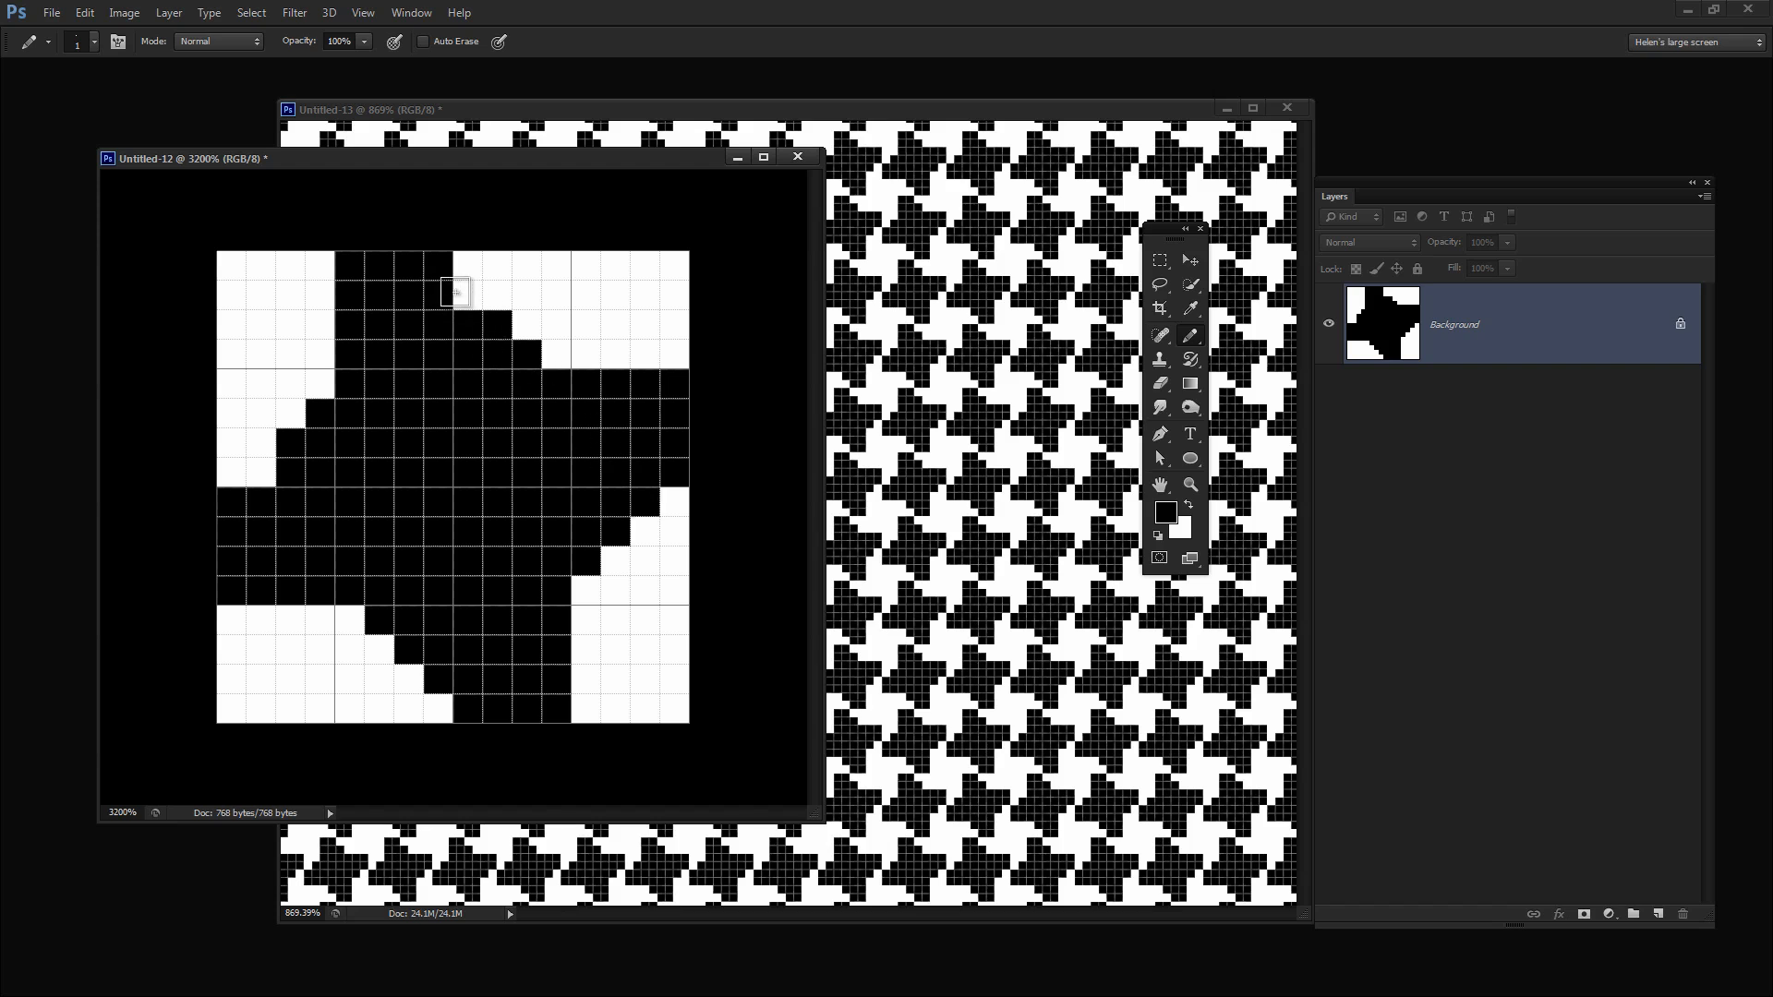
click(465, 295)
drag(289, 460, 257, 467)
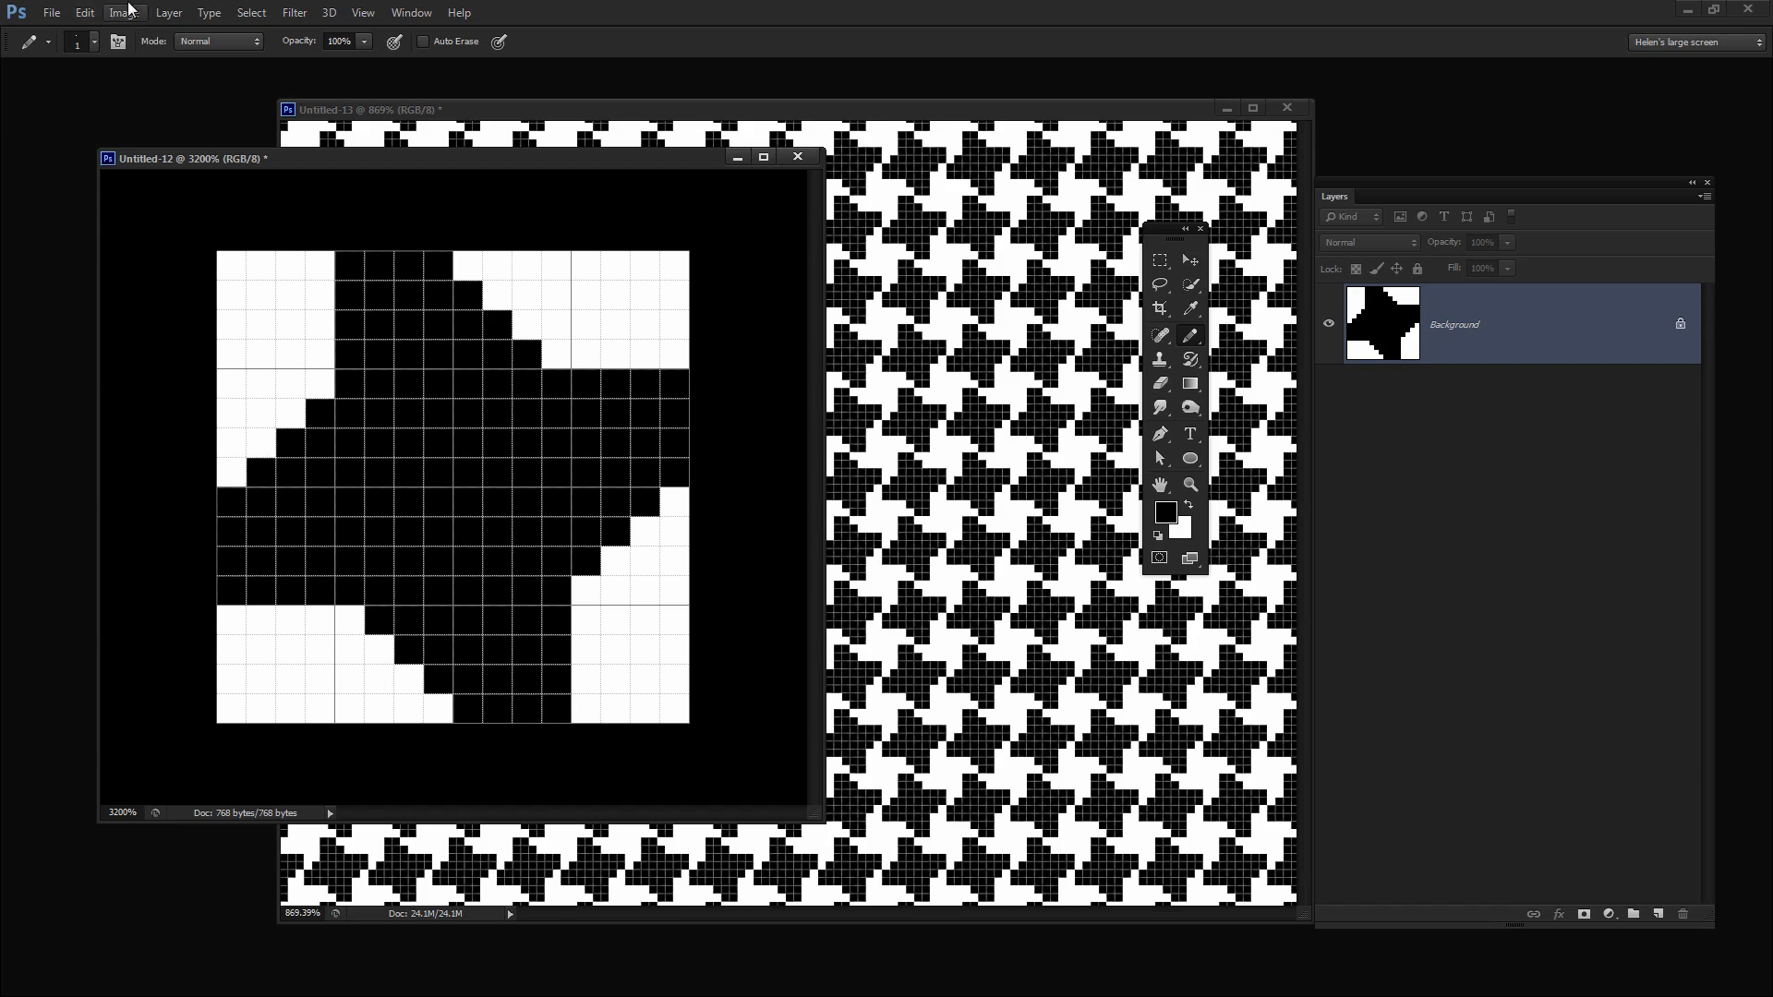
- Select the entire smoothed houndstooth canvas and define it as a pattern named herringbone2
click(250, 12)
click(248, 28)
click(90, 13)
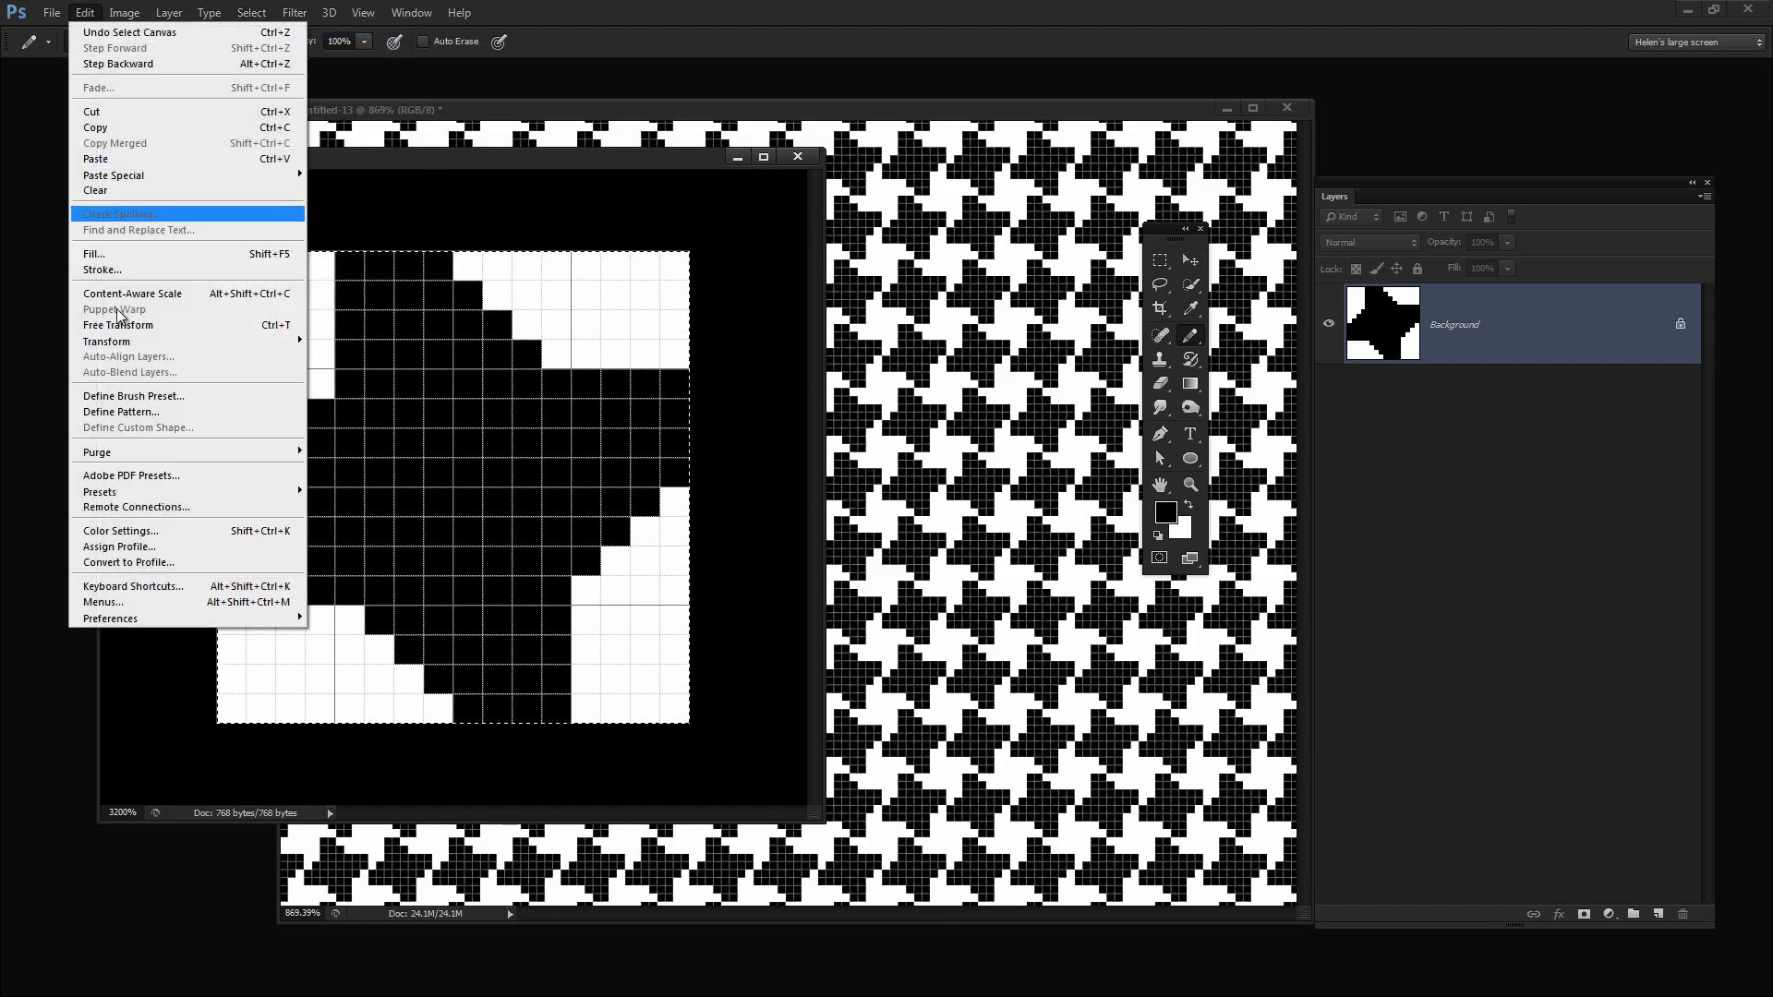
click(142, 411)
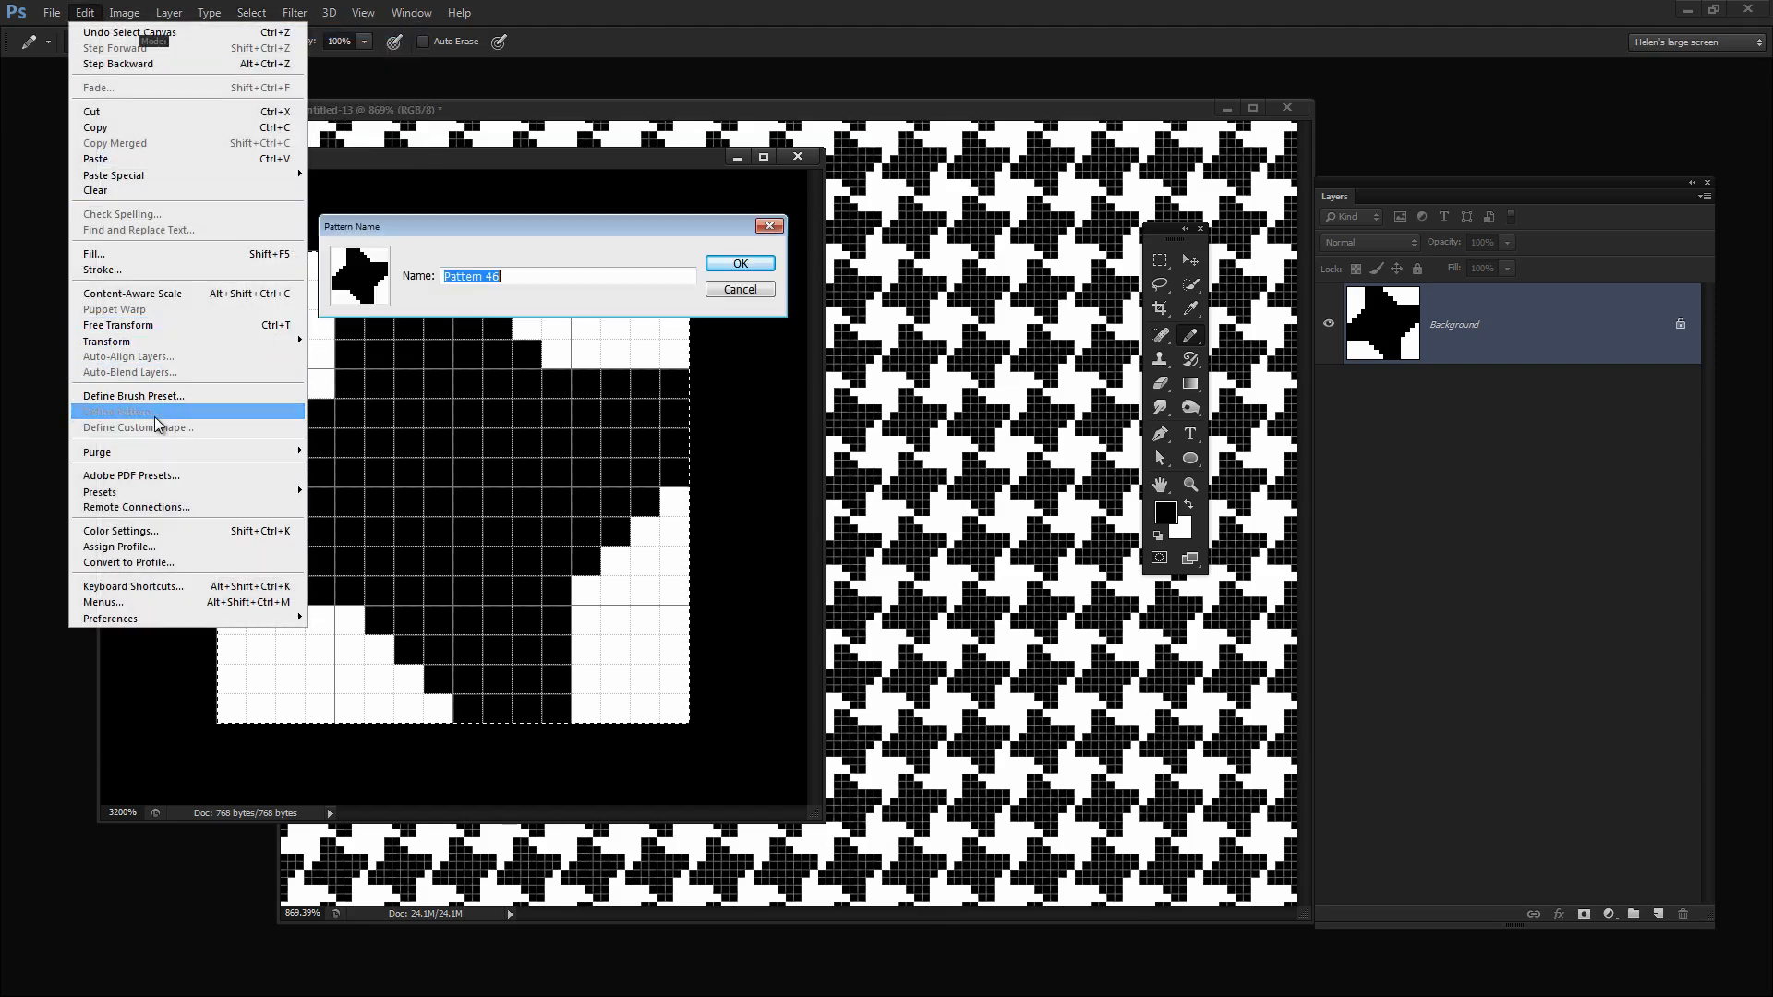
text(he)
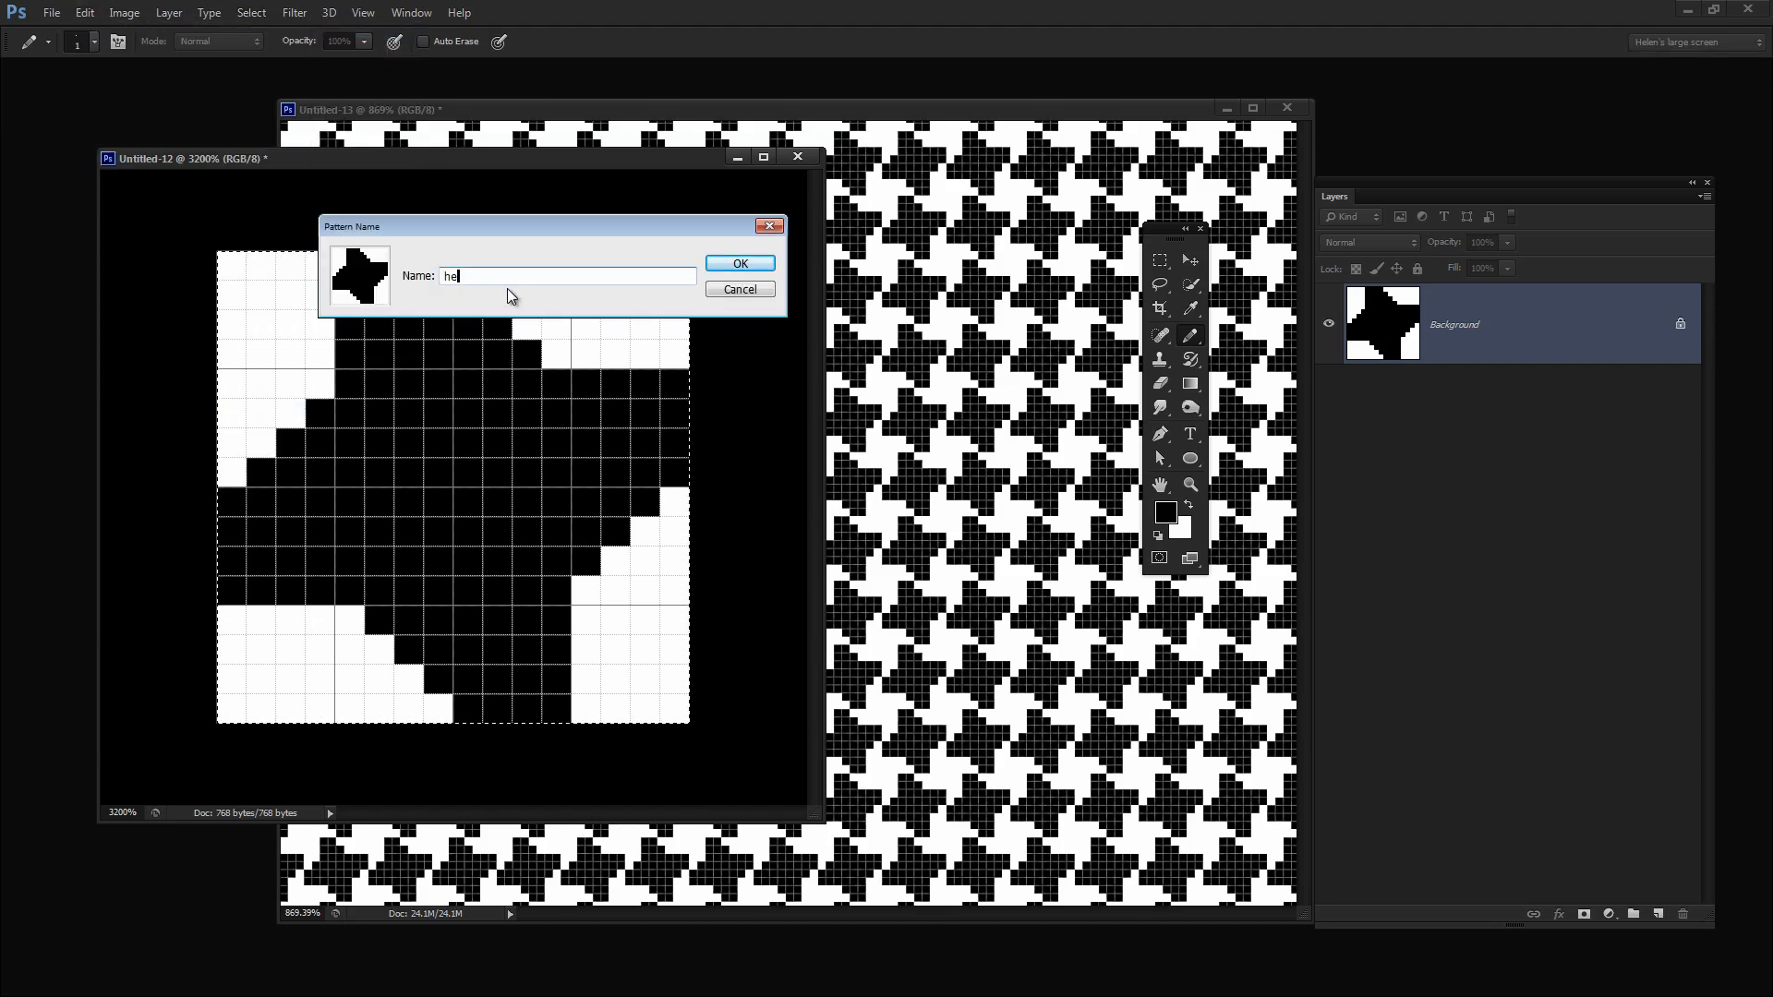
text(rringbone2)
key(Return)
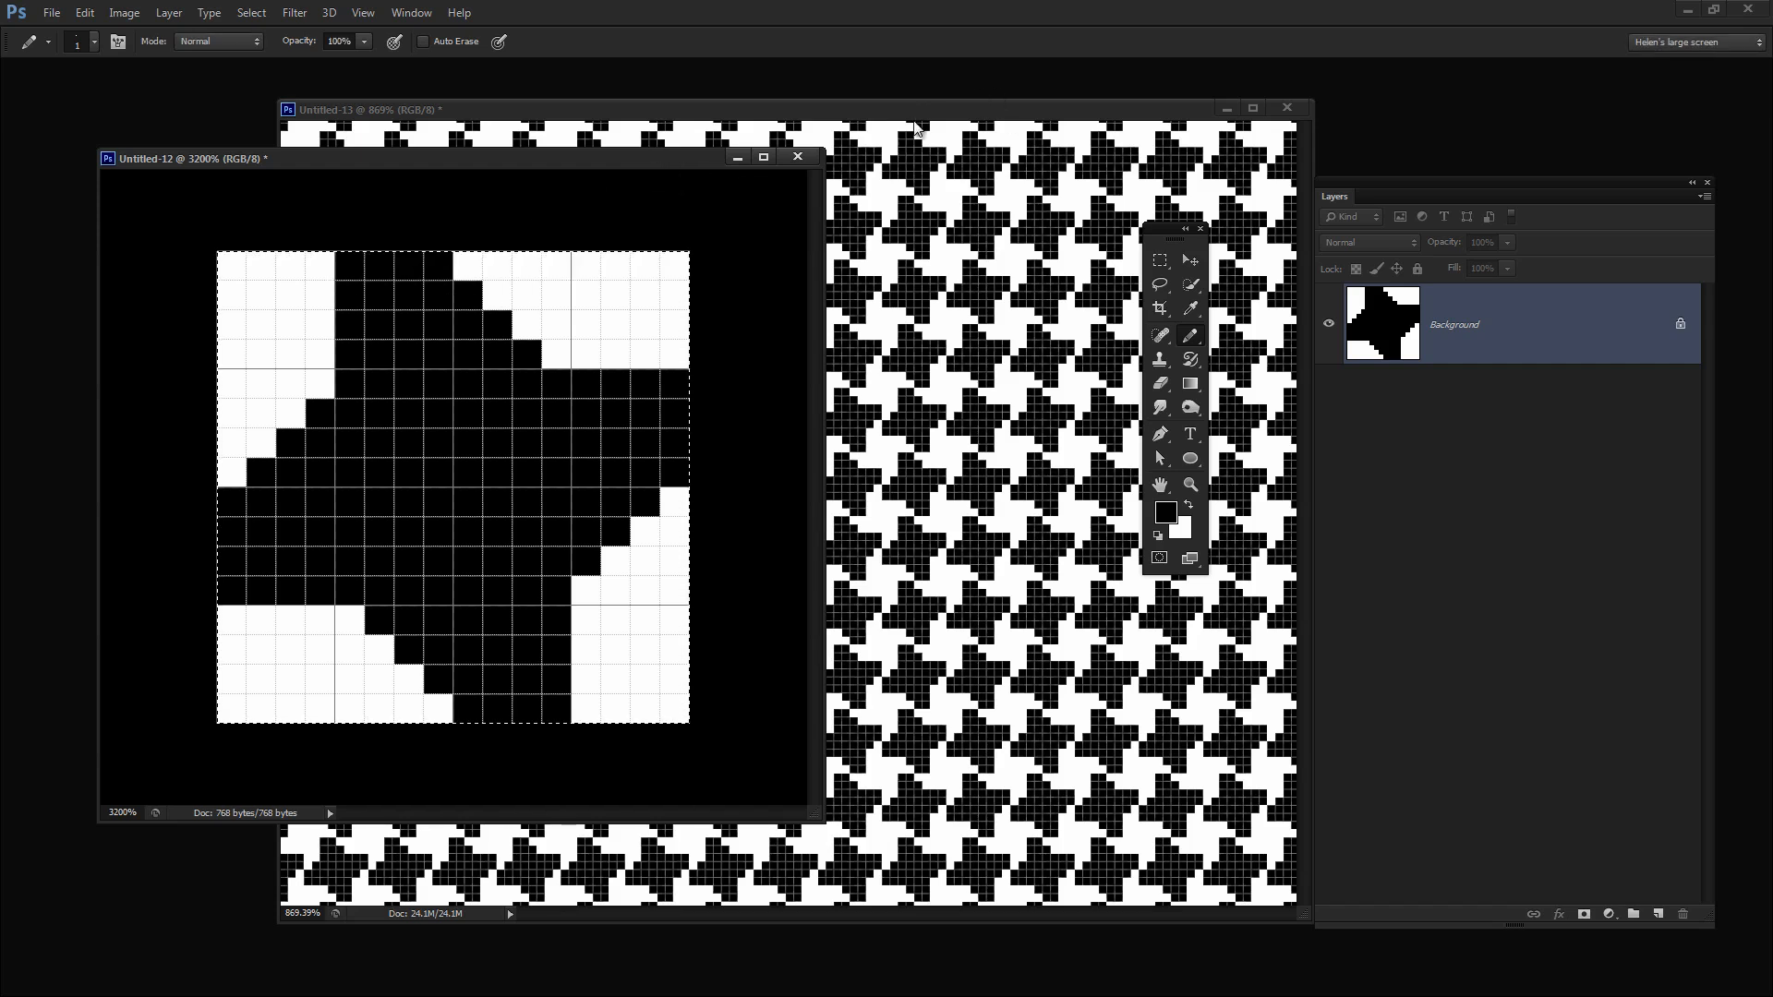
- Close the small houndstooth document without saving and move the filled document's window clear of the Layers panel
click(797, 157)
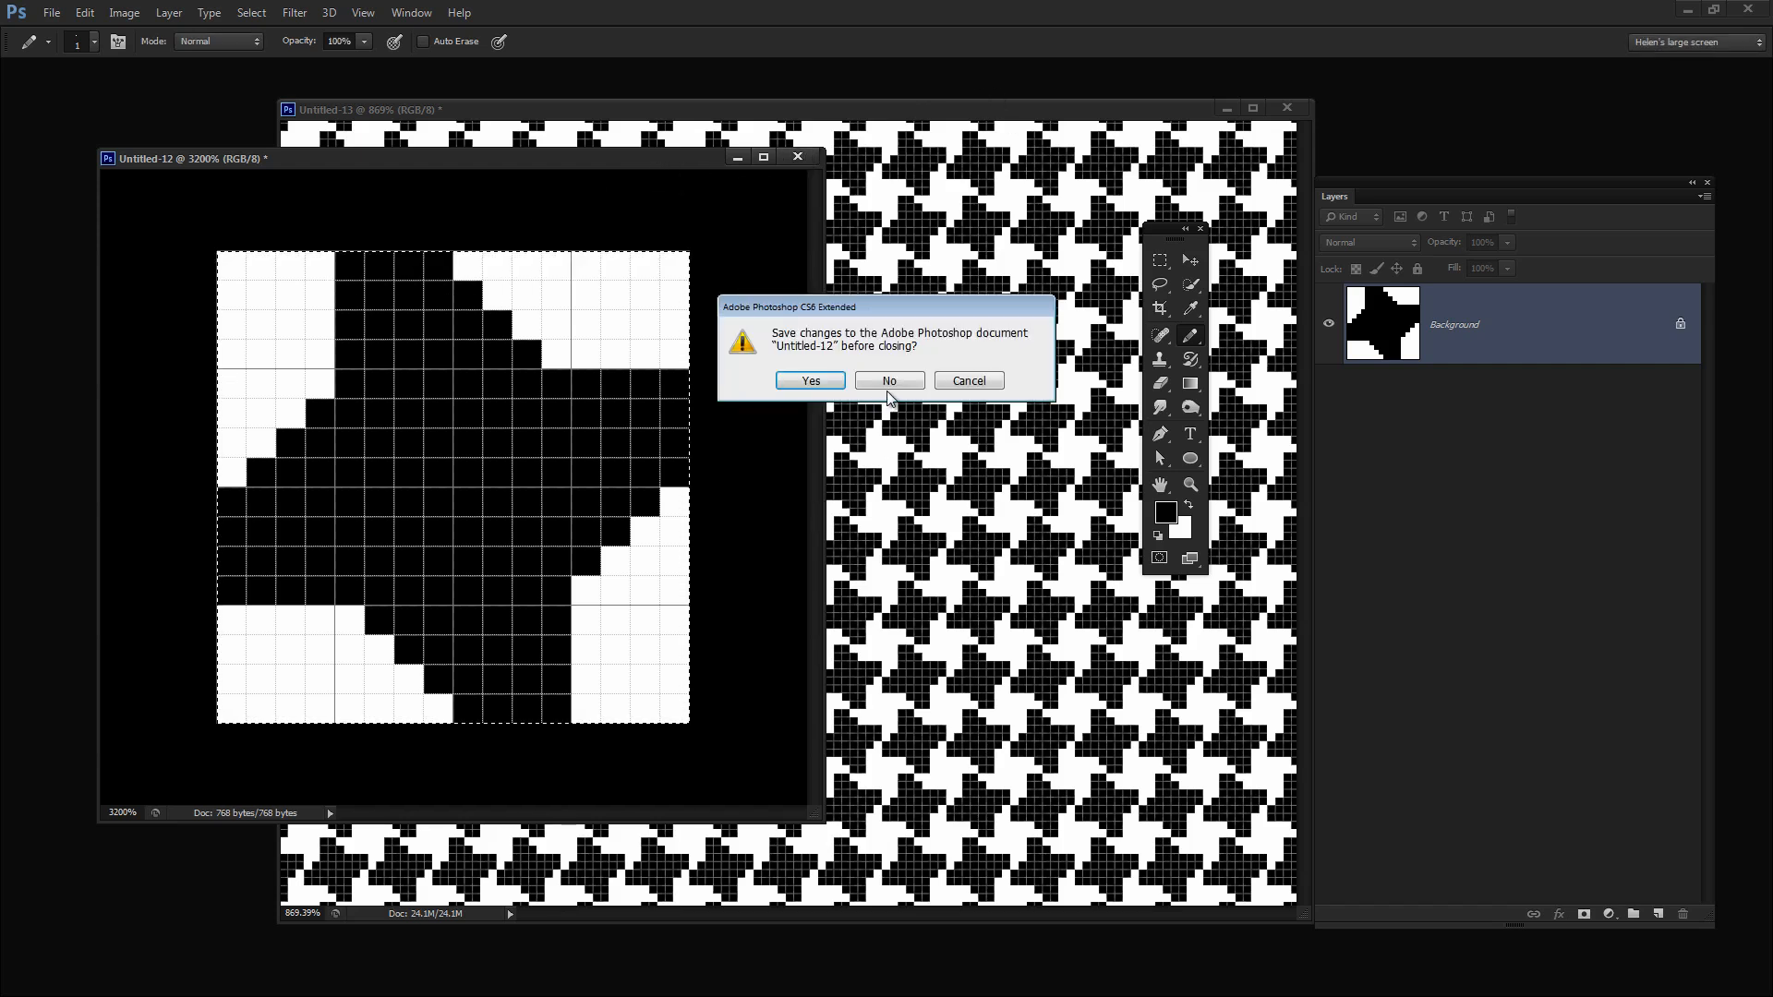
click(889, 381)
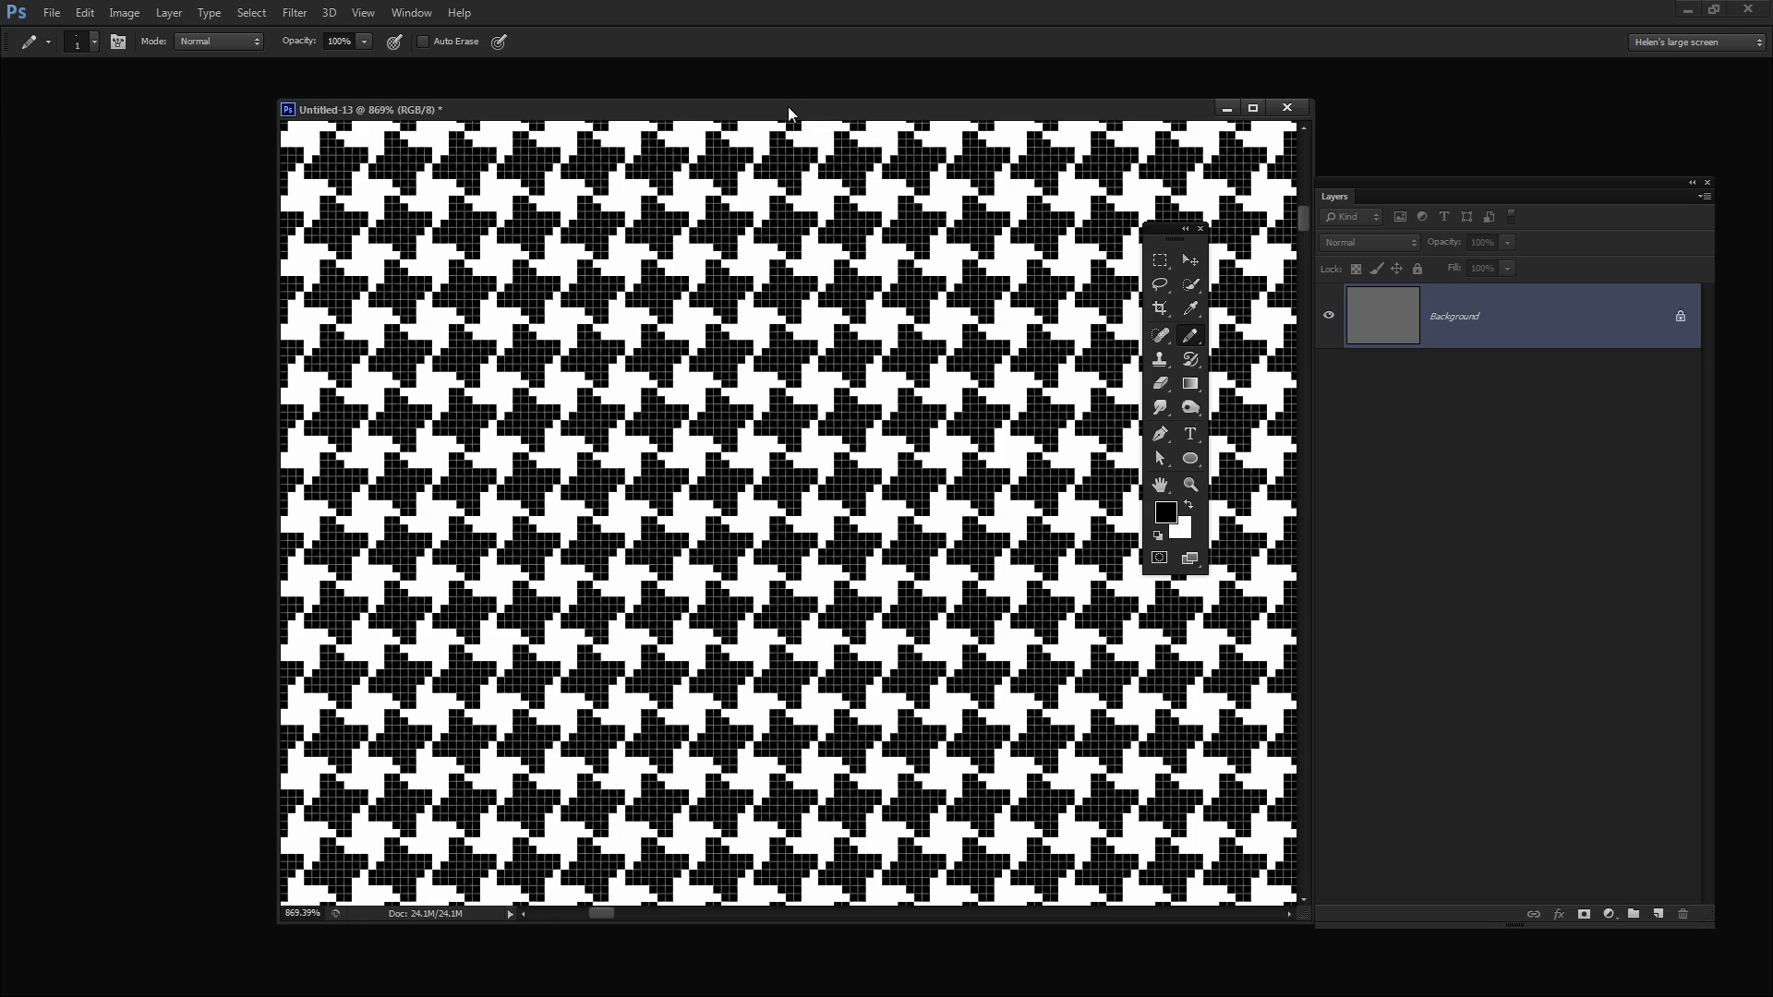
drag(788, 107, 649, 118)
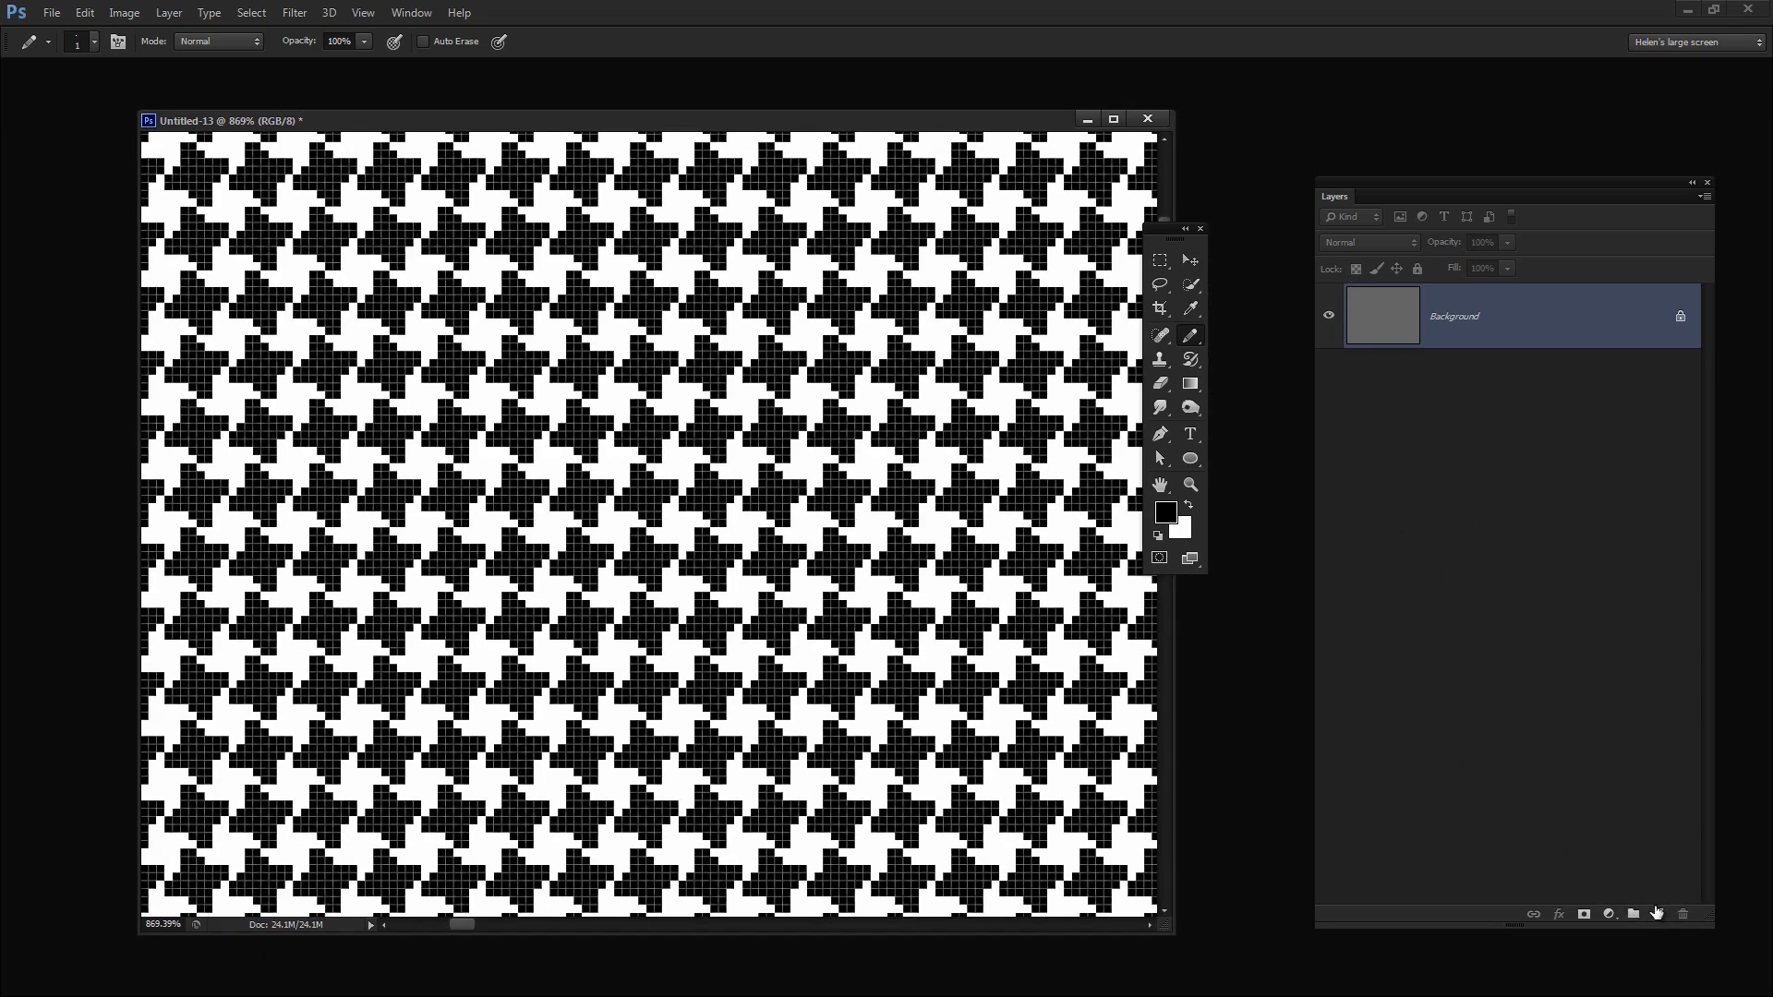
- Add a new layer, hide the Background, and fill the new layer with the newly defined houndstooth pattern
click(1657, 914)
click(1328, 380)
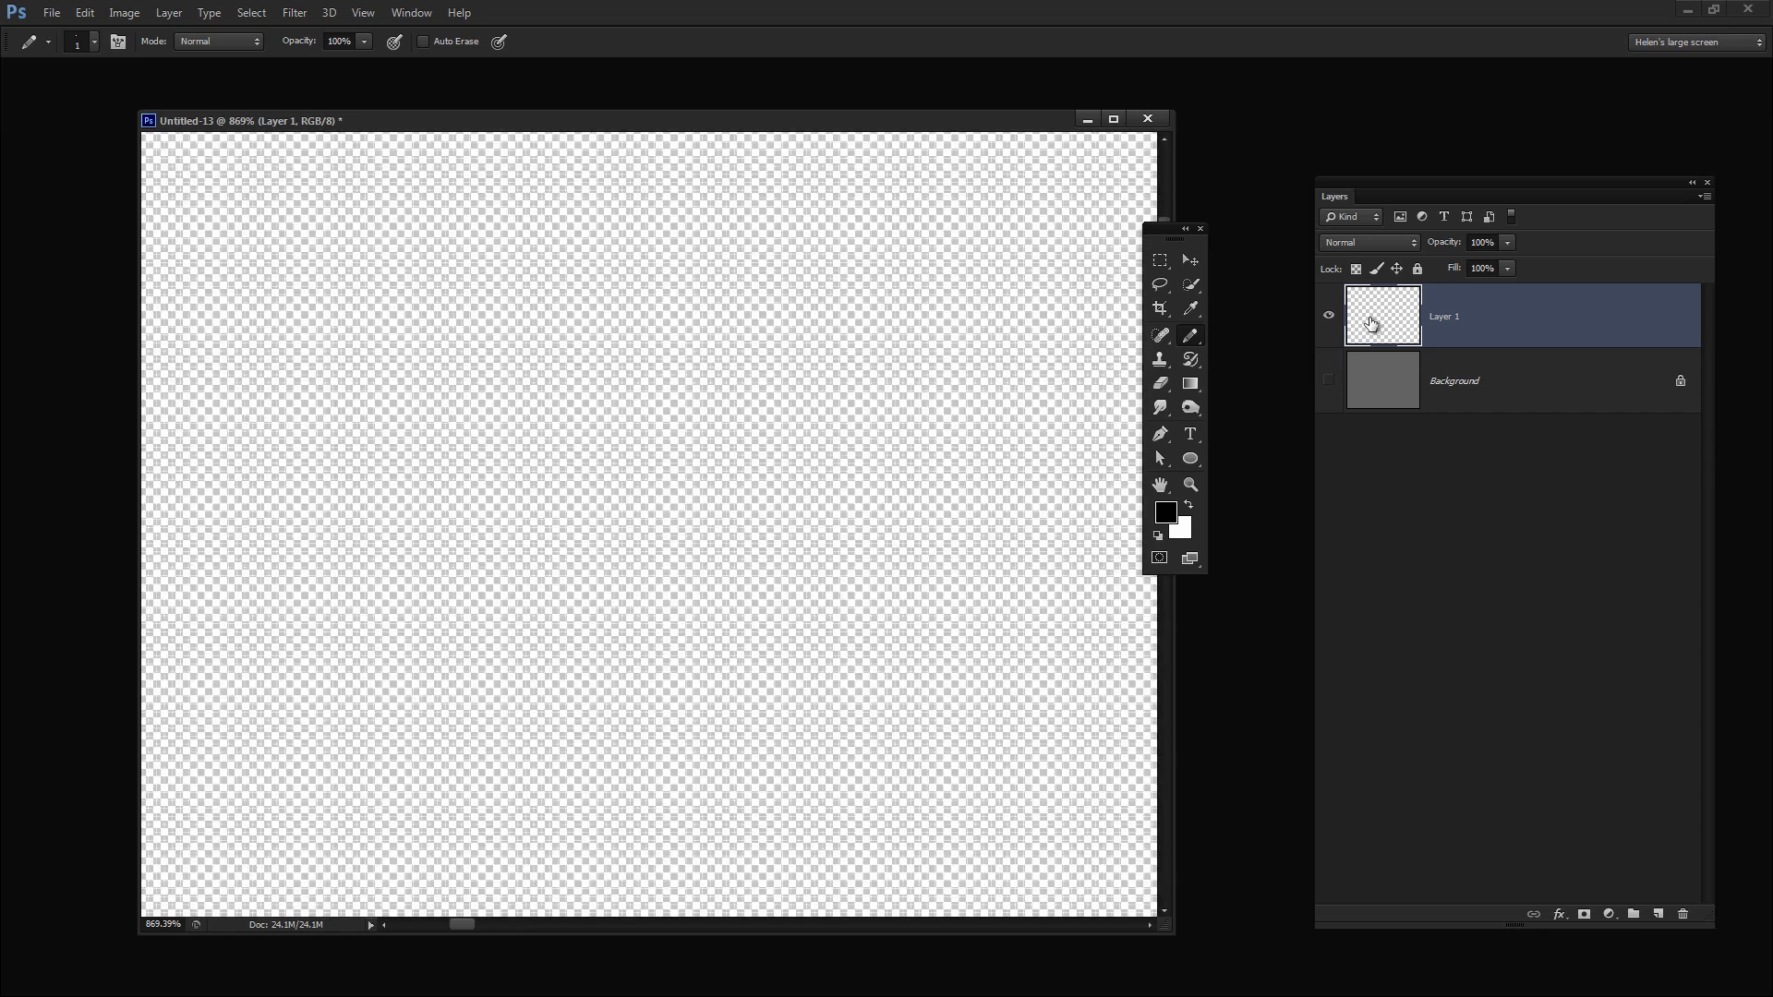
click(84, 12)
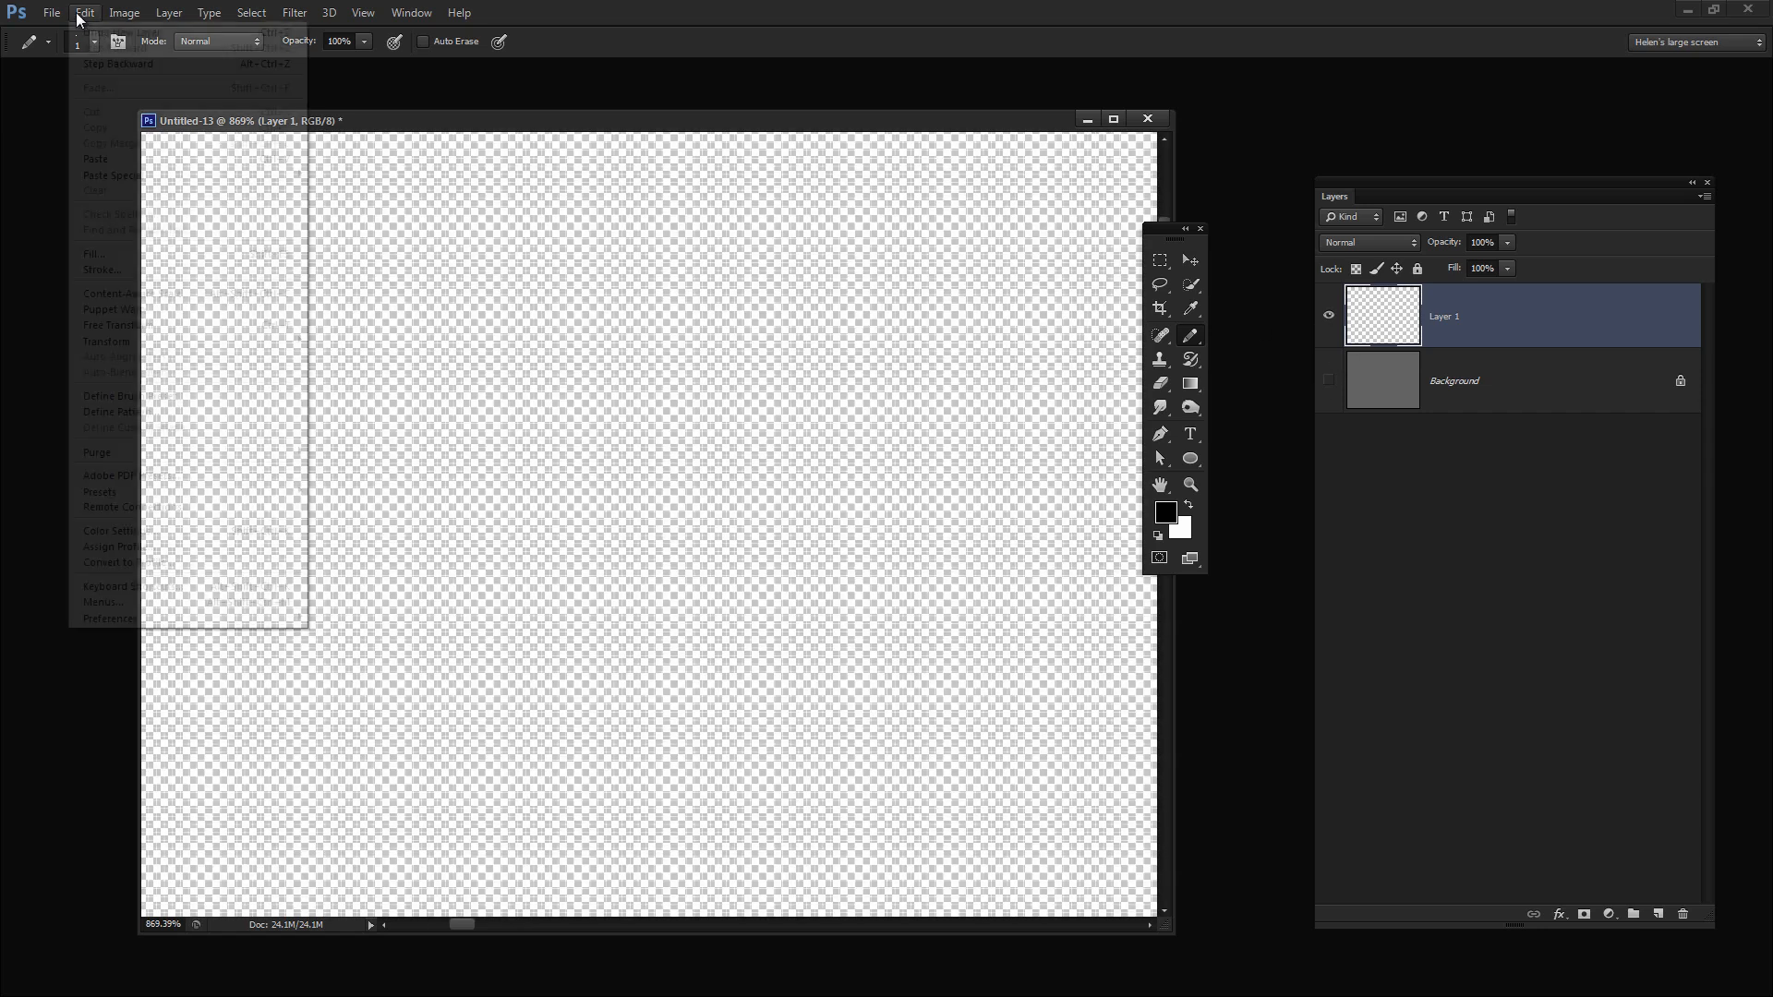
click(100, 252)
click(253, 434)
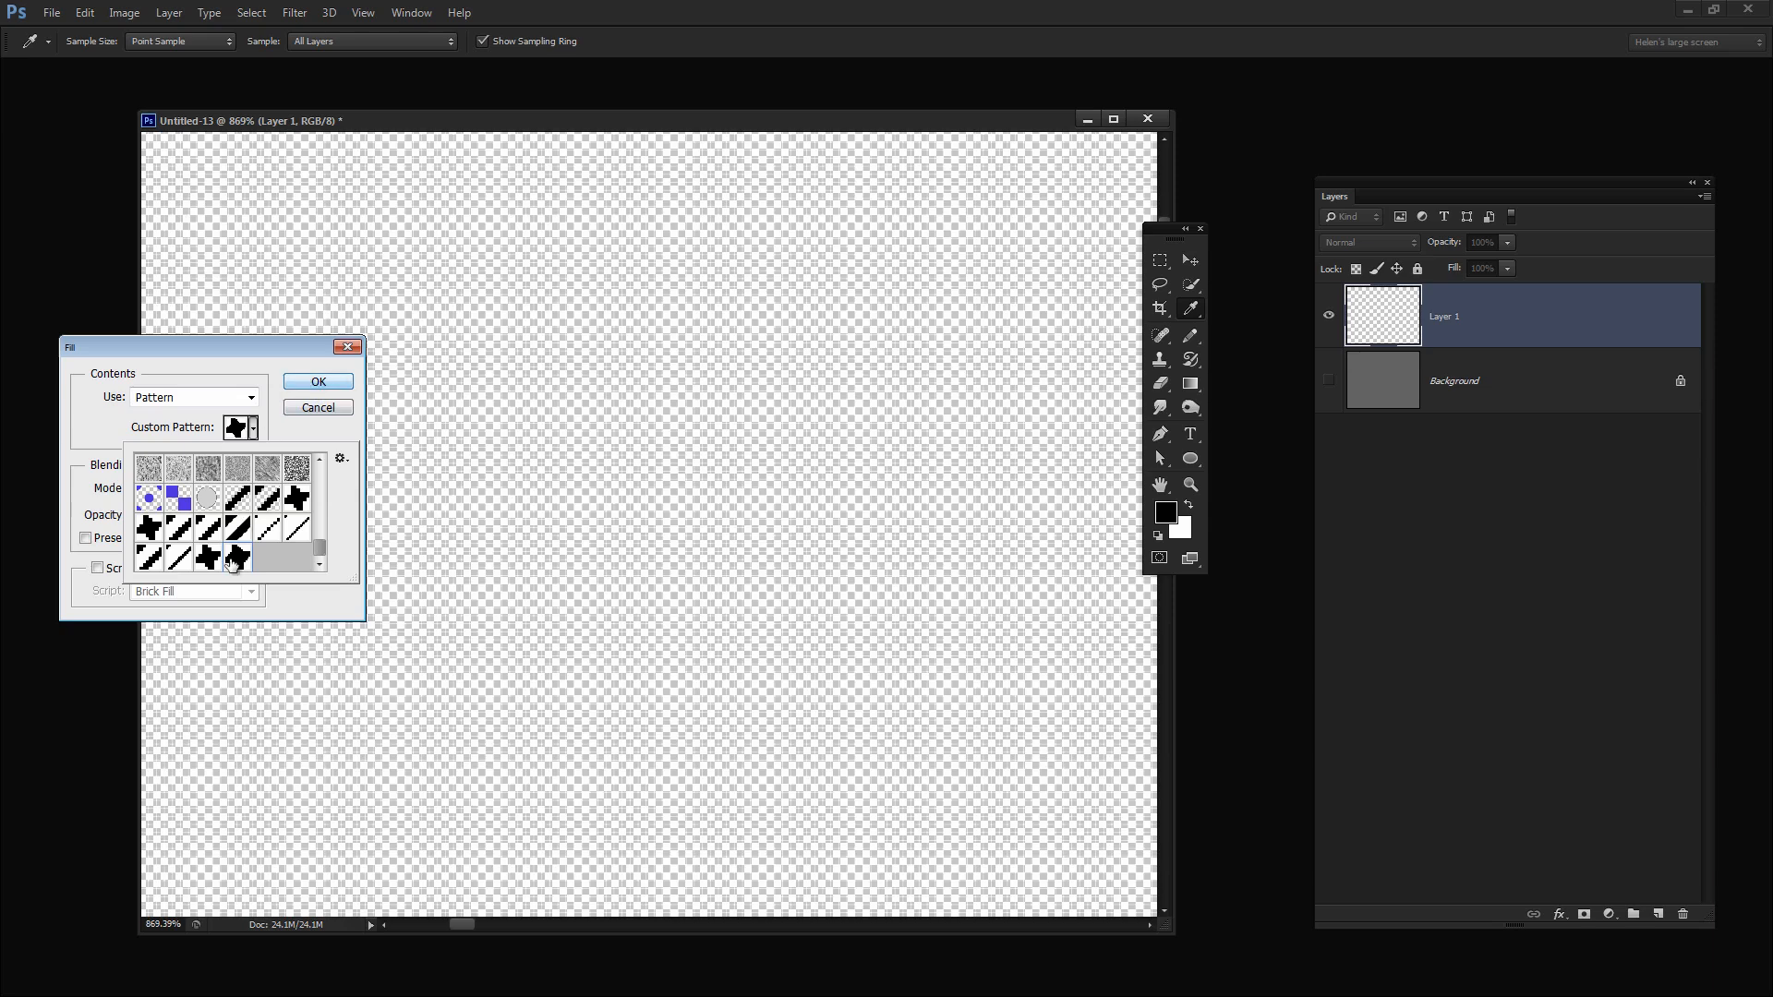
click(296, 382)
- Examine the new houndstooth fill at magnifications from 1200% down to 50%, ending at 100%
key(b)
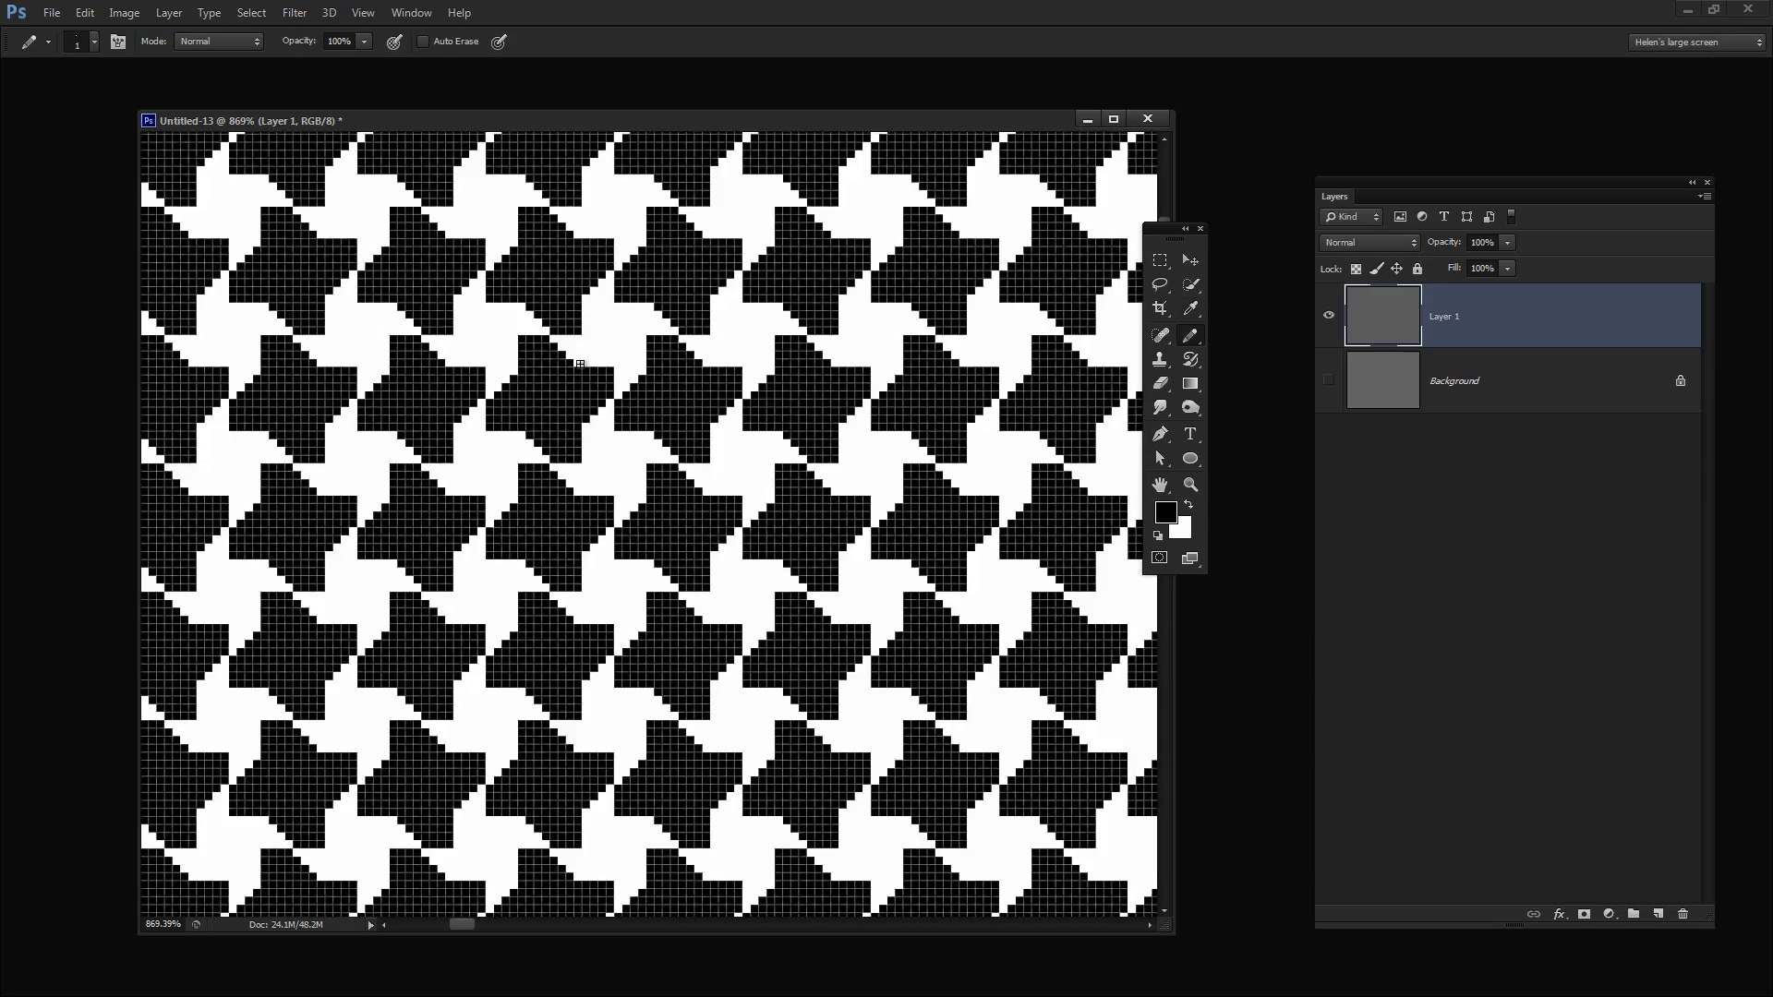
key(z)
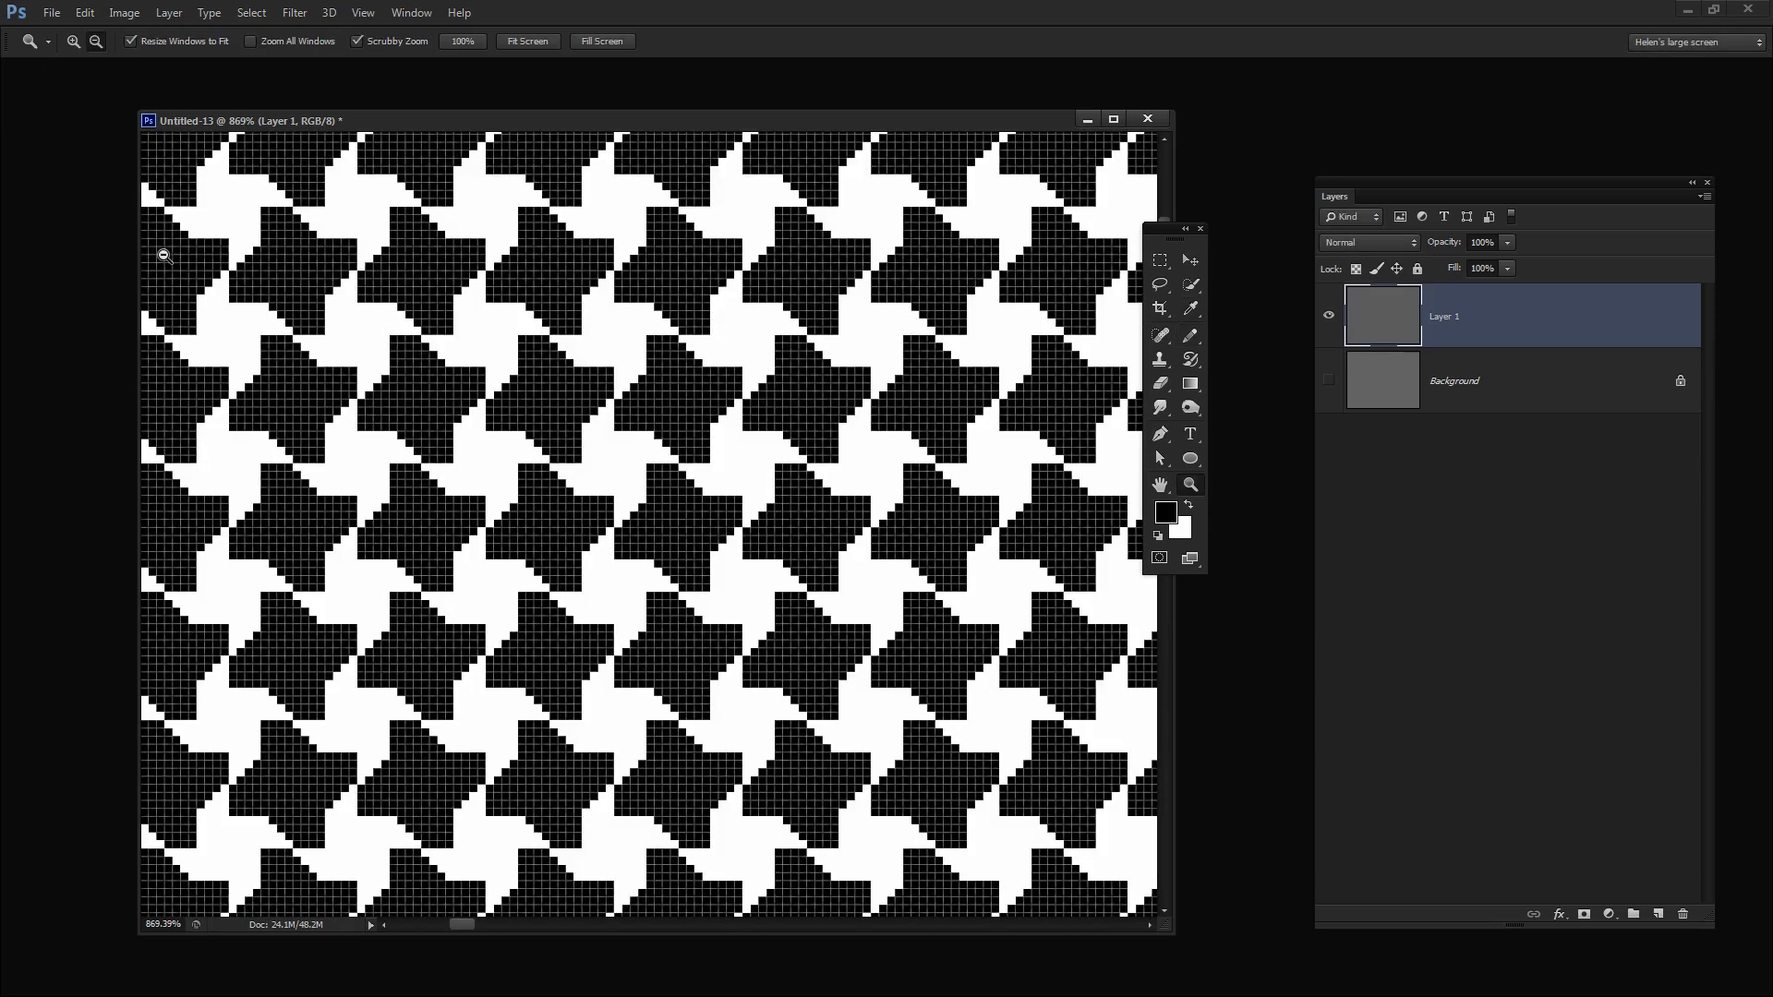
alt+click(392, 404)
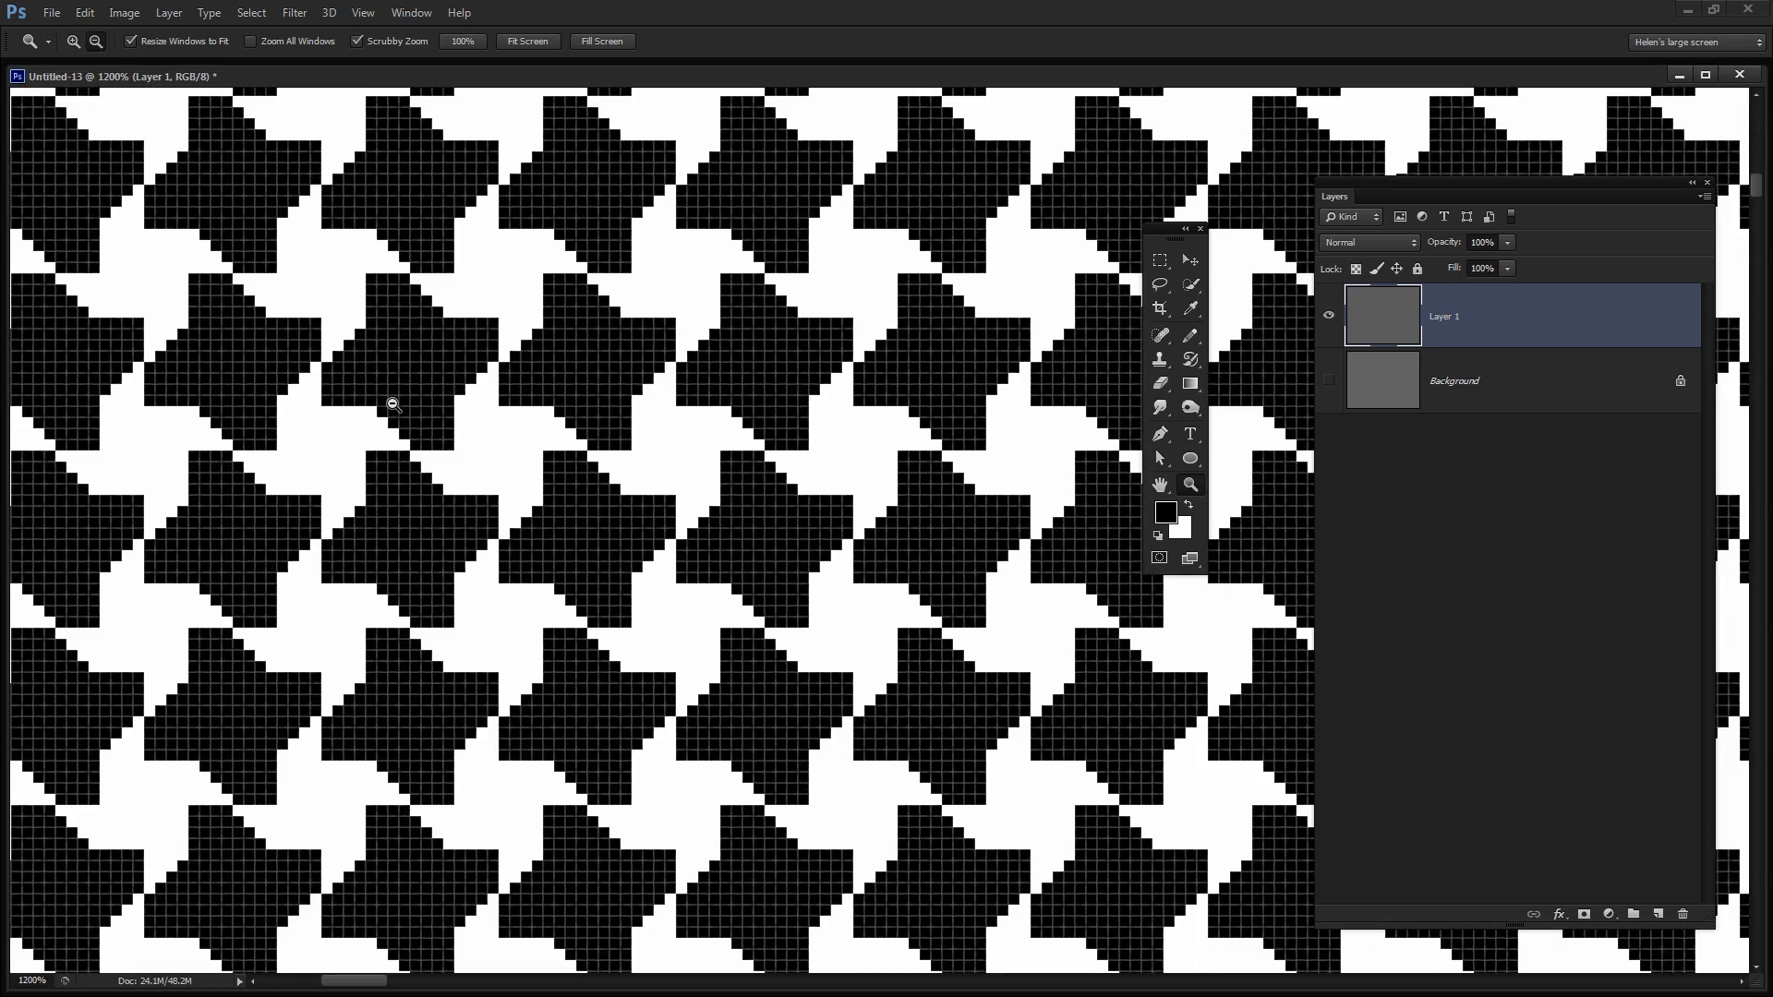
alt+click(392, 404)
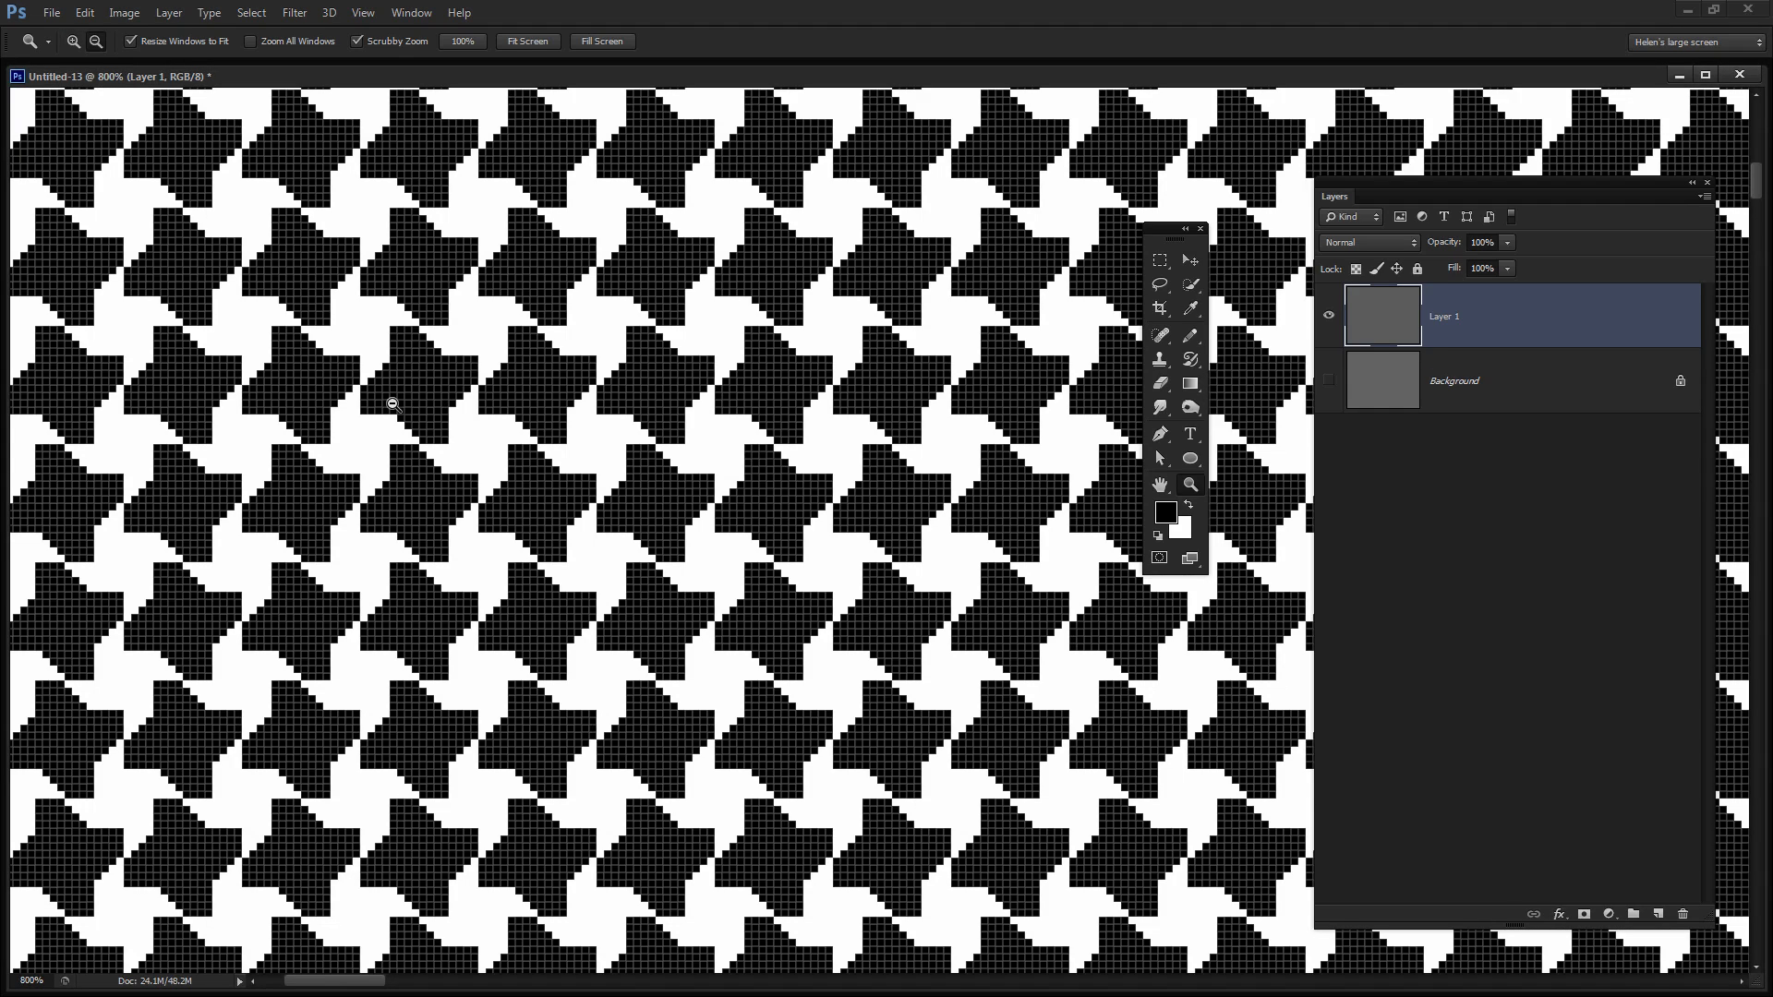
alt+click(392, 403)
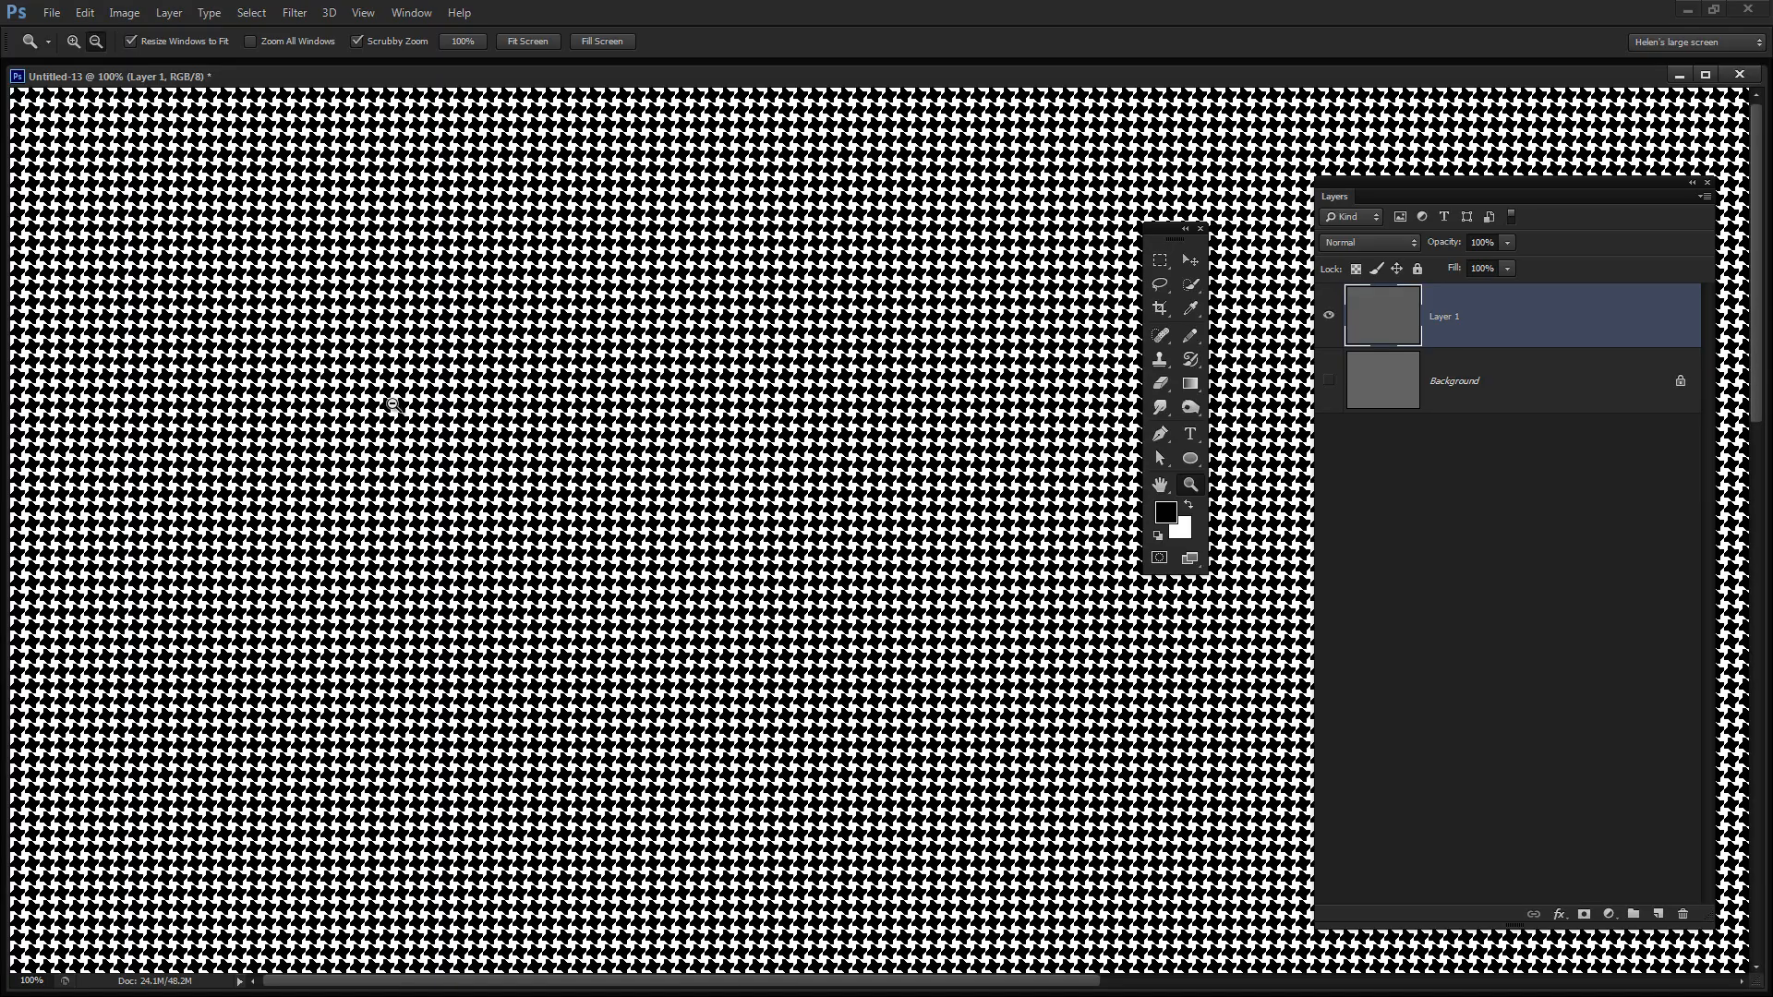
alt+click(392, 403)
alt+click(393, 404)
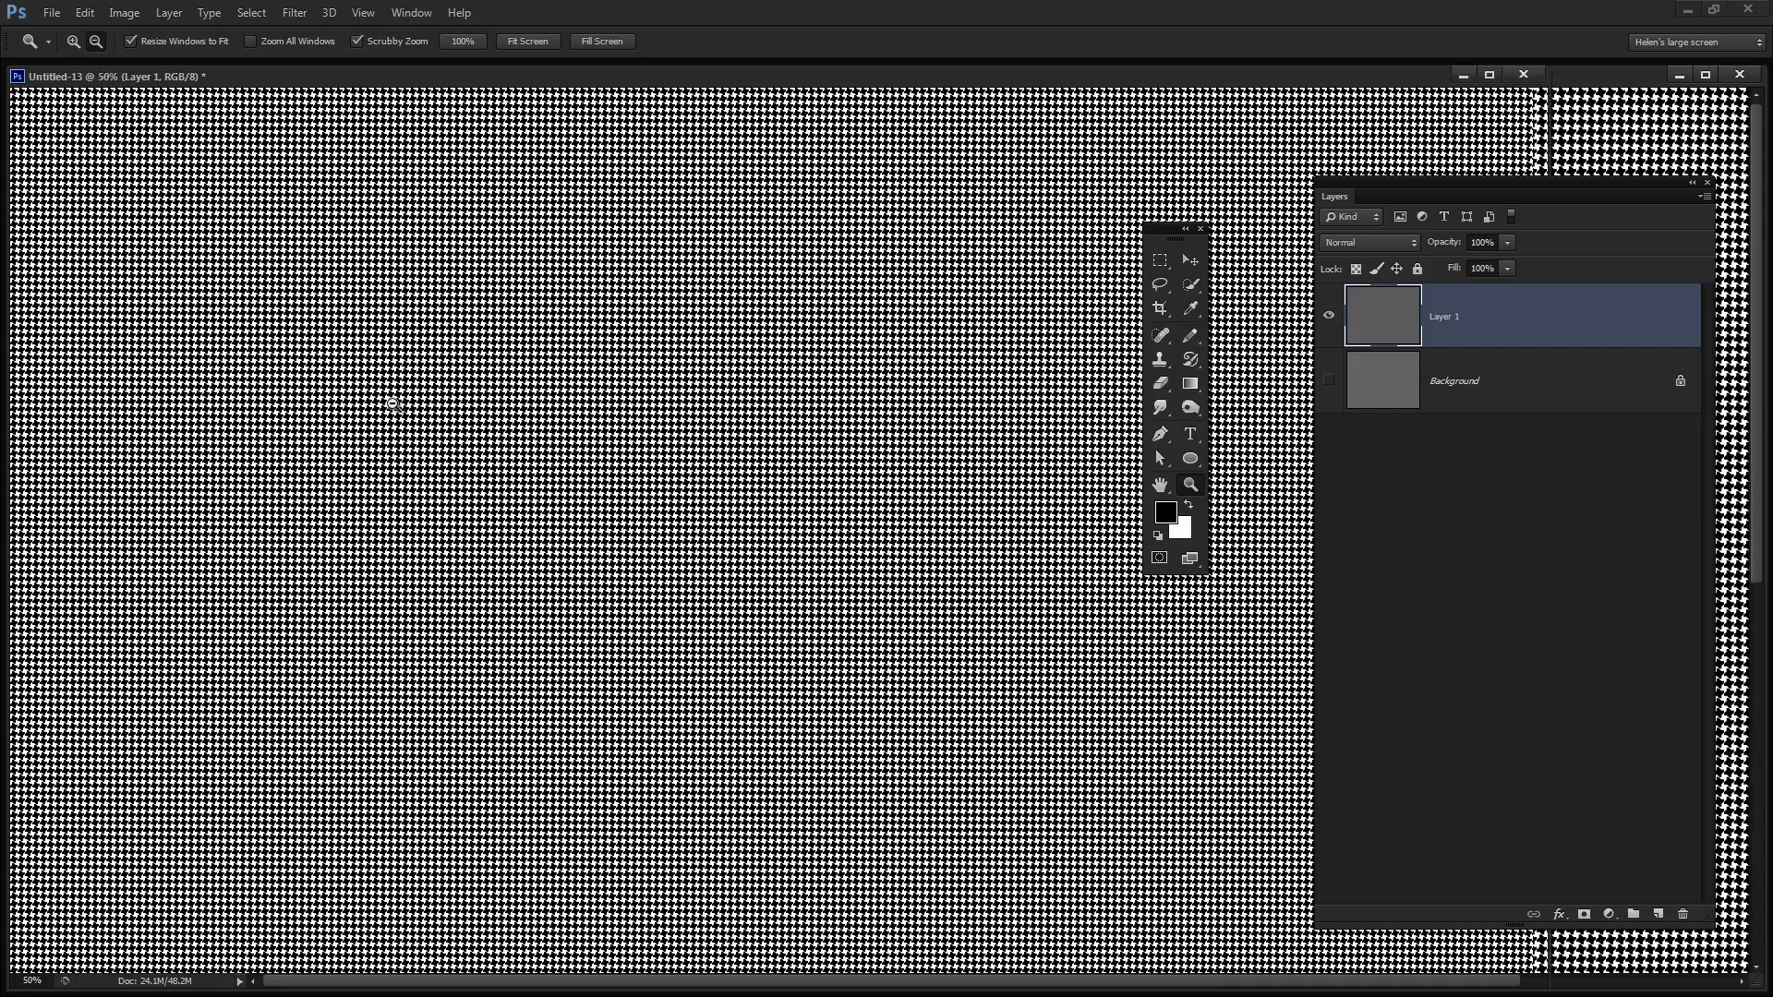
alt+click(461, 277)
click(277, 305)
click(277, 305)
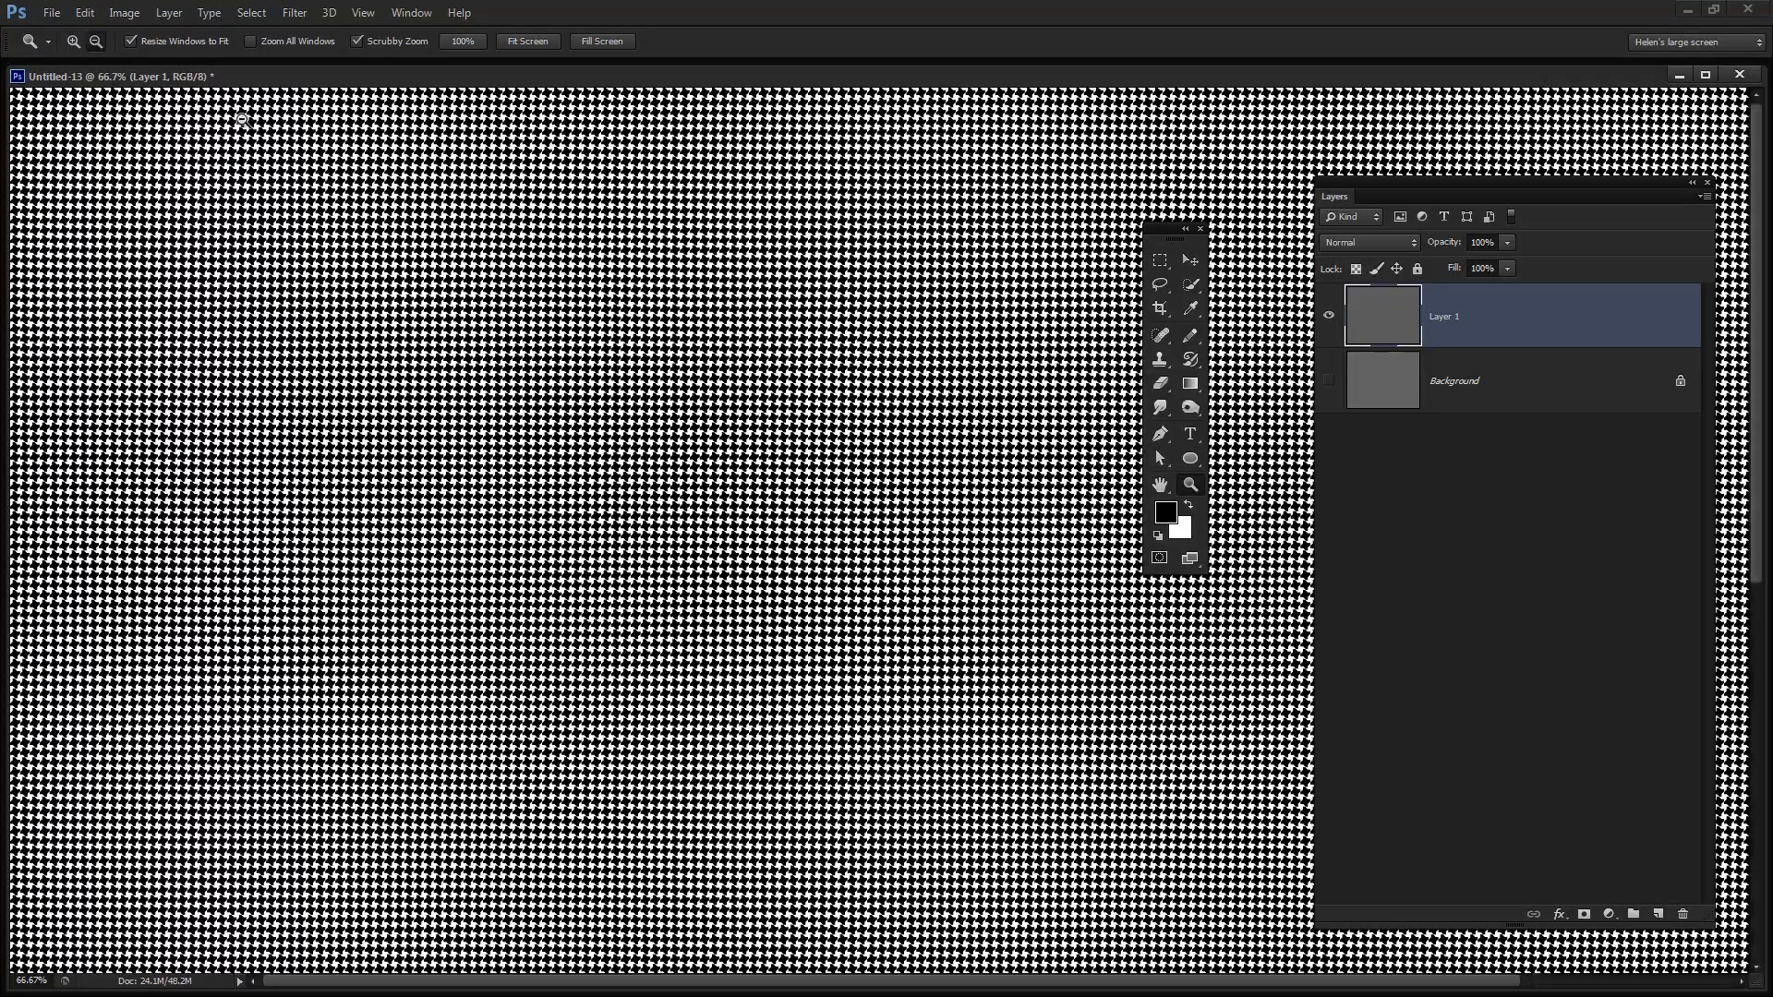
click(308, 228)
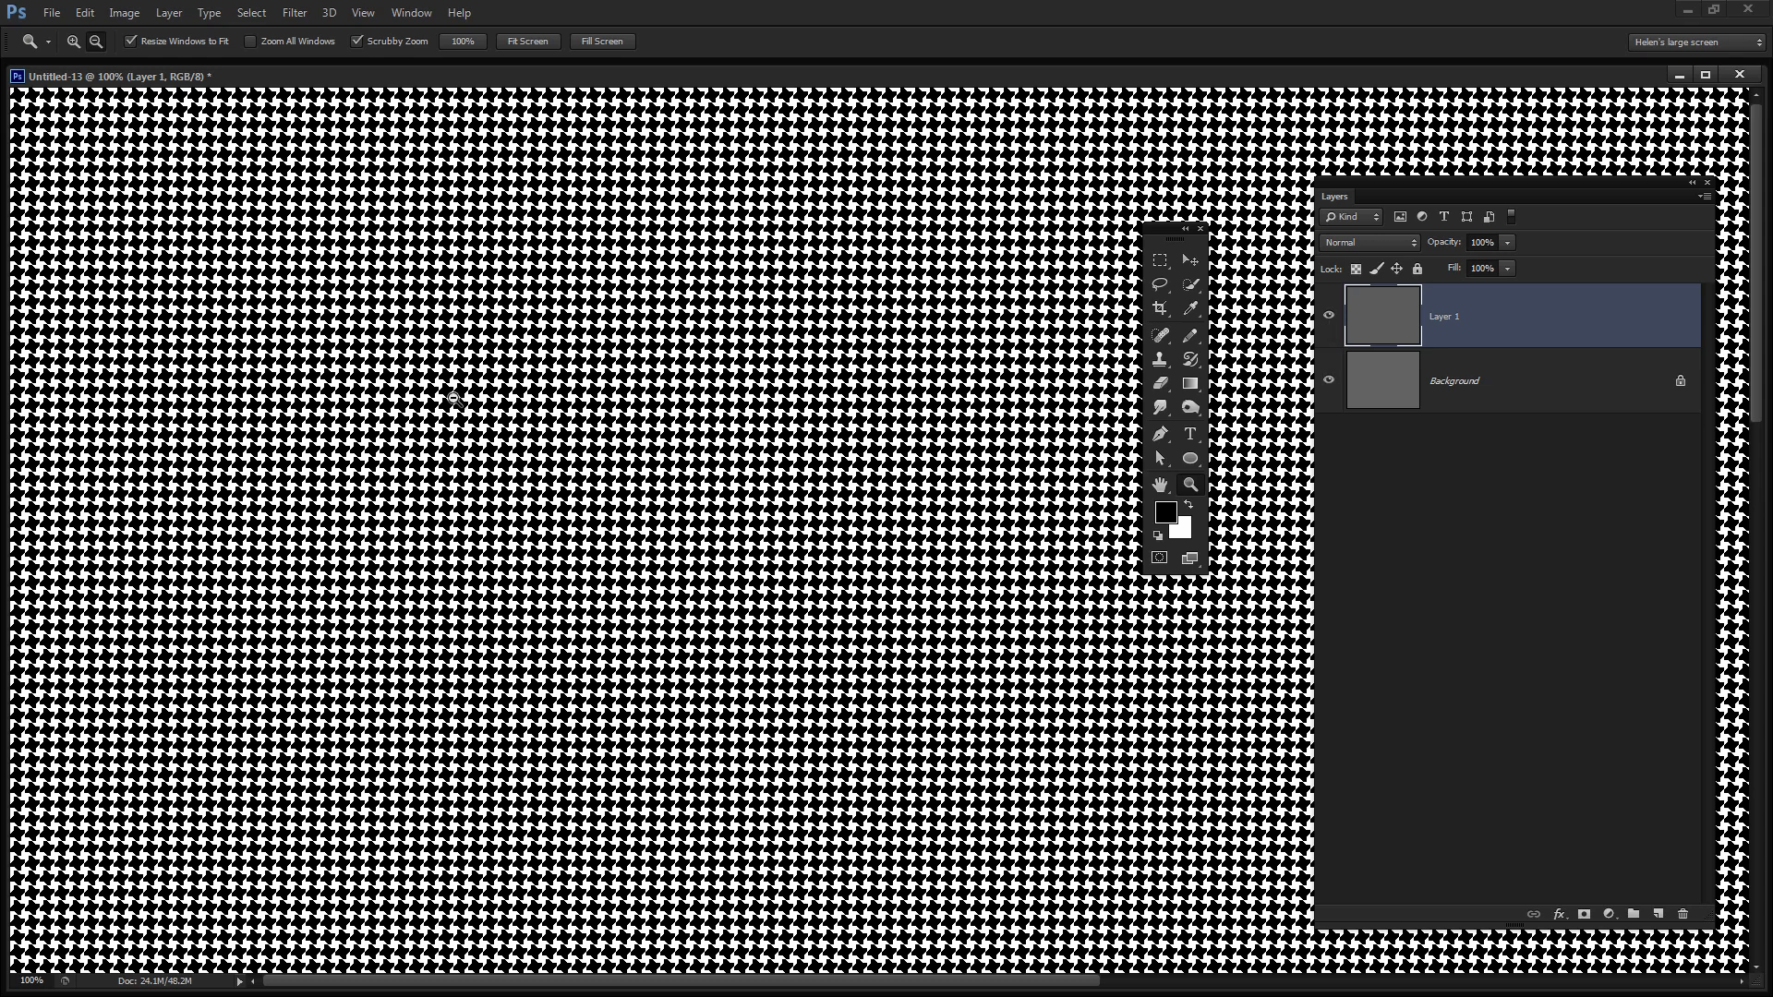
- With the Background shown, toggle Layer 1 off and on to compare both houndstooth fills, and inspect the new one up to 300%
click(1330, 319)
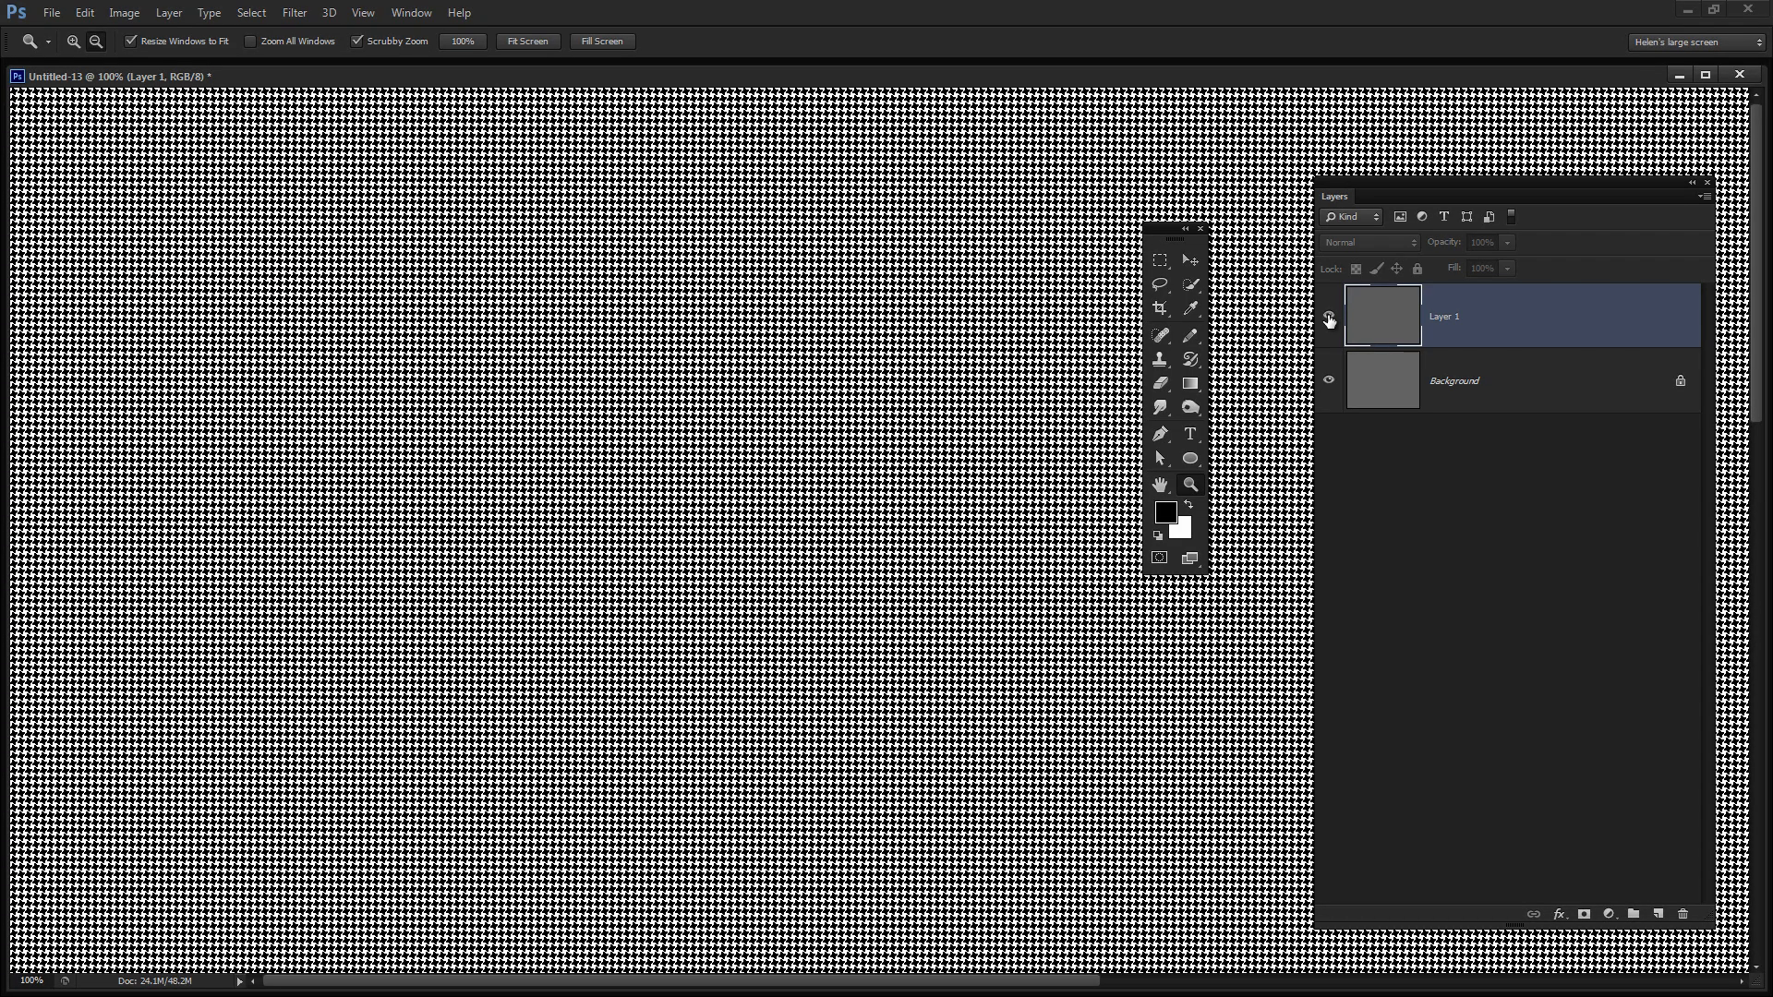
click(1330, 319)
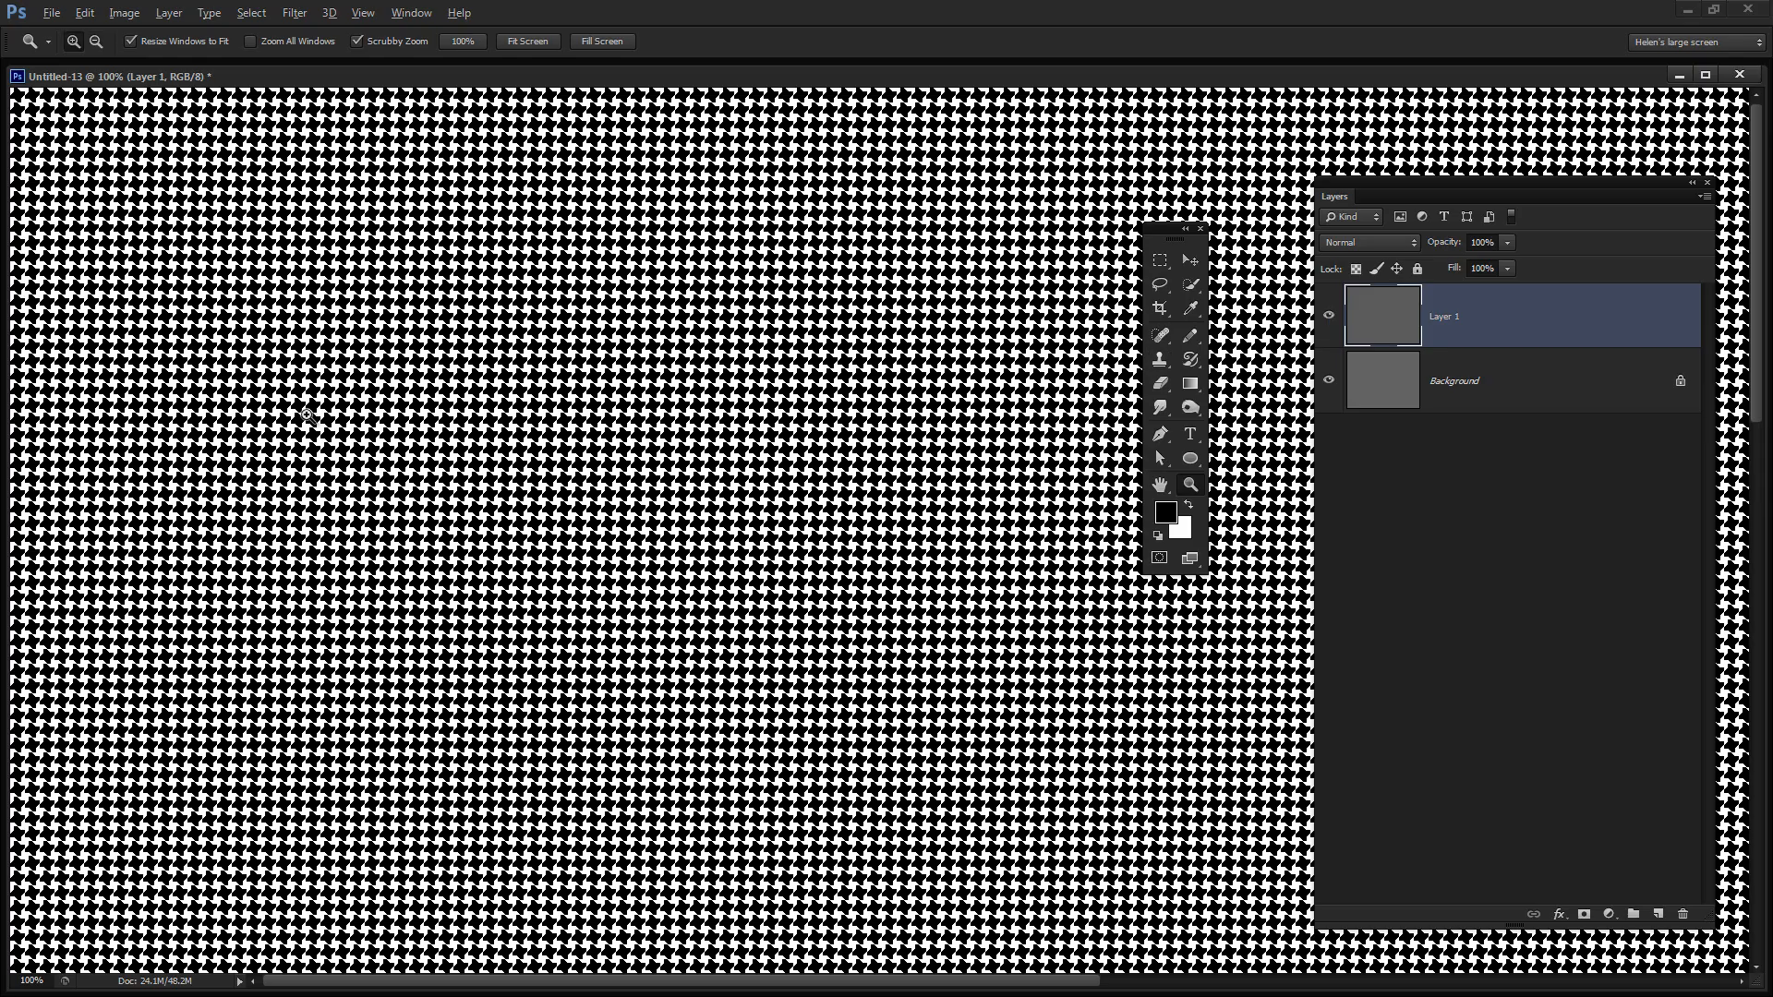
click(416, 287)
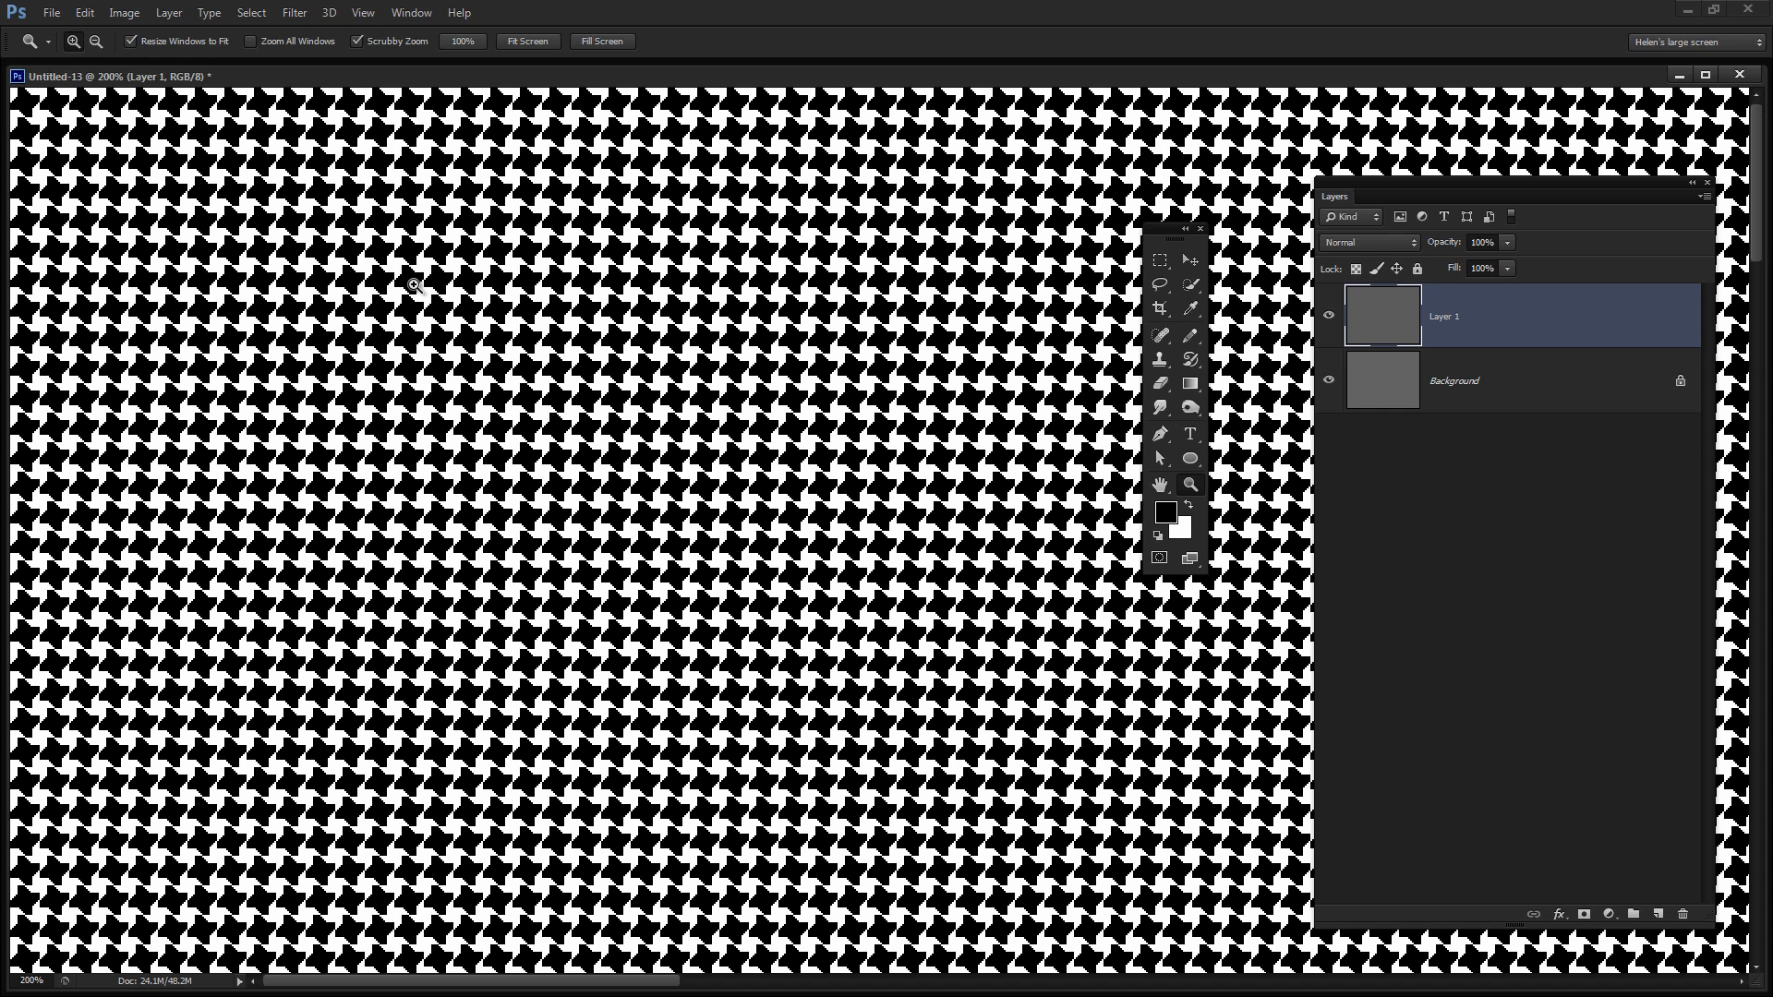
click(415, 286)
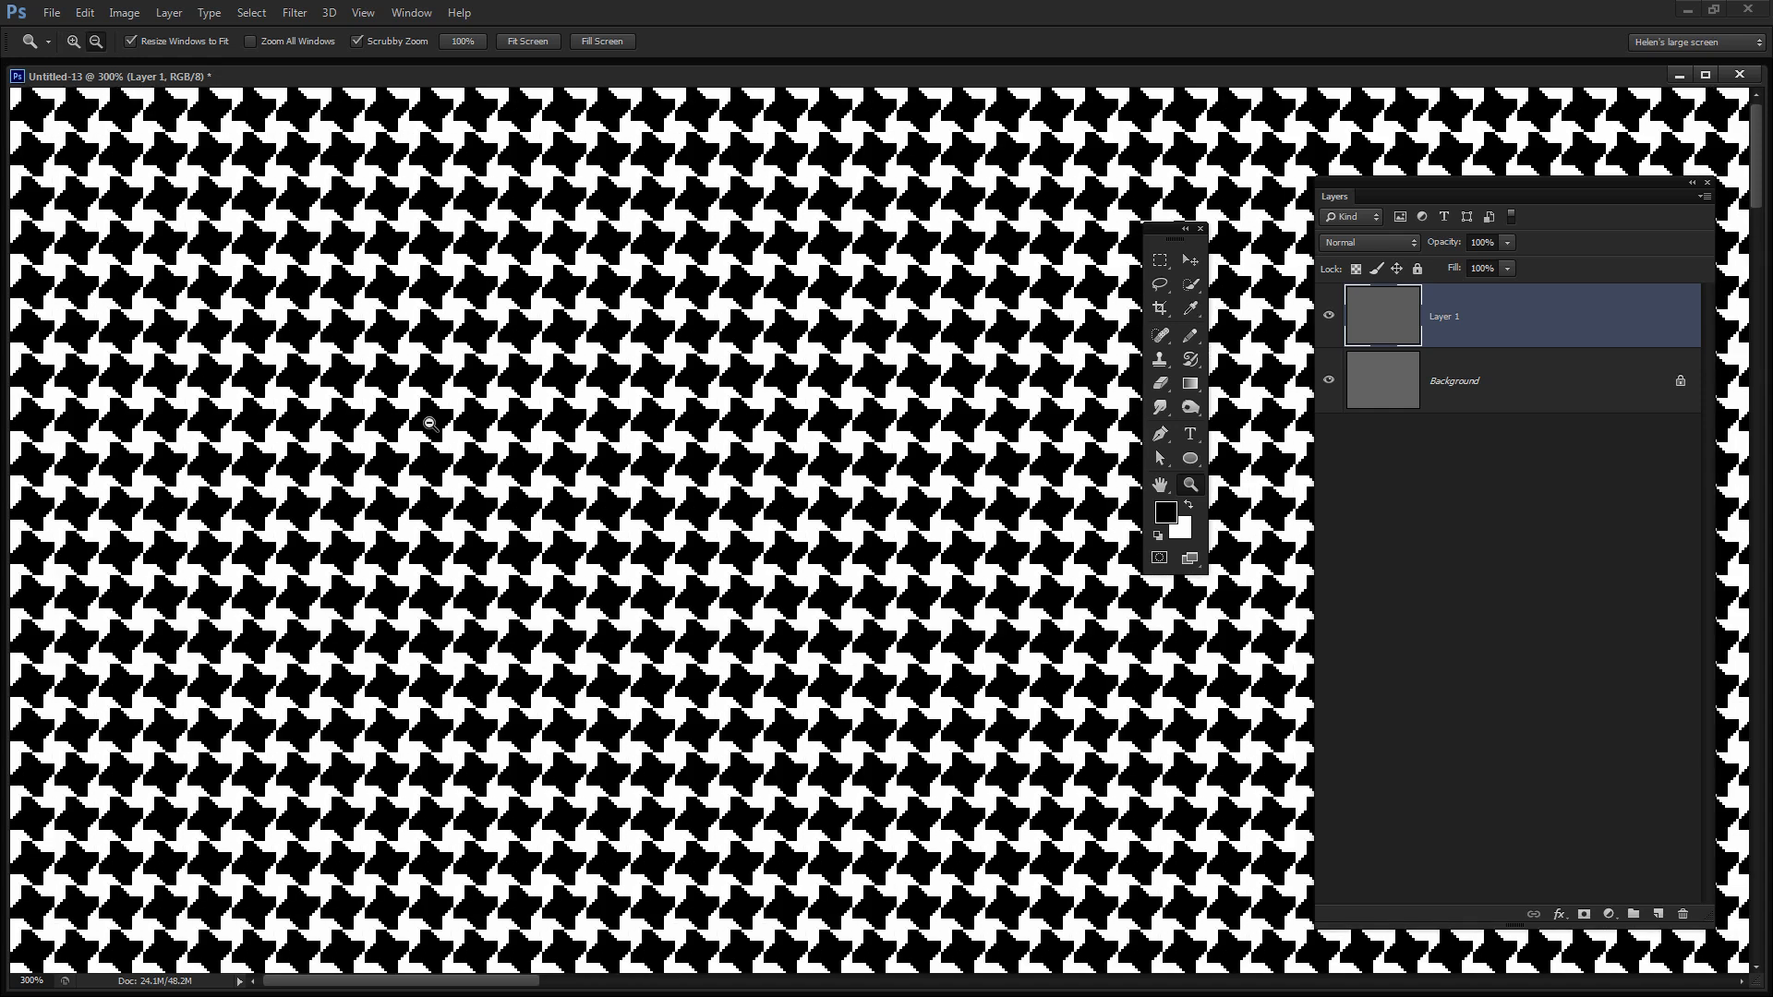
- Bring the Untitled-3 document with the pattern fill layers to the front and move its window over the filled document
alt+click(465, 266)
alt+click(464, 265)
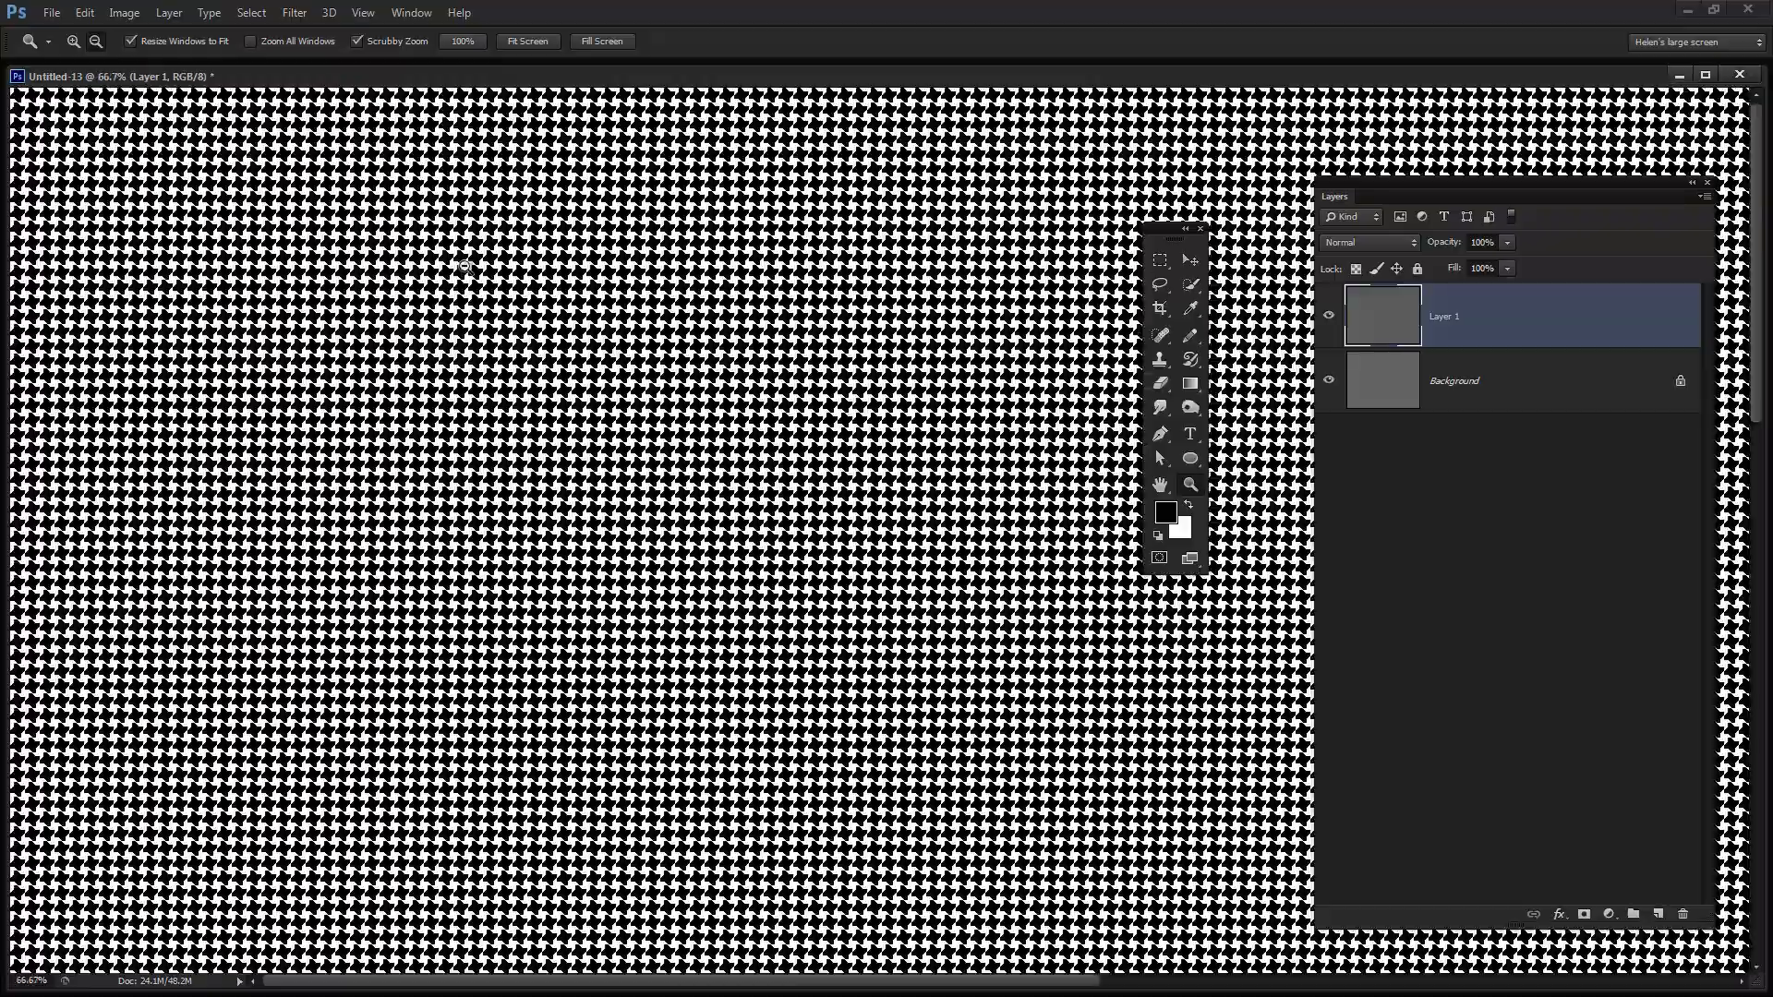
alt+click(464, 267)
alt+click(464, 266)
alt+click(463, 265)
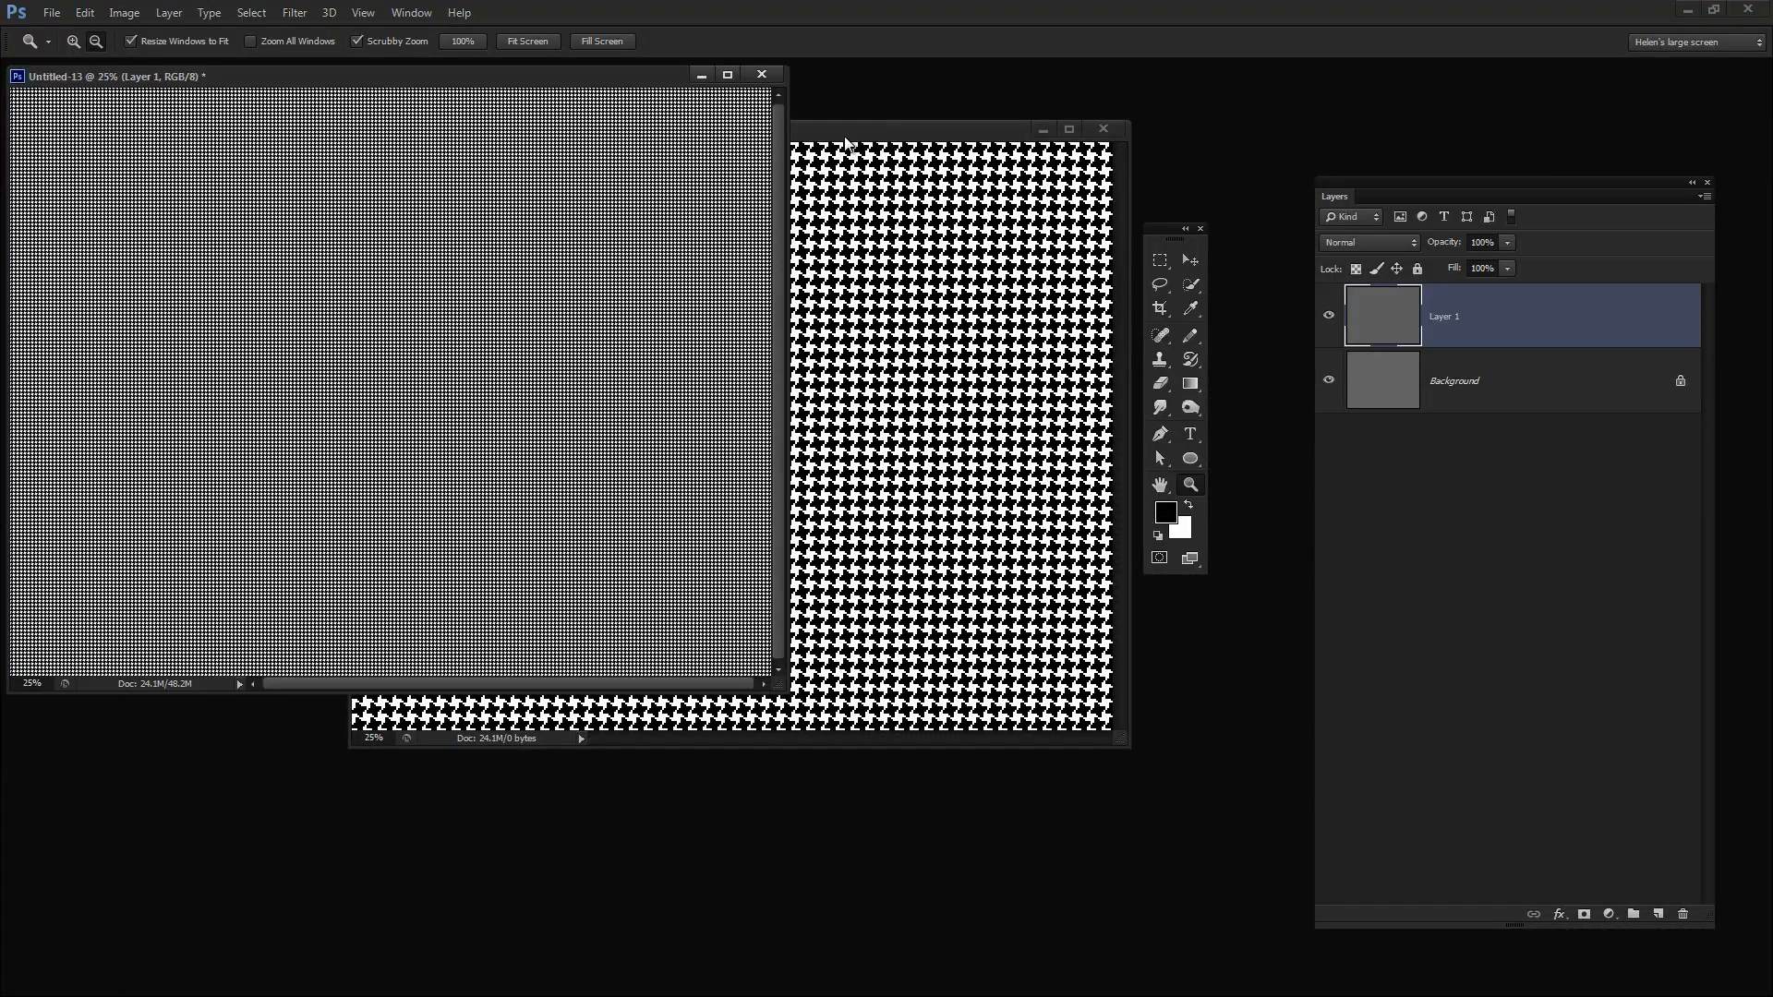
drag(845, 143, 624, 175)
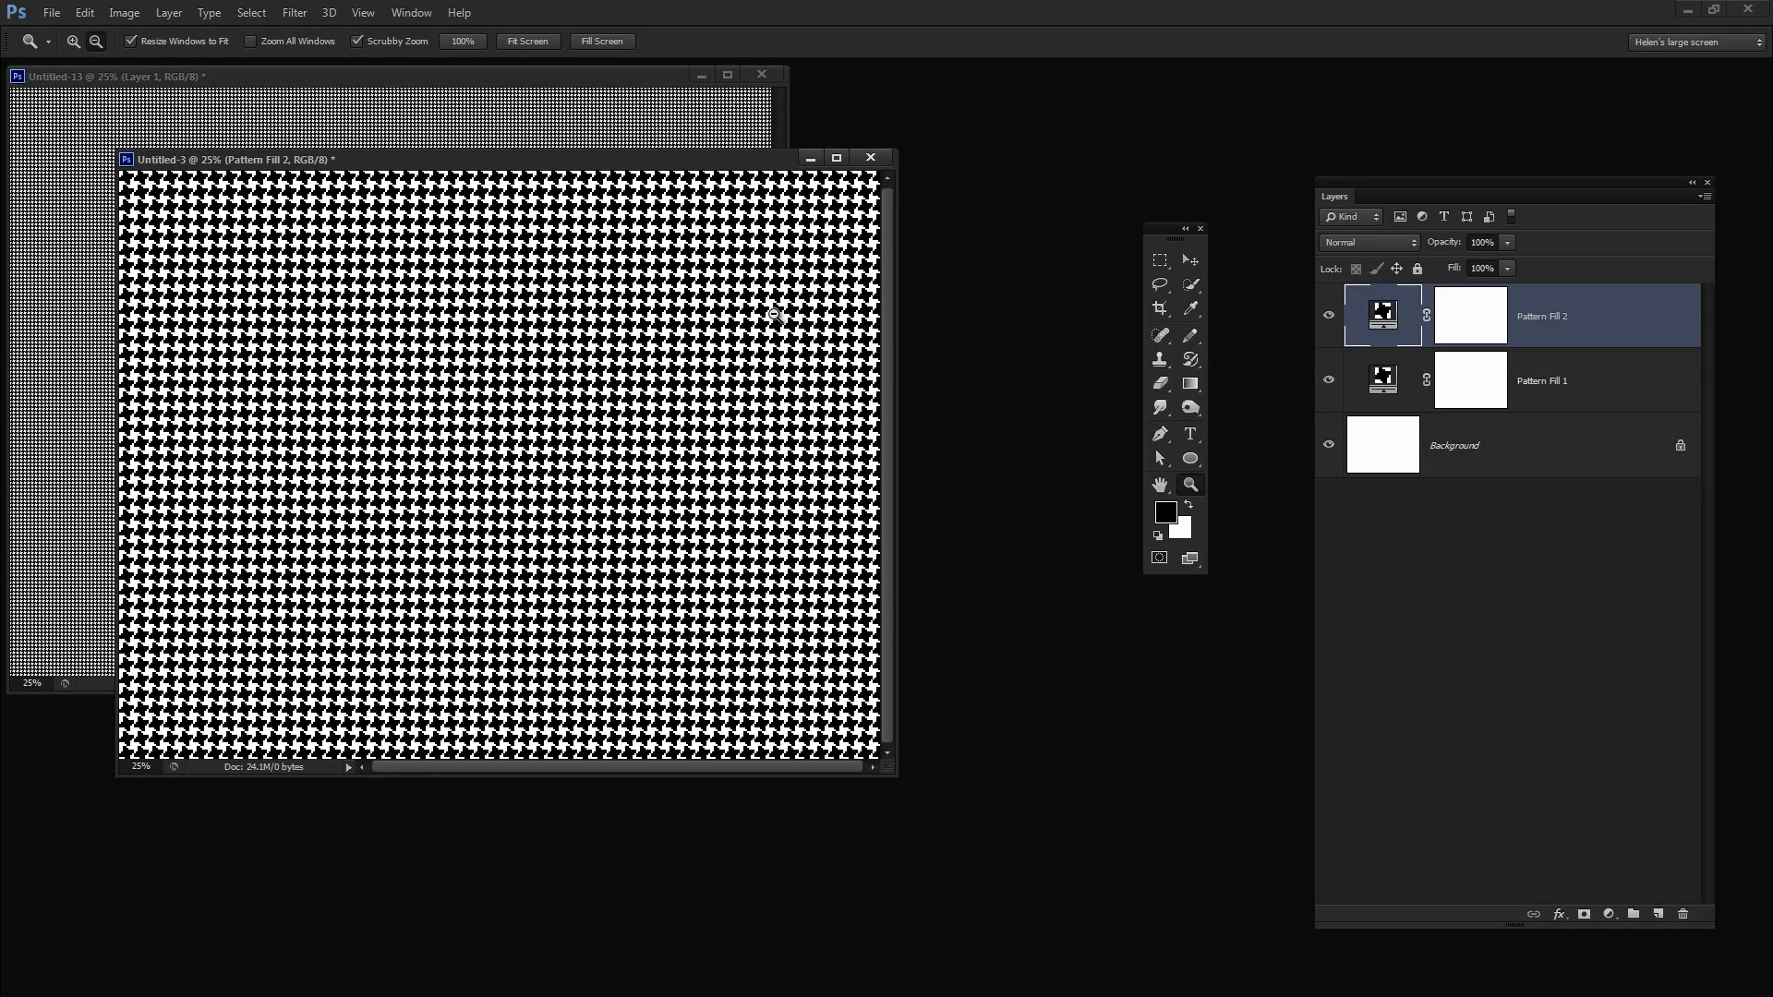